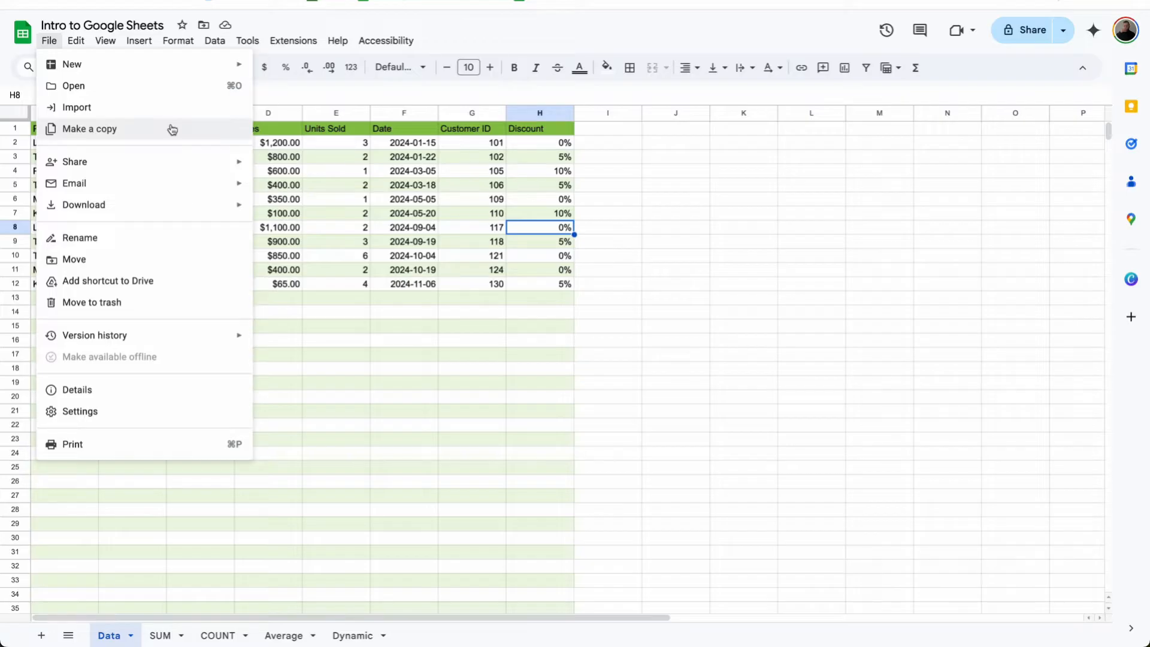
- Select individual cells and the Region range C3:C10 on the Data sheet to examine their cell references
{"action": "left_click", "coordinate": [307, 202]}
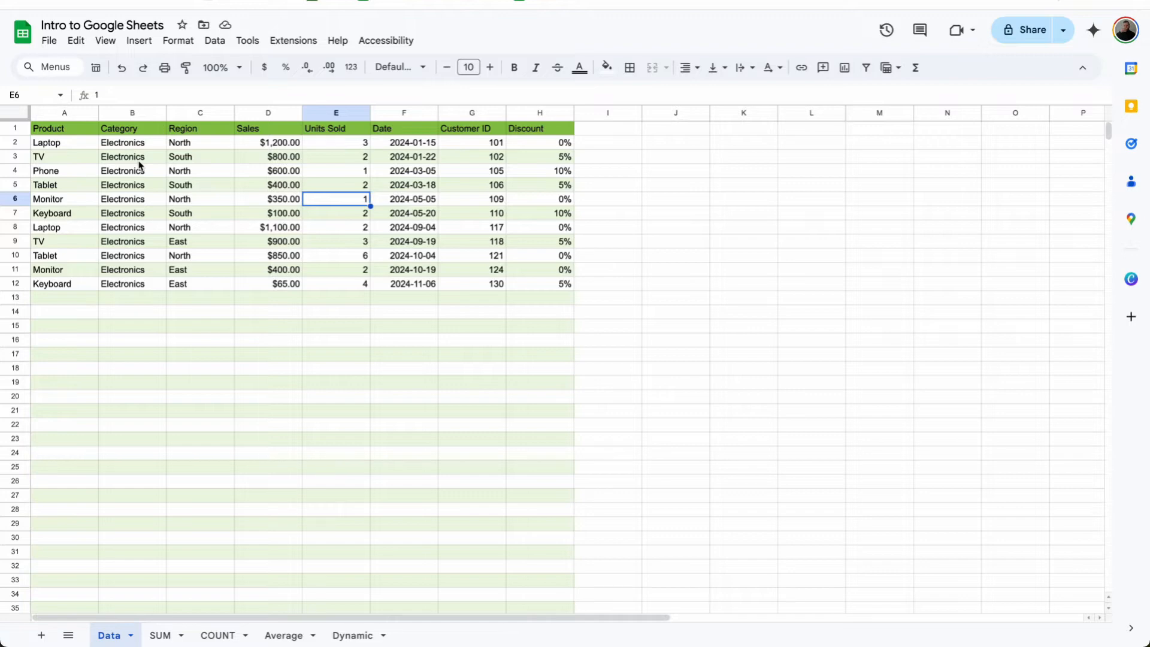
{"action": "left_click", "coordinate": [139, 163]}
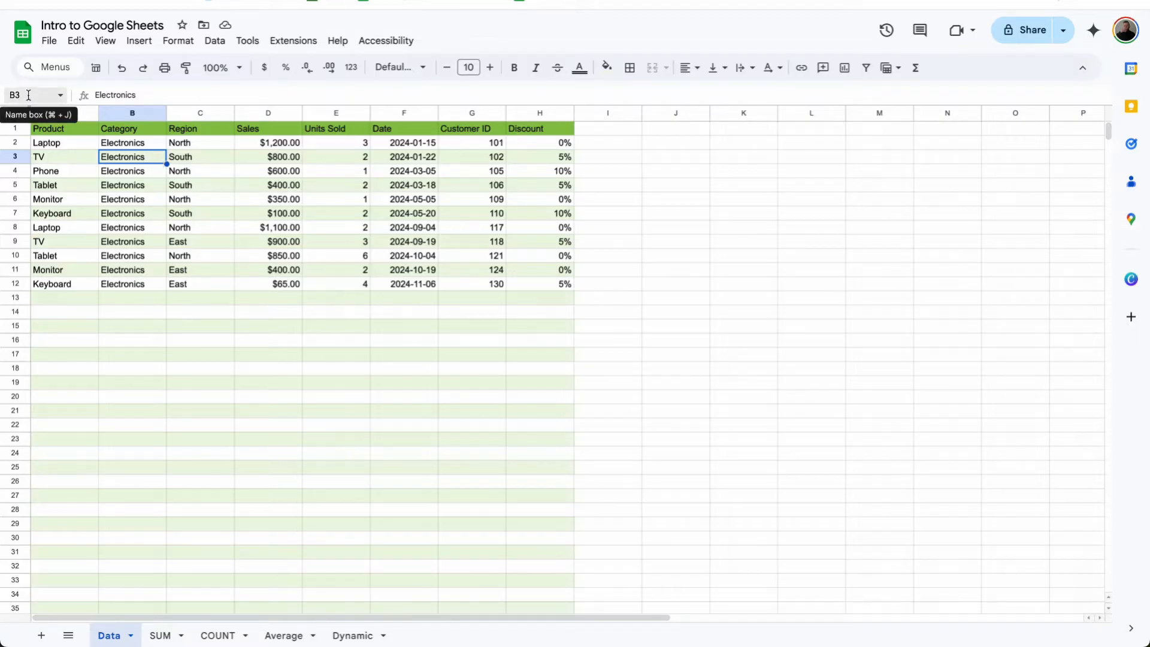
{"action": "left_click", "coordinate": [217, 203]}
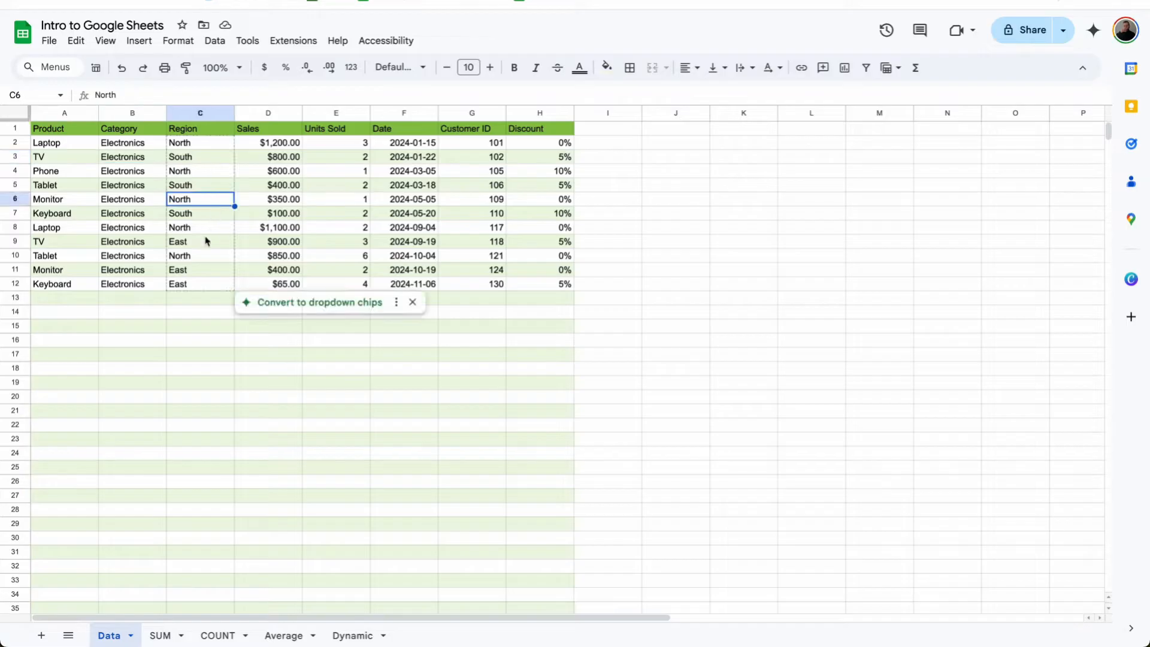
{"action": "left_click", "coordinate": [205, 237]}
{"action": "left_click_drag", "start_coordinate": [198, 157], "coordinate": [195, 256]}
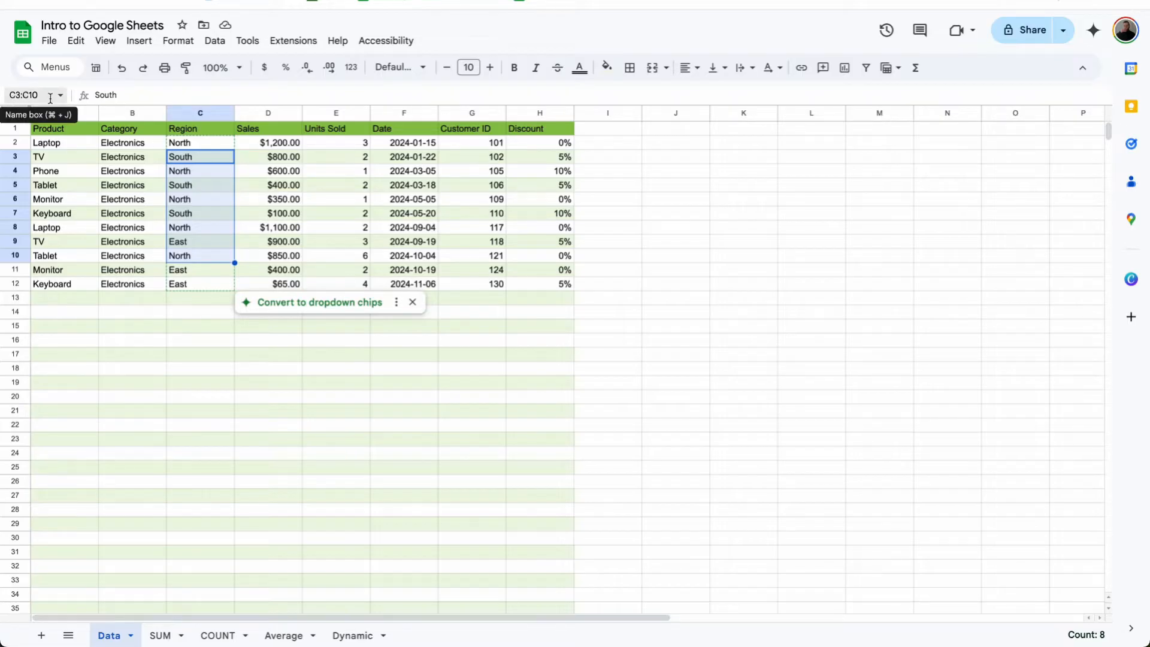
{"action": "left_click", "coordinate": [324, 197]}
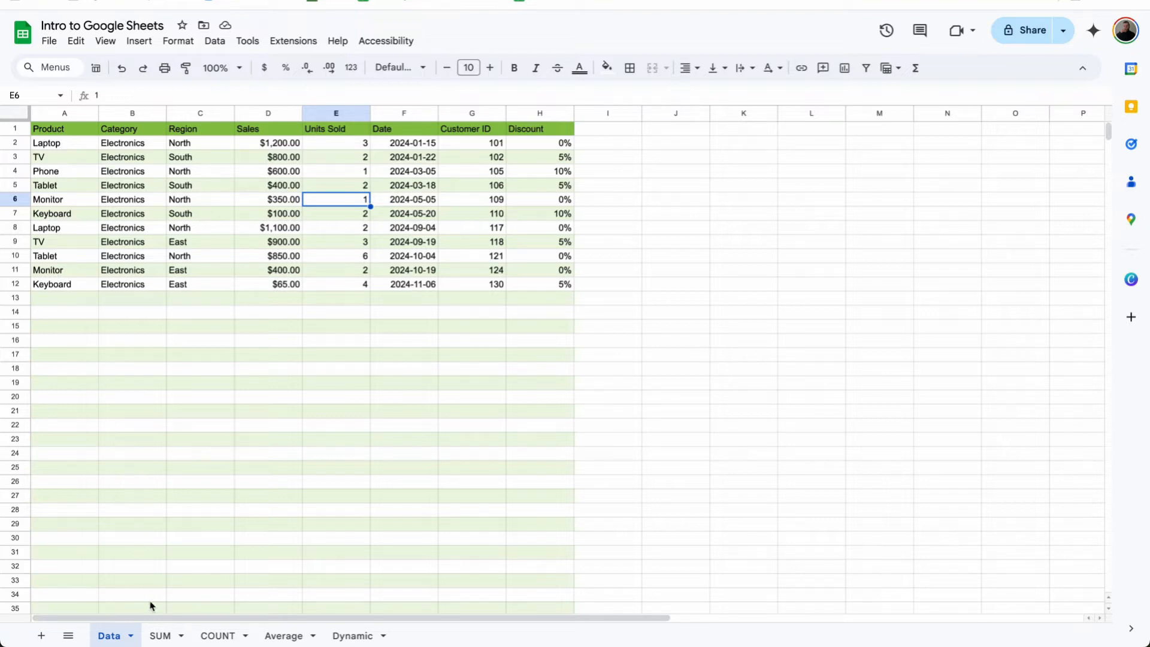
- Switch to the SUM sheet and select the empty cell B1 beside the SUM label
{"action": "left_click", "coordinate": [161, 636]}
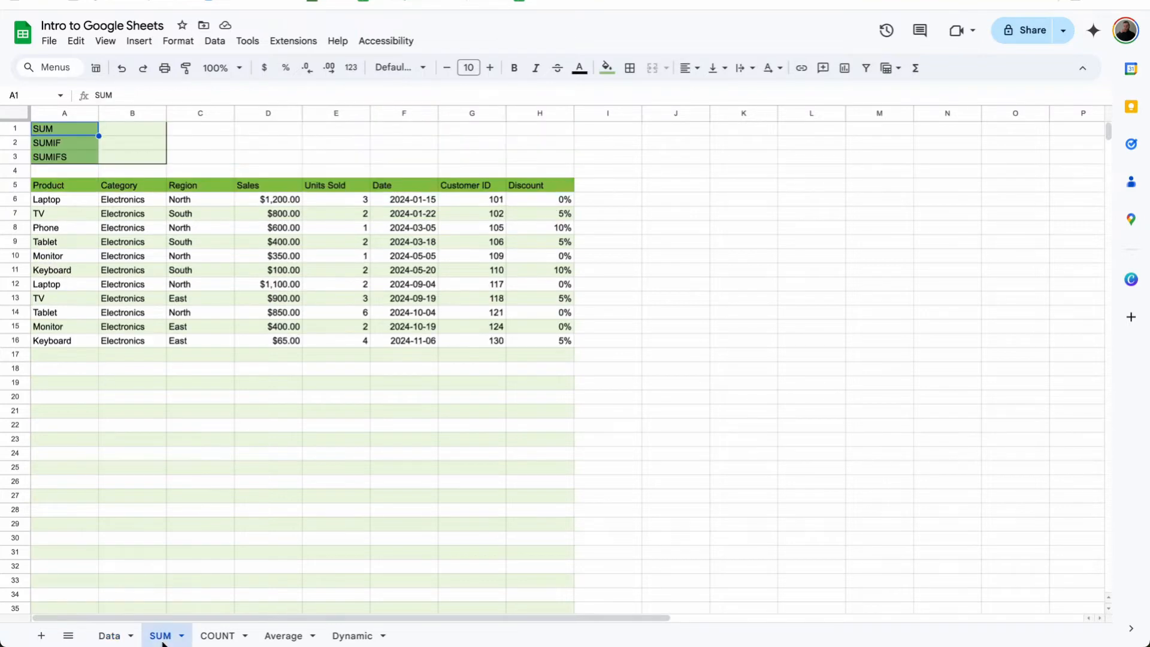
{"action": "left_click", "coordinate": [154, 131]}
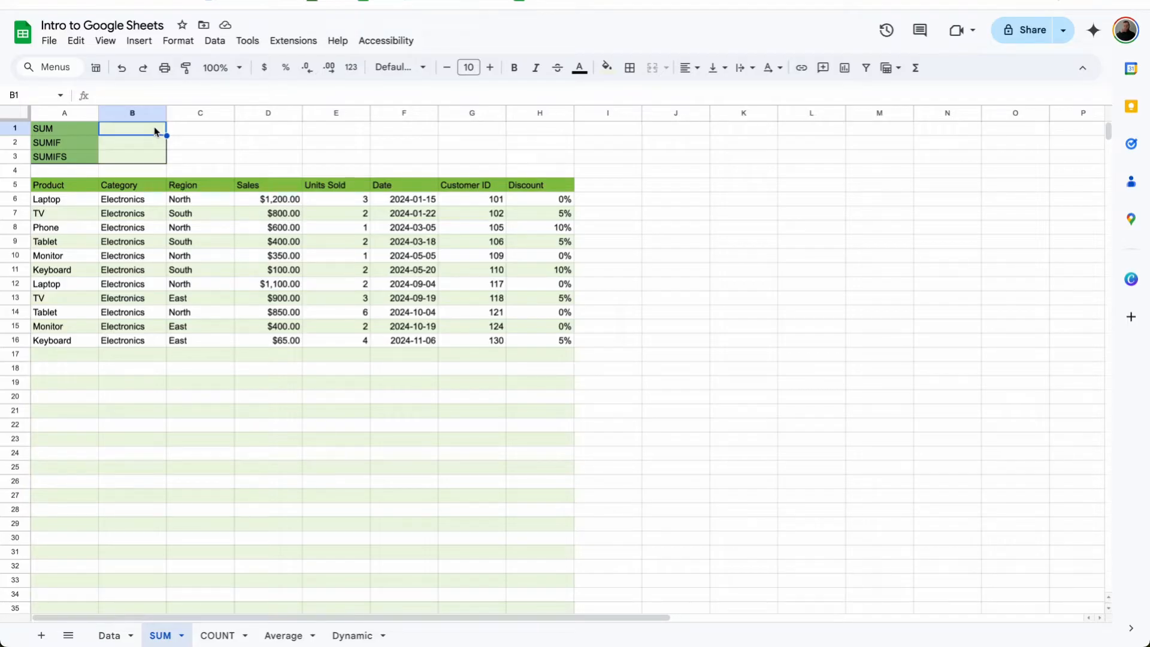
{"action": "type", "text": "="}
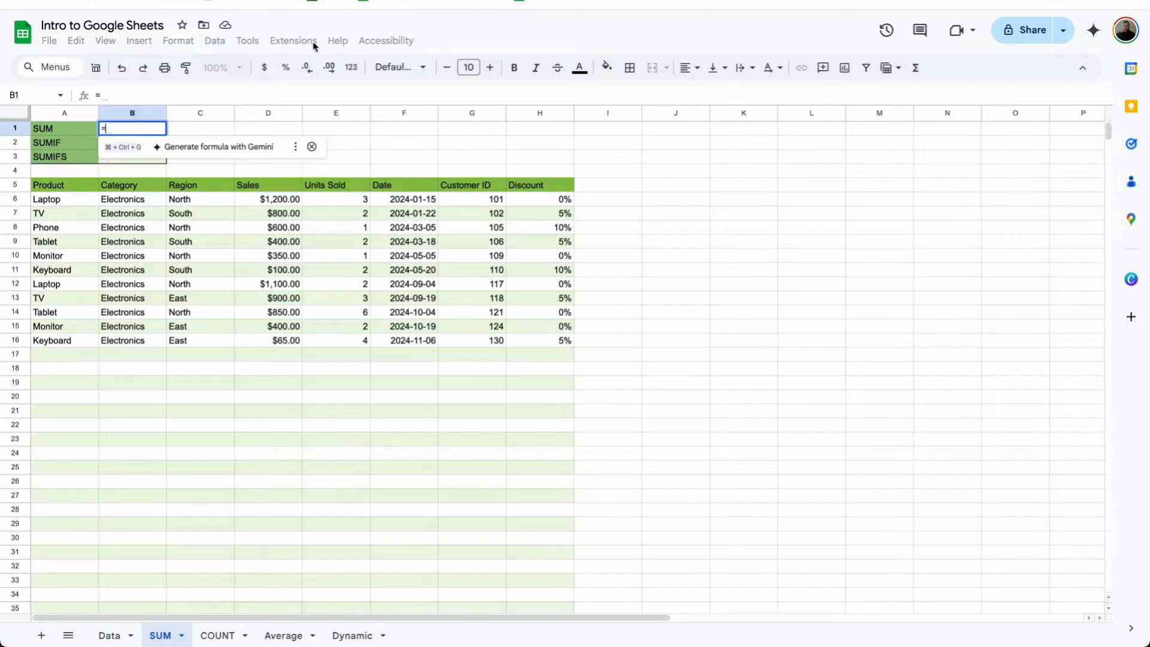
{"action": "key", "text": "BackSpace"}
- Open the Google Sheets function list in the online help, look through its entries, and return to the spreadsheet
{"action": "left_click", "coordinate": [337, 40]}
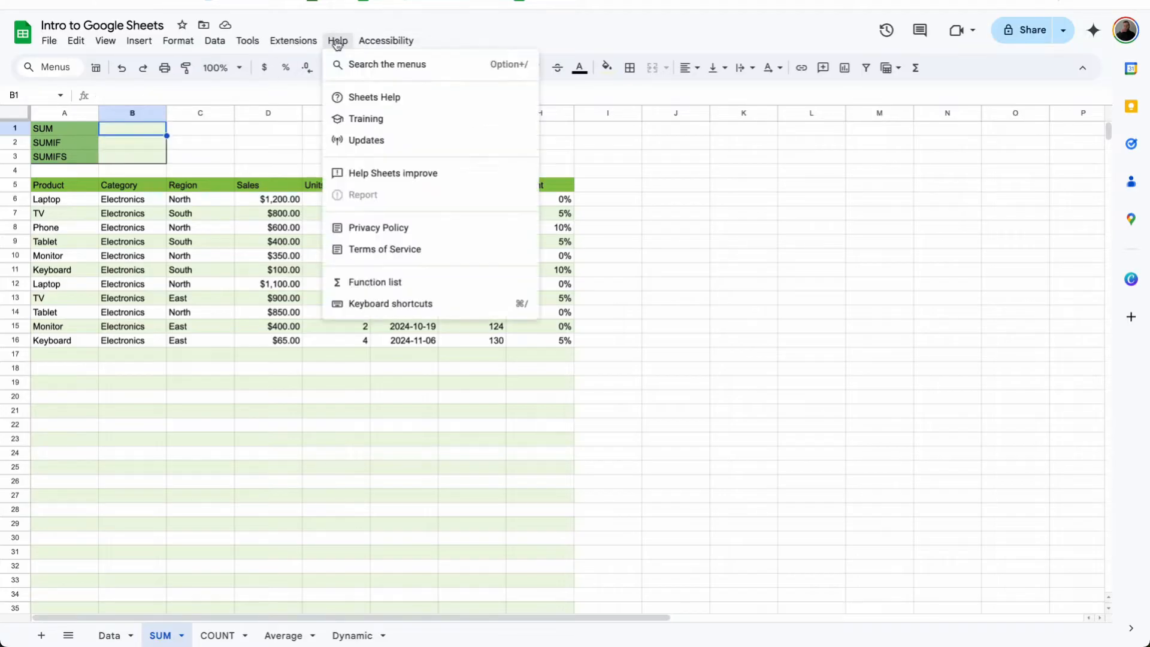
{"action": "left_click", "coordinate": [423, 288]}
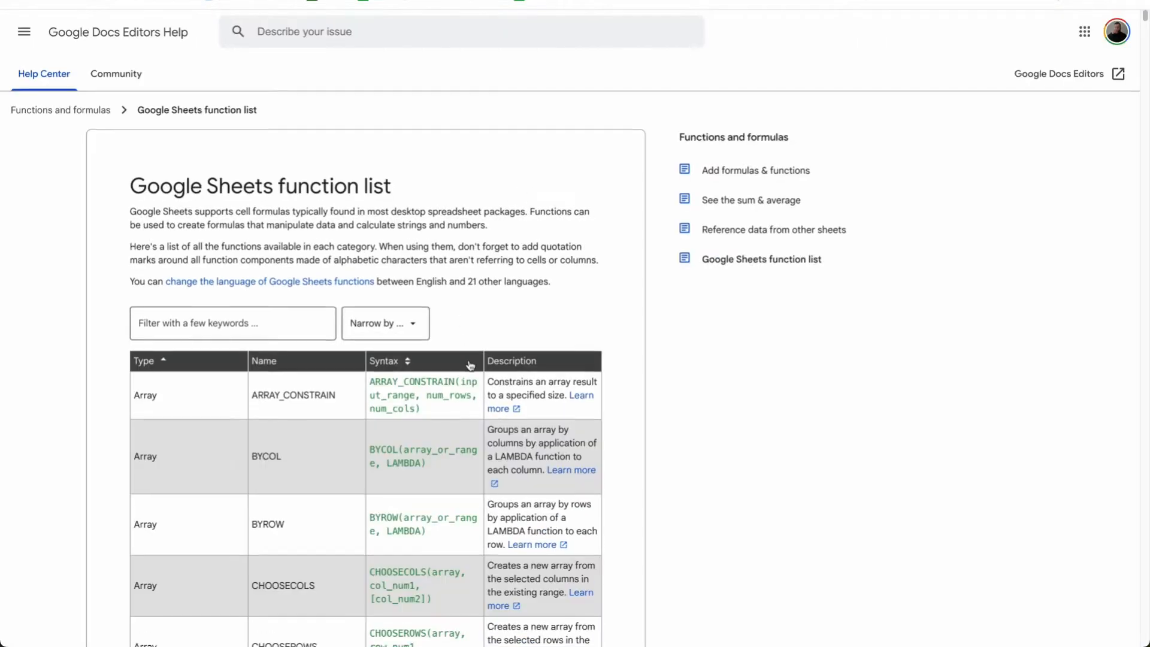
{"action": "scroll", "coordinate": [471, 364], "scroll_direction": "down", "scroll_amount": 8}
{"action": "scroll", "coordinate": [471, 365], "scroll_direction": "down", "scroll_amount": 6}
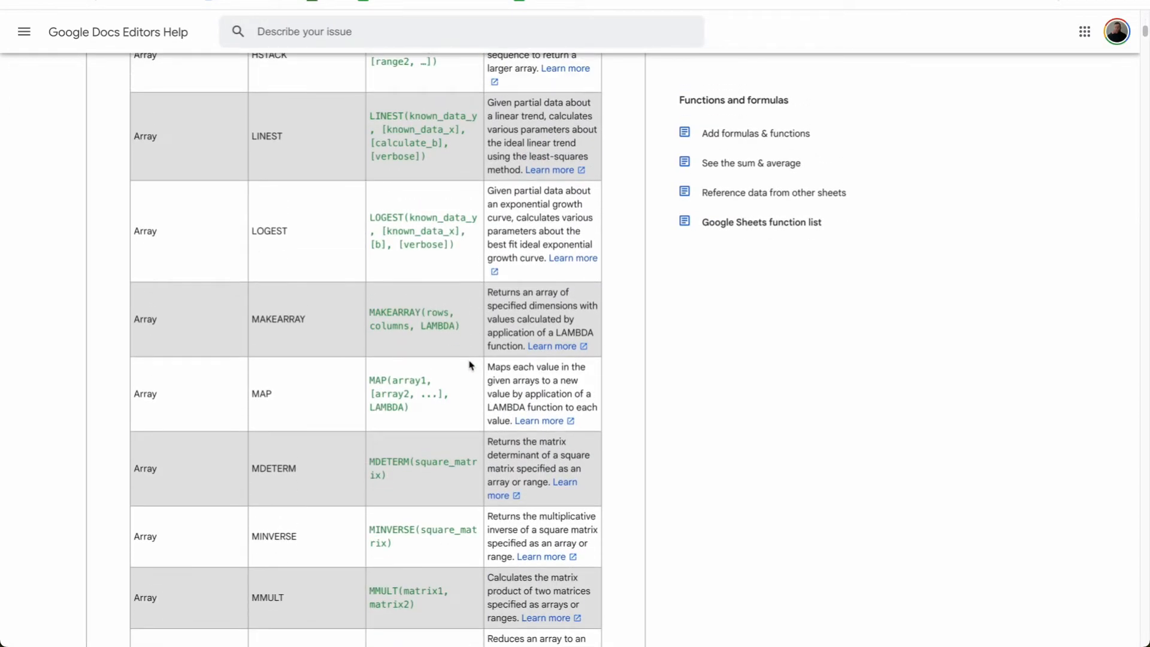
{"action": "scroll", "coordinate": [471, 365], "scroll_direction": "up", "scroll_amount": 14}
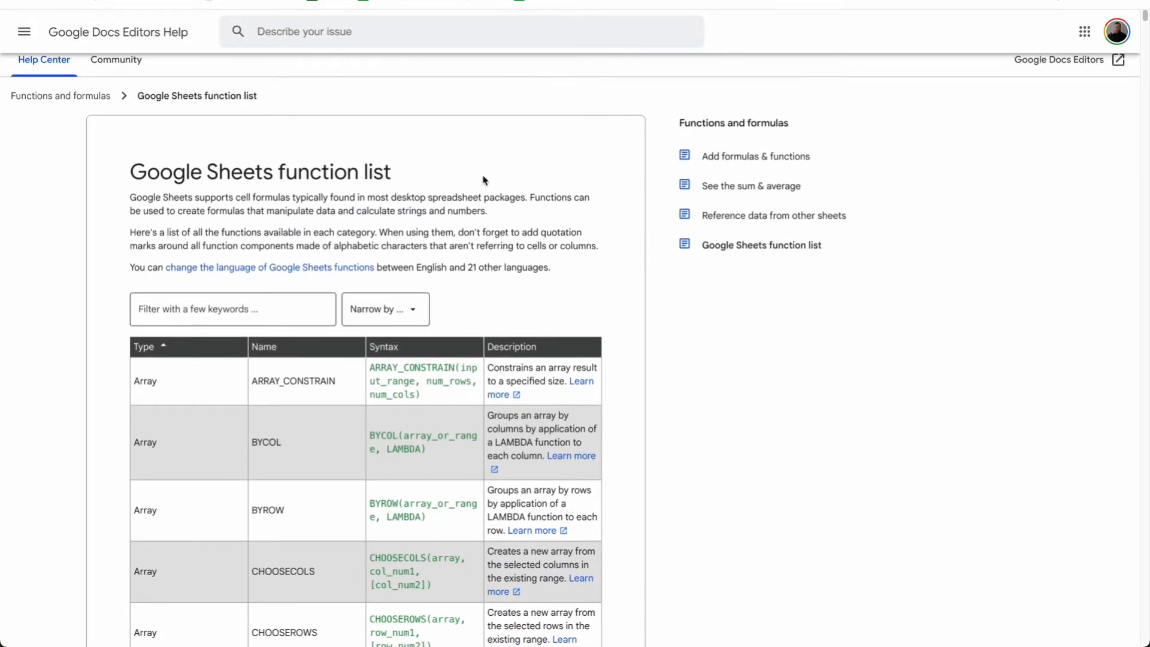
{"action": "scroll", "coordinate": [483, 178], "scroll_direction": "up", "scroll_amount": 3}
{"action": "key", "text": "ctrl+shift+Tab"}
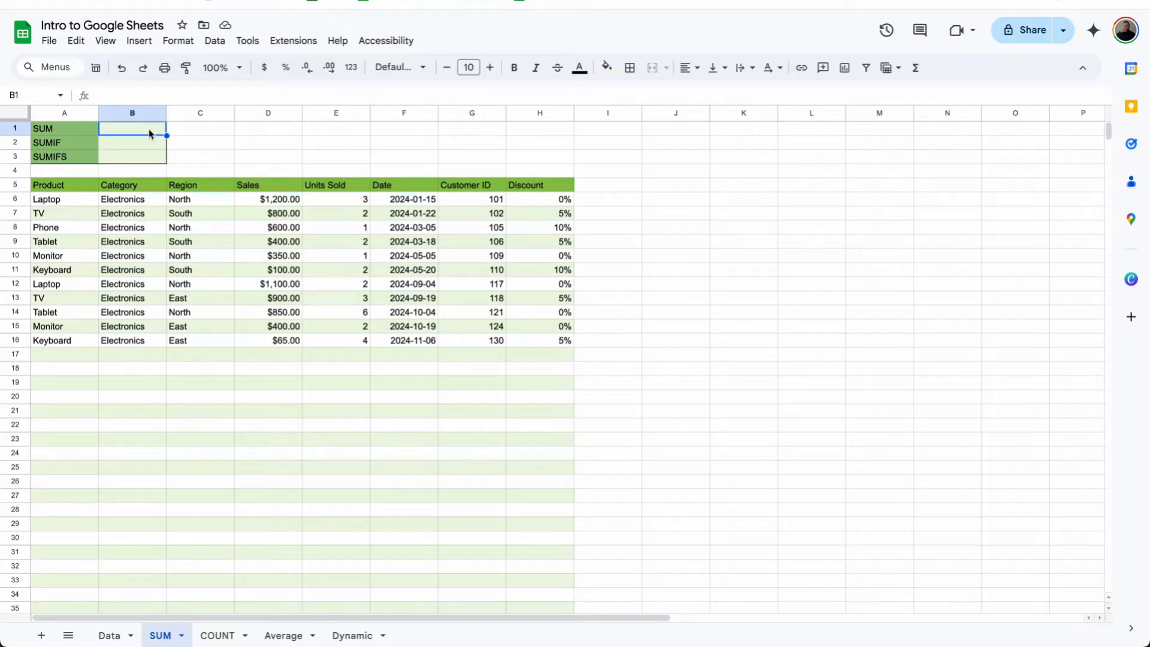
- Enter the formula =SUM(D6,D16) in cell B1 to add the first and last sales values
{"action": "type", "text": "=sum"}
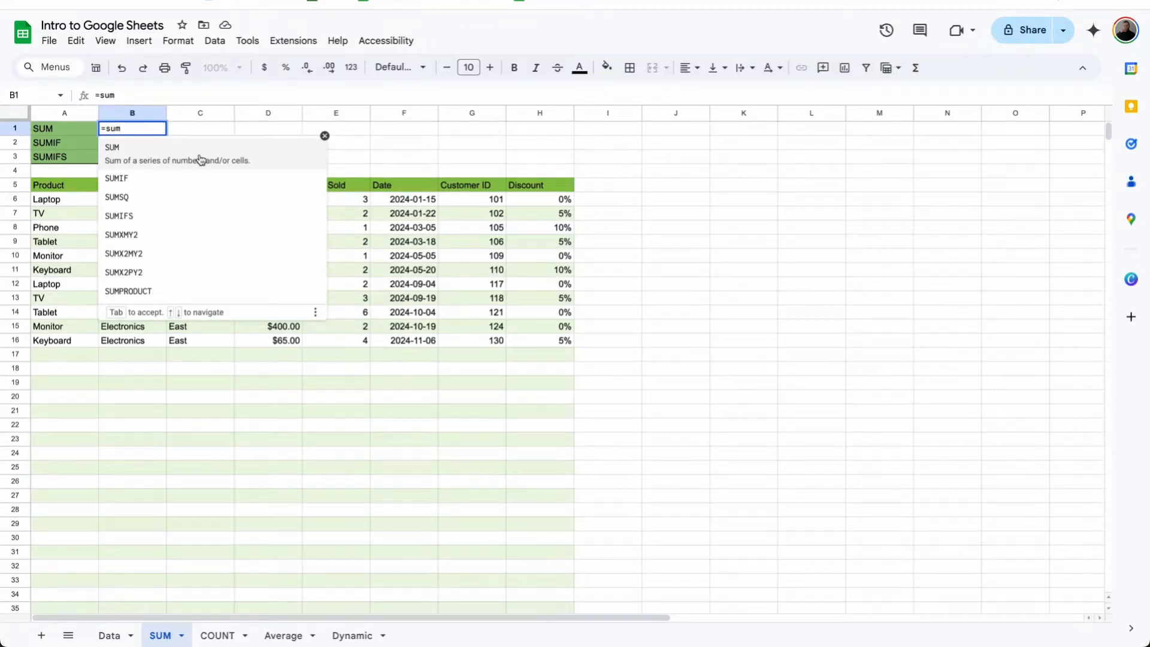
{"action": "left_click", "coordinate": [200, 157]}
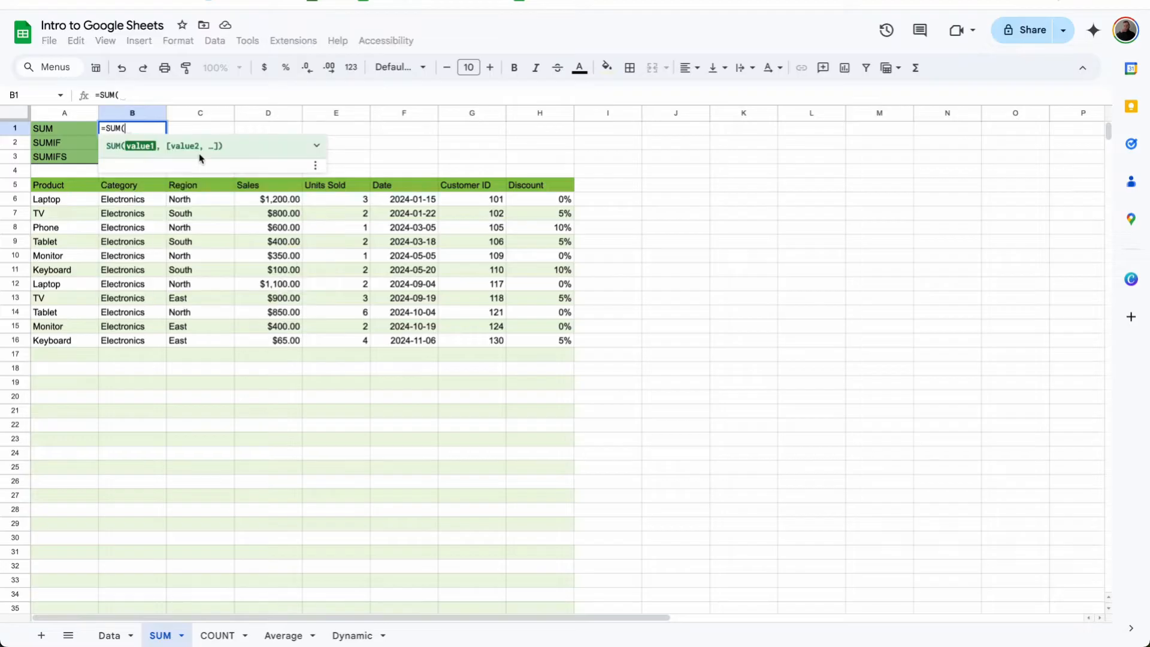
{"action": "left_click", "coordinate": [200, 157]}
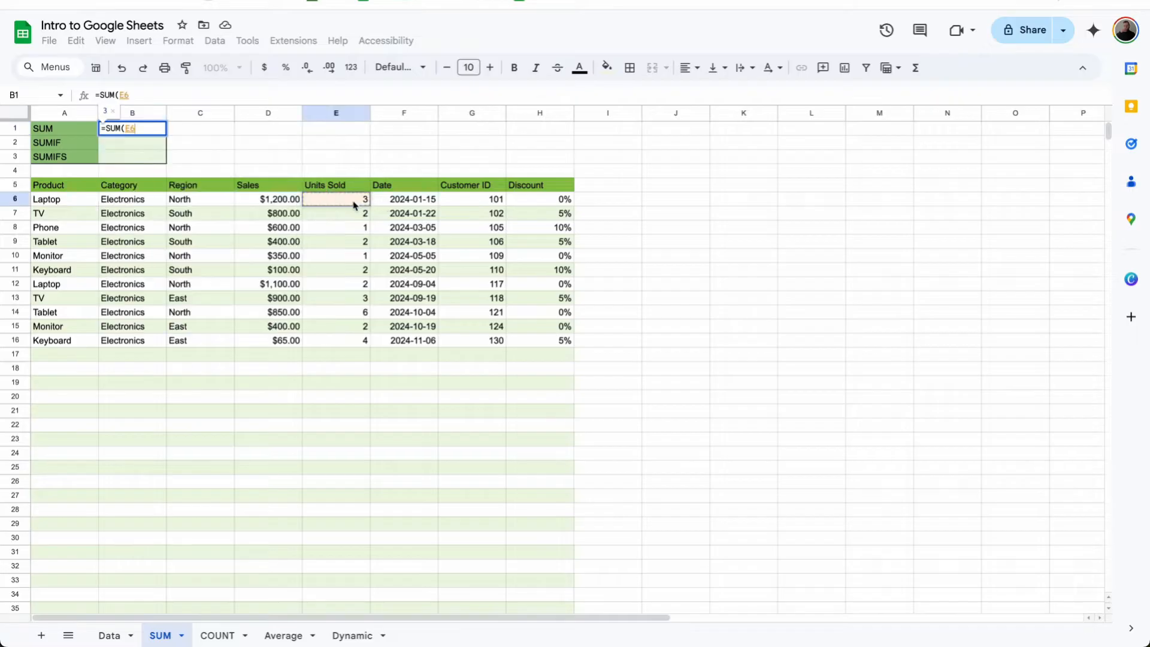
{"action": "left_click", "coordinate": [281, 201]}
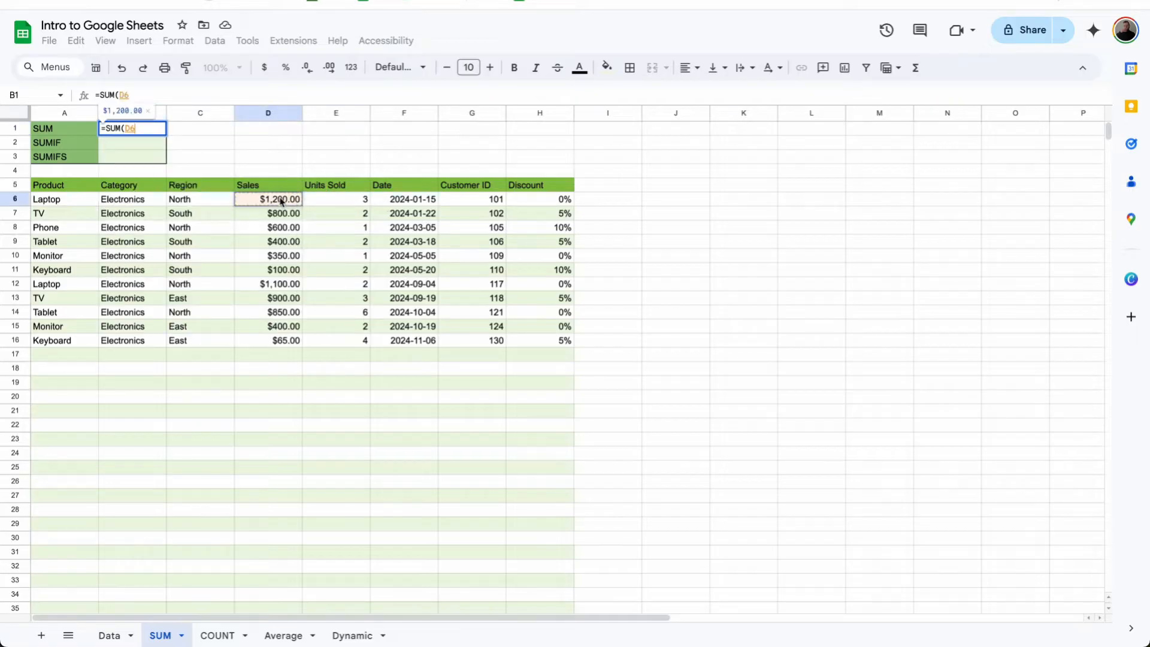
{"action": "type", "text": ","}
{"action": "left_click", "coordinate": [273, 346]}
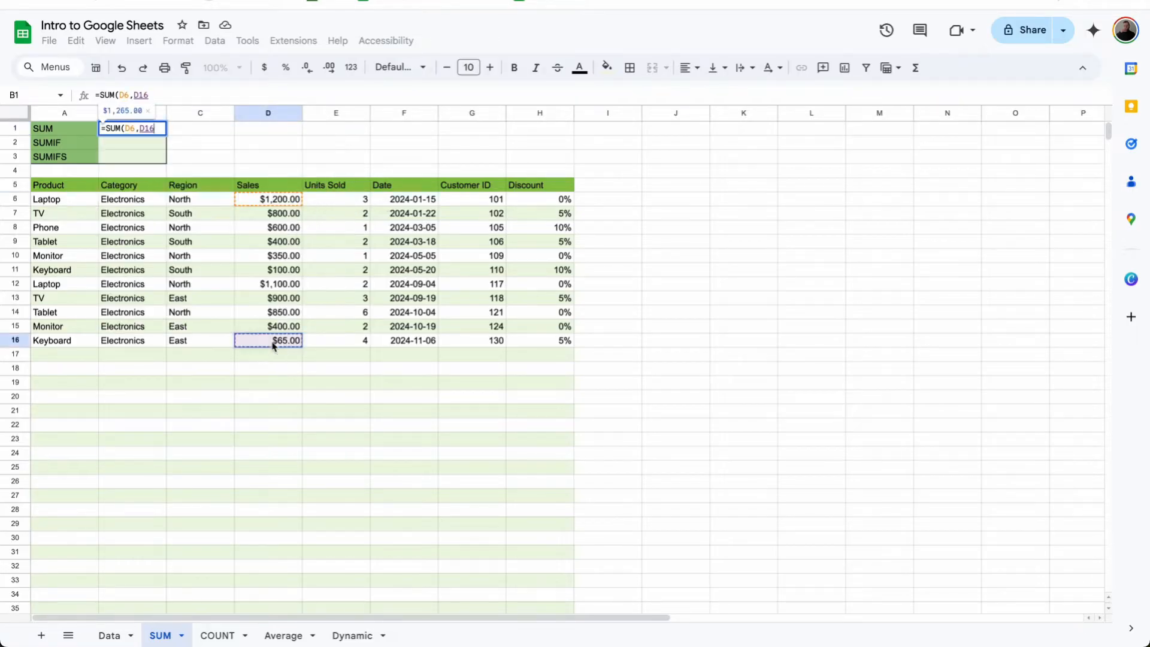
{"action": "key", "text": "Return"}
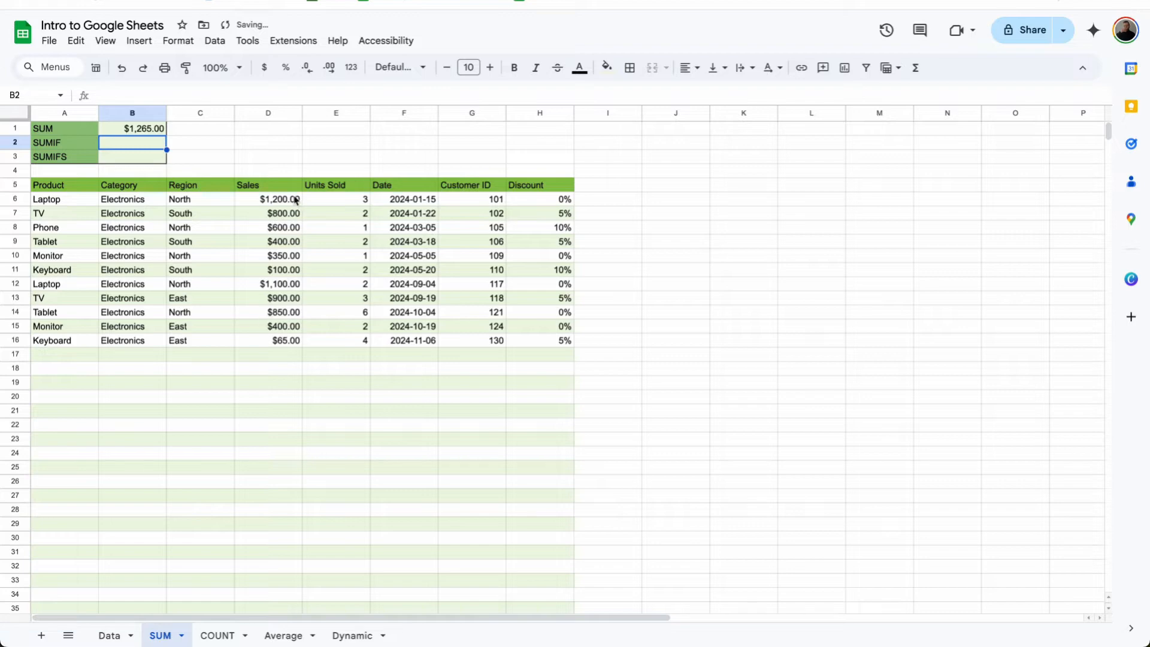
- Change the formula in B1 to =SUM(D6:D16) so it adds the whole sales range, and reject the suggested autofill
{"action": "left_click", "coordinate": [145, 127]}
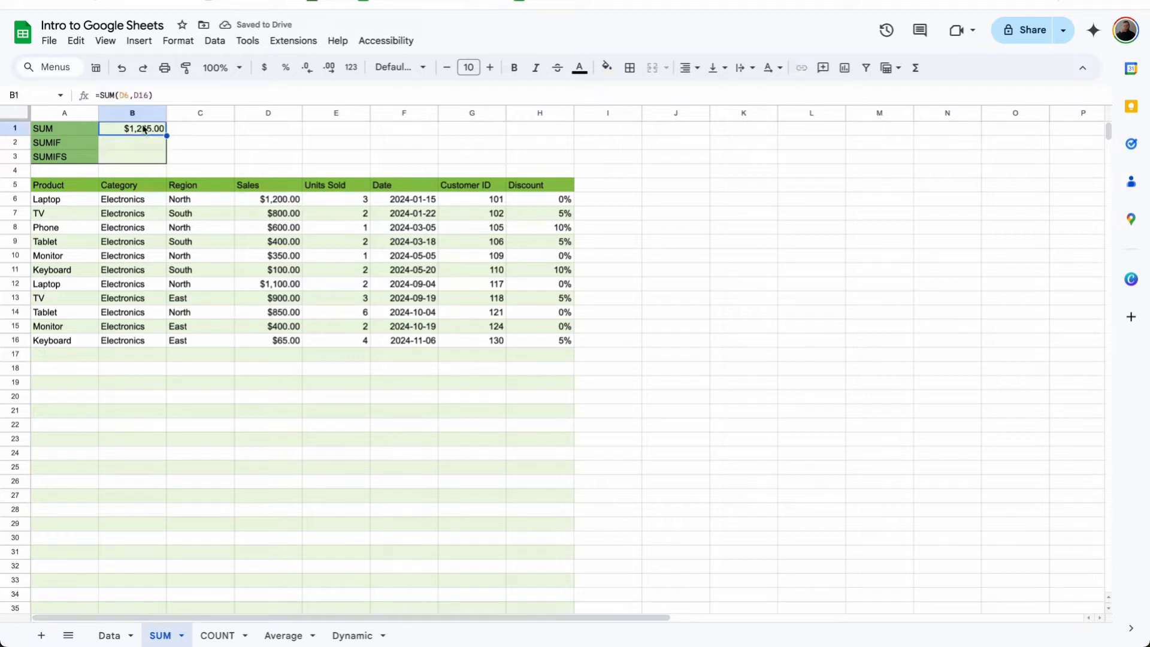
{"action": "left_click", "coordinate": [164, 95]}
{"action": "key", "text": "BackSpace"}
{"action": "key", "text": "BackSpace"}
{"action": "key", "text": "BackSpace"}
{"action": "key", "text": "BackSpace"}
{"action": "key", "text": "BackSpace"}
{"action": "key", "text": "BackSpace"}
{"action": "key", "text": "BackSpace"}
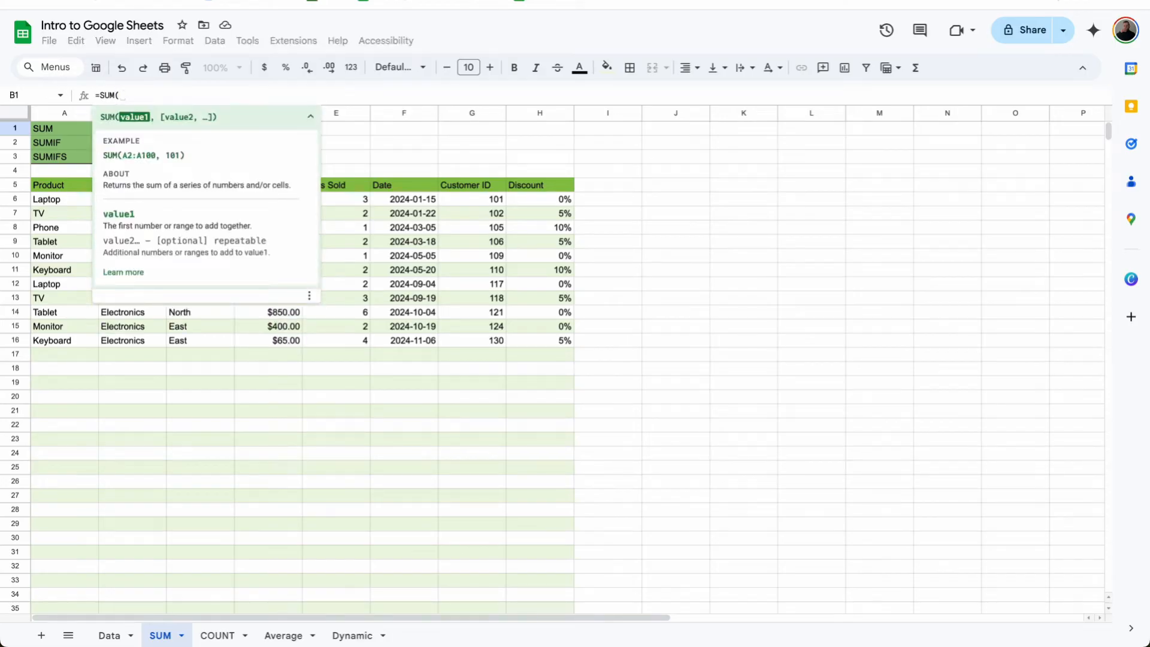
{"action": "left_click", "coordinate": [310, 116]}
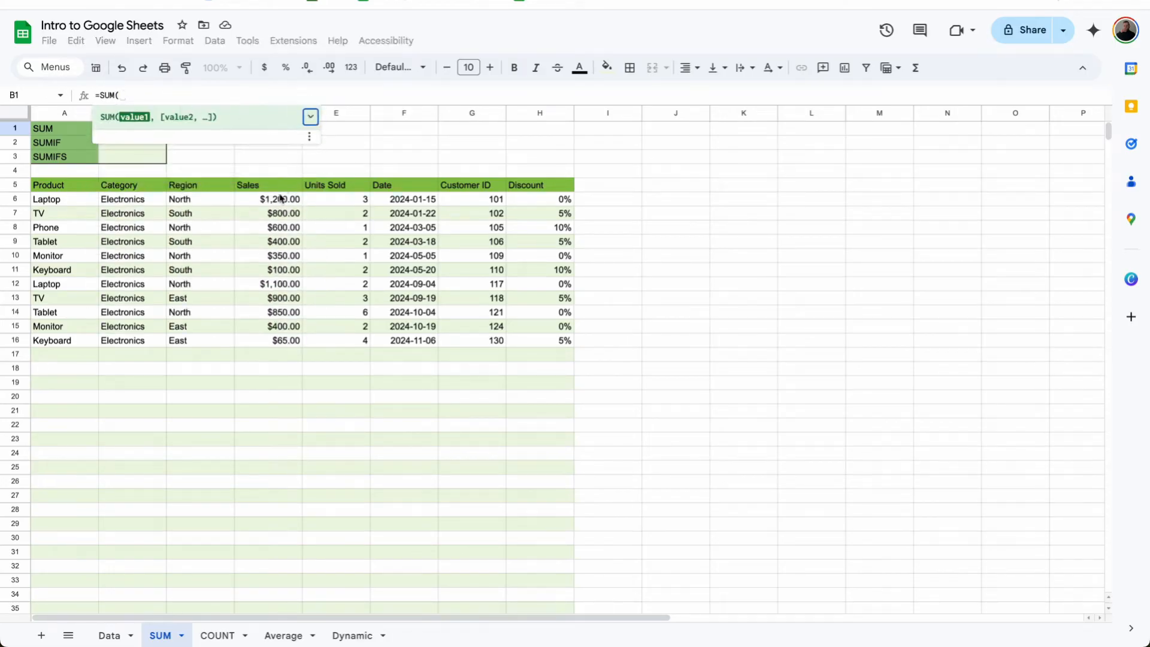
{"action": "left_click_drag", "start_coordinate": [281, 202], "coordinate": [269, 353]}
{"action": "key", "text": "Return"}
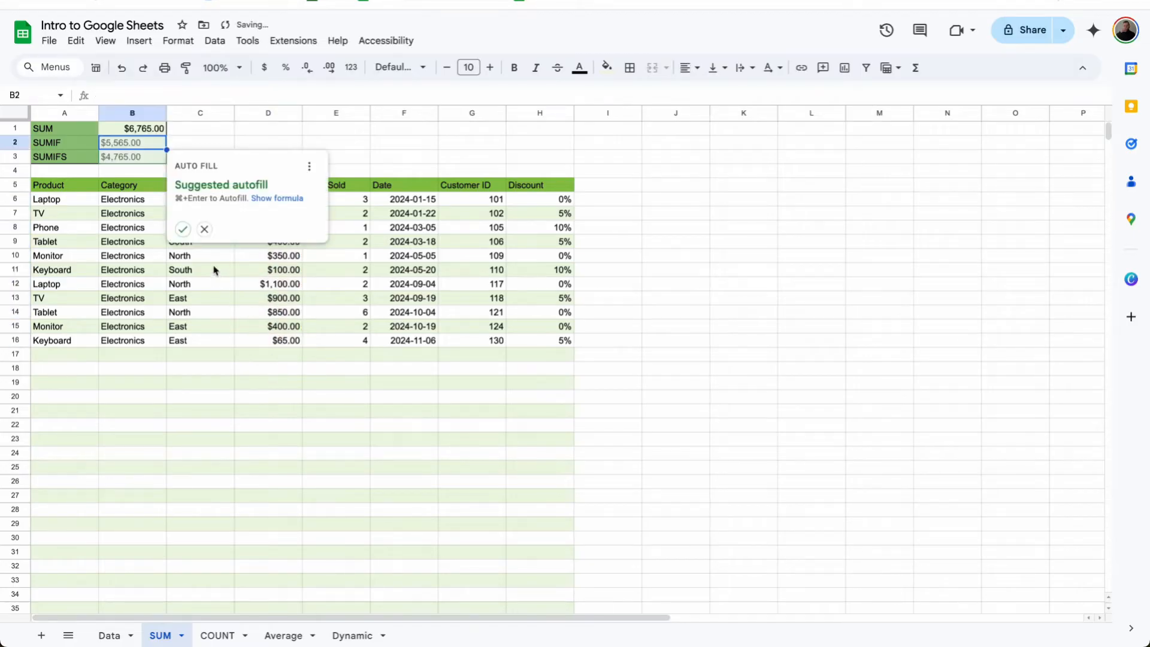
{"action": "left_click", "coordinate": [207, 228]}
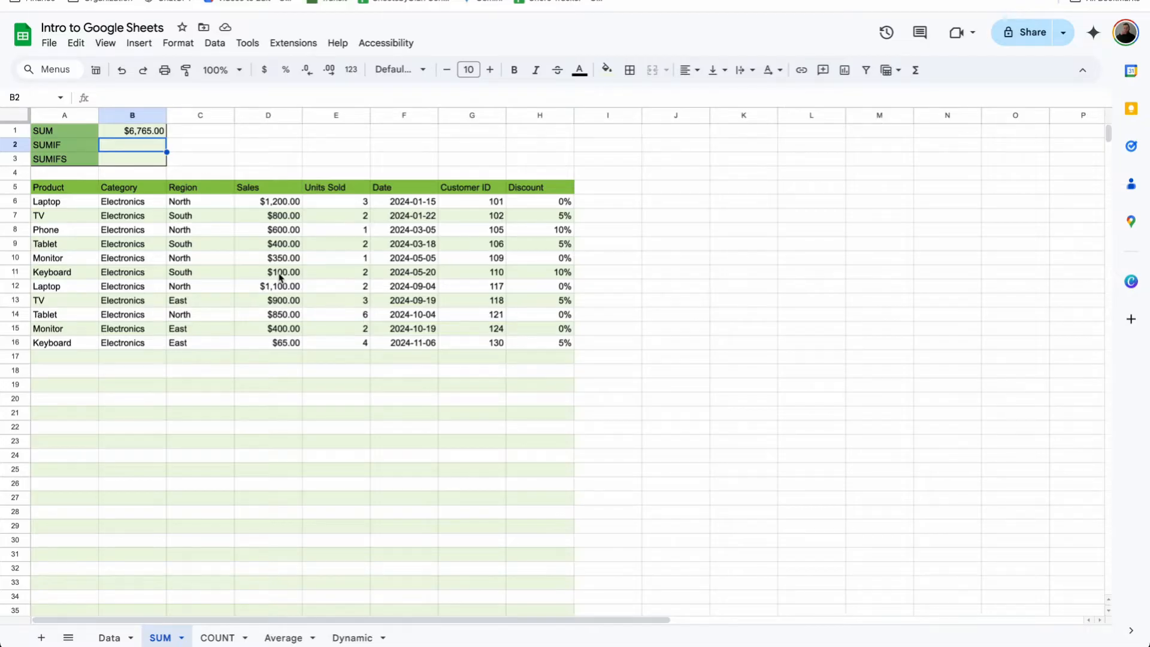
- Inspect which sales cells the SUM formula in B1 references, leaving the formula as it is
{"action": "left_click", "coordinate": [279, 204]}
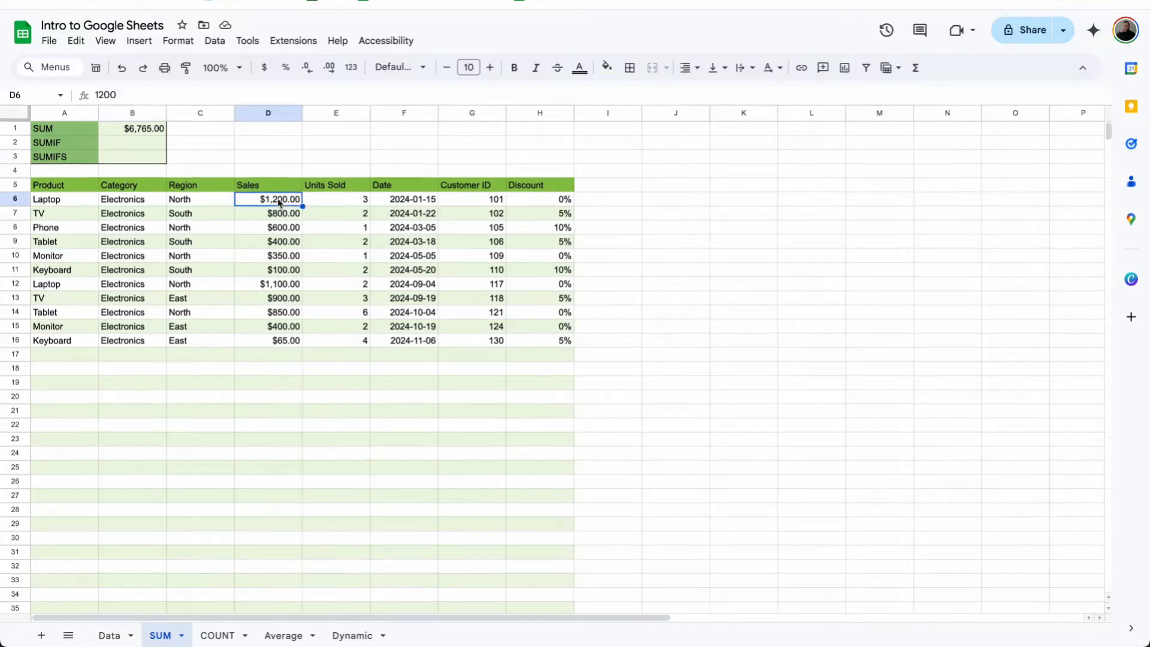
{"action": "left_click", "coordinate": [158, 128]}
{"action": "left_click", "coordinate": [162, 96]}
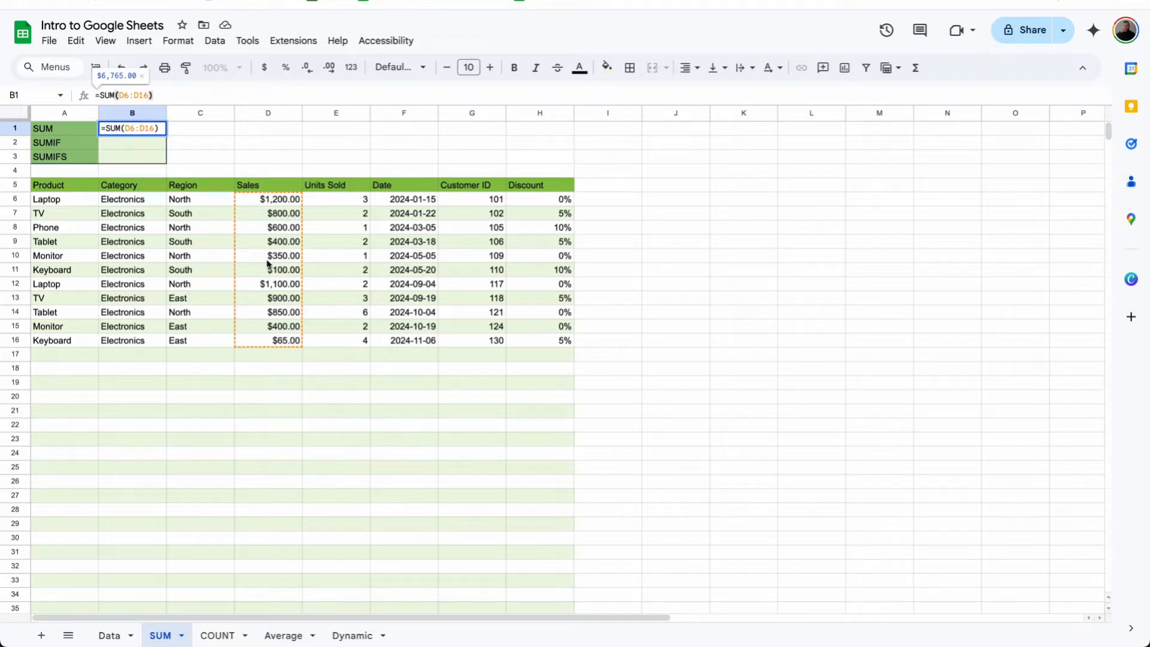
{"action": "left_click", "coordinate": [67, 361]}
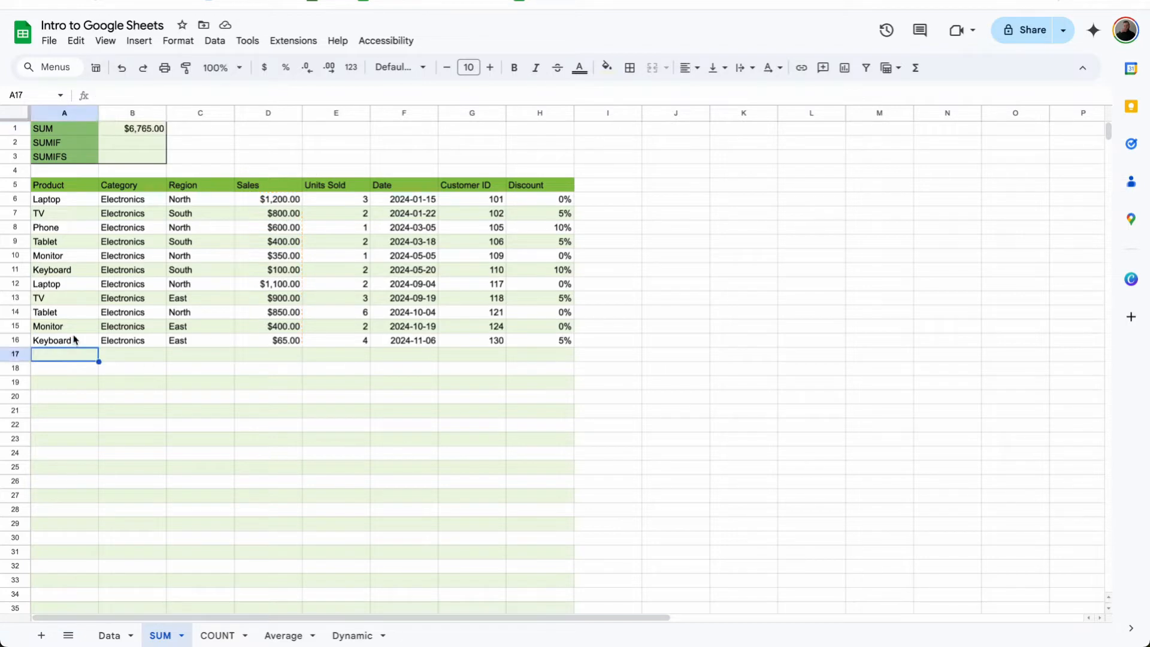
- Copy the product, category and region from A16:C16 into row 17 and enter 100 as its sales value
{"action": "left_click_drag", "start_coordinate": [68, 339], "coordinate": [184, 347]}
{"action": "key", "text": "ctrl+c"}
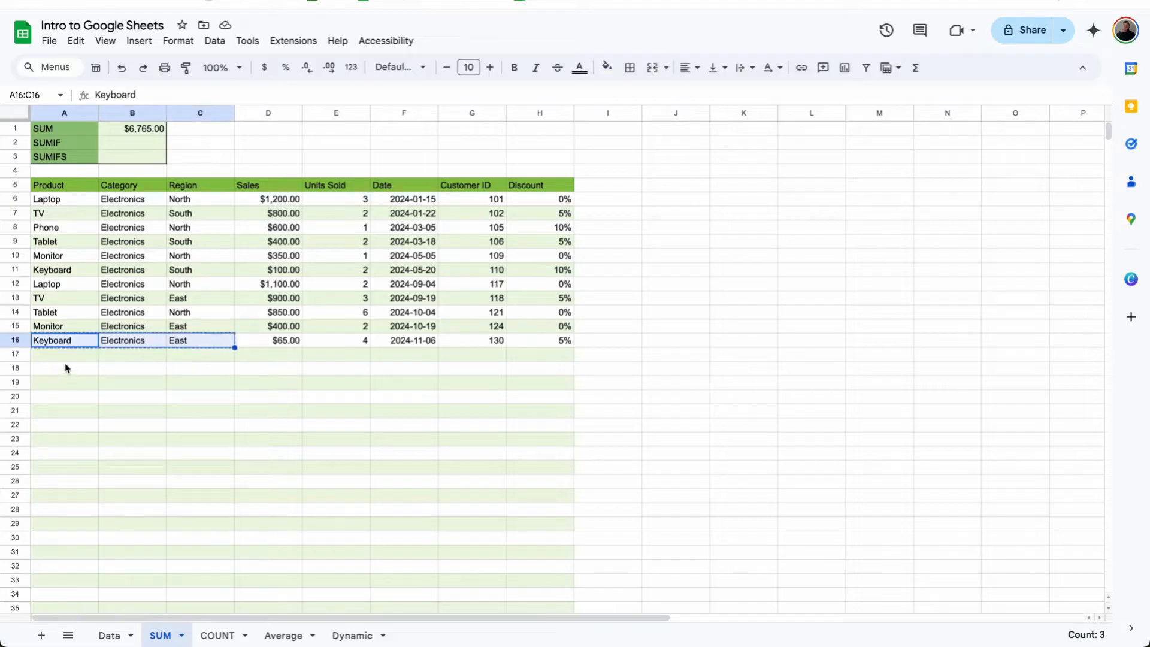
{"action": "left_click", "coordinate": [65, 357]}
{"action": "key", "text": "ctrl+v"}
{"action": "left_click", "coordinate": [273, 355]}
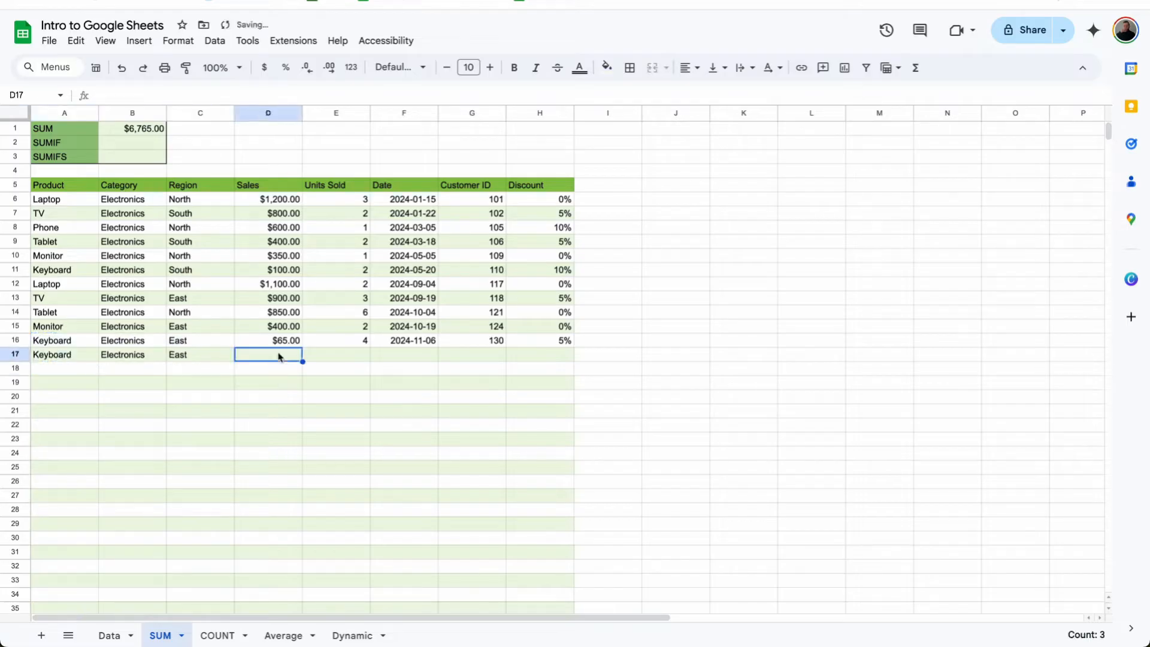
{"action": "type", "text": "100"}
{"action": "key", "text": "Return"}
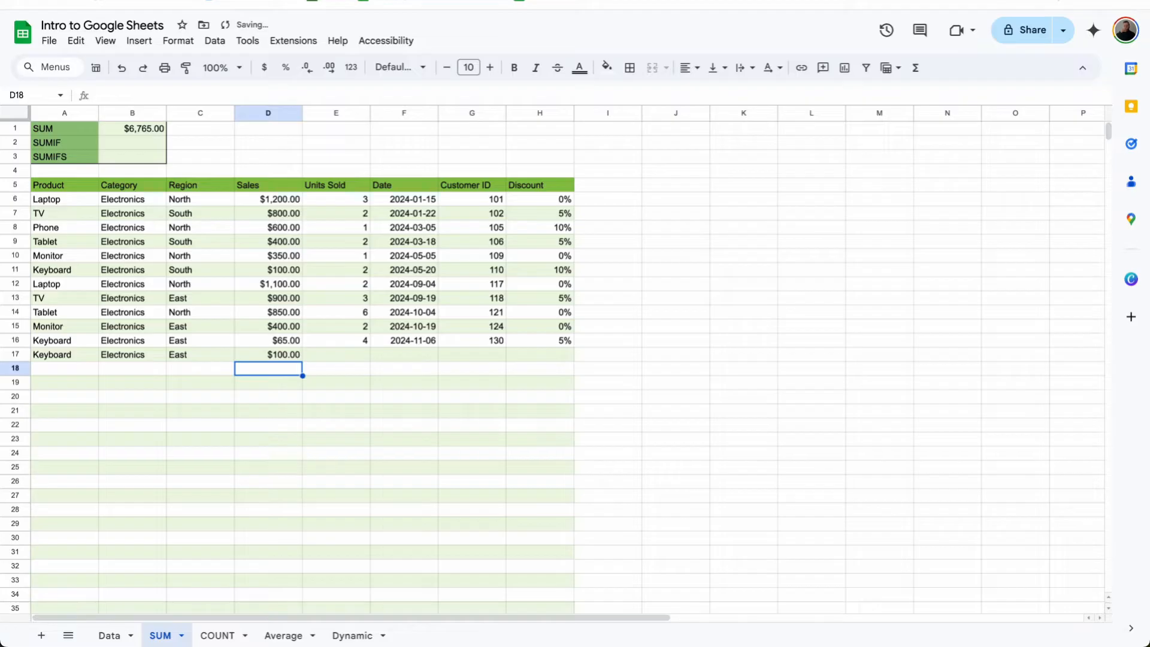
- Change the formula in B1 to the open-ended range =SUM(D6:D) so that added sales rows are included
{"action": "double_click", "coordinate": [149, 131]}
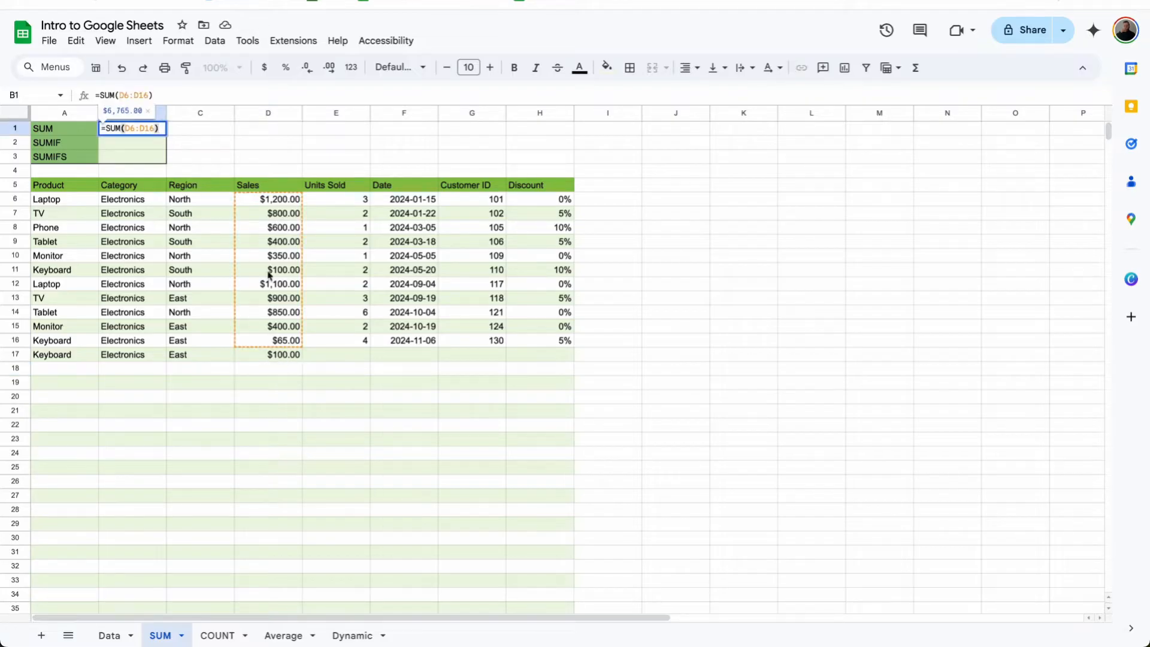
{"action": "left_click", "coordinate": [159, 95]}
{"action": "key", "text": "BackSpace"}
{"action": "key", "text": "BackSpace"}
{"action": "key", "text": "BackSpace"}
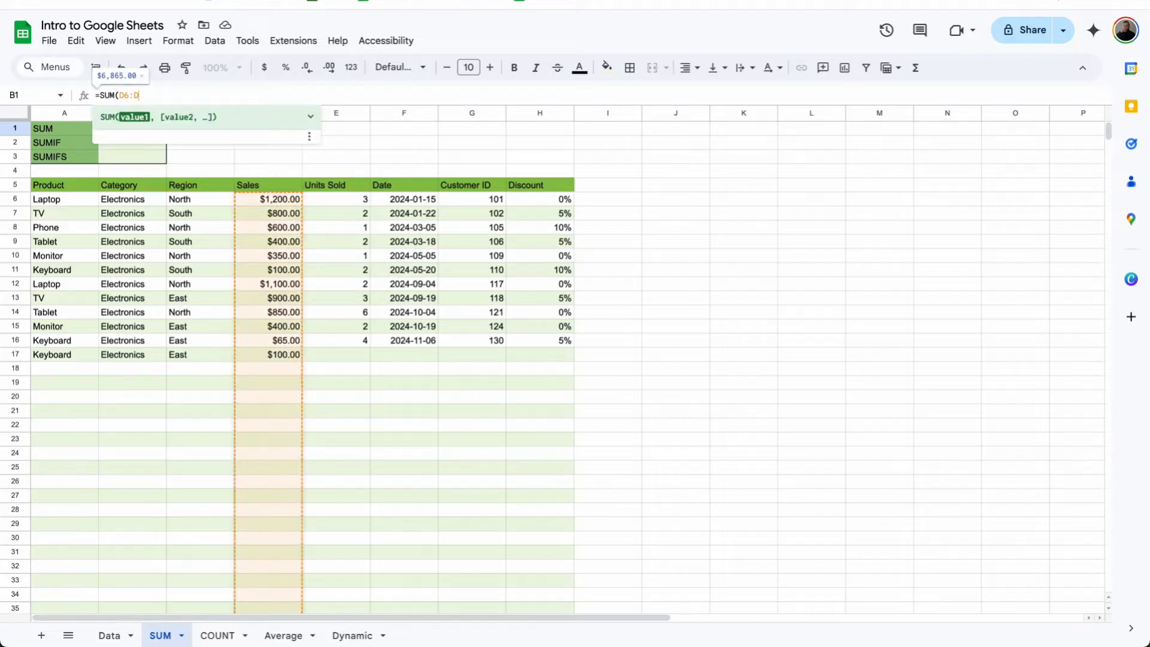
{"action": "key", "text": "Return"}
- Enter 500 as a further sales value in cell D18 to test the open-ended sum
{"action": "left_click", "coordinate": [274, 370]}
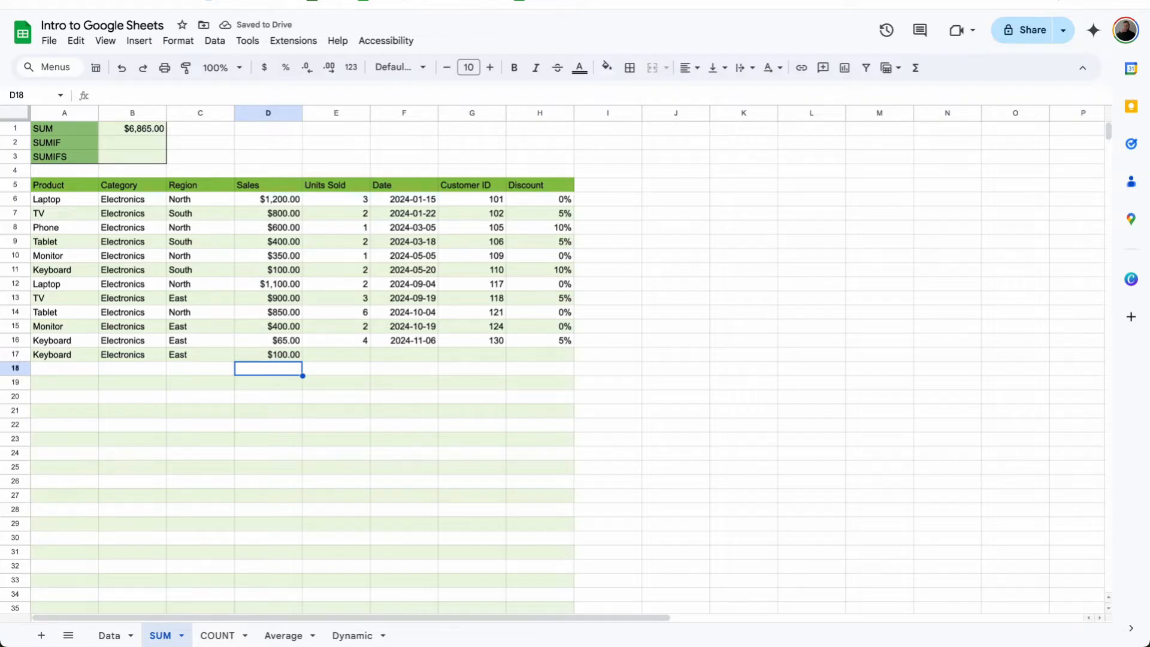
{"action": "type", "text": "500"}
{"action": "key", "text": "Return"}
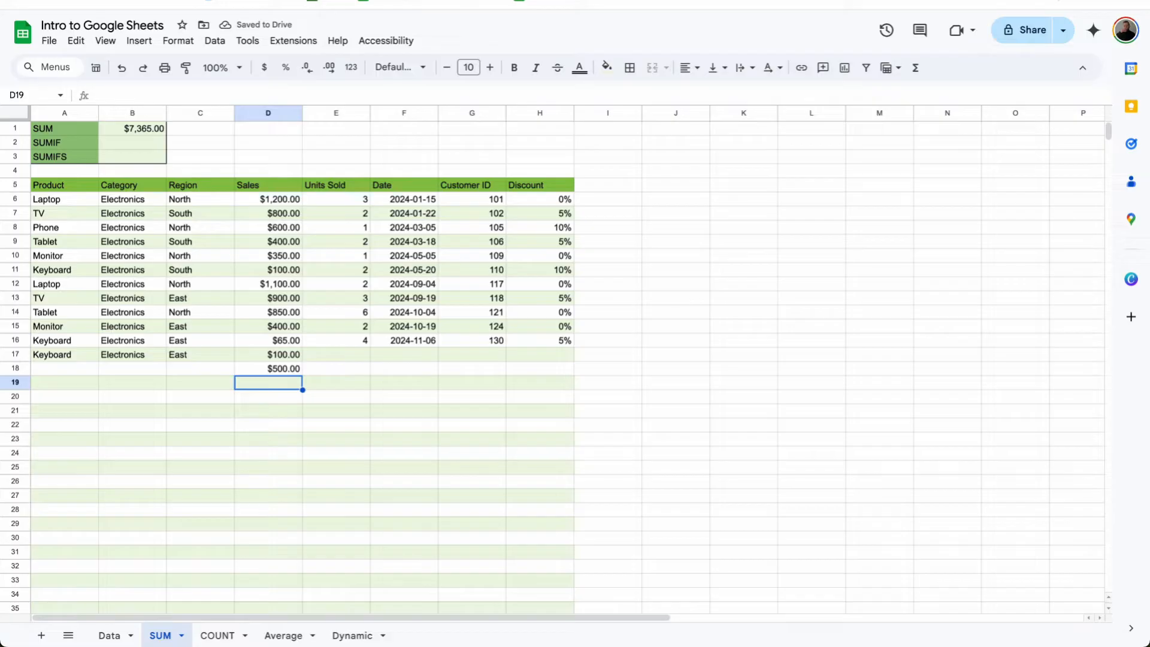
{"action": "key", "text": "Up"}
{"action": "left_click", "coordinate": [275, 200]}
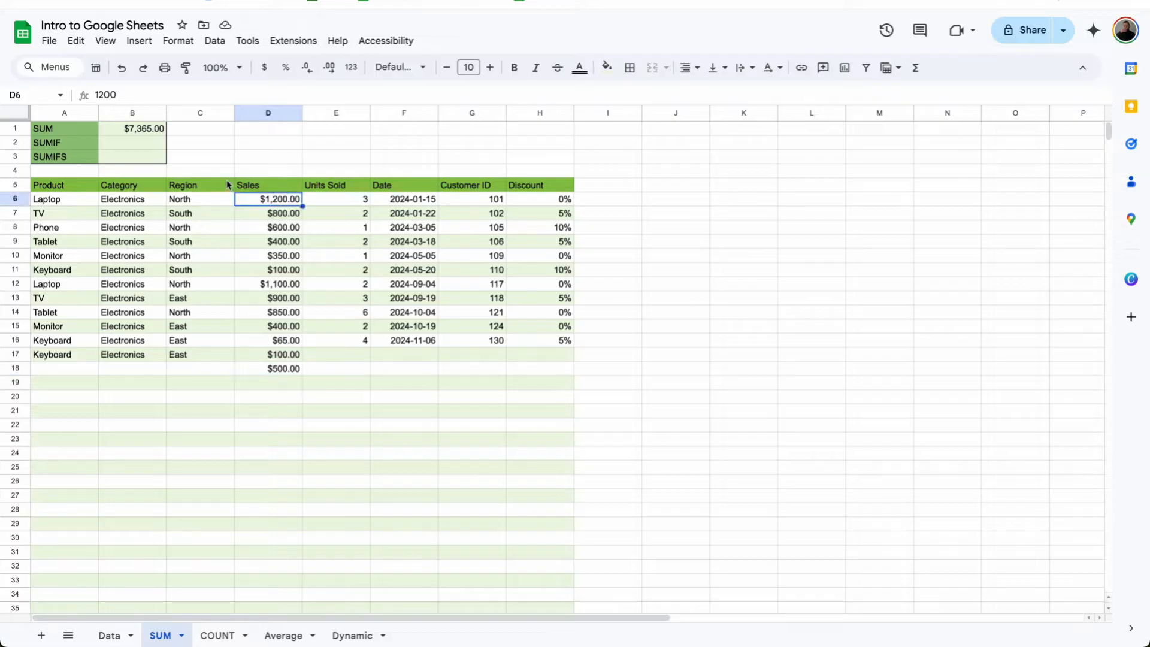
- Re-enter the sum range in B1 by selecting the sales cells from D6 downward and removing the end row, giving =SUM(D6:D)
{"action": "left_click", "coordinate": [151, 129]}
{"action": "left_click", "coordinate": [161, 88]}
{"action": "left_click_drag", "start_coordinate": [144, 89], "coordinate": [124, 92]}
{"action": "key", "text": "BackSpace"}
{"action": "key", "text": "BackSpace"}
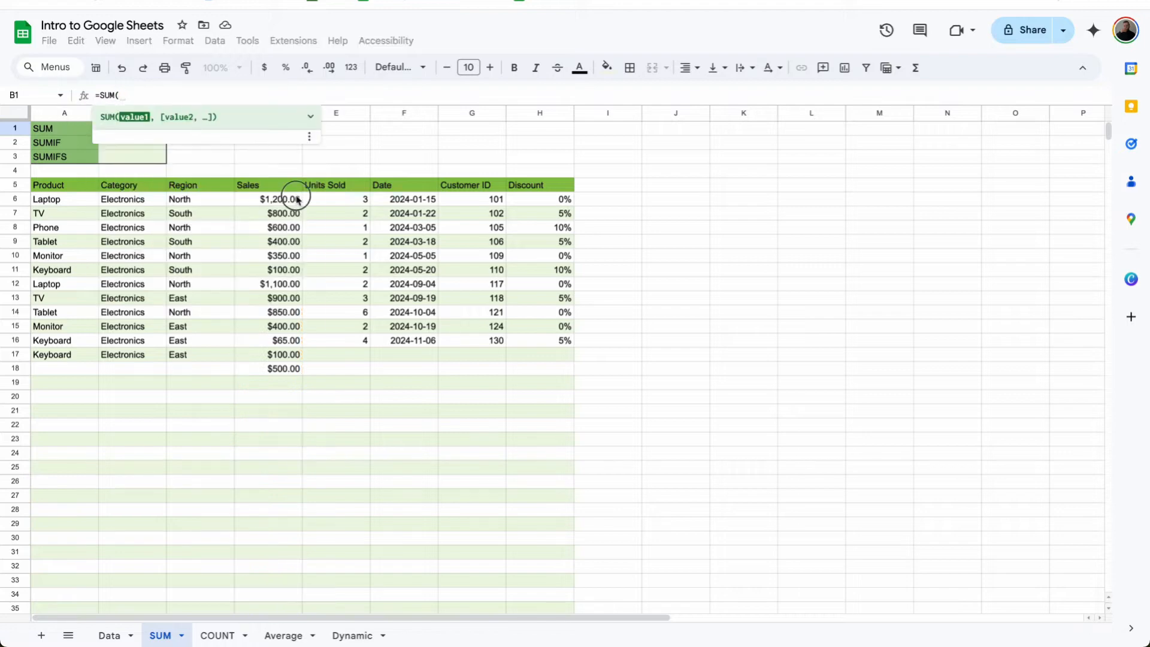
{"action": "left_click_drag", "start_coordinate": [295, 197], "coordinate": [268, 578]}
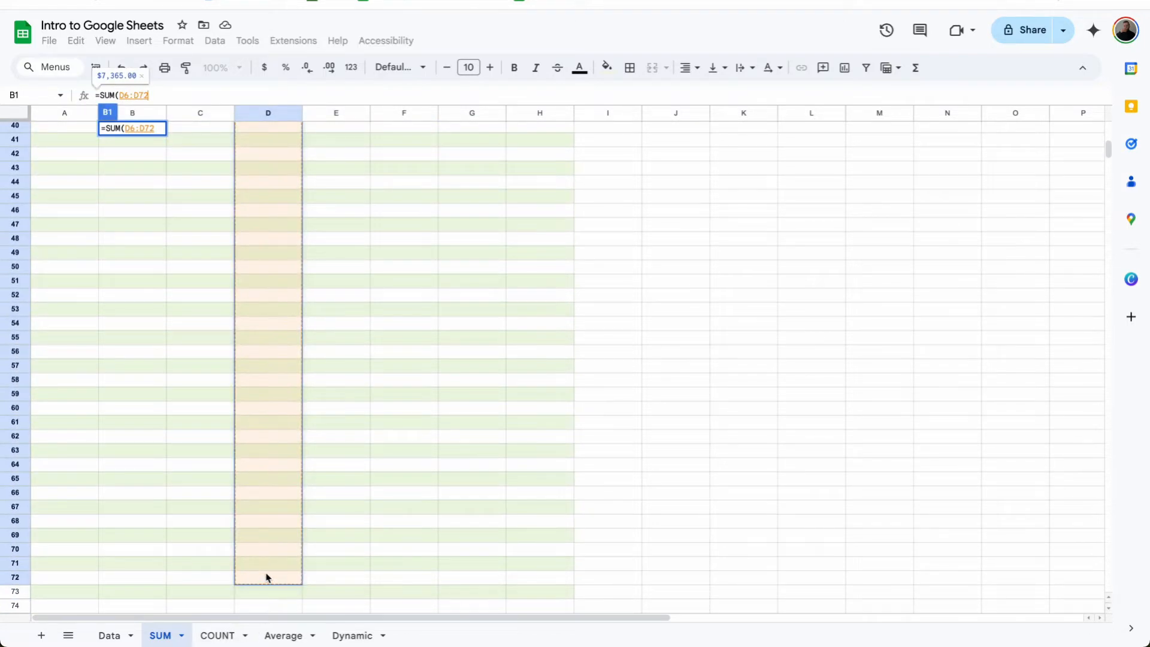
{"action": "key", "text": "BackSpace"}
{"action": "key", "text": "BackSpace"}
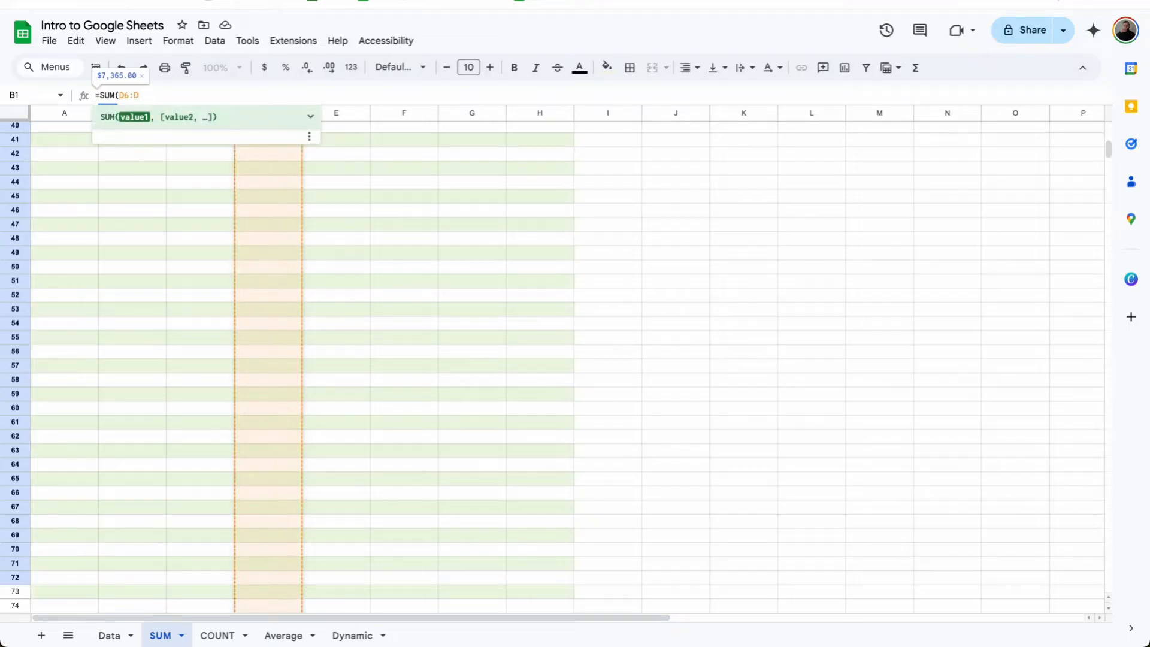
{"action": "key", "text": "Return"}
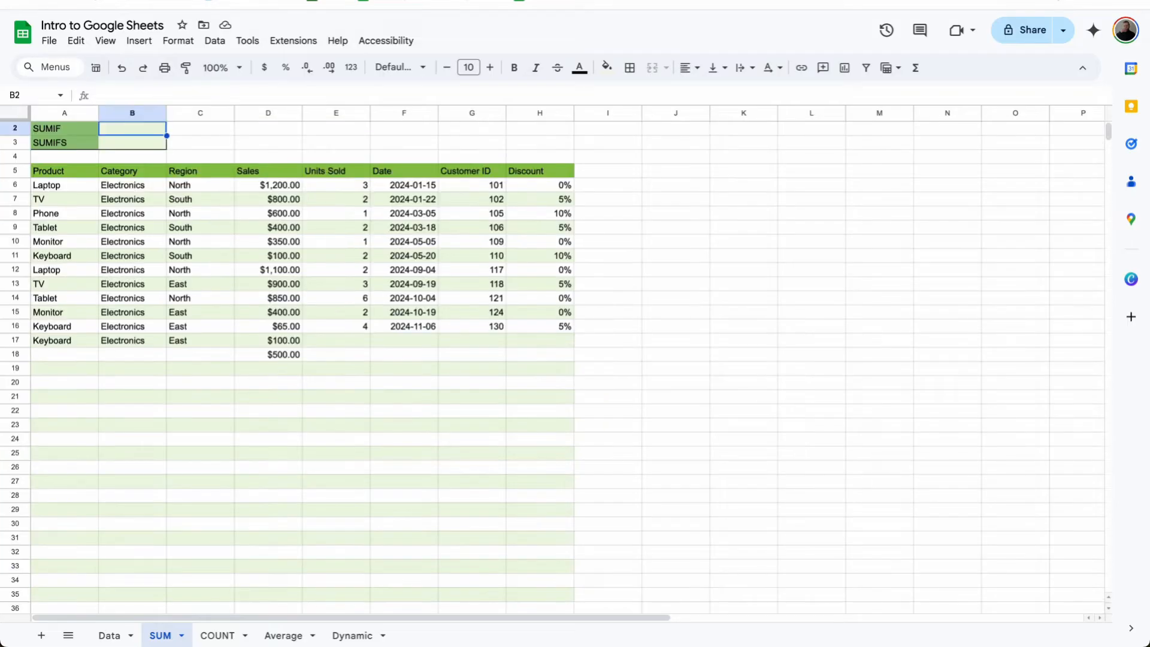
- Clear the test sales value from D18 and show the summary statistics for the whole of column D
{"action": "left_click", "coordinate": [275, 369]}
{"action": "key", "text": "Delete"}
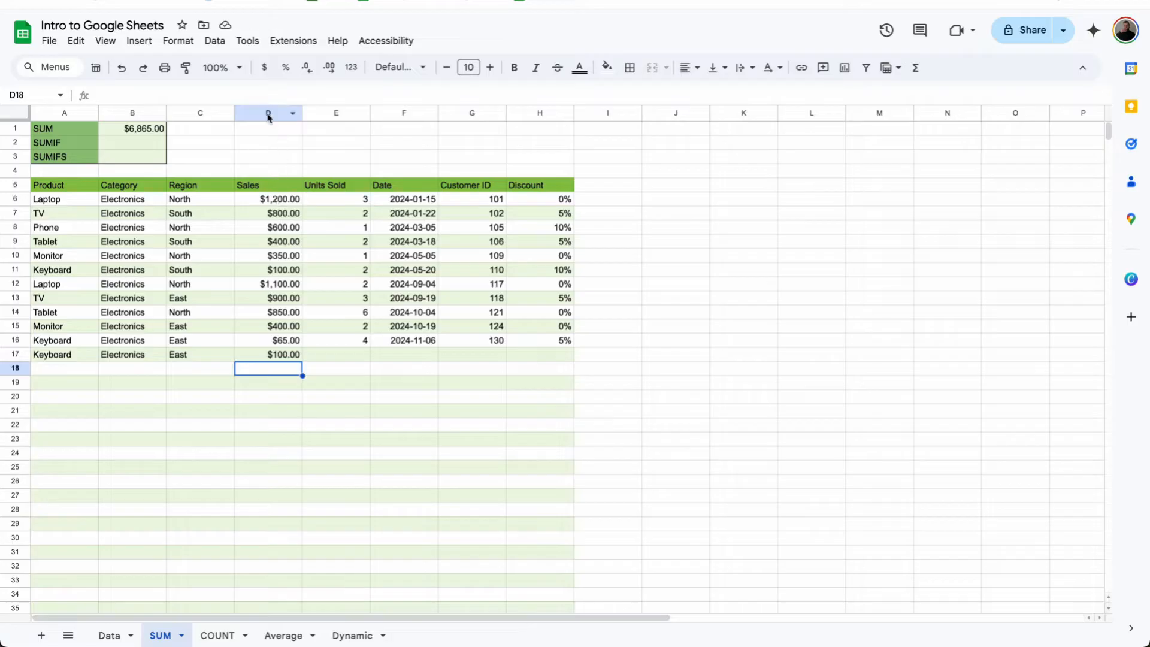
{"action": "left_click", "coordinate": [267, 114]}
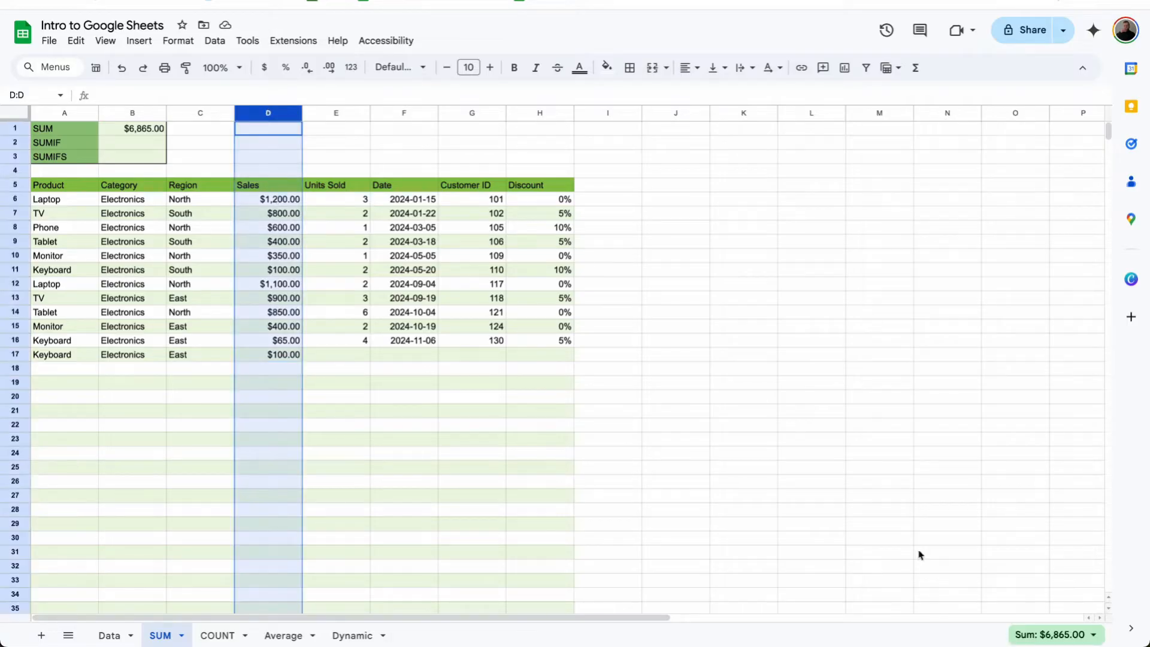
{"action": "left_click", "coordinate": [1058, 638]}
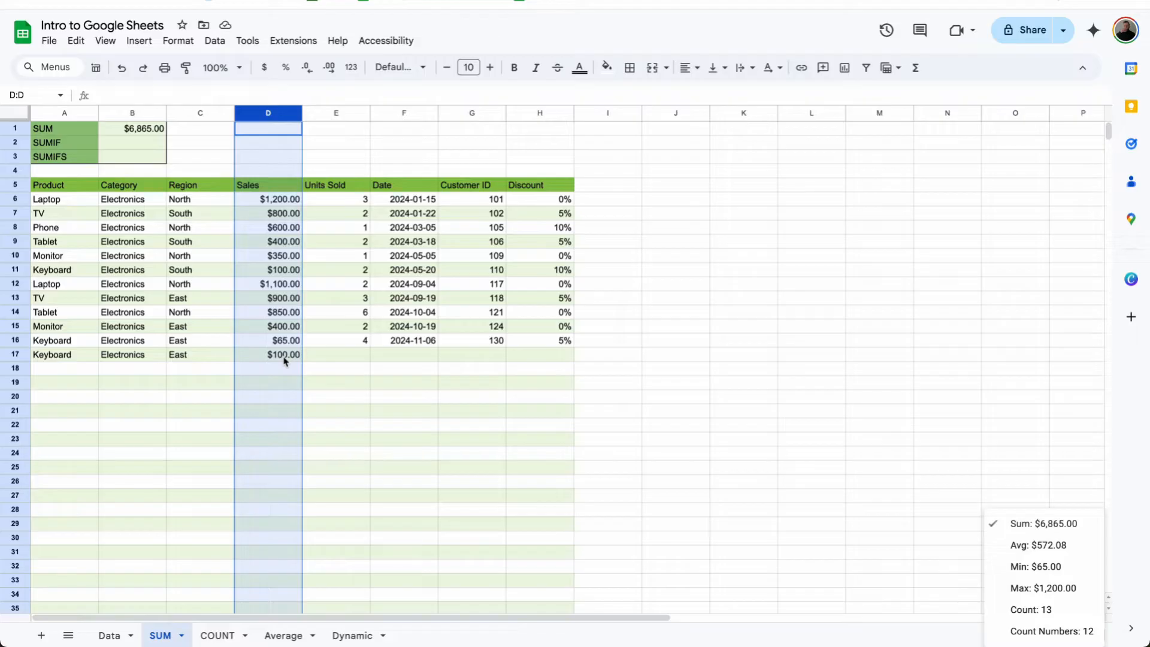
- Start a SUMIF formula in B2 with the open-ended product range A6:A as the range to check
{"action": "left_click", "coordinate": [159, 137]}
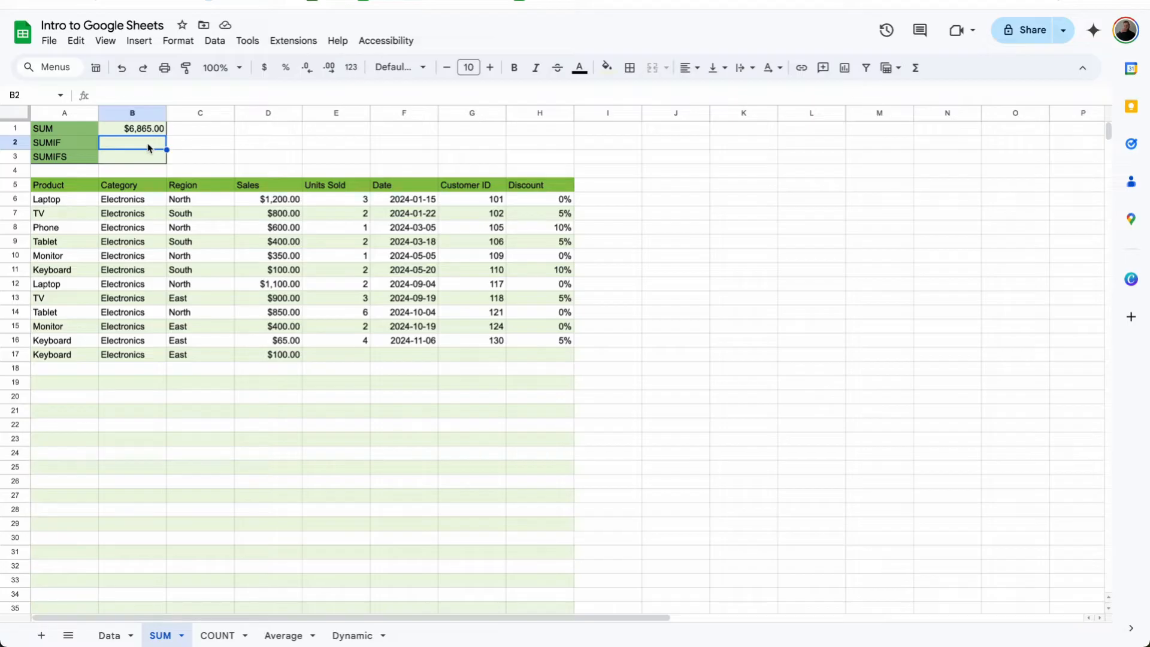
{"action": "type", "text": "=sumif"}
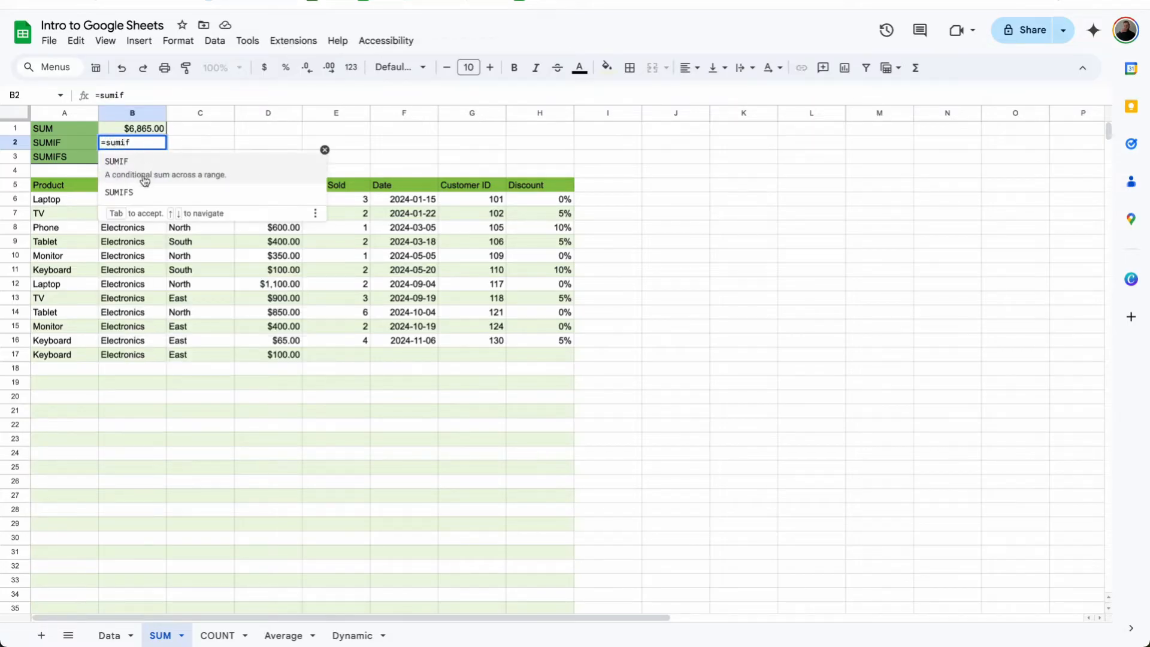
{"action": "left_click", "coordinate": [144, 181]}
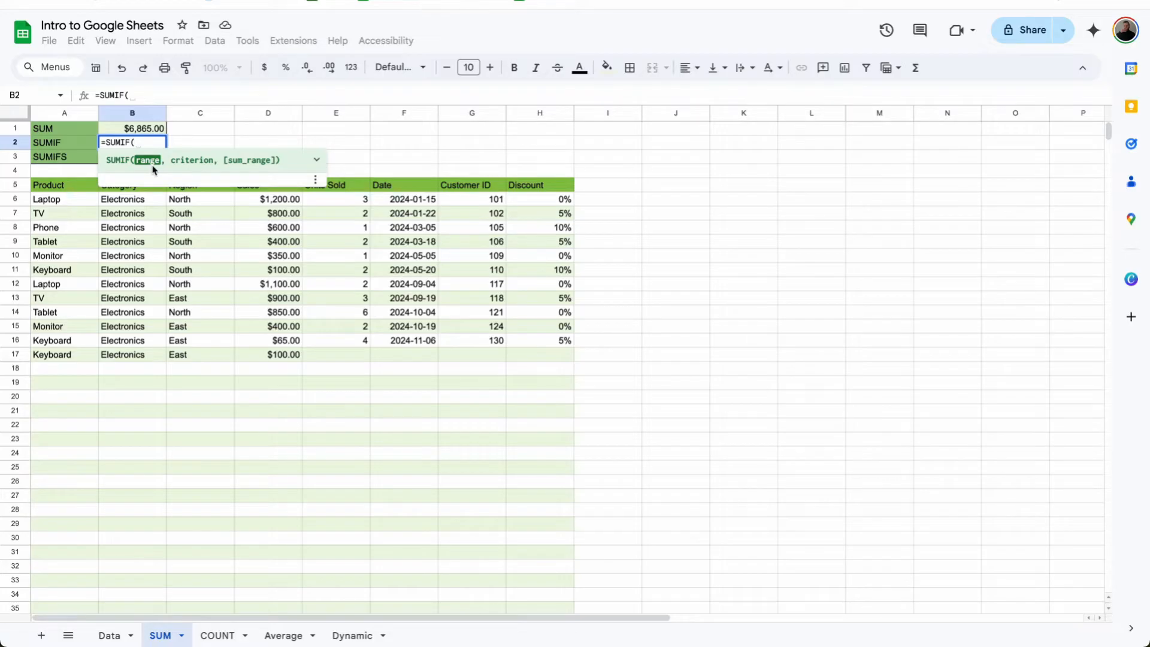
{"action": "left_click_drag", "start_coordinate": [66, 199], "coordinate": [56, 388]}
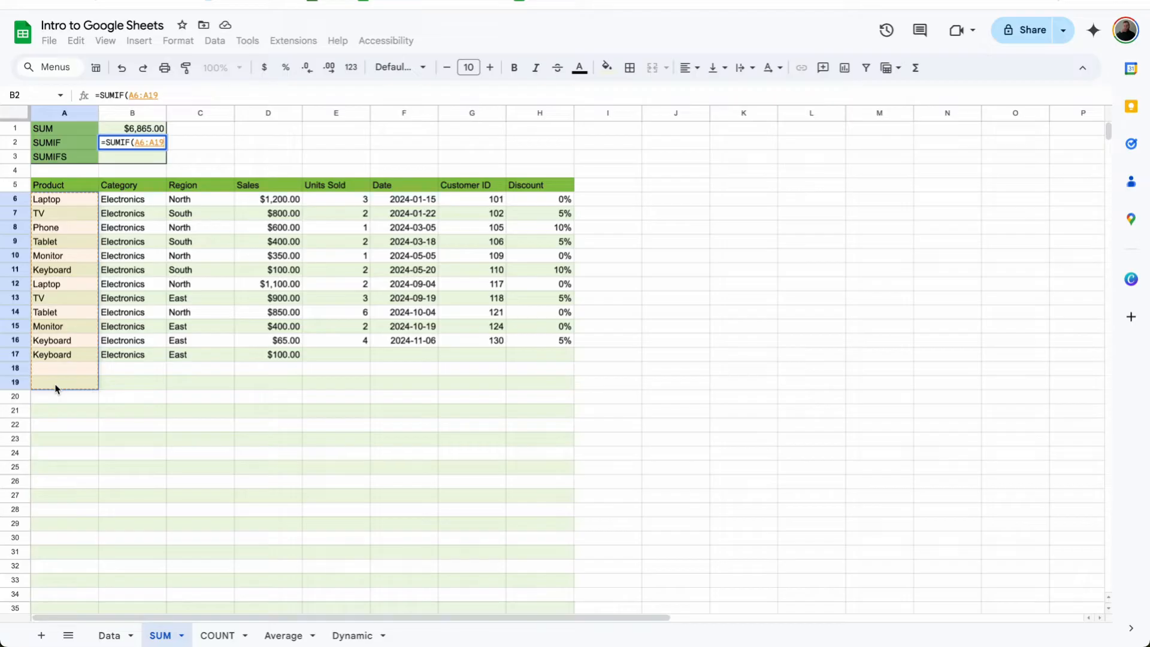
{"action": "key", "text": "BackSpace"}
{"action": "key", "text": "BackSpace"}
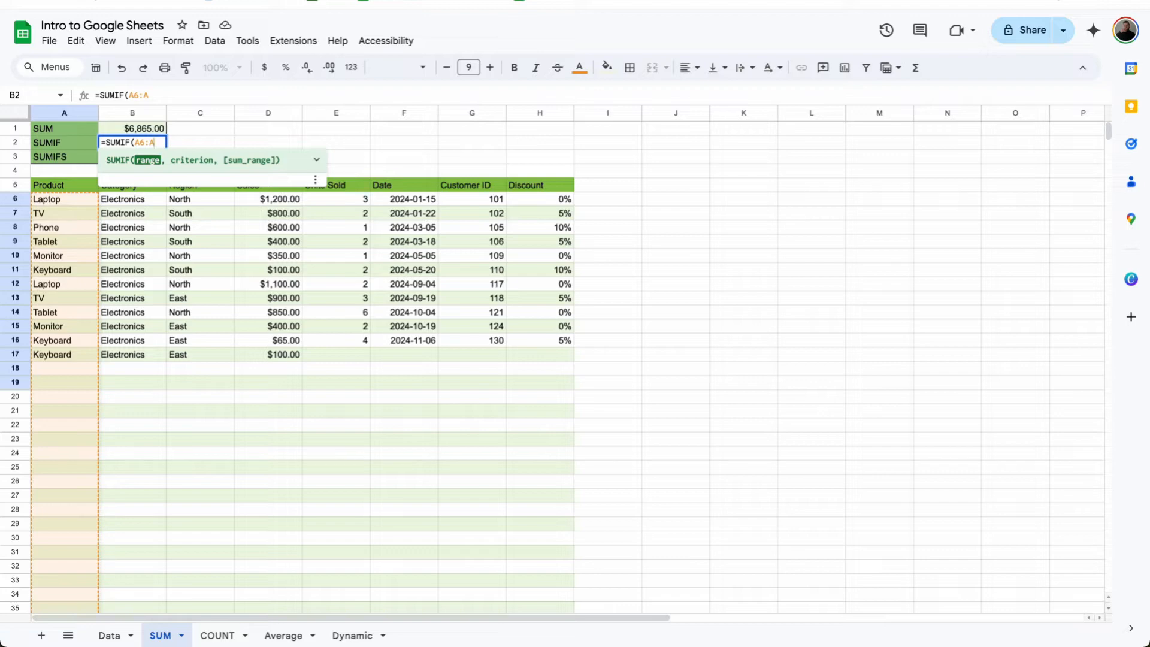
{"action": "type", "text": ","}
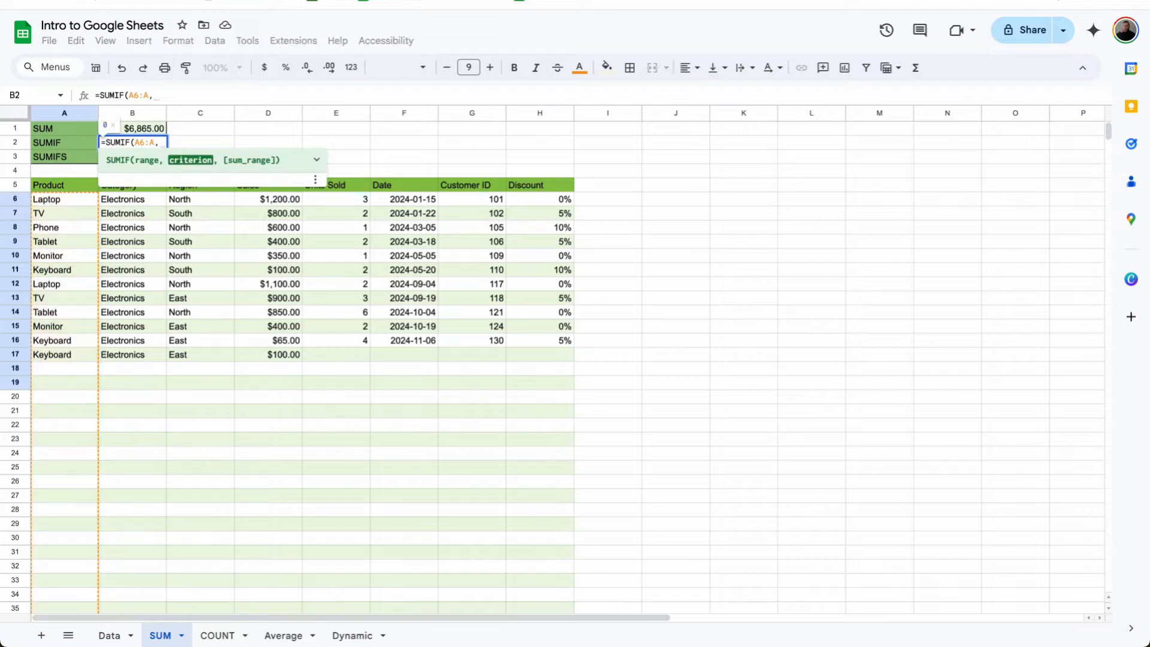
- Complete the SUMIF in B2 with the criterion "Laptop" and the open-ended sales range D6:D as the sum range
{"action": "type", "text": "\""}
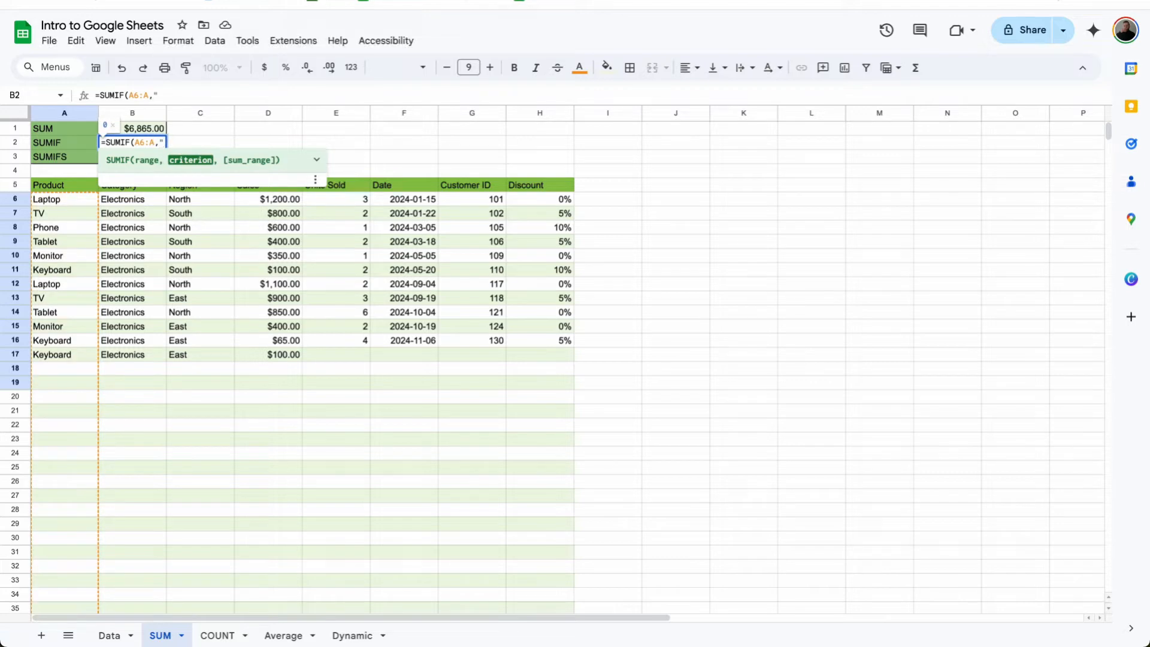
{"action": "type", "text": "Laptop\","}
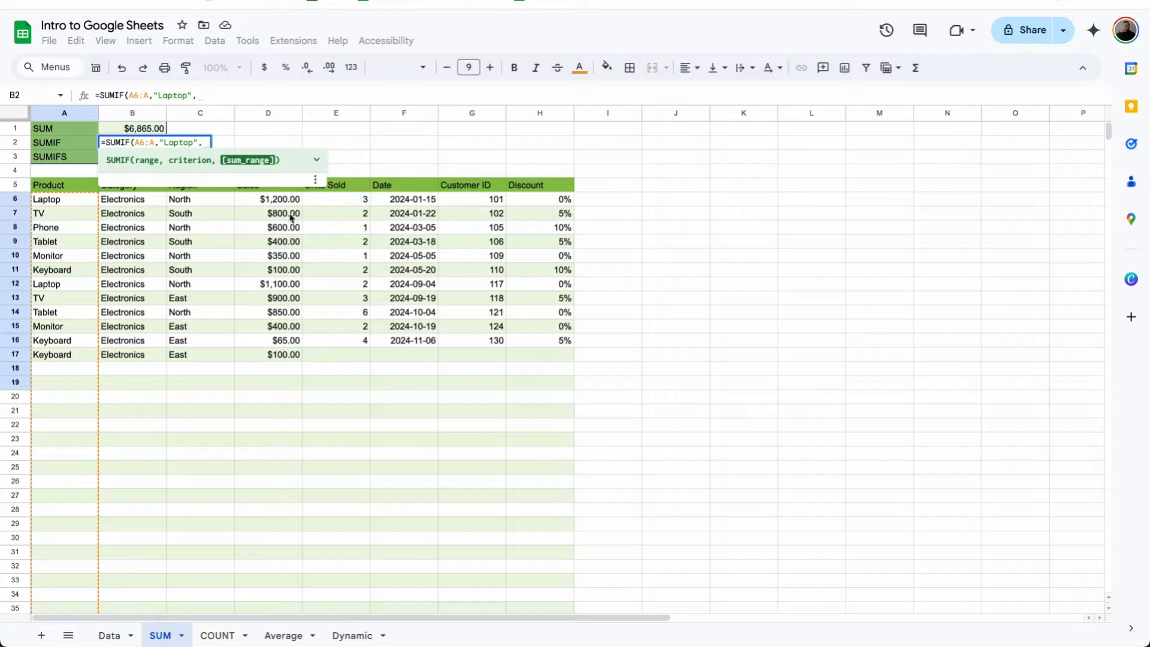
{"action": "left_click_drag", "start_coordinate": [278, 201], "coordinate": [282, 292]}
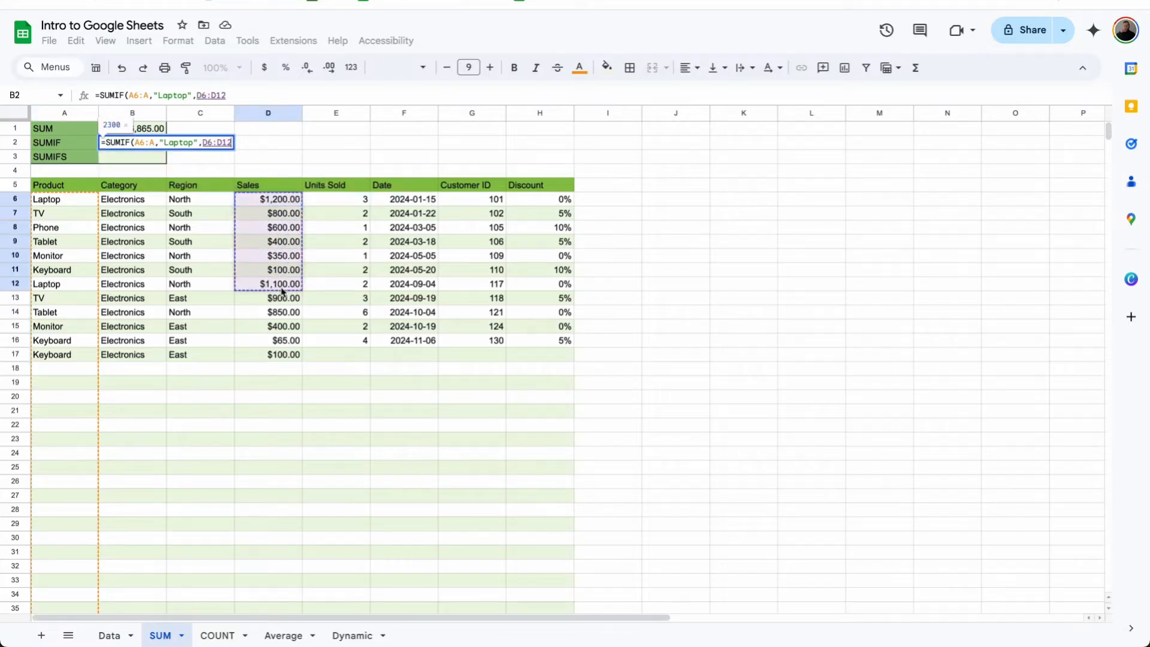
{"action": "key", "text": "BackSpace"}
{"action": "key", "text": "BackSpace"}
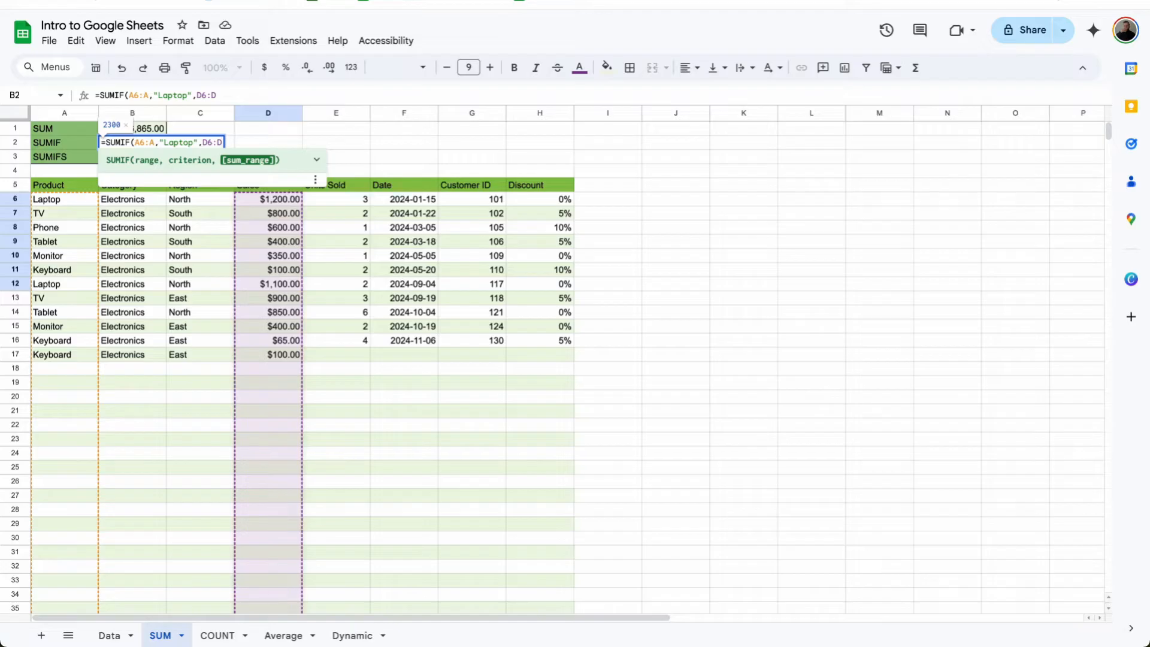
{"action": "key", "text": "Return"}
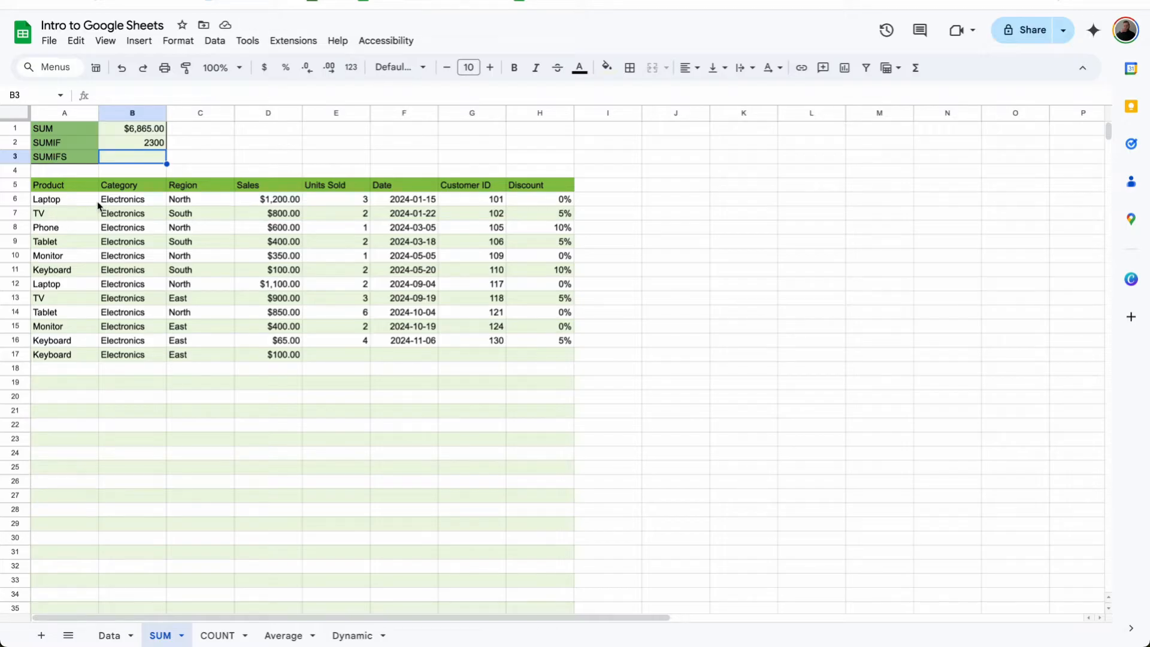
- Format the SUMIF result in B2 as currency
{"action": "left_click", "coordinate": [150, 145]}
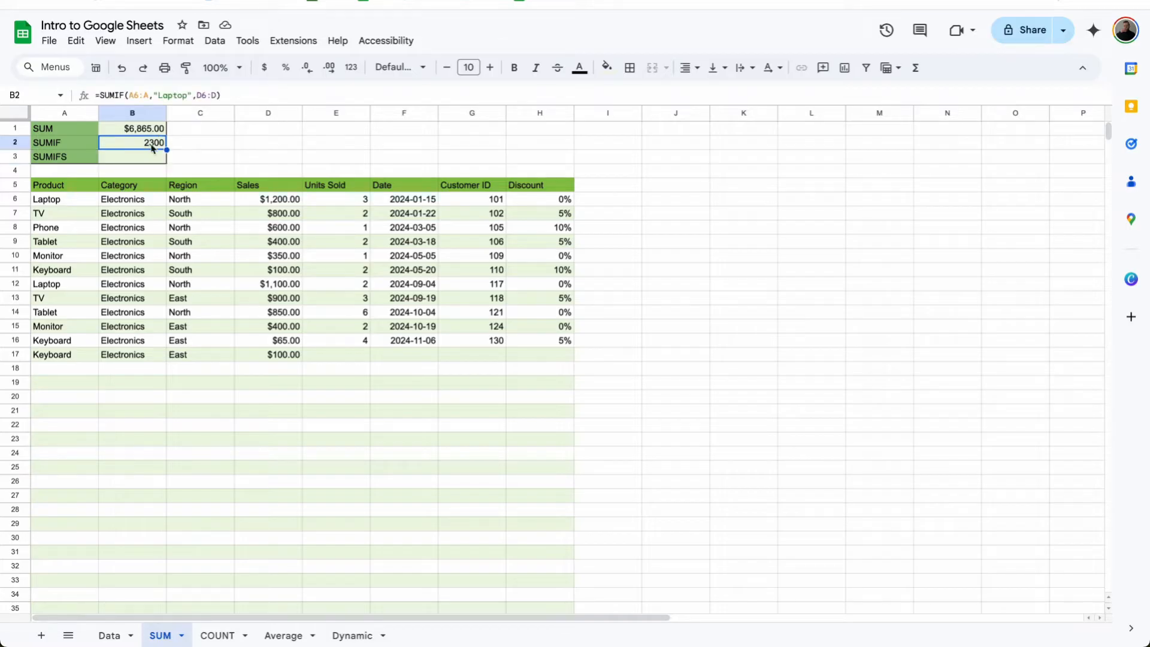
{"action": "left_click", "coordinate": [263, 68]}
{"action": "left_click", "coordinate": [187, 150]}
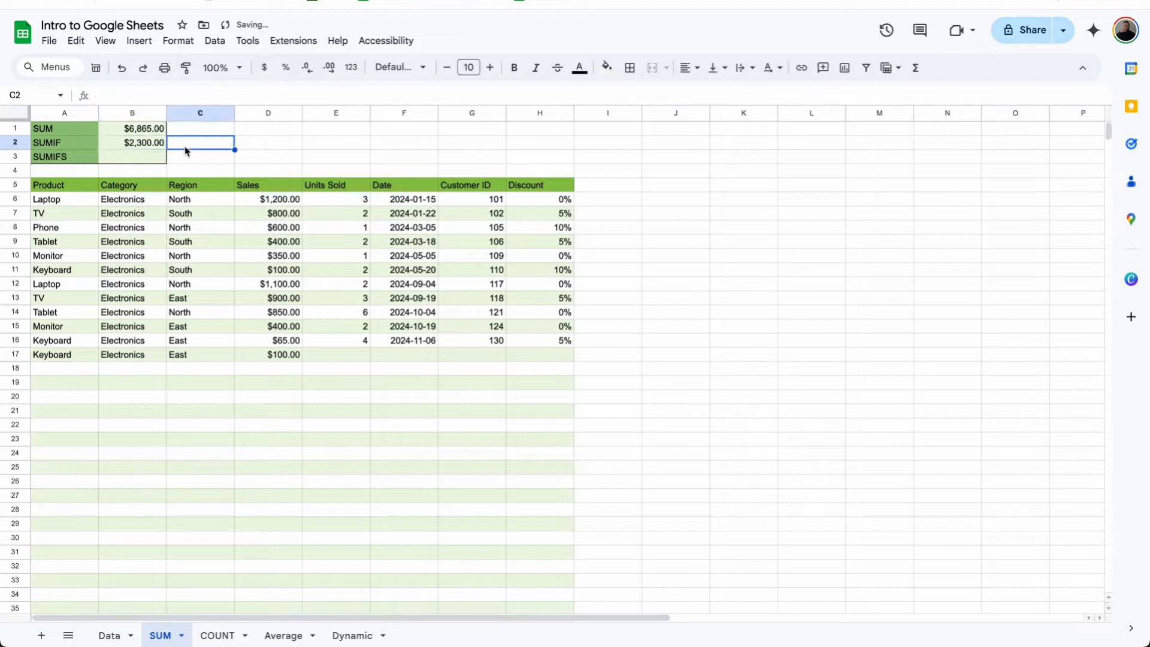
- Replace the "Laptop" criterion in the B2 SUMIF formula with a reference to cell A6
{"action": "left_click", "coordinate": [157, 148]}
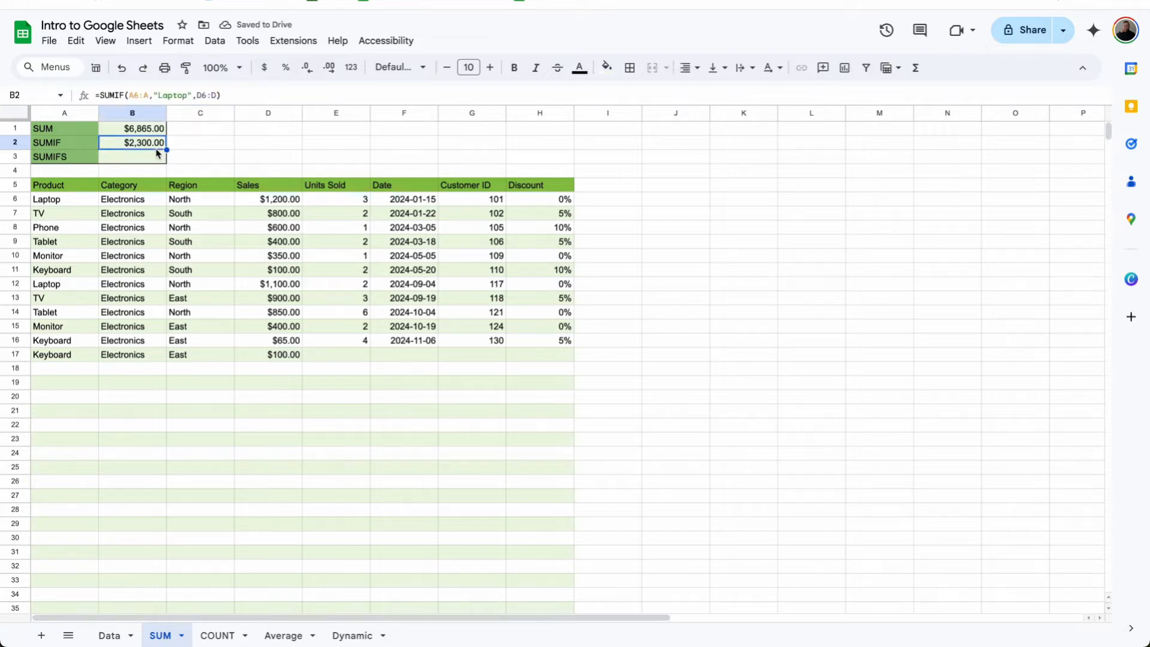
{"action": "left_click_drag", "start_coordinate": [192, 95], "coordinate": [155, 94]}
{"action": "key", "text": "BackSpace"}
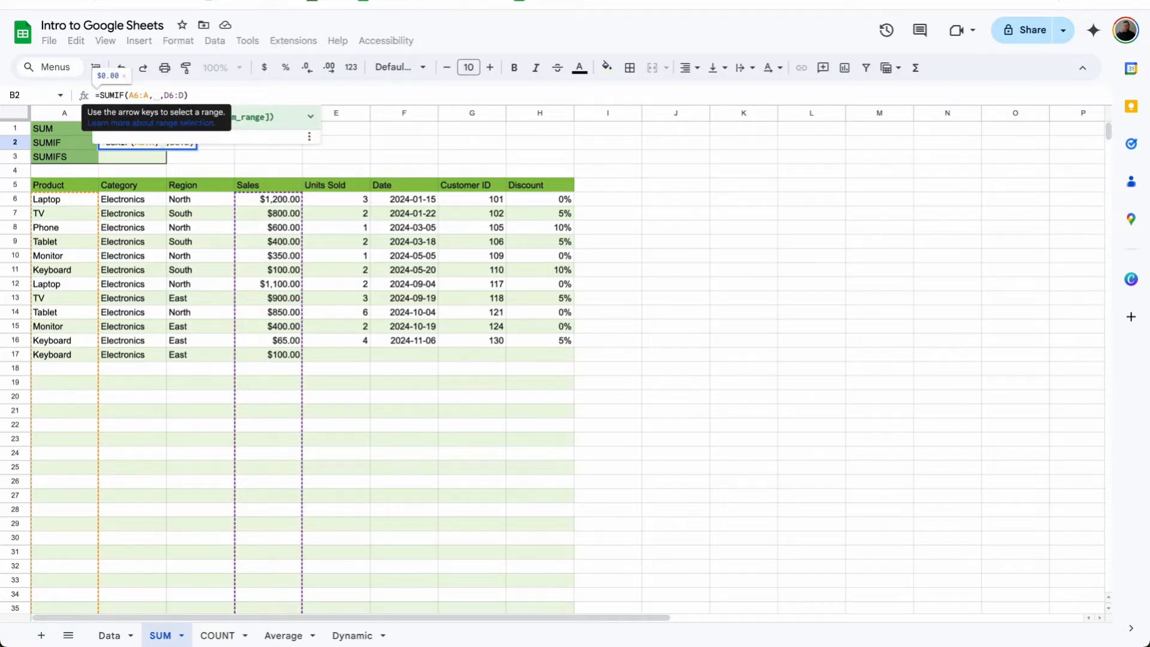
{"action": "left_click", "coordinate": [80, 204]}
{"action": "key", "text": "Return"}
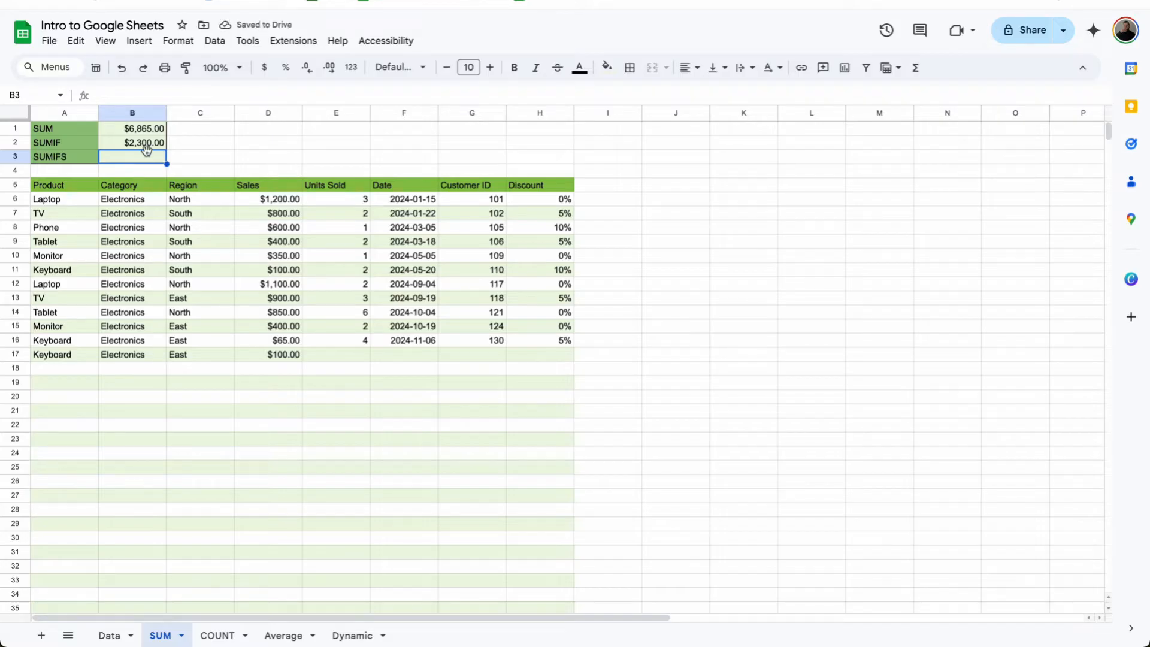
- Start a SUMIFS formula in B3 with the open-ended sales range D6:D as its sum range
{"action": "type", "text": "=sumif"}
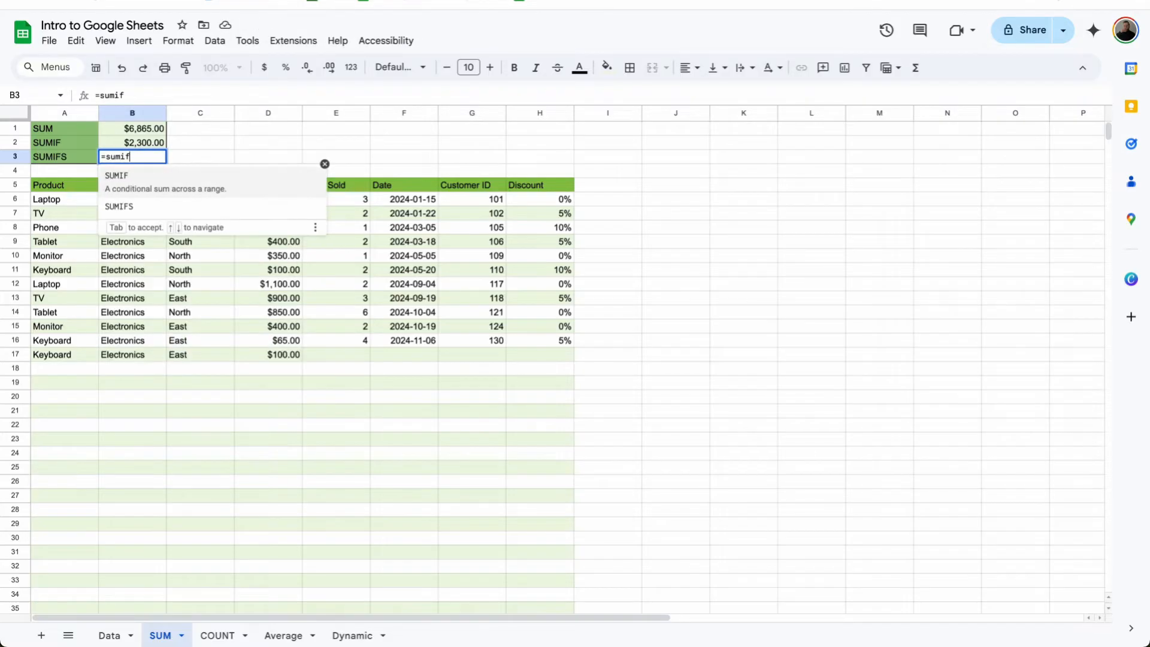
{"action": "type", "text": "s("}
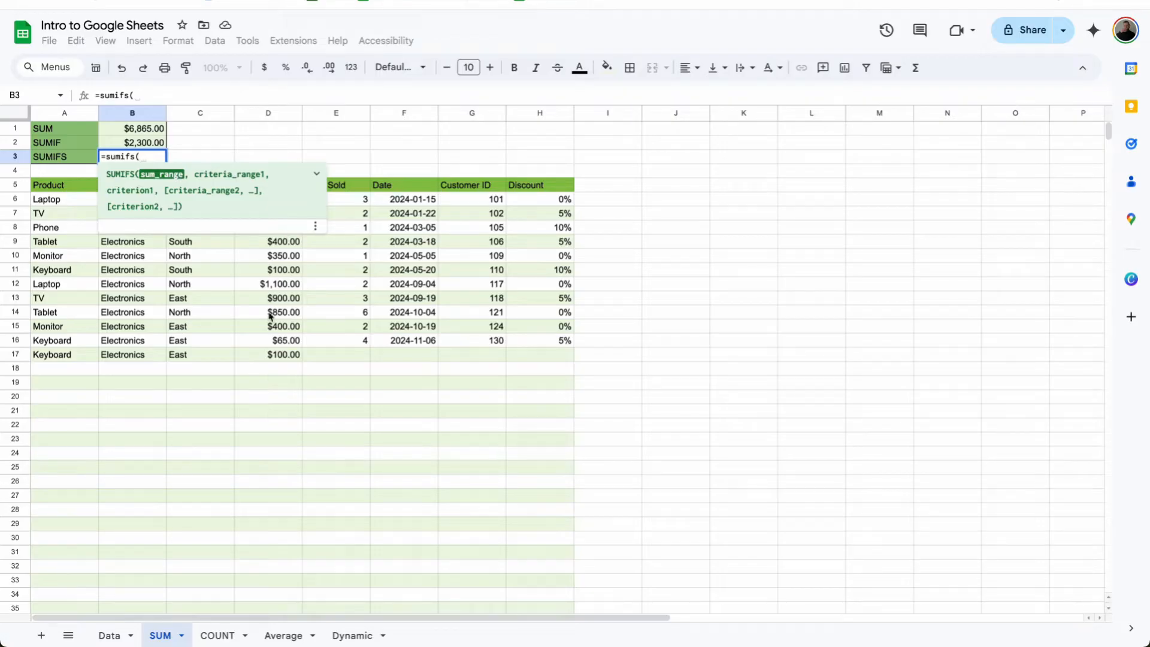
{"action": "left_click_drag", "start_coordinate": [277, 357], "coordinate": [280, 200]}
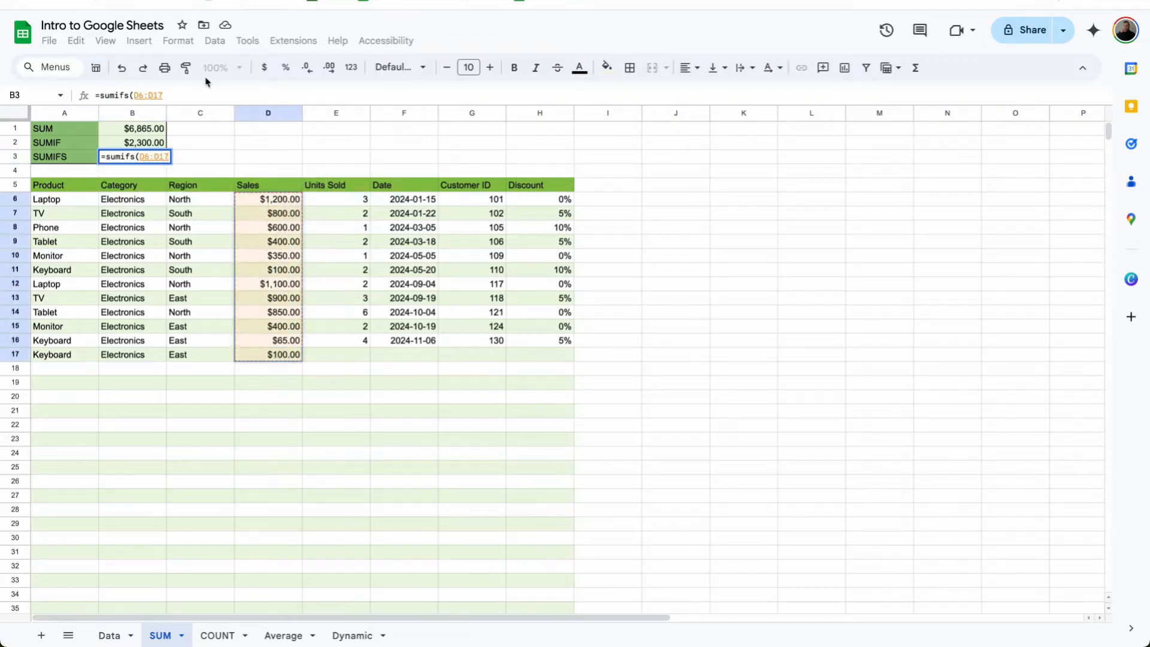
{"action": "key", "text": "BackSpace"}
{"action": "key", "text": "BackSpace"}
{"action": "key", "text": "BackSpace"}
{"action": "type", "text": "D,"}
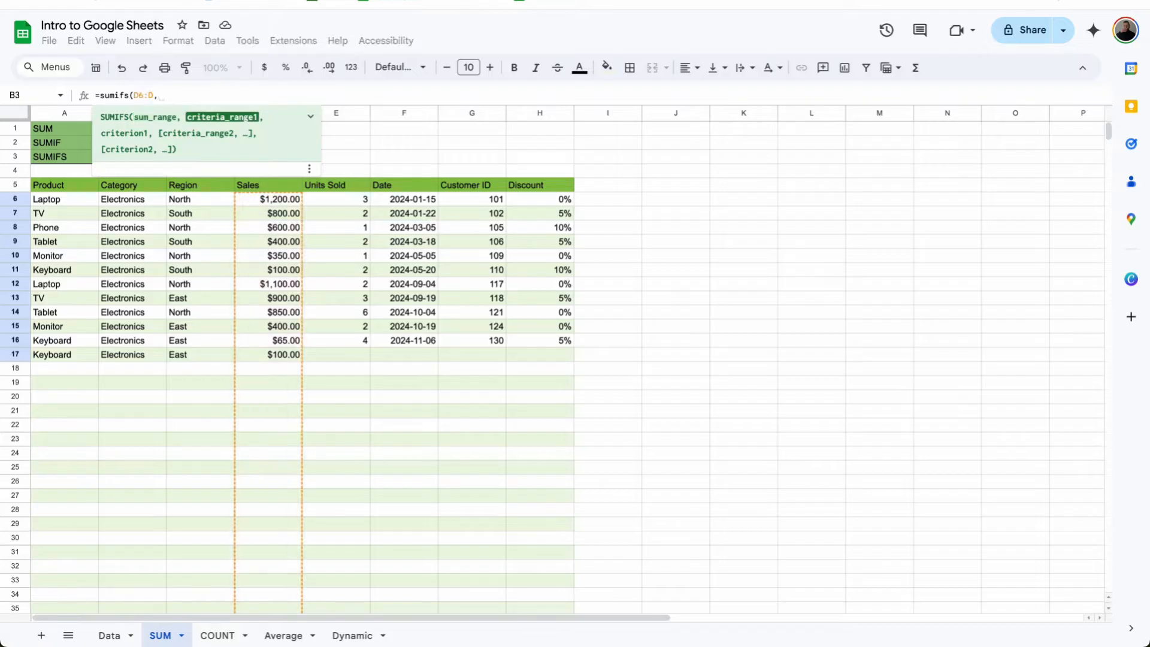
- Add the region range C6:C with the criterion "SOUTH" as the first condition of the SUMIFS formula
{"action": "left_click_drag", "start_coordinate": [200, 453], "coordinate": [200, 199]}
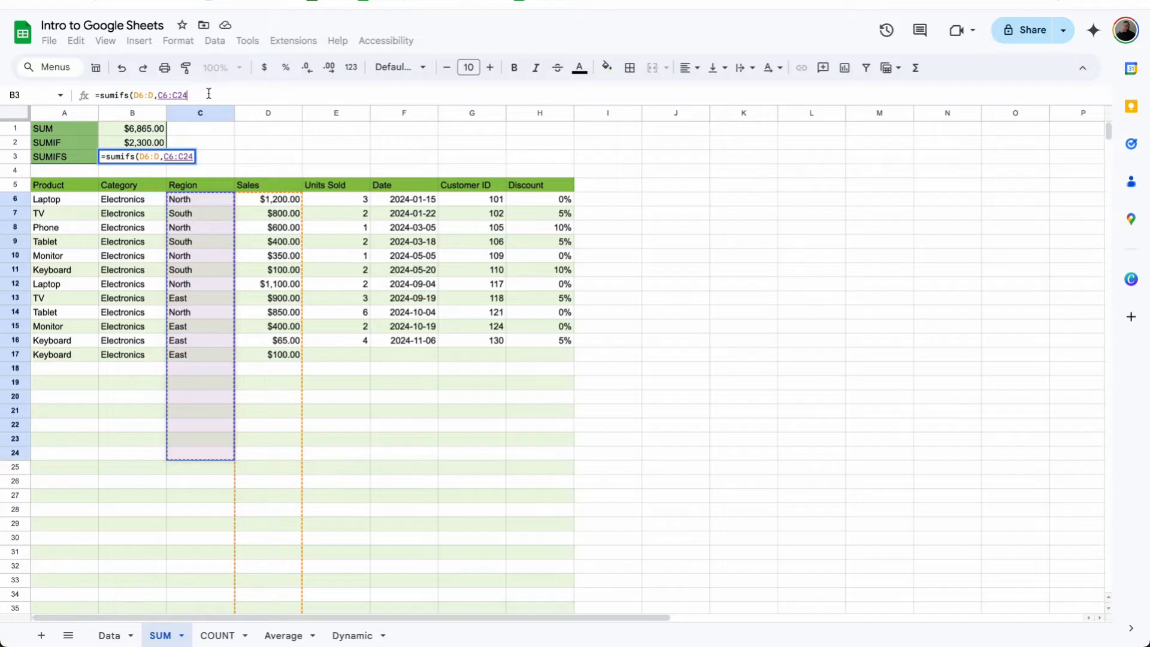
{"action": "key", "text": "BackSpace"}
{"action": "key", "text": "BackSpace"}
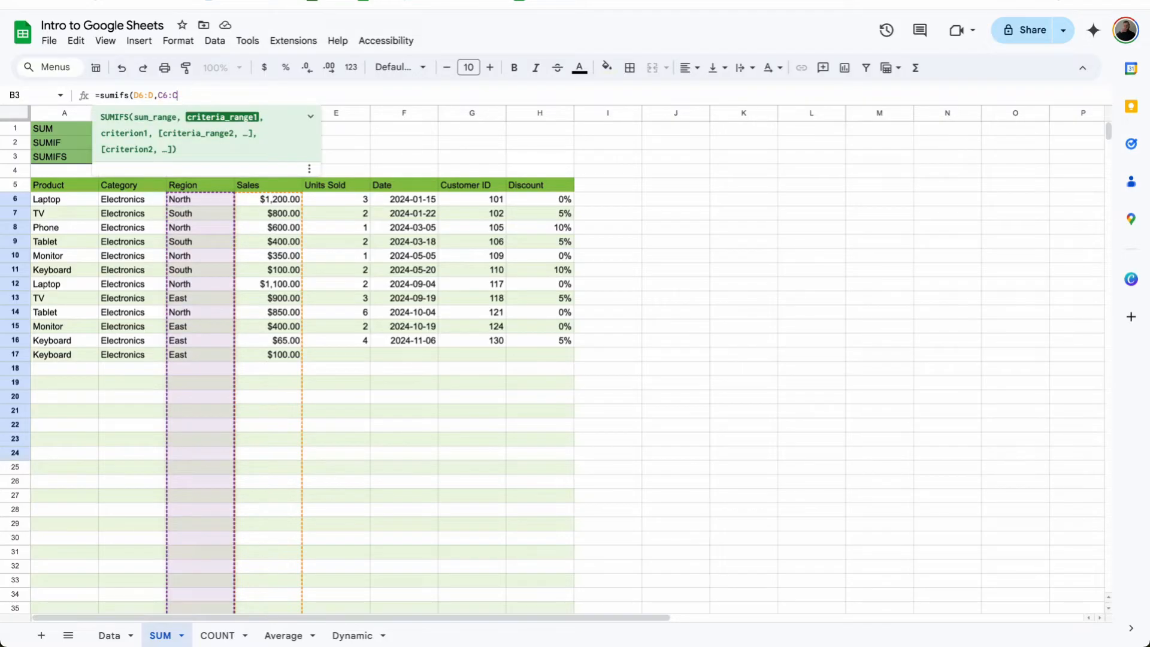
{"action": "type", "text": ",\"SOUT"}
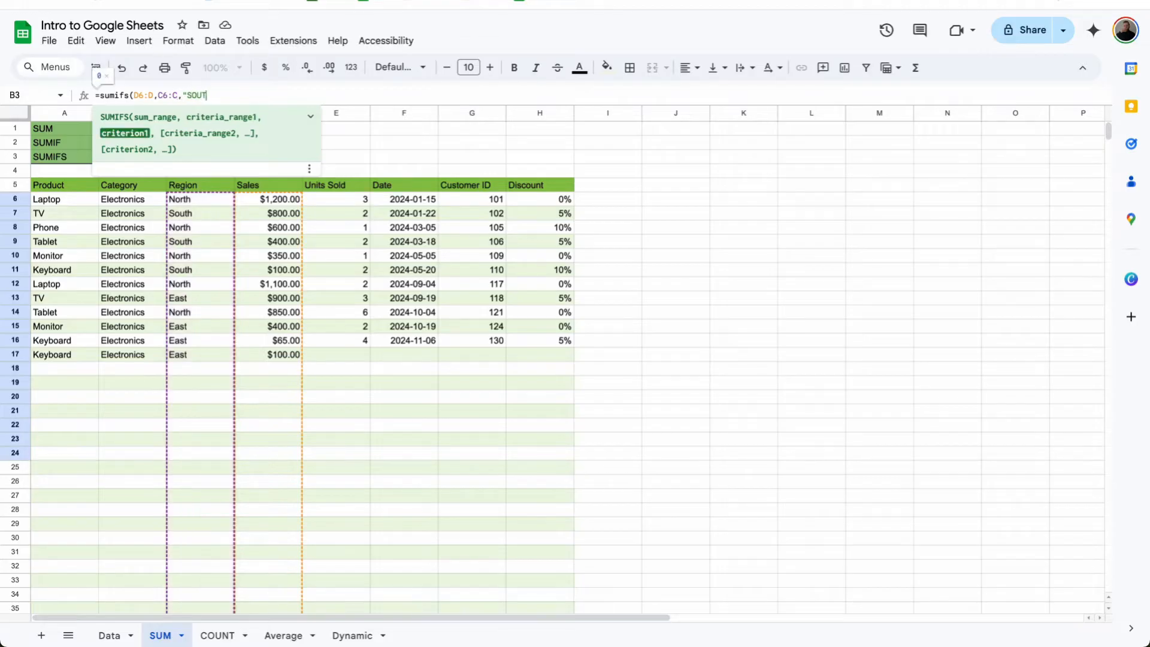
{"action": "type", "text": "H\","}
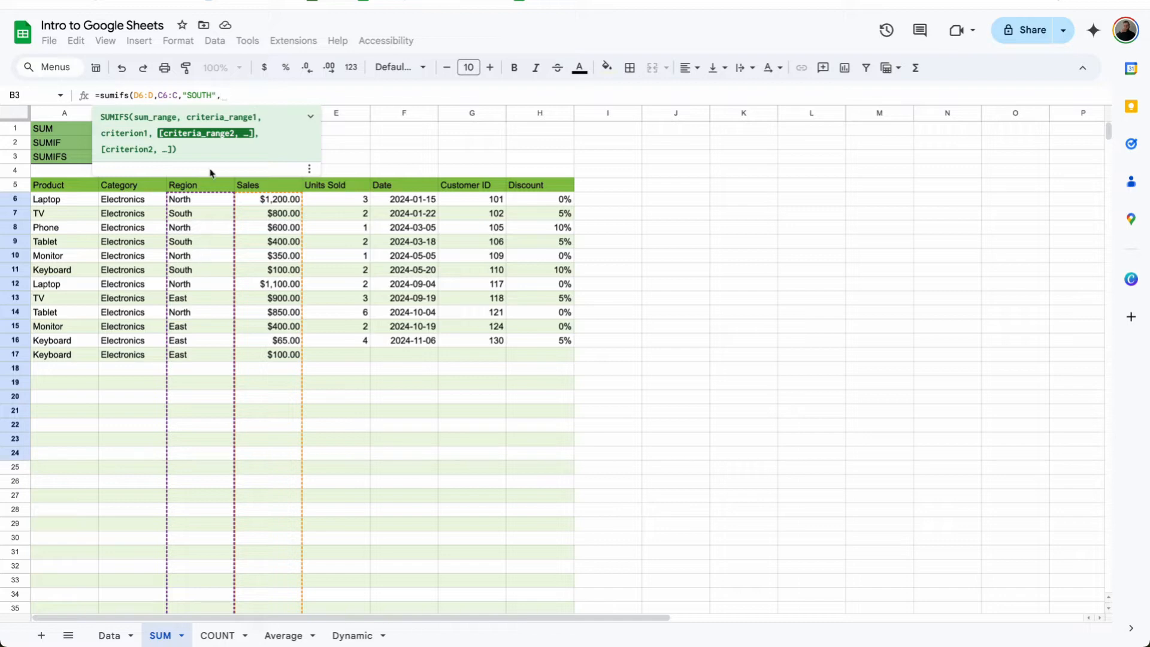
- Add the product range A6:A with the criterion "TV" as the second condition of the SUMIFS formula
{"action": "left_click_drag", "start_coordinate": [52, 204], "coordinate": [52, 342]}
{"action": "key", "text": "BackSpace"}
{"action": "key", "text": "BackSpace"}
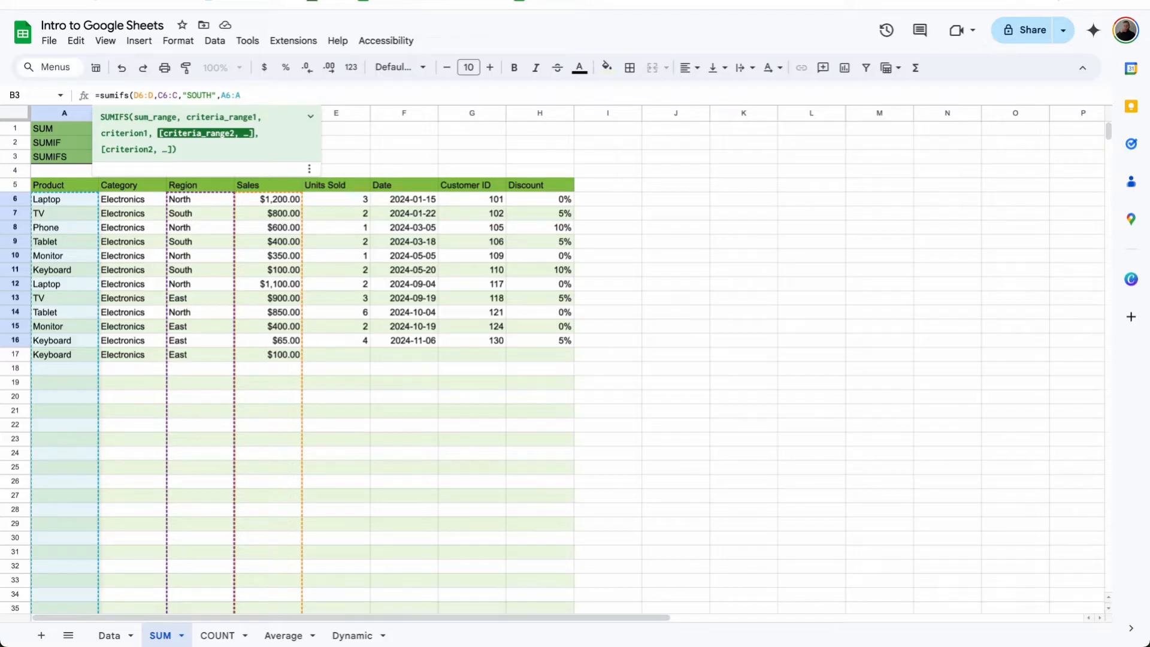
{"action": "type", "text": ",\""}
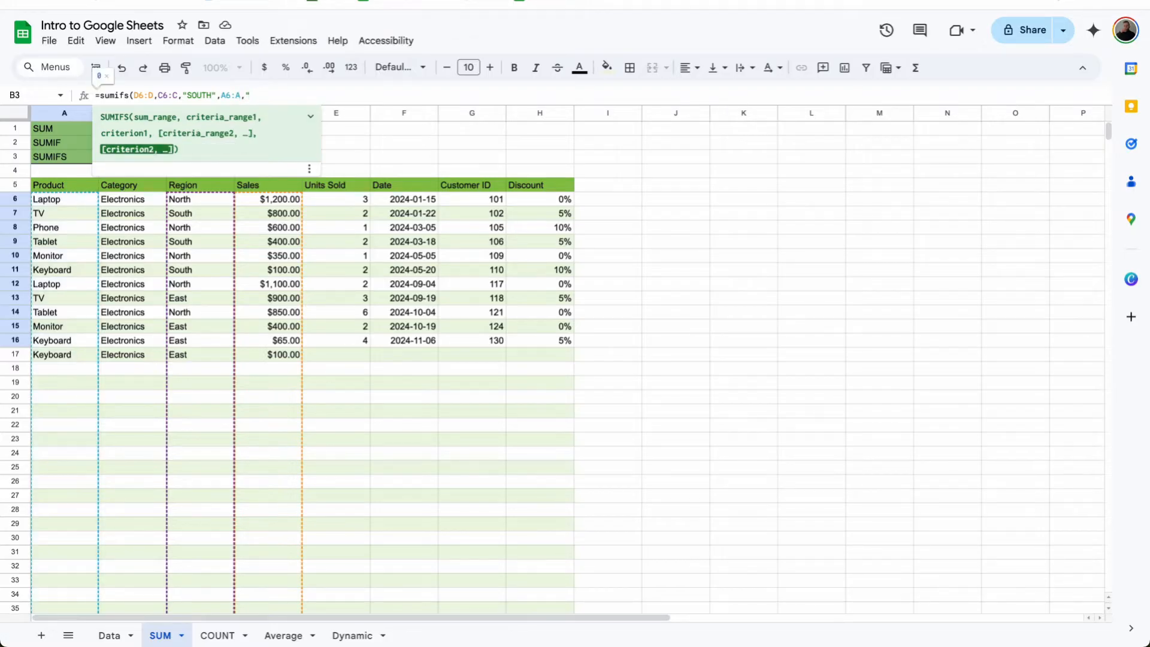
{"action": "type", "text": "TV\""}
- Change the product range in the SUMIFS formula to A6:A16 and enter the formula to test ranges of different sizes
{"action": "left_click", "coordinate": [242, 95]}
{"action": "type", "text": ","}
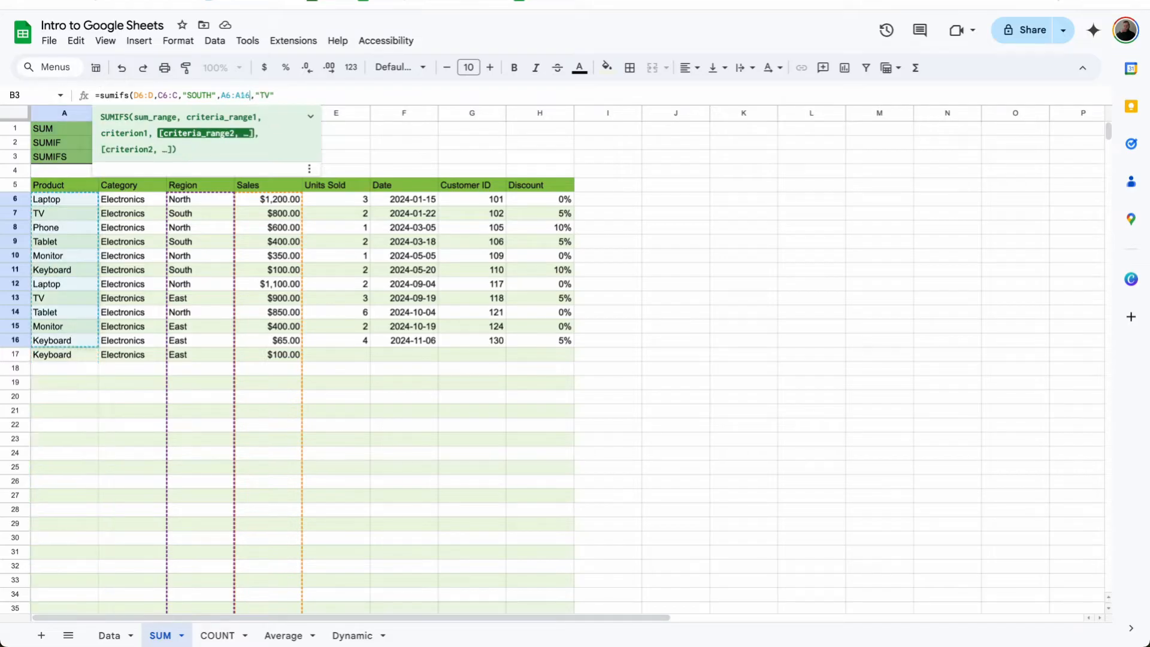
{"action": "key", "text": "Return"}
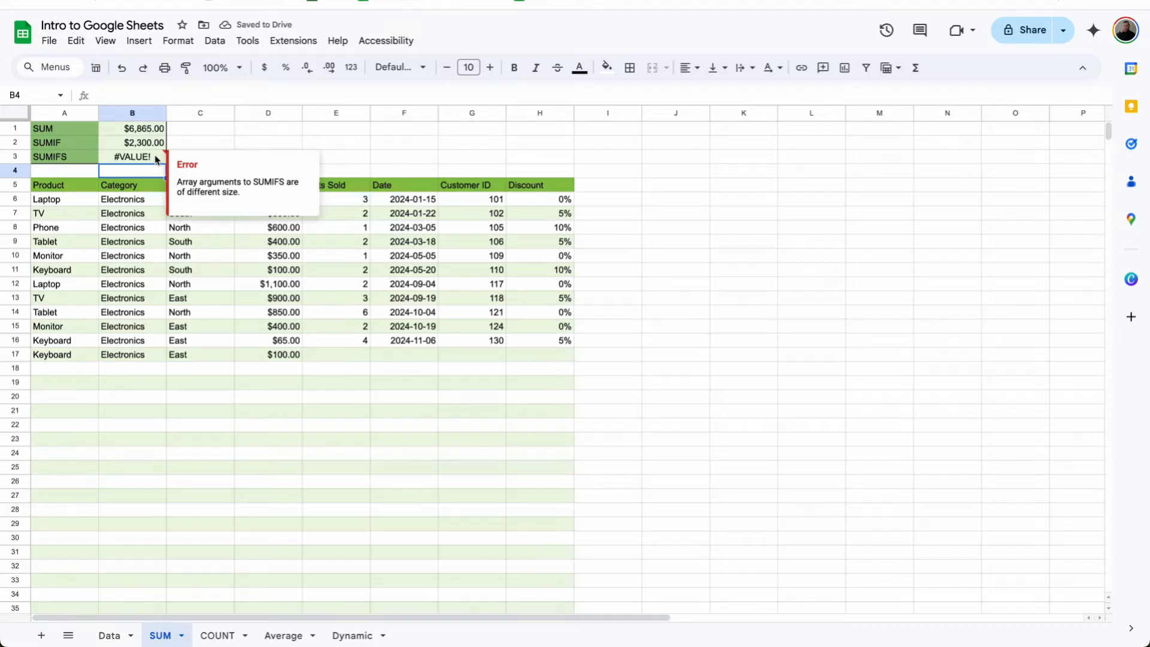
- Change the product range in B3's SUMIFS formula to A6:A and check the result against the South TV row
{"action": "left_click", "coordinate": [155, 154]}
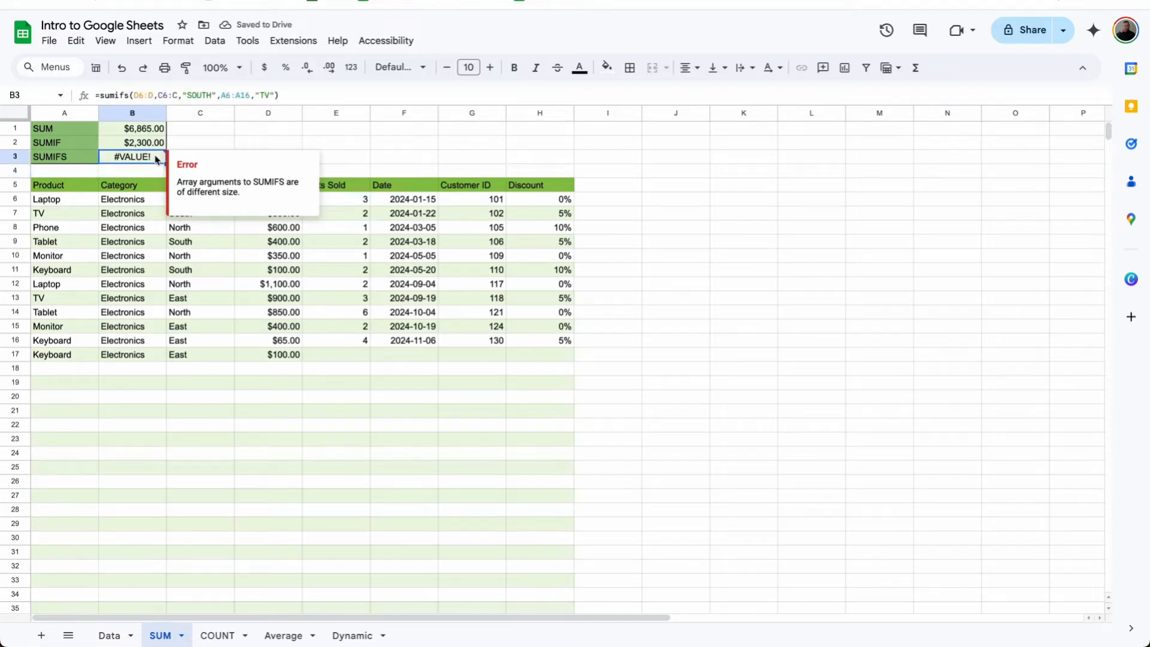
{"action": "left_click", "coordinate": [259, 96]}
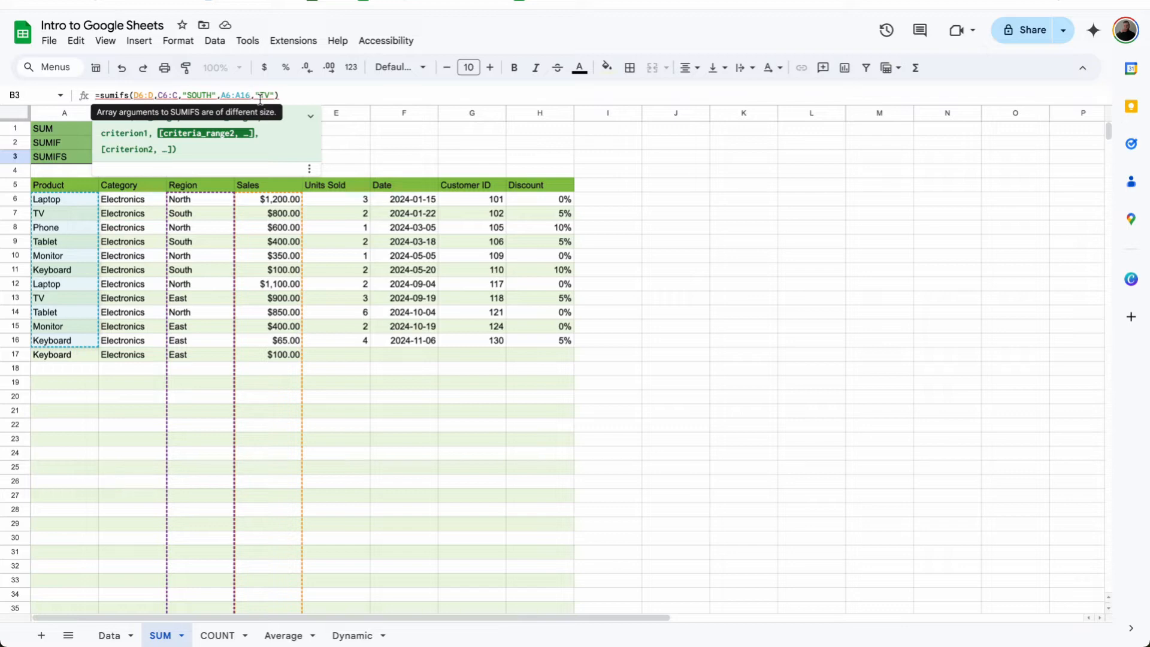
{"action": "key", "text": "BackSpace"}
{"action": "key", "text": "BackSpace"}
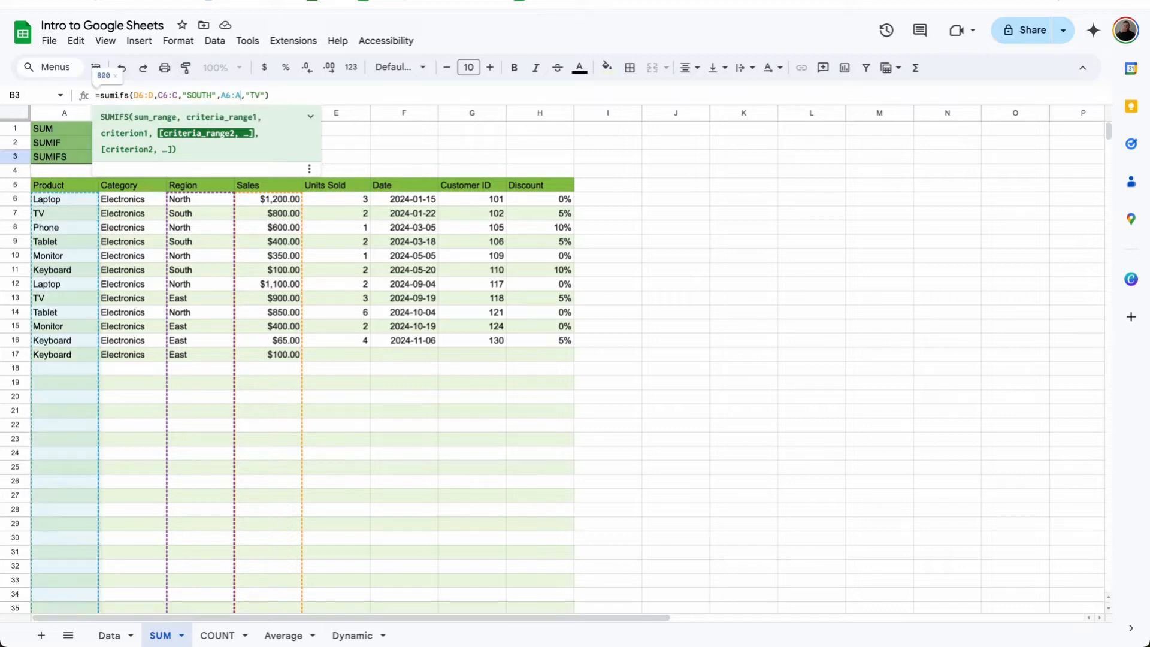
{"action": "key", "text": "Return"}
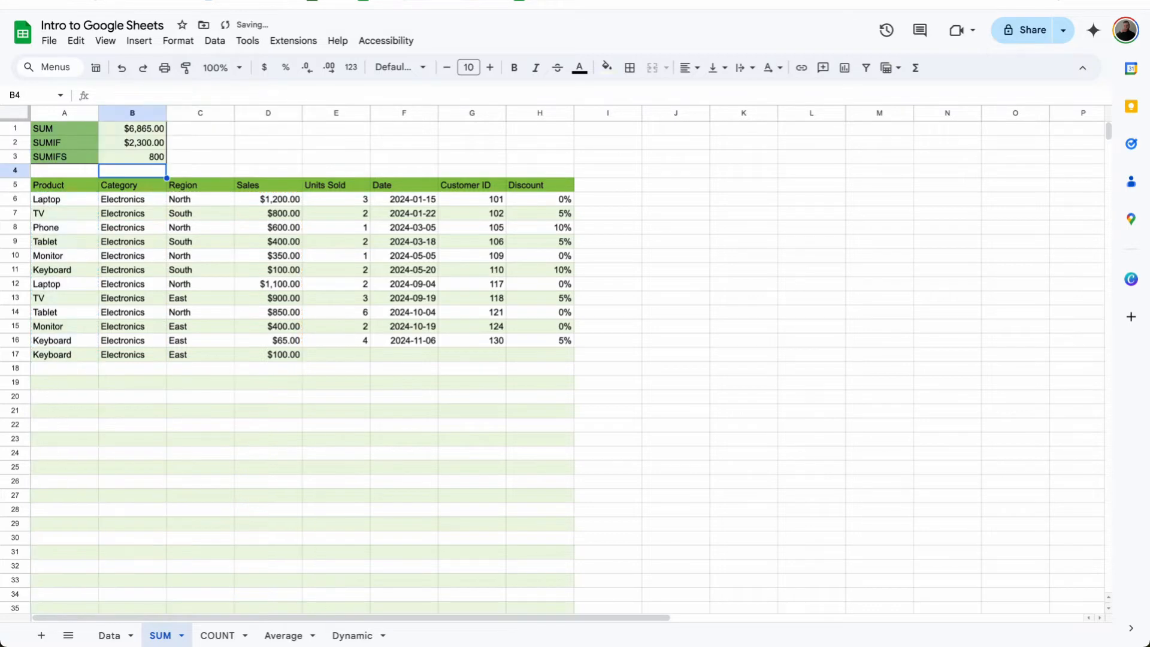
{"action": "left_click", "coordinate": [142, 158]}
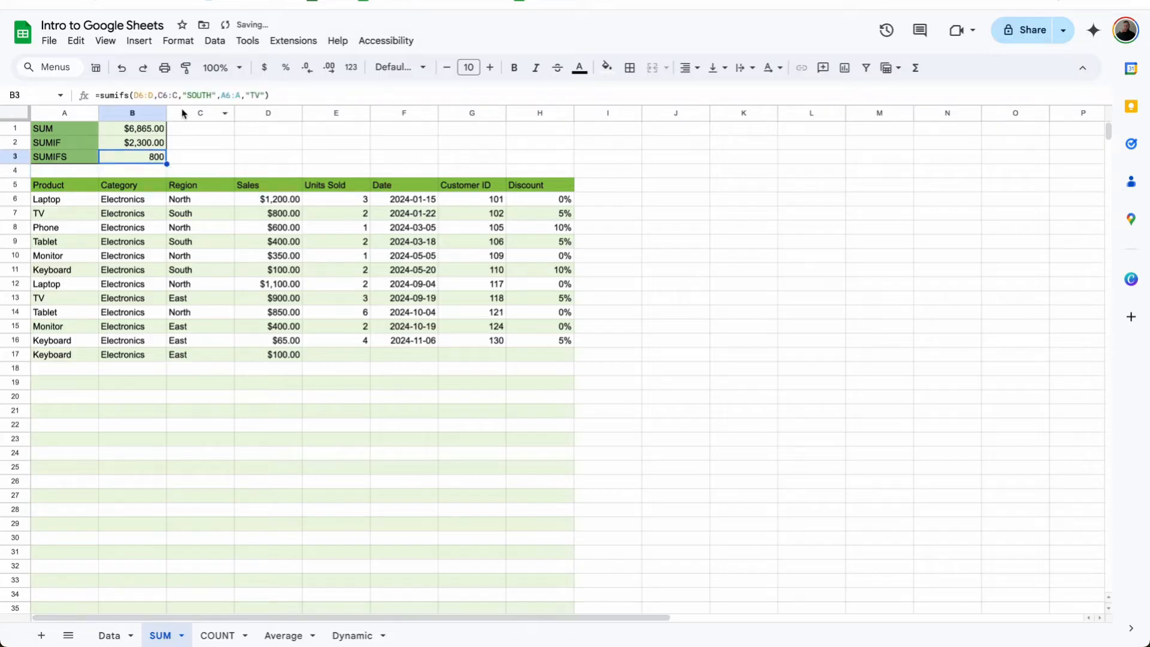
{"action": "left_click", "coordinate": [64, 219]}
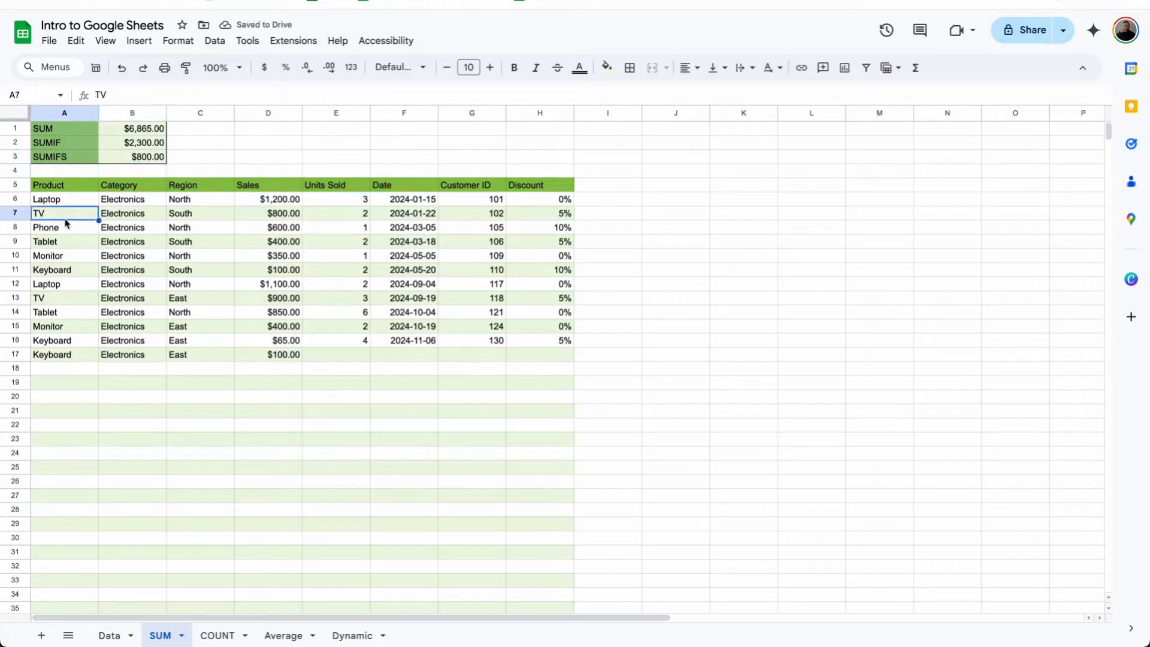
{"action": "left_click", "coordinate": [186, 218]}
{"action": "left_click", "coordinate": [275, 221]}
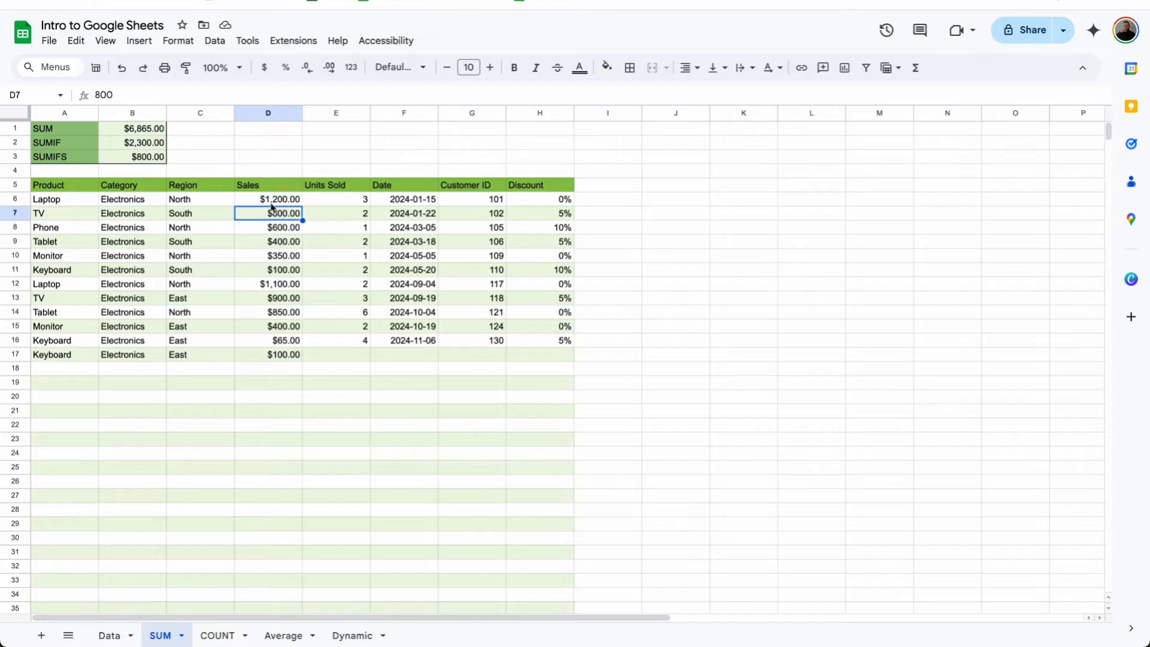
- Add a test record in row 18 with product TV, region South and sales of 400, and recheck the SUMIFS formula
{"action": "left_click", "coordinate": [148, 134]}
{"action": "left_click", "coordinate": [148, 141]}
{"action": "left_click", "coordinate": [273, 370]}
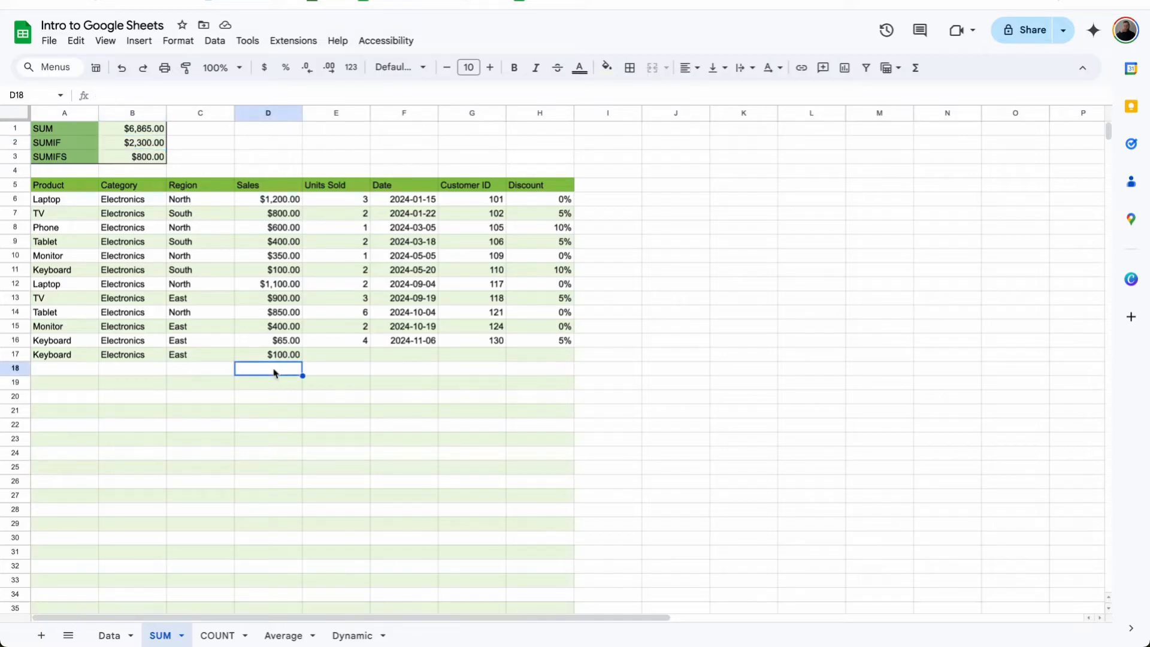
{"action": "type", "text": "400"}
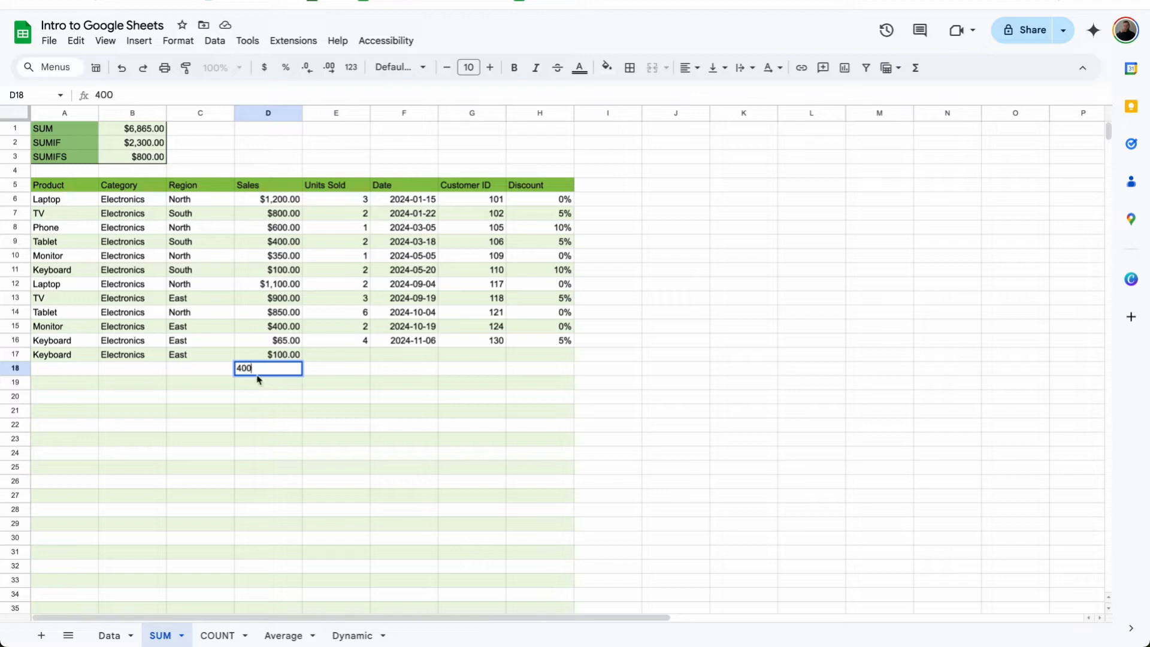
{"action": "left_click", "coordinate": [212, 366]}
{"action": "type", "text": "South"}
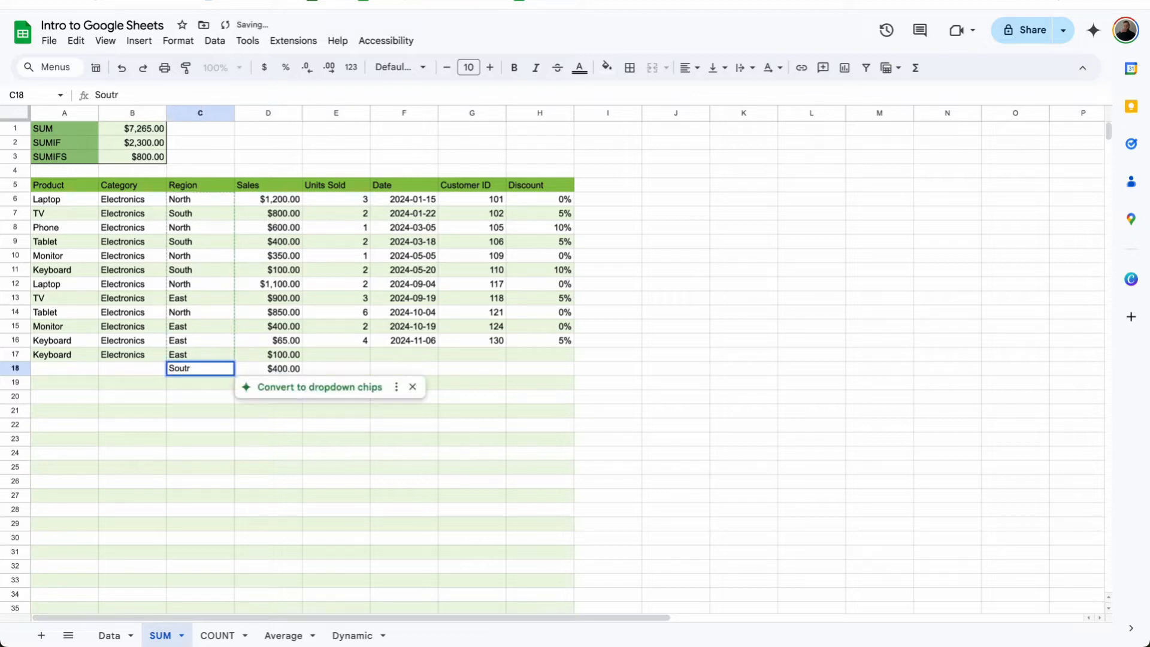
{"action": "left_click", "coordinate": [79, 370]}
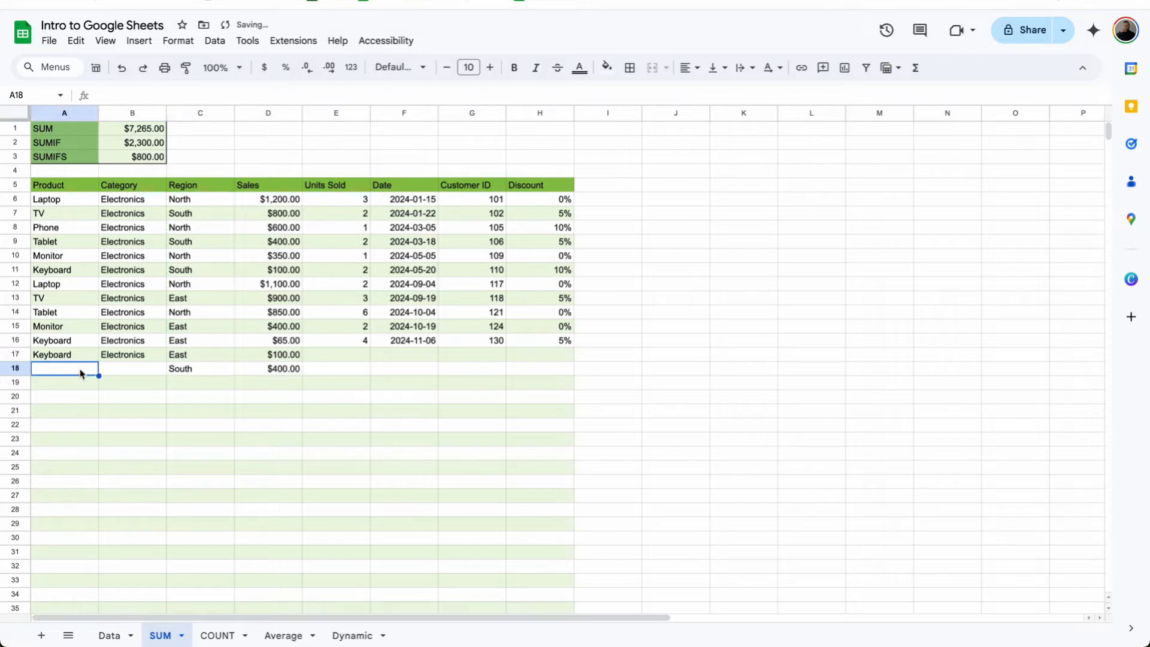
{"action": "type", "text": "TV"}
{"action": "key", "text": "Return"}
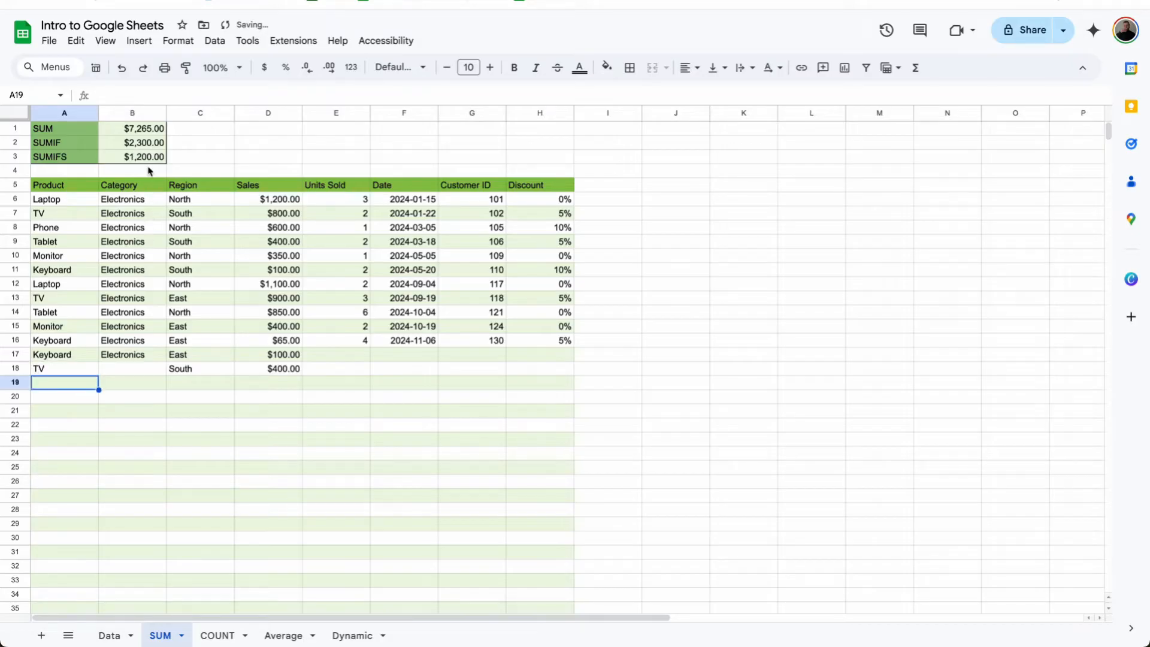
{"action": "left_click", "coordinate": [153, 160]}
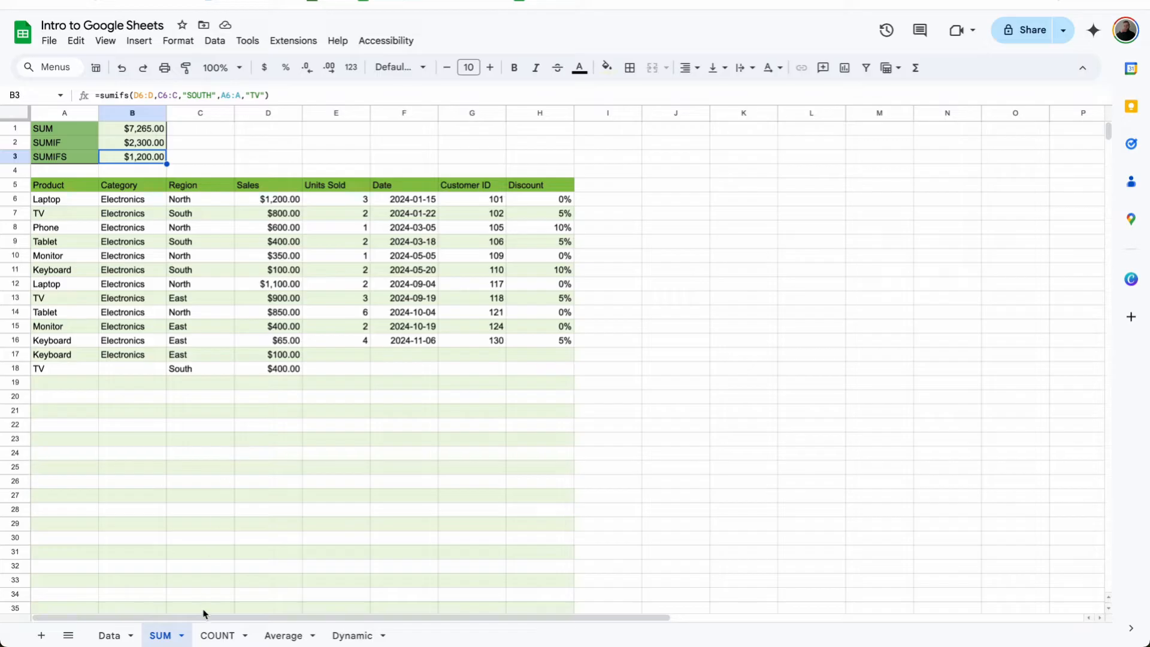
- Start a COUNT formula in B1 of the COUNT sheet and expand its function help to read about numeric values
{"action": "left_click", "coordinate": [218, 635]}
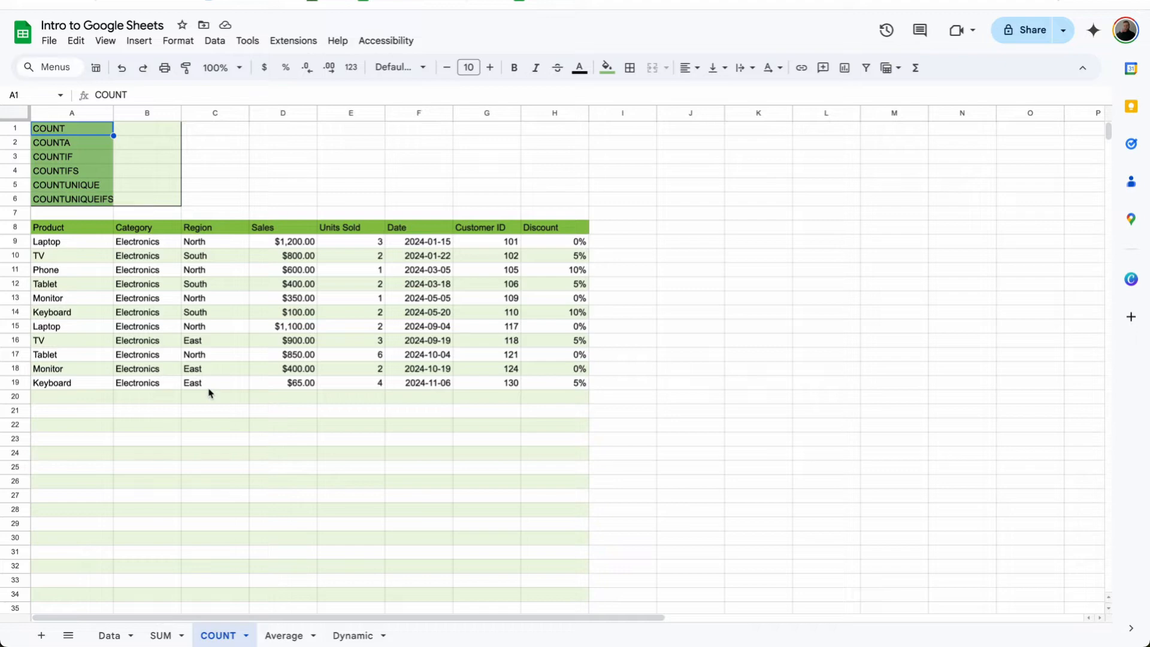
{"action": "left_click", "coordinate": [165, 129]}
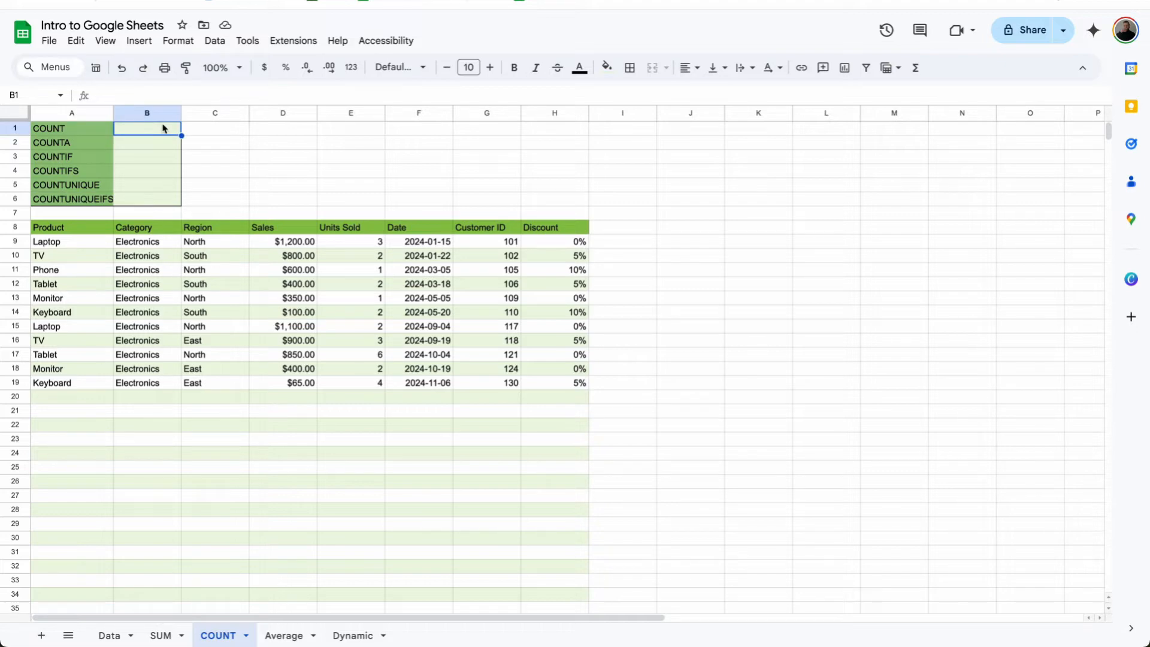
{"action": "type", "text": "=COUNT"}
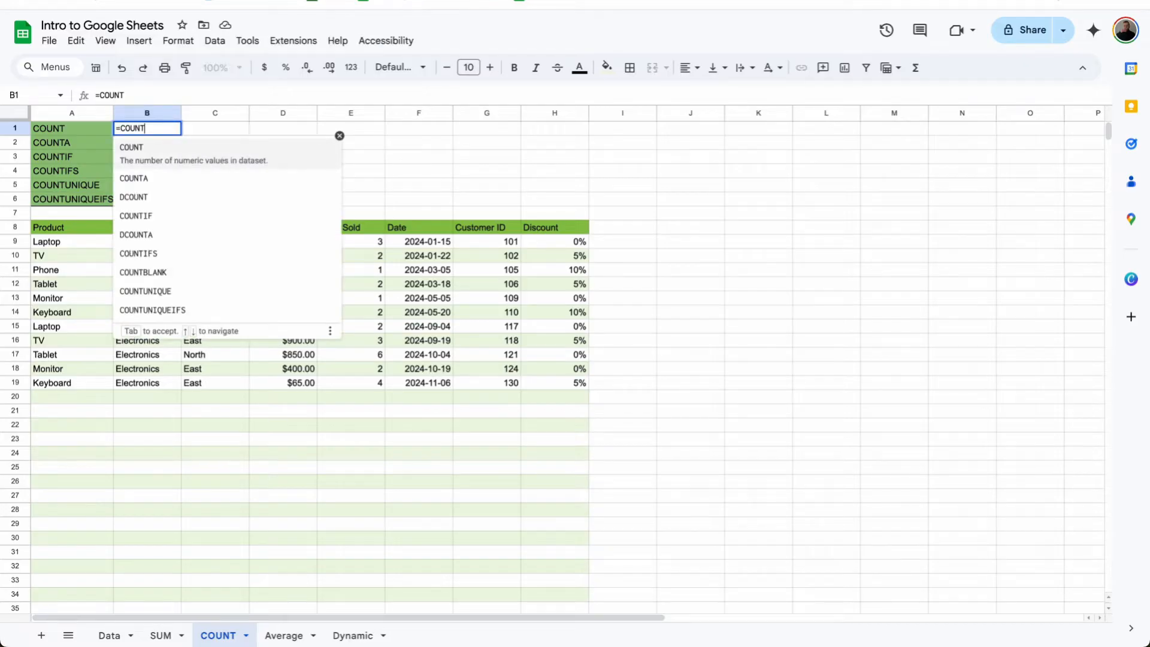
{"action": "left_click", "coordinate": [159, 146]}
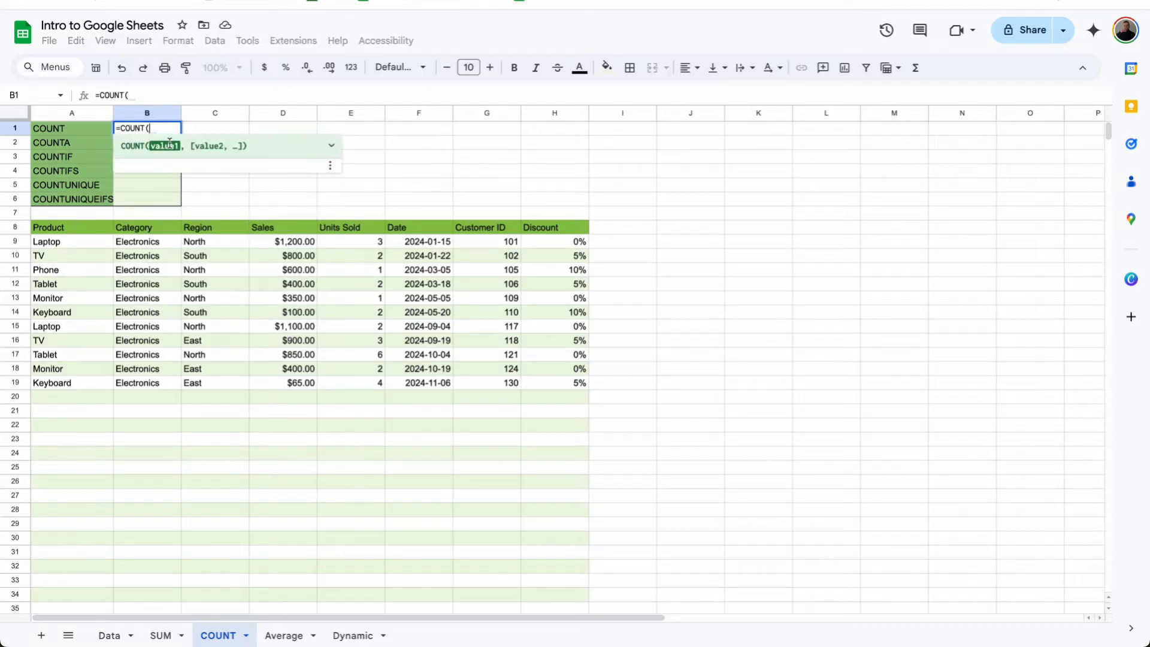
{"action": "left_click", "coordinate": [332, 146]}
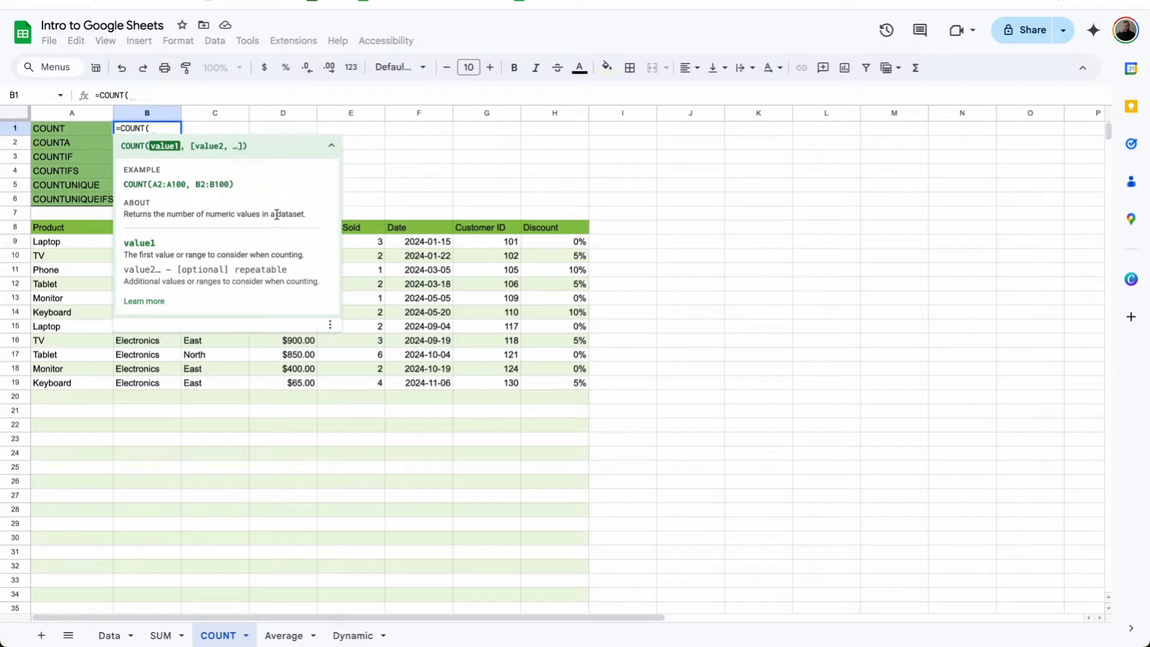
{"action": "left_click_drag", "start_coordinate": [259, 215], "coordinate": [208, 216]}
{"action": "left_click", "coordinate": [161, 133]}
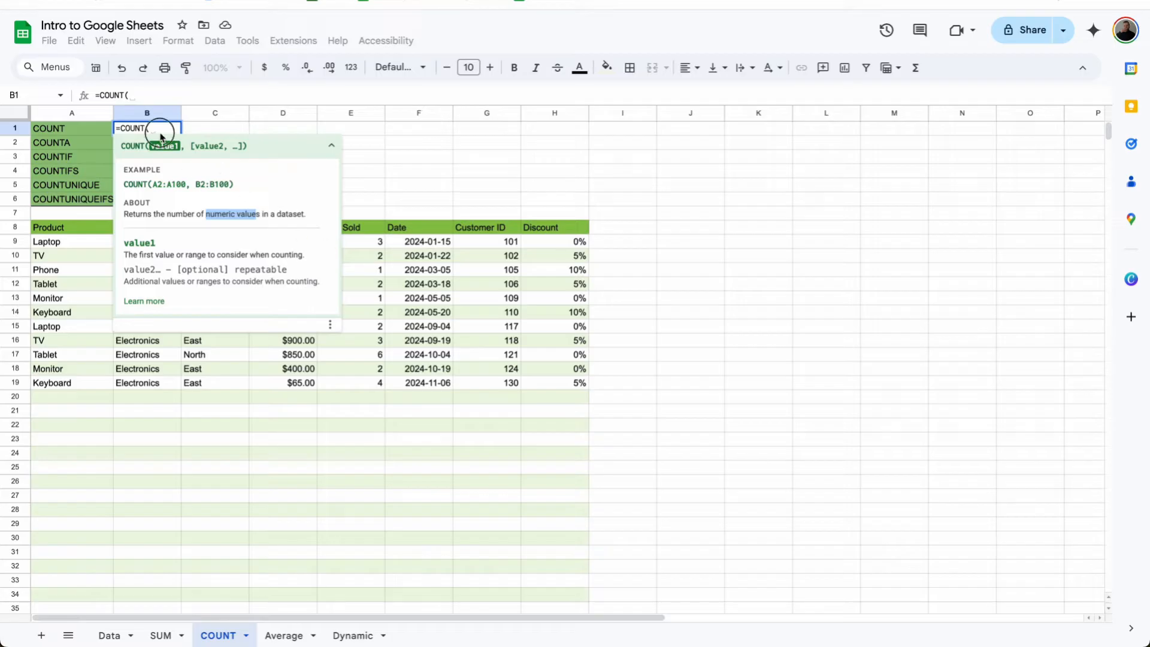
- Try the product range A9:A20 in the COUNT formula, and enter it with the sales range D9:D19 instead
{"action": "left_click_drag", "start_coordinate": [84, 245], "coordinate": [75, 401]}
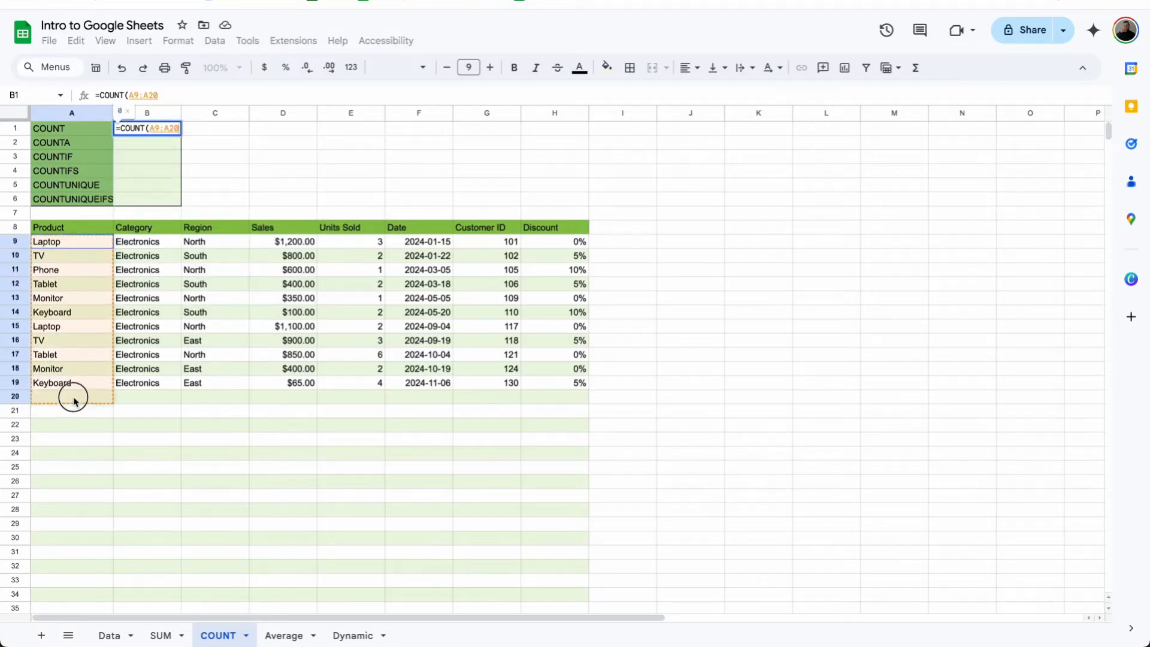
{"action": "key", "text": "Return"}
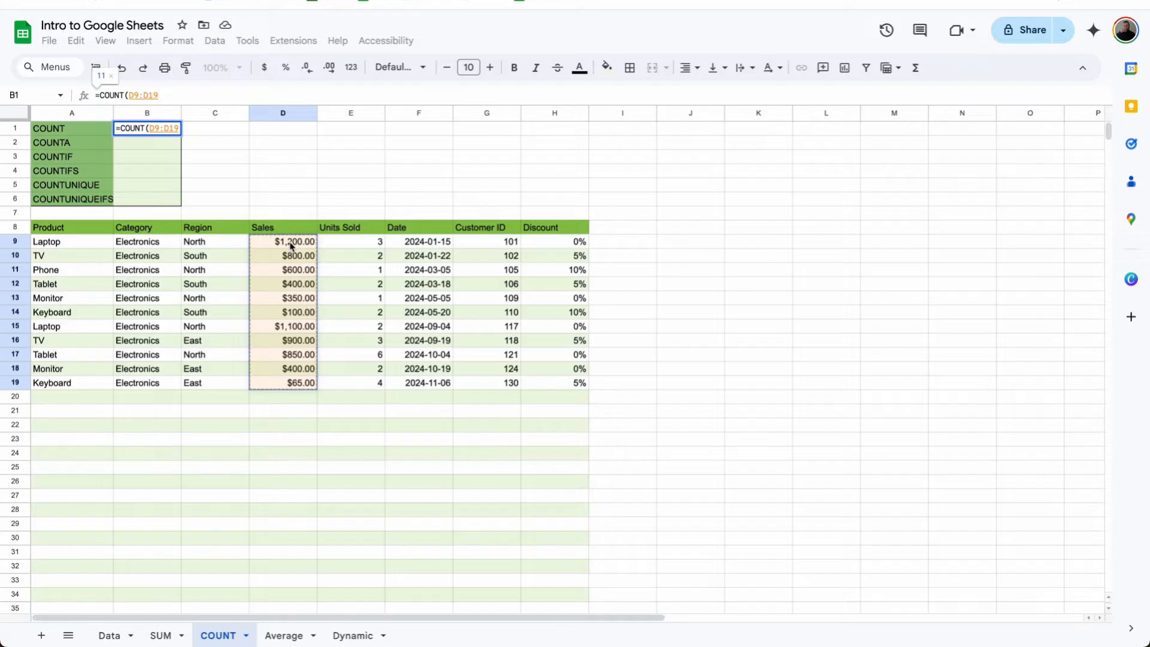
{"action": "key", "text": "Return"}
{"action": "left_click", "coordinate": [292, 245]}
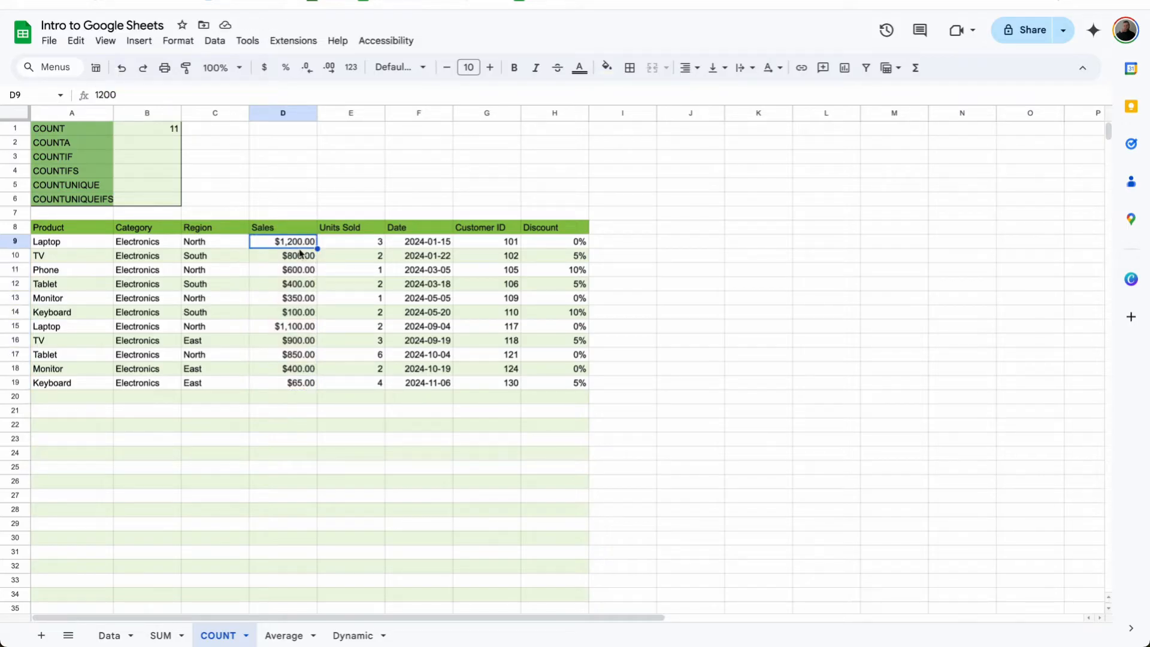
- Change the range of the COUNT formula in B1 to the open-ended sales range D9:D
{"action": "left_click", "coordinate": [154, 114]}
{"action": "left_click", "coordinate": [156, 130]}
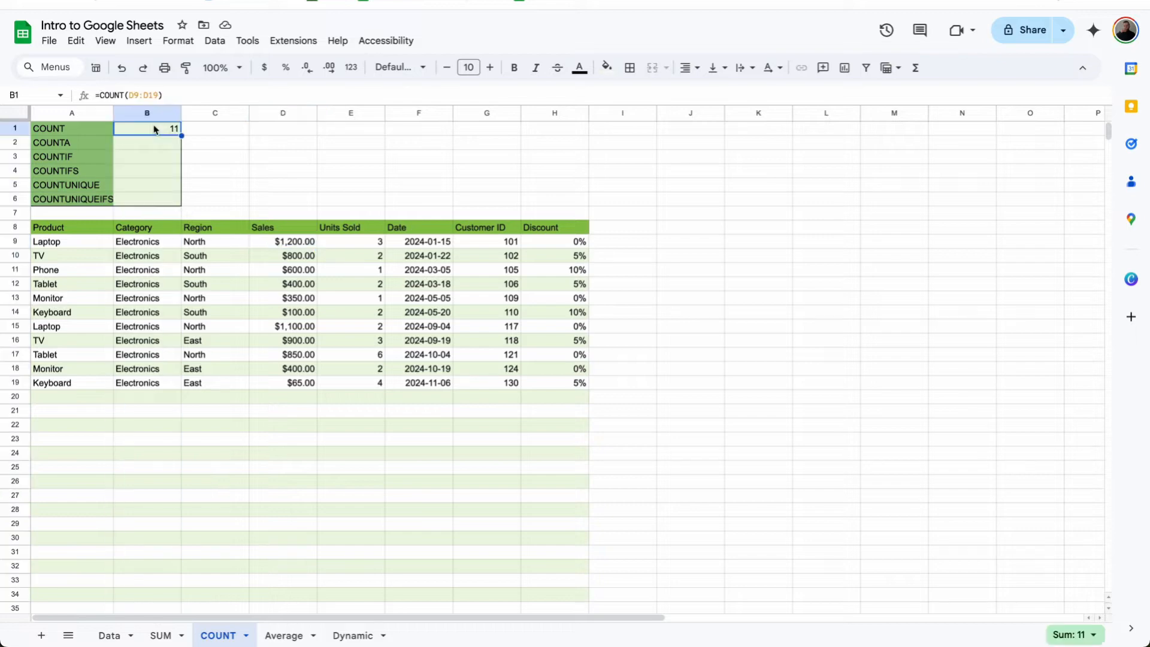
{"action": "left_click", "coordinate": [169, 95]}
{"action": "key", "text": "BackSpace"}
{"action": "key", "text": "BackSpace"}
{"action": "key", "text": "BackSpace"}
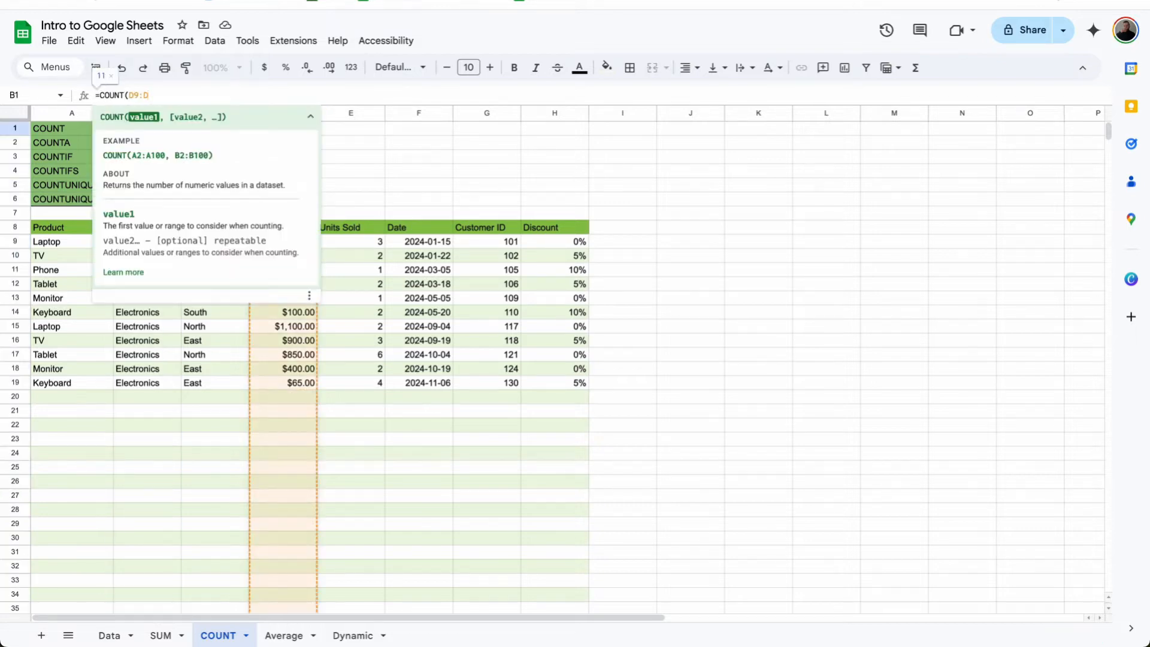
{"action": "key", "text": "Return"}
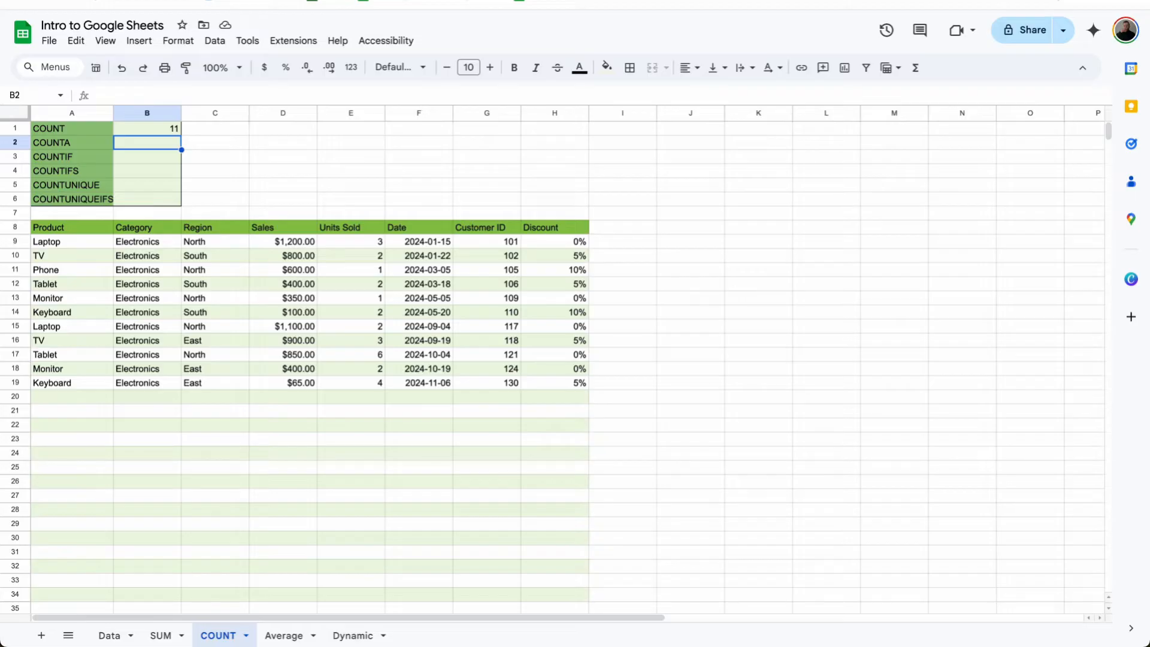
- Enter a COUNTA formula in B2 over the open-ended product range A9:A
{"action": "type", "text": "=count"}
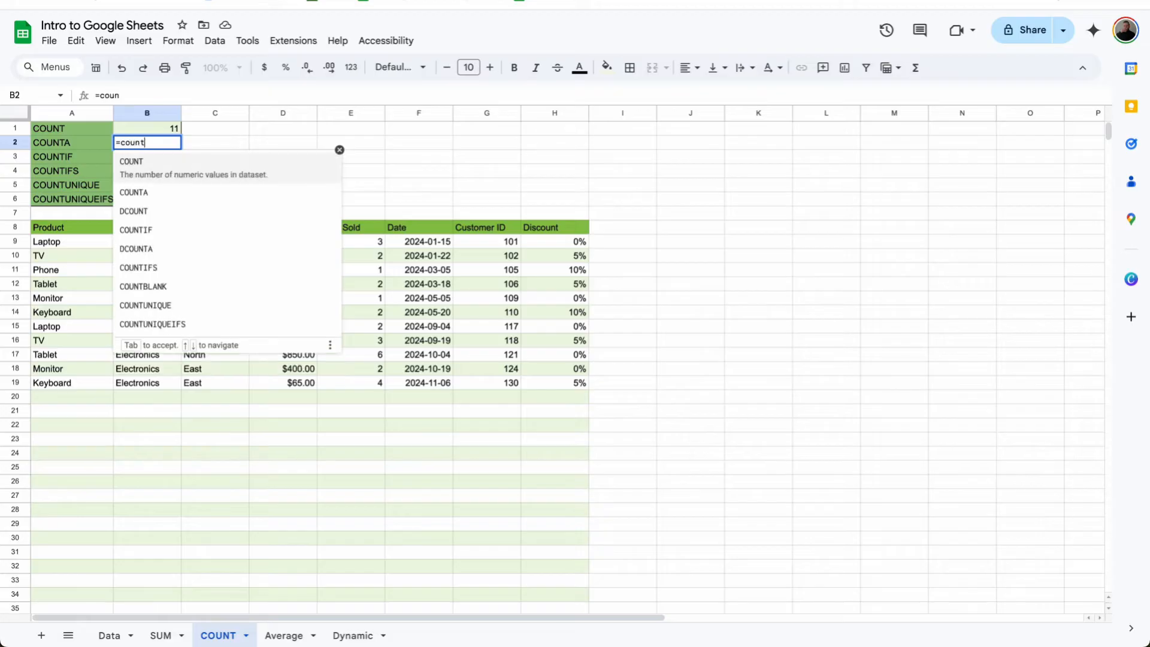
{"action": "type", "text": "a"}
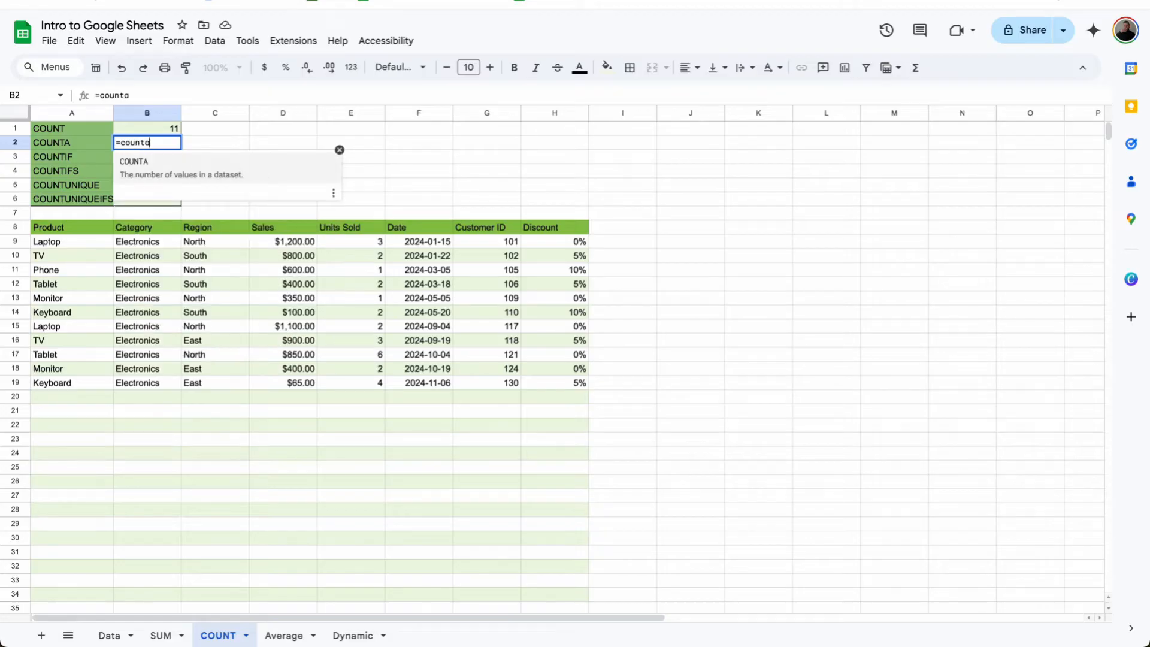
{"action": "left_click", "coordinate": [245, 178]}
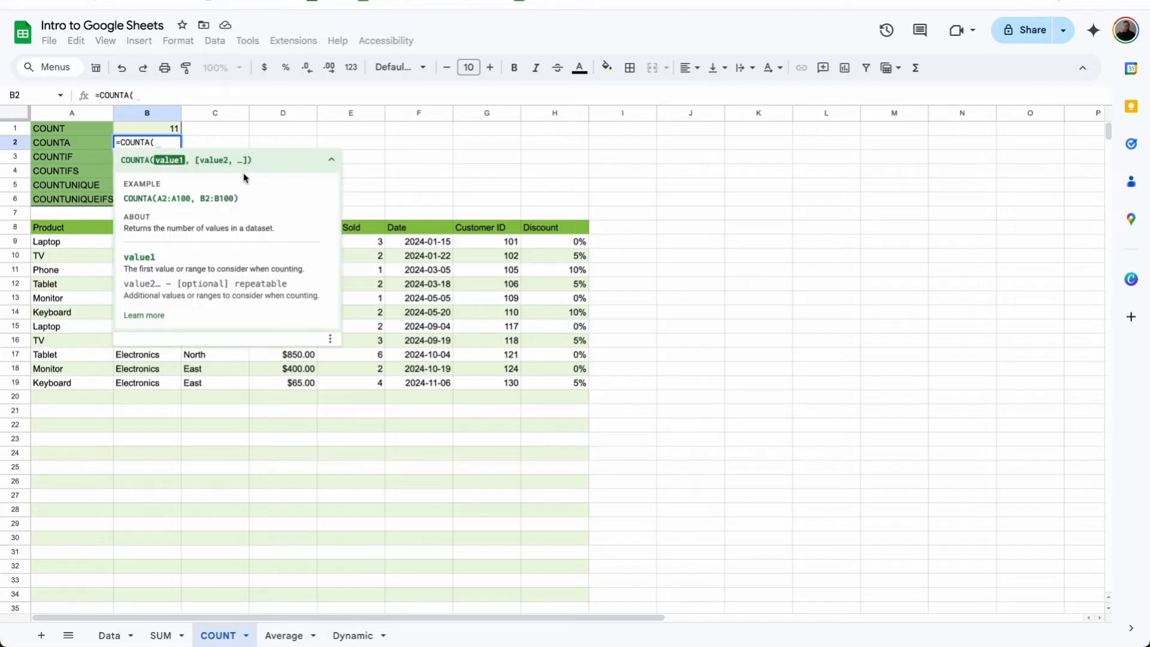
{"action": "left_click_drag", "start_coordinate": [77, 241], "coordinate": [78, 441]}
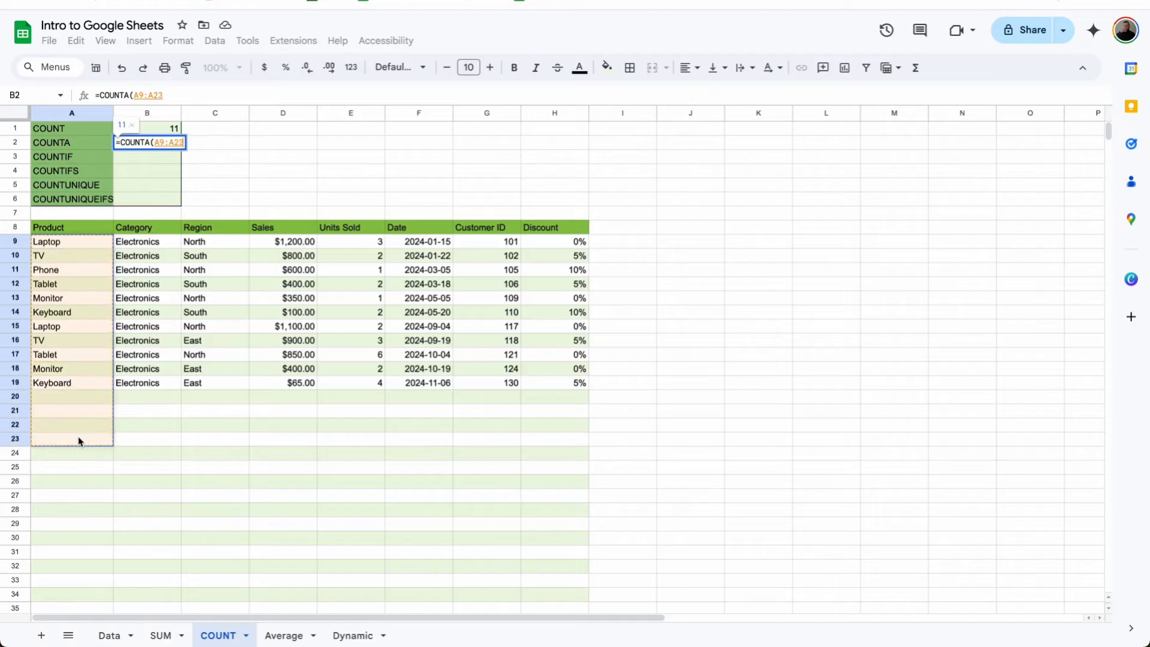
{"action": "key", "text": "BackSpace"}
{"action": "key", "text": "BackSpace"}
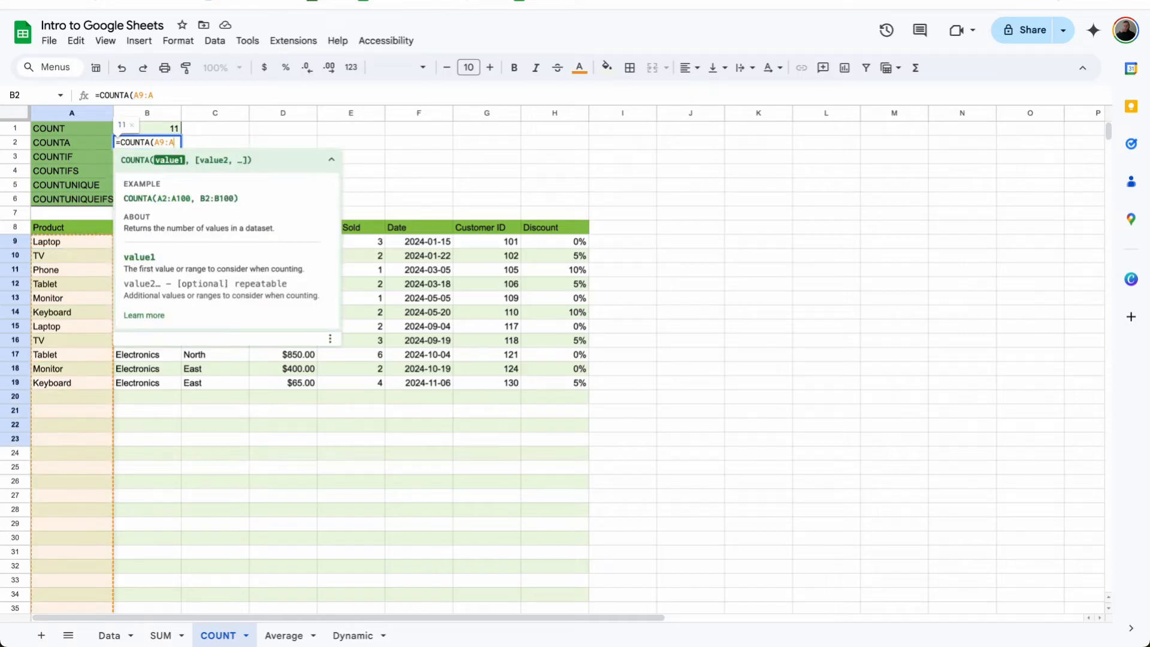
{"action": "key", "text": "Return"}
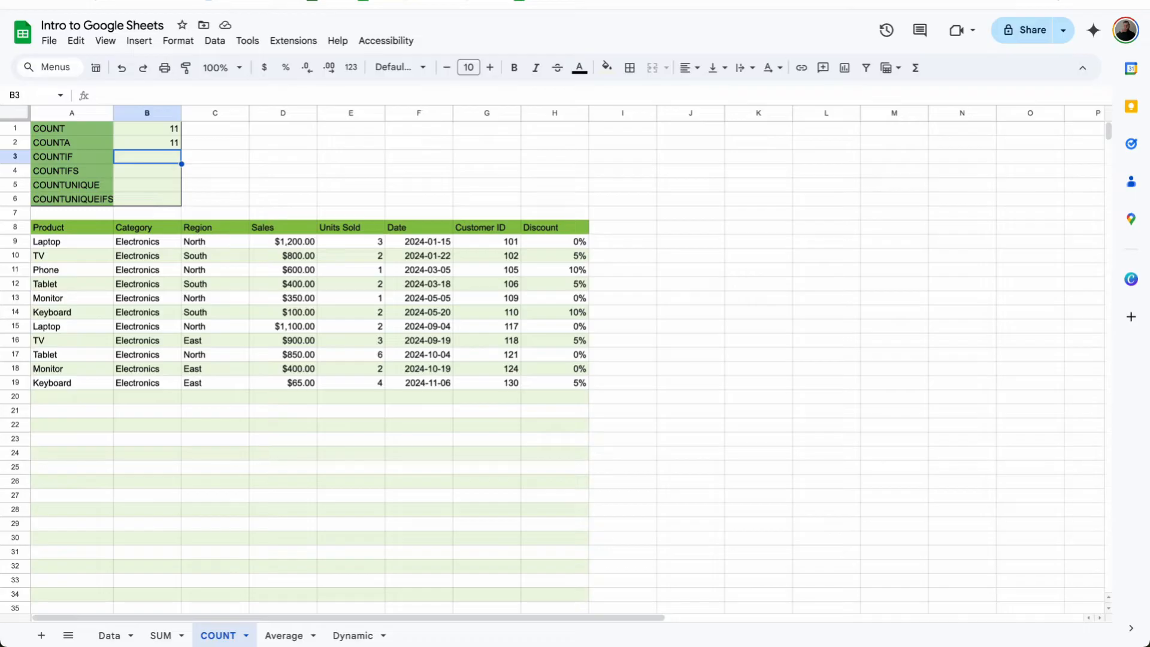
- Enter a COUNTIF formula in B3 that counts the dates in F9:F19 matching the criterion ">2024-3-18"
{"action": "type", "text": "="}
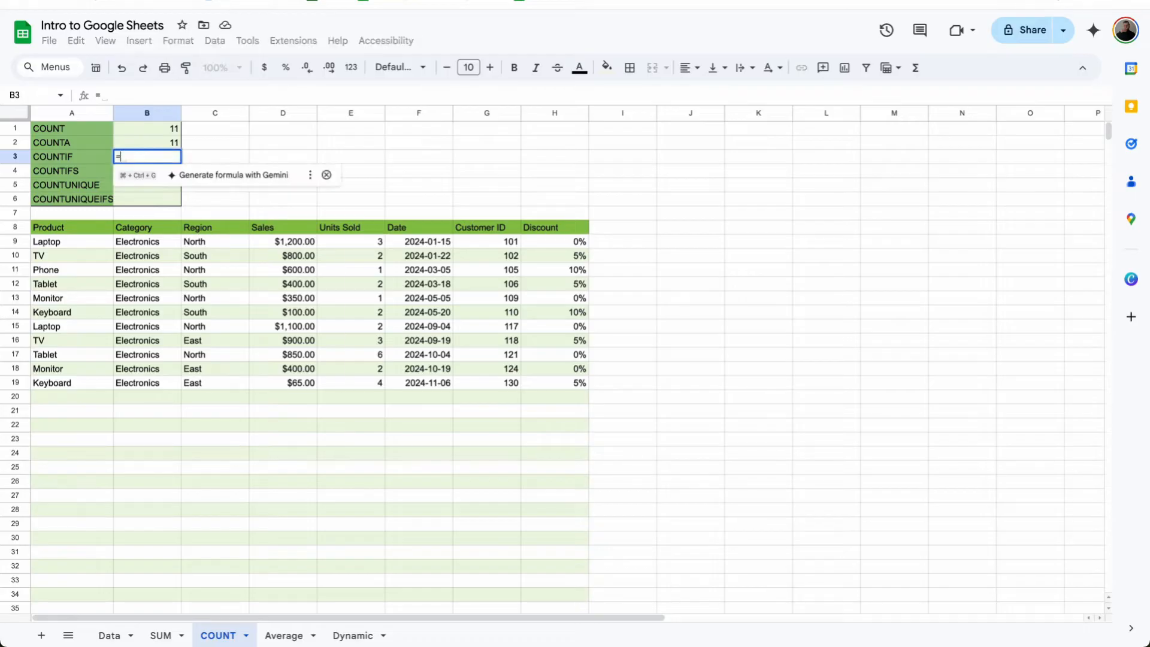
{"action": "type", "text": "countif"}
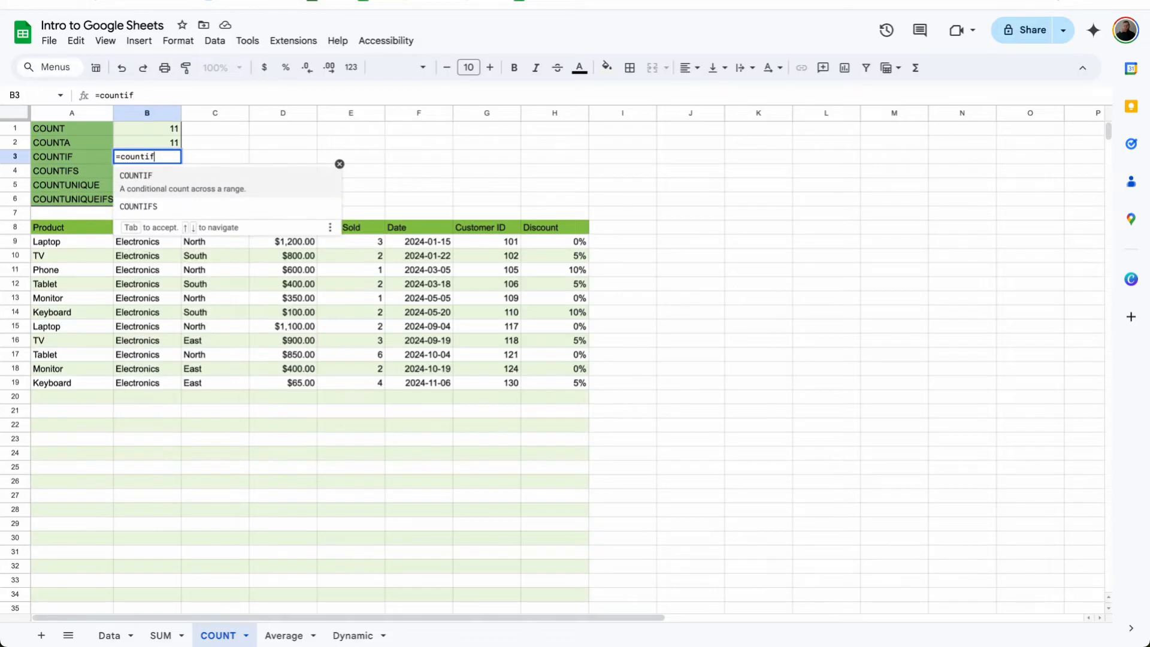
{"action": "left_click", "coordinate": [232, 173]}
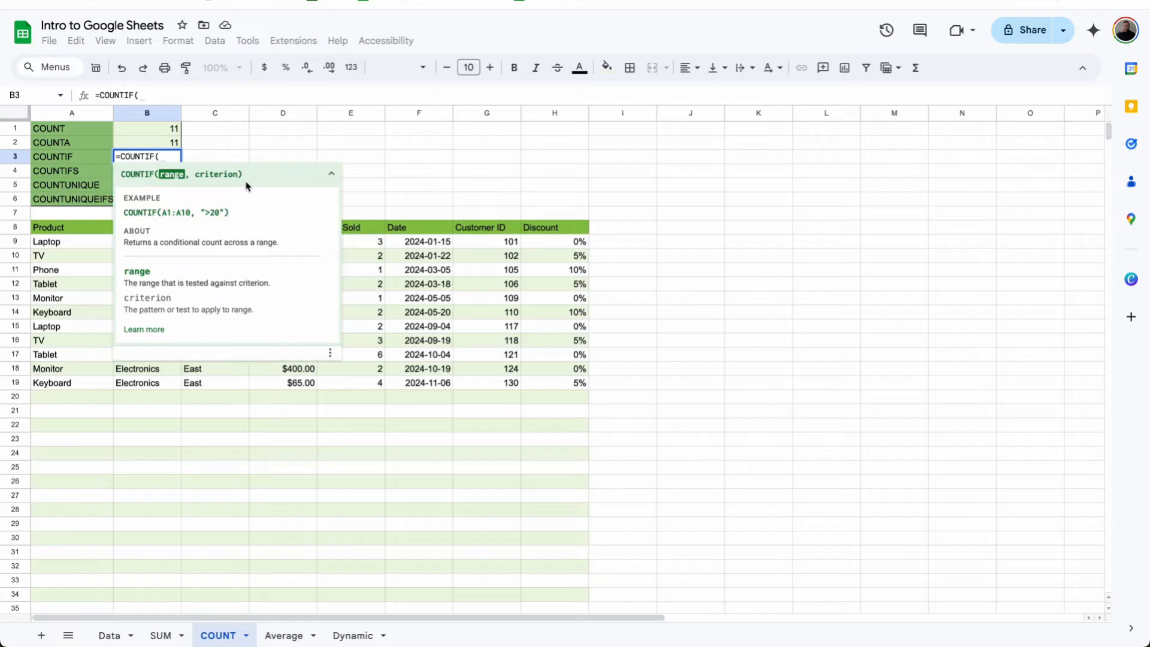
{"action": "left_click", "coordinate": [426, 242]}
{"action": "left_click_drag", "start_coordinate": [426, 242], "coordinate": [437, 383]}
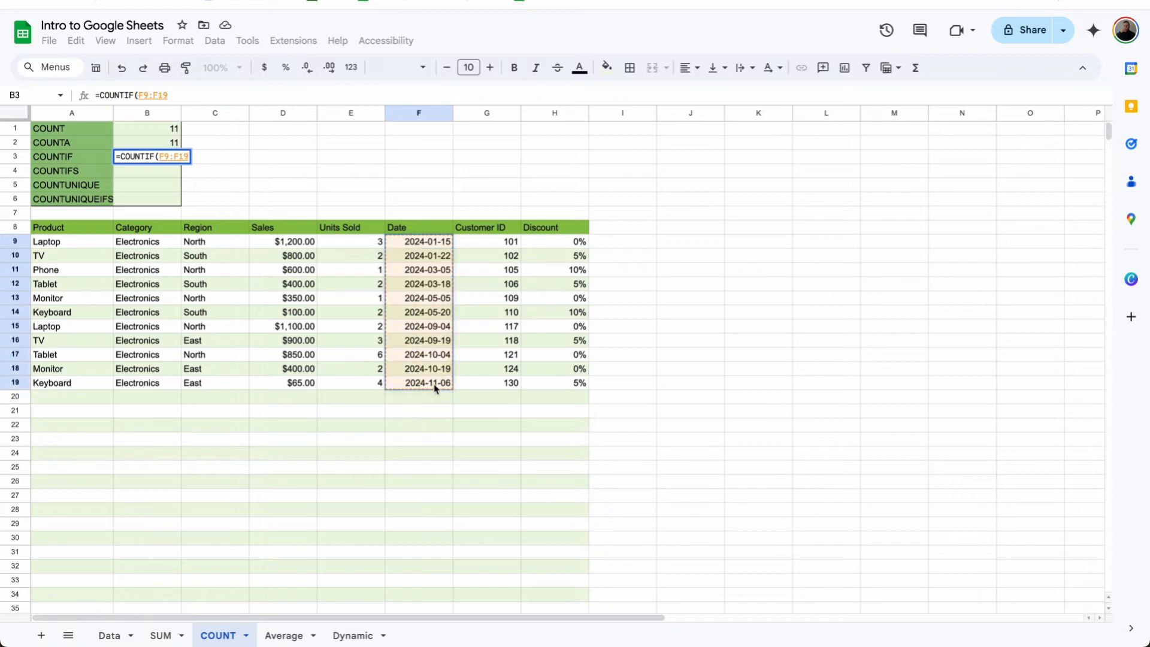
{"action": "type", "text": ",\""}
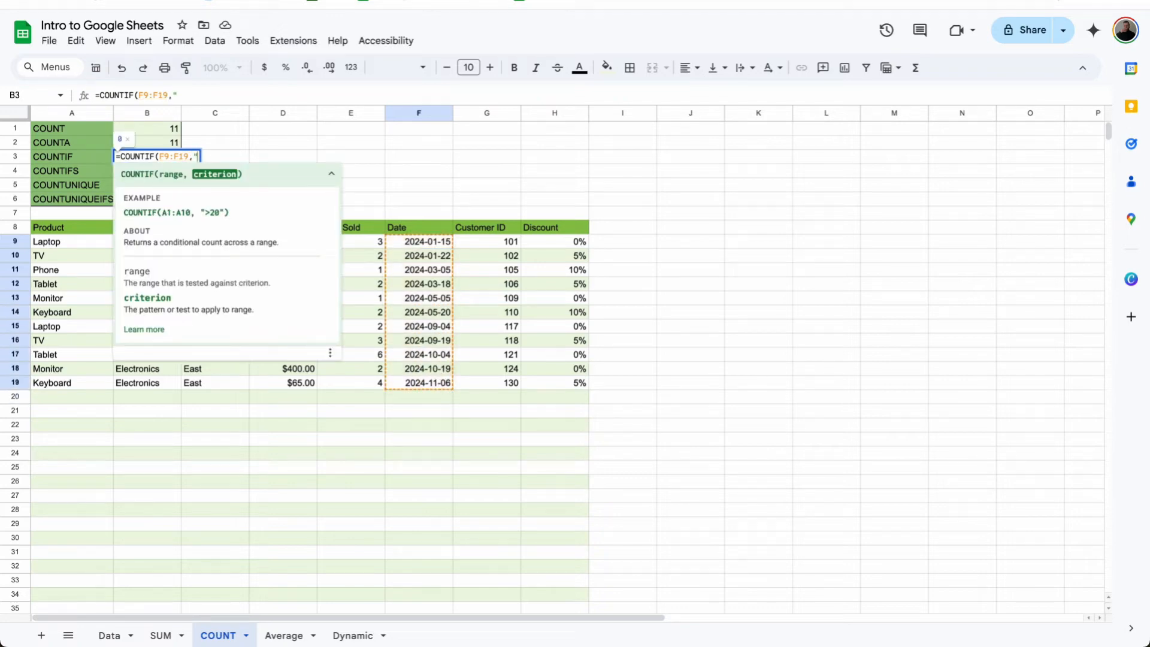
{"action": "type", "text": ">2024-3-18\""}
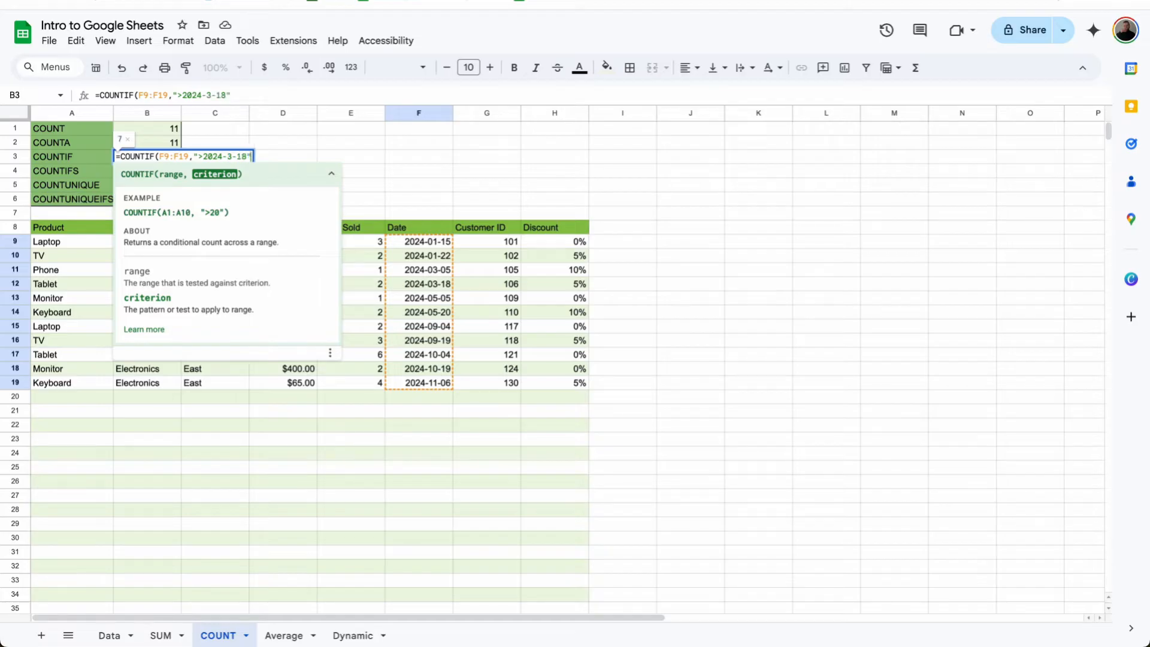
{"action": "key", "text": "Return"}
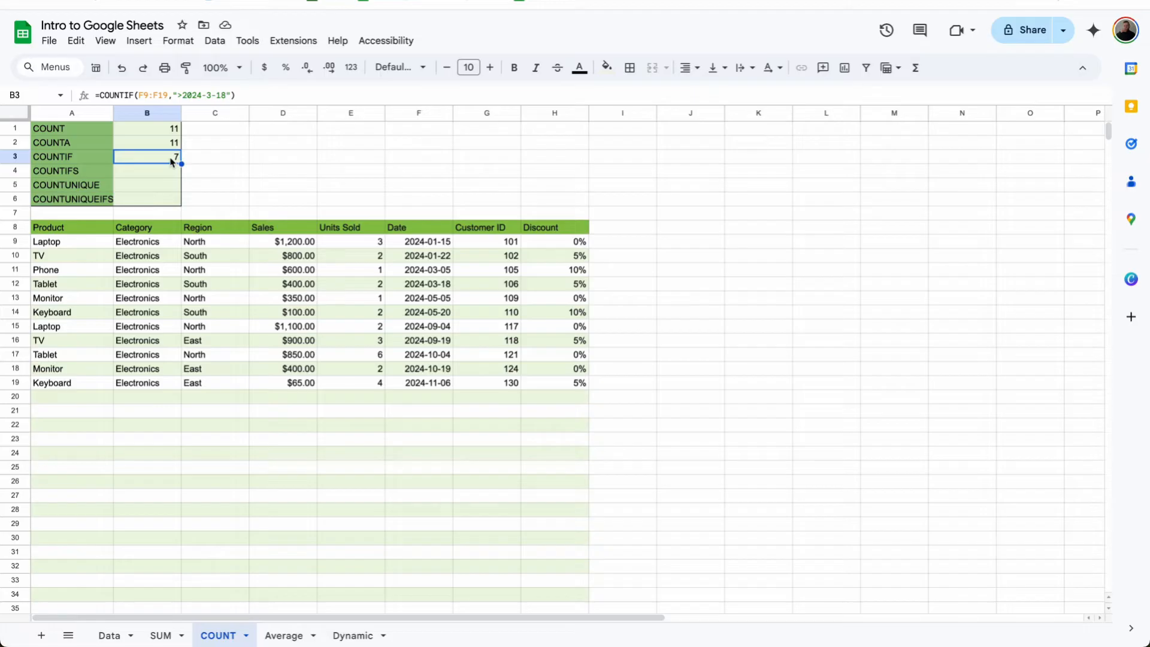
- Check the matching dates in column F, and change the COUNTIF criterion in B3 to ">=2024-3-18"
{"action": "left_click_drag", "start_coordinate": [427, 242], "coordinate": [429, 386]}
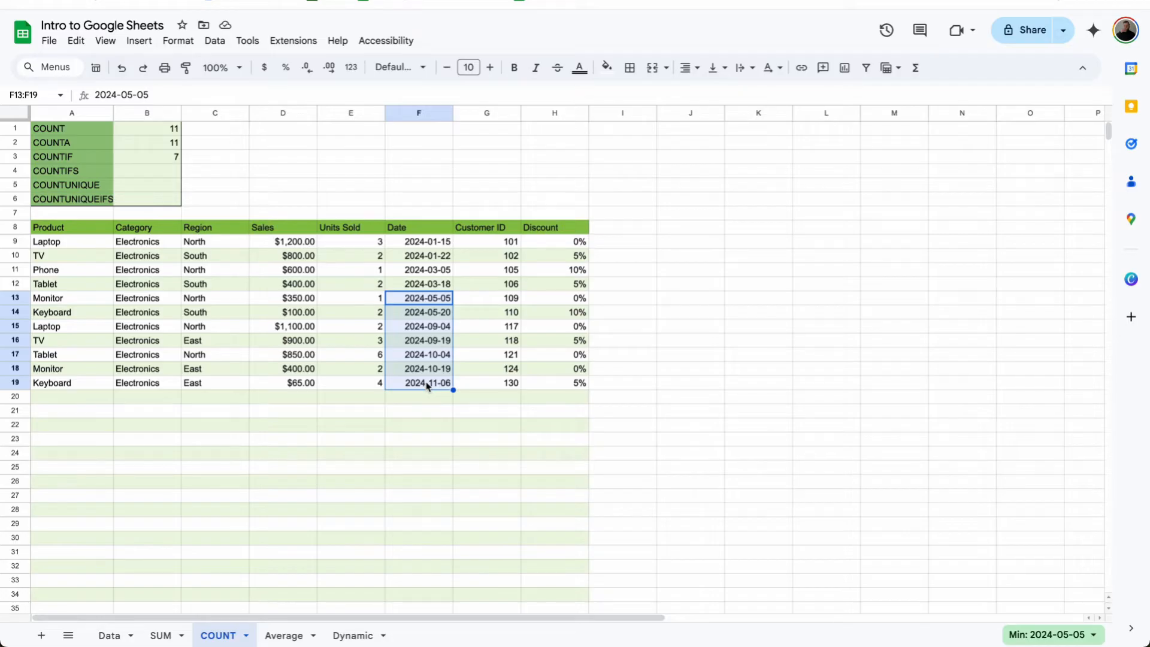
{"action": "left_click", "coordinate": [411, 284]}
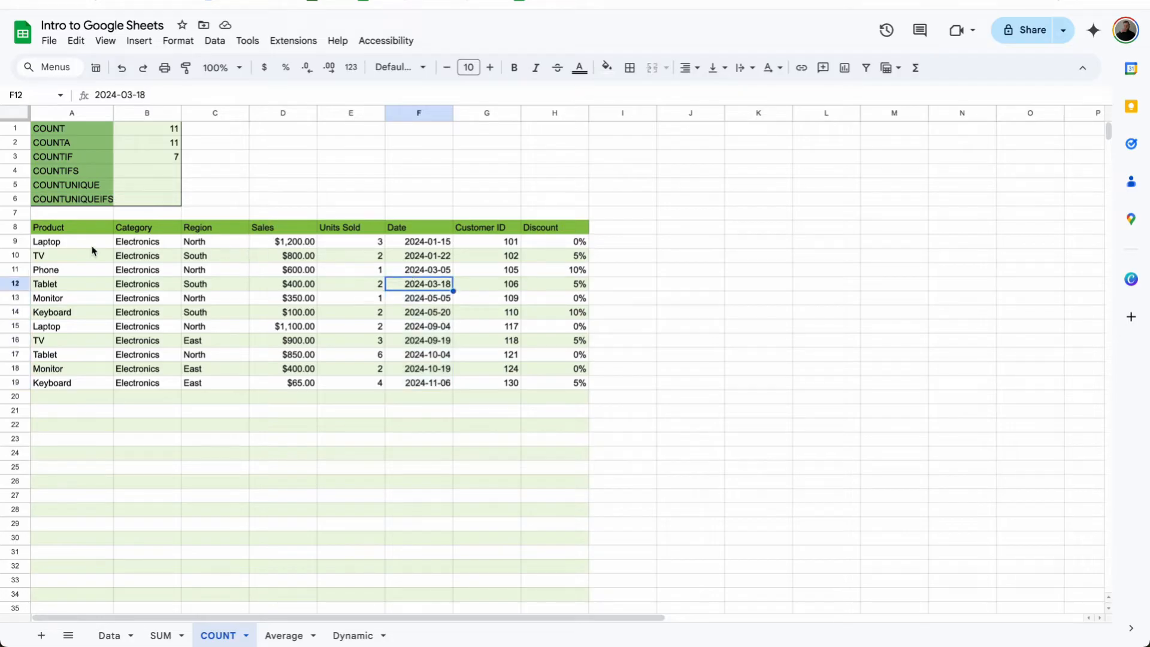
{"action": "left_click", "coordinate": [160, 161]}
{"action": "left_click", "coordinate": [181, 94]}
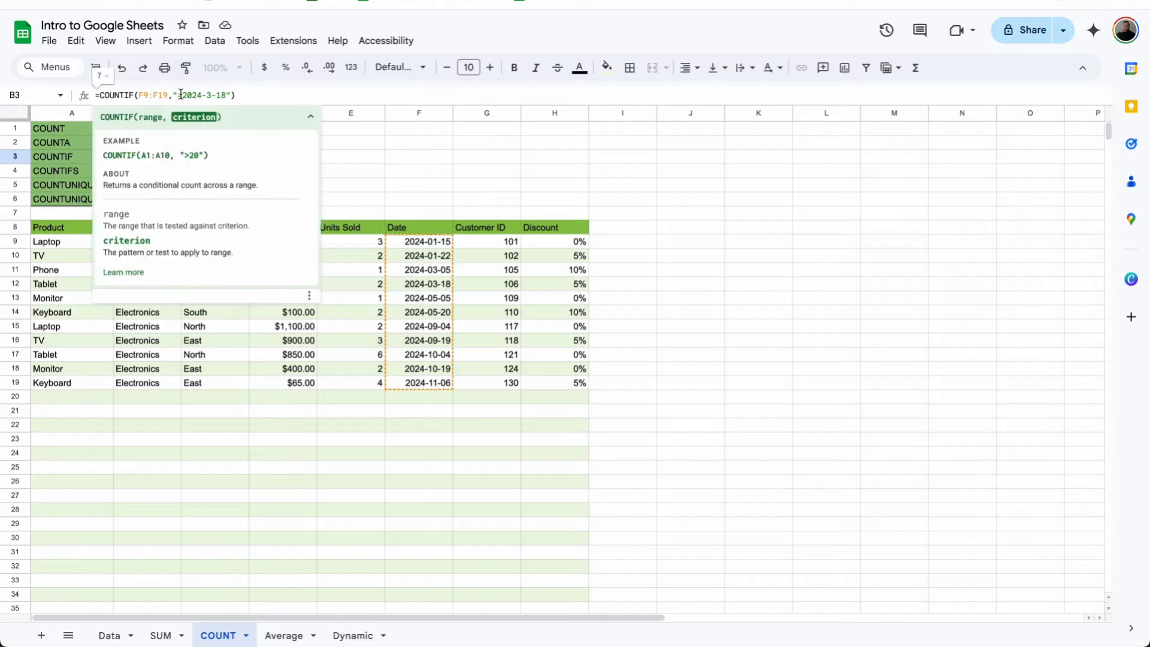
{"action": "type", "text": ">="}
{"action": "key", "text": "Return"}
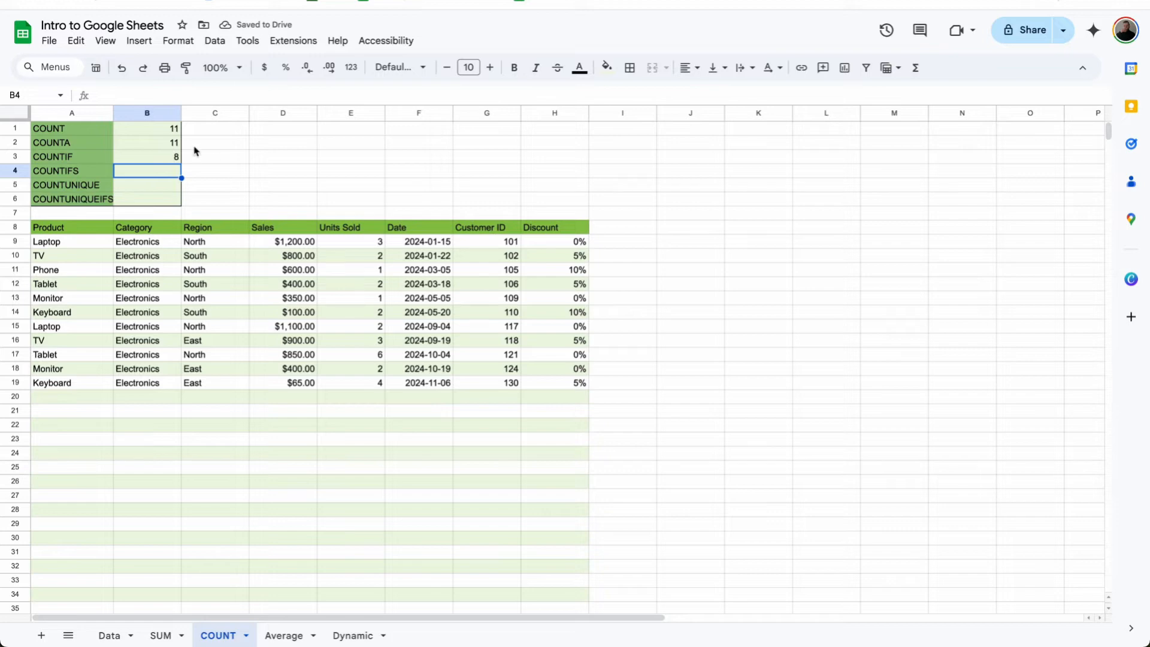
{"action": "left_click", "coordinate": [172, 158]}
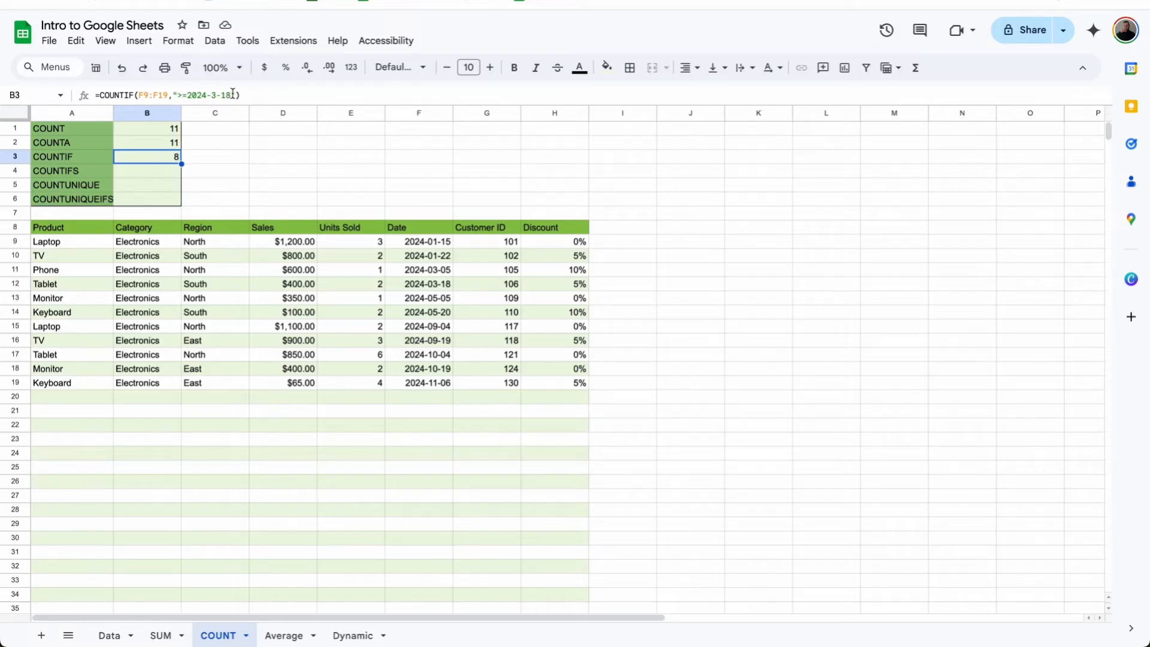
- Start a COUNTIFS formula in B4 with the open-ended product range A9:A and the criterion "Monitor"
{"action": "left_click", "coordinate": [156, 173]}
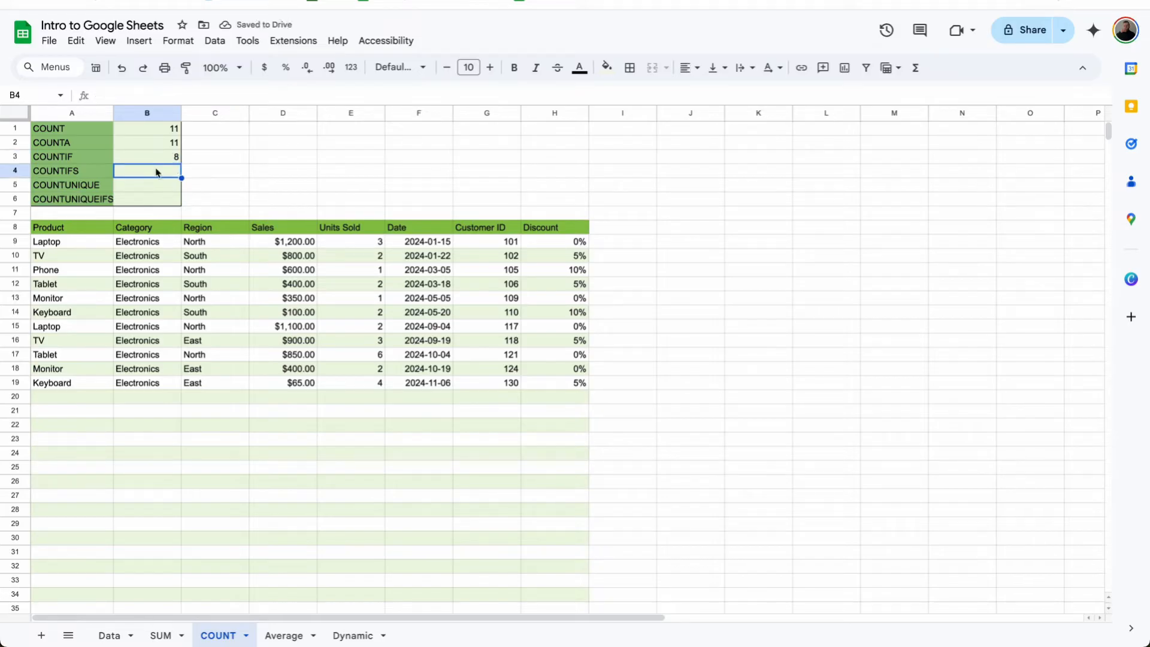
{"action": "type", "text": "=COUNTID"}
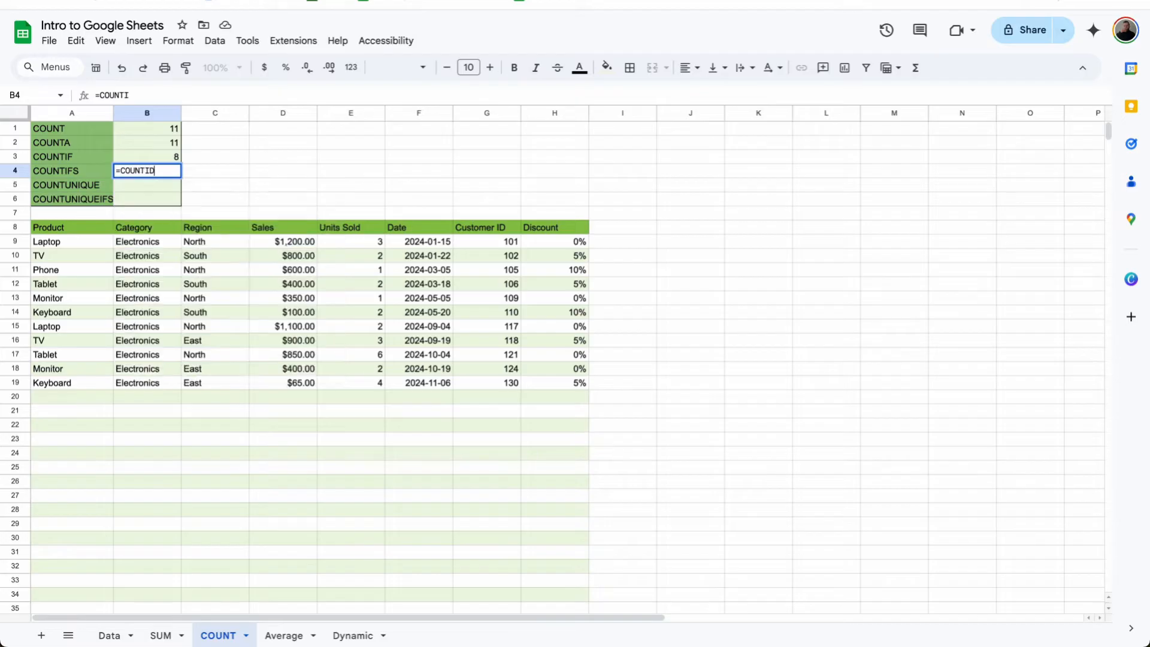
{"action": "type", "text": "FS("}
{"action": "left_click_drag", "start_coordinate": [66, 241], "coordinate": [82, 392]}
{"action": "key", "text": "BackSpace"}
{"action": "key", "text": "BackSpace"}
{"action": "type", "text": ","}
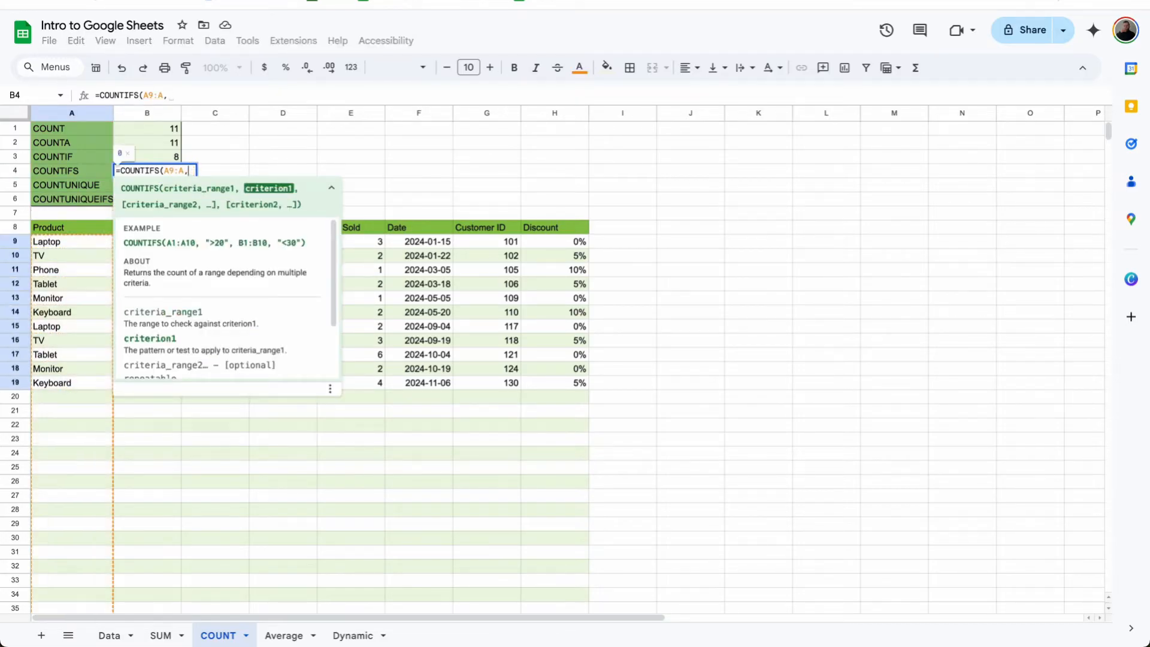
{"action": "type", "text": "\"Monit"}
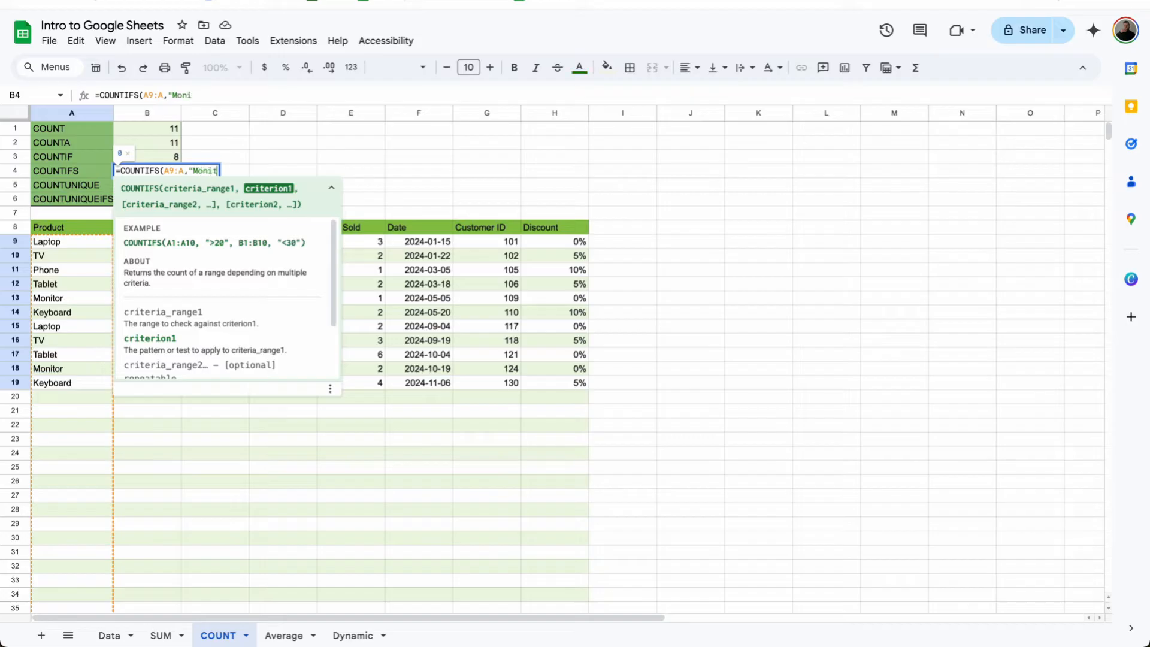
{"action": "type", "text": "or\","}
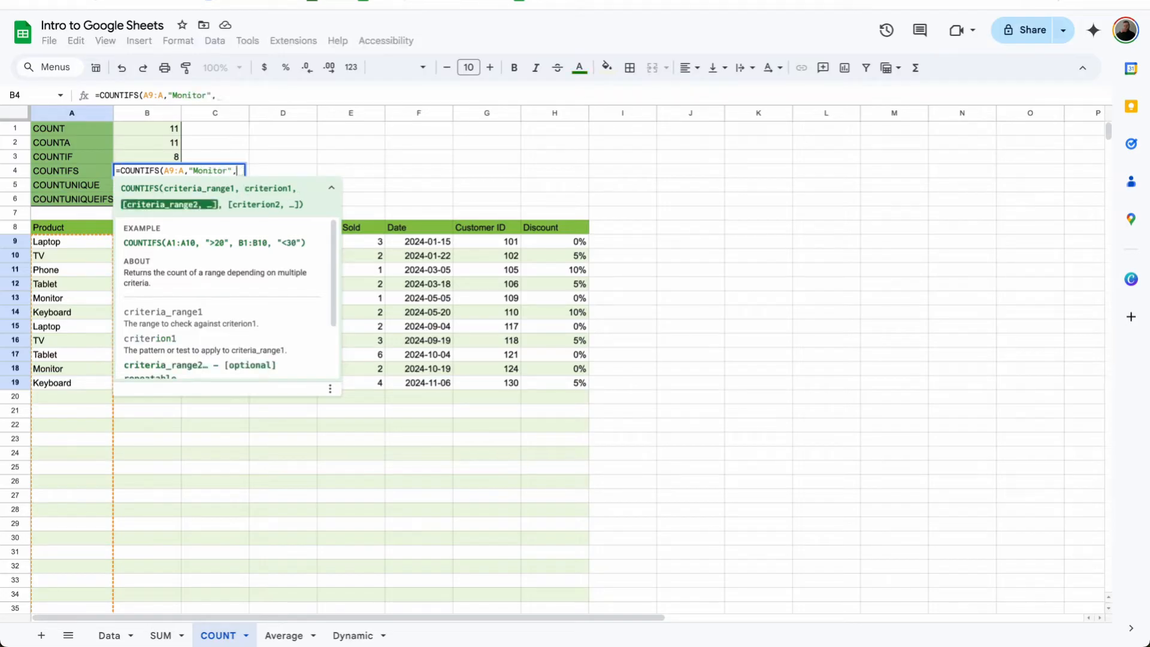
- Complete the COUNTIFS formula in B4 with the open-ended region range C9:C and the criterion "East"
{"action": "left_click", "coordinate": [331, 188]}
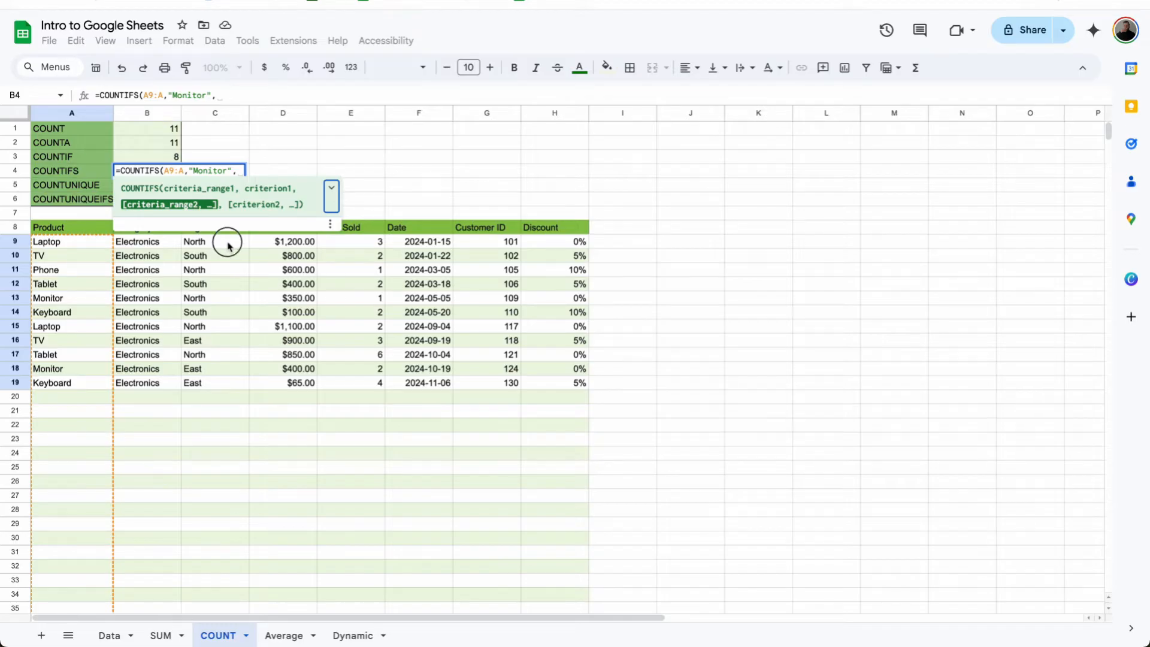
{"action": "left_click_drag", "start_coordinate": [226, 242], "coordinate": [218, 380]}
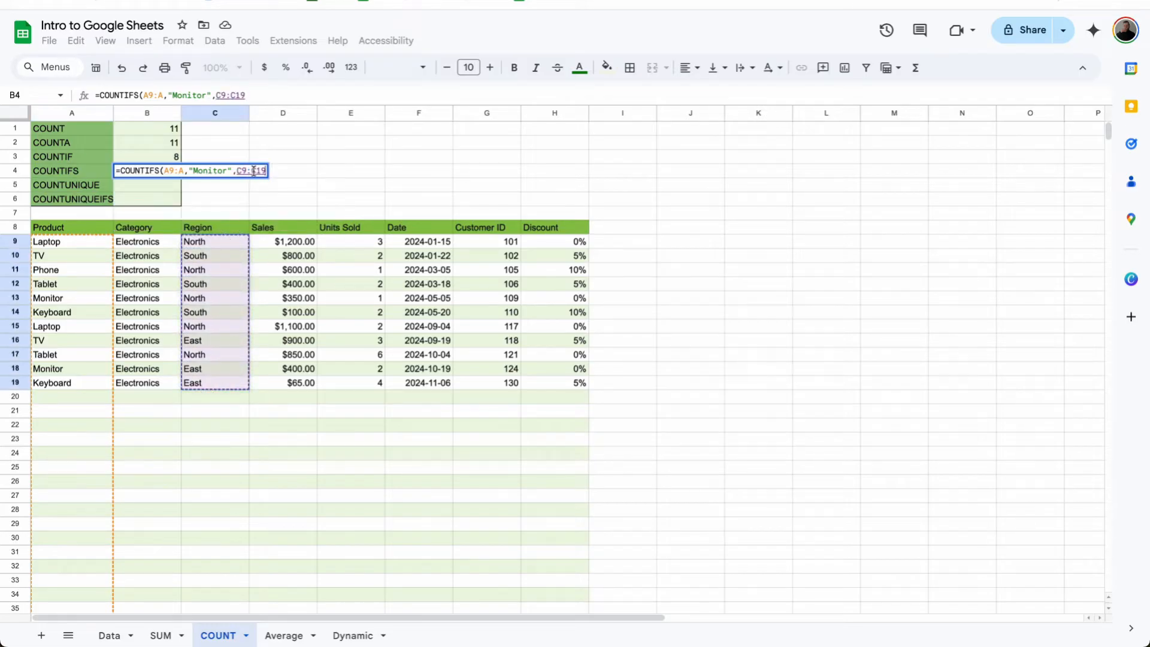
{"action": "left_click", "coordinate": [267, 96]}
{"action": "key", "text": "BackSpace"}
{"action": "key", "text": "BackSpace"}
{"action": "type", "text": ","}
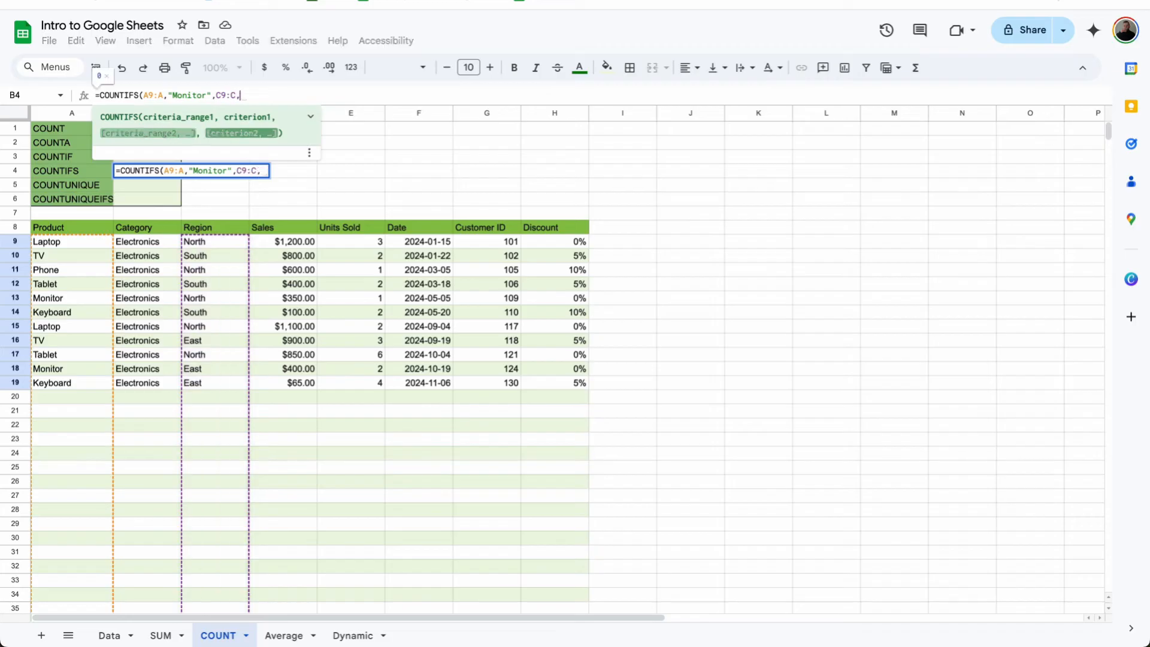
{"action": "type", "text": "\"EAst\""}
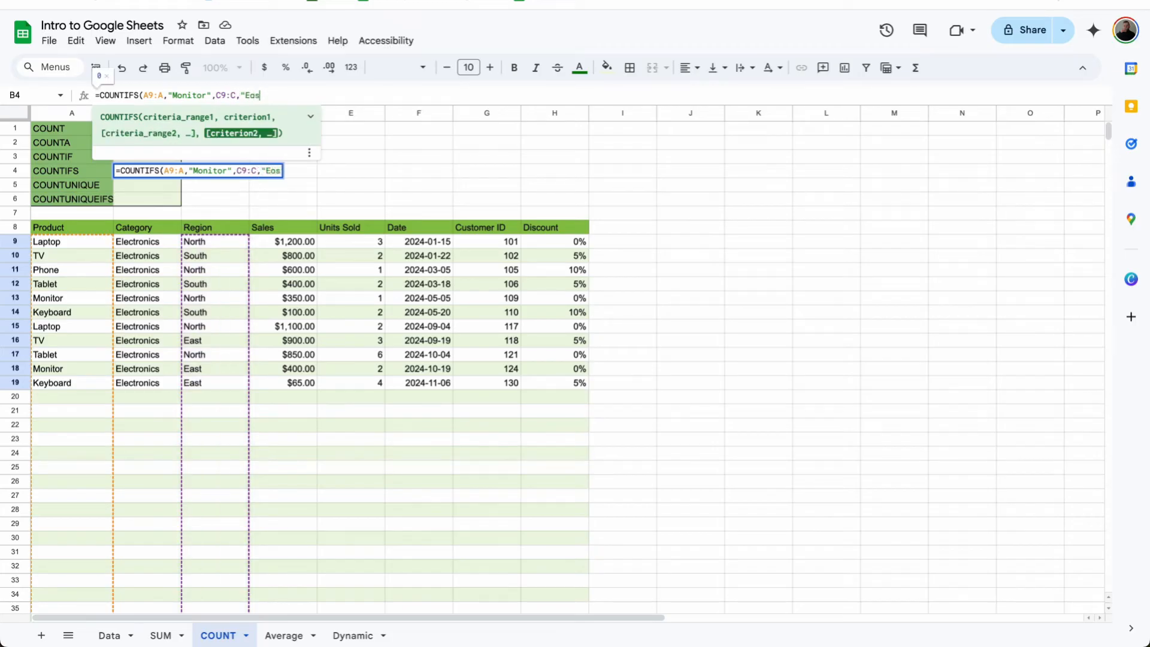
{"action": "key", "text": "Return"}
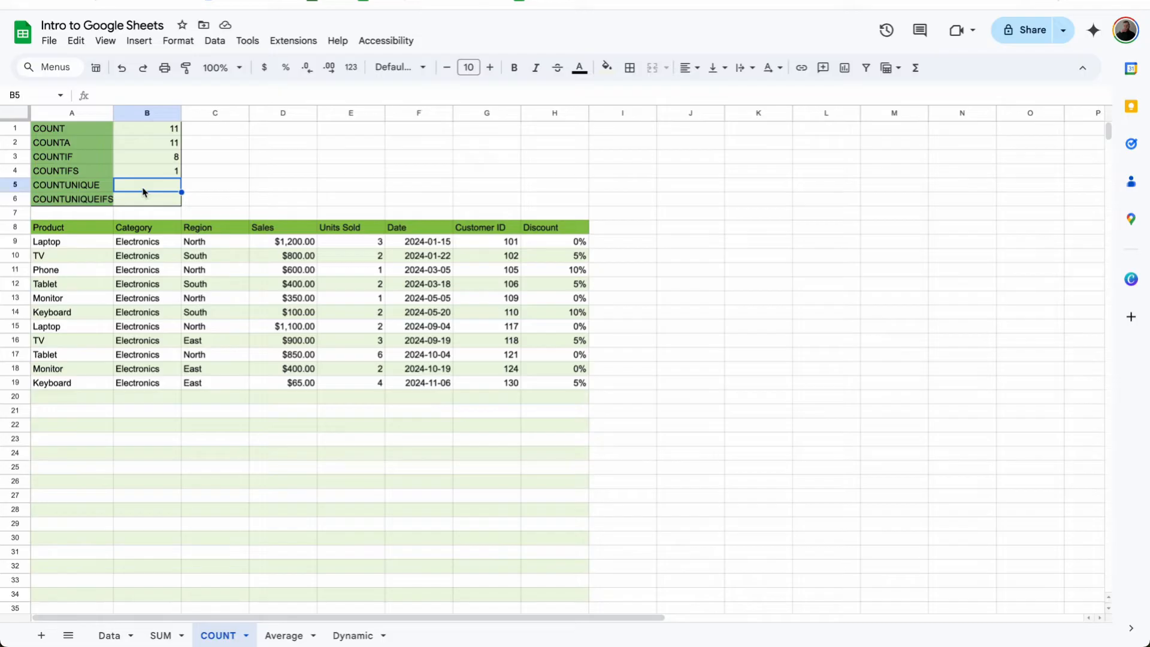
- Enter a COUNTUNIQUE formula in B5 over the open-ended customer ID range G9:G
{"action": "type", "text": "=COUNTUNI"}
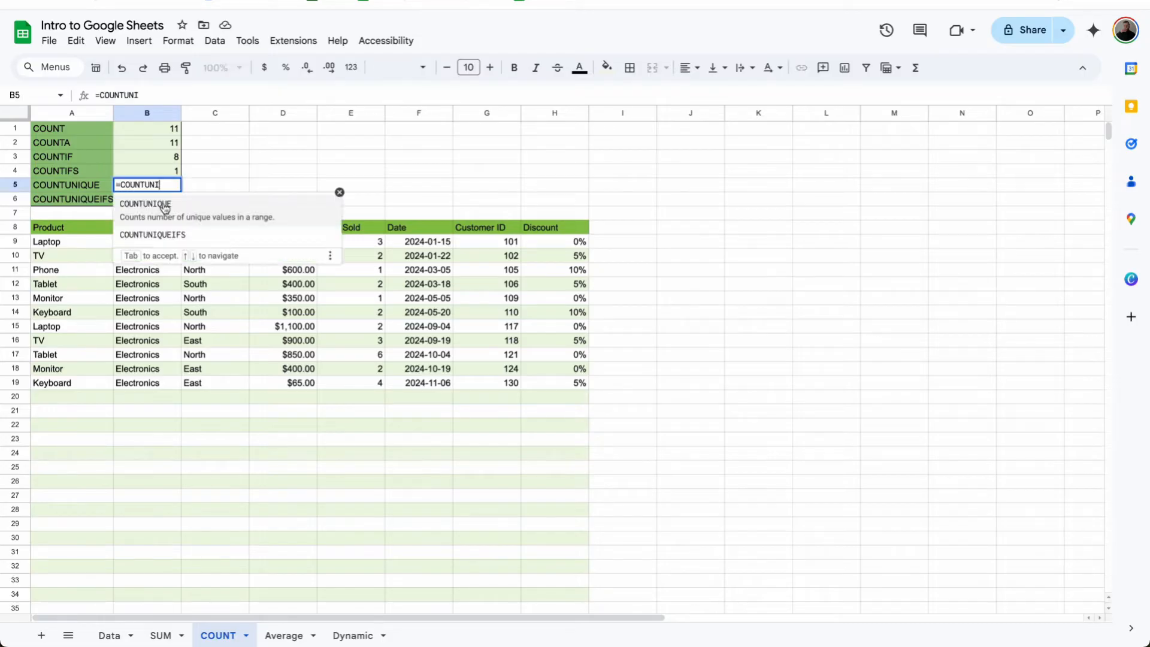
{"action": "left_click", "coordinate": [178, 208]}
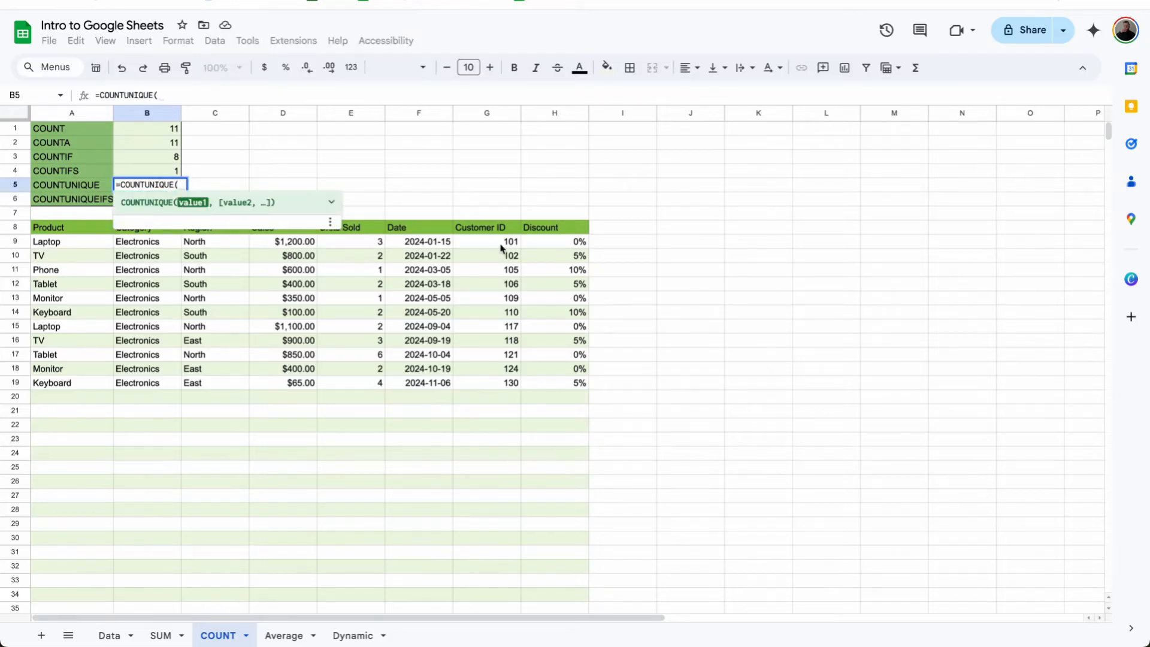
{"action": "left_click_drag", "start_coordinate": [503, 246], "coordinate": [502, 383]}
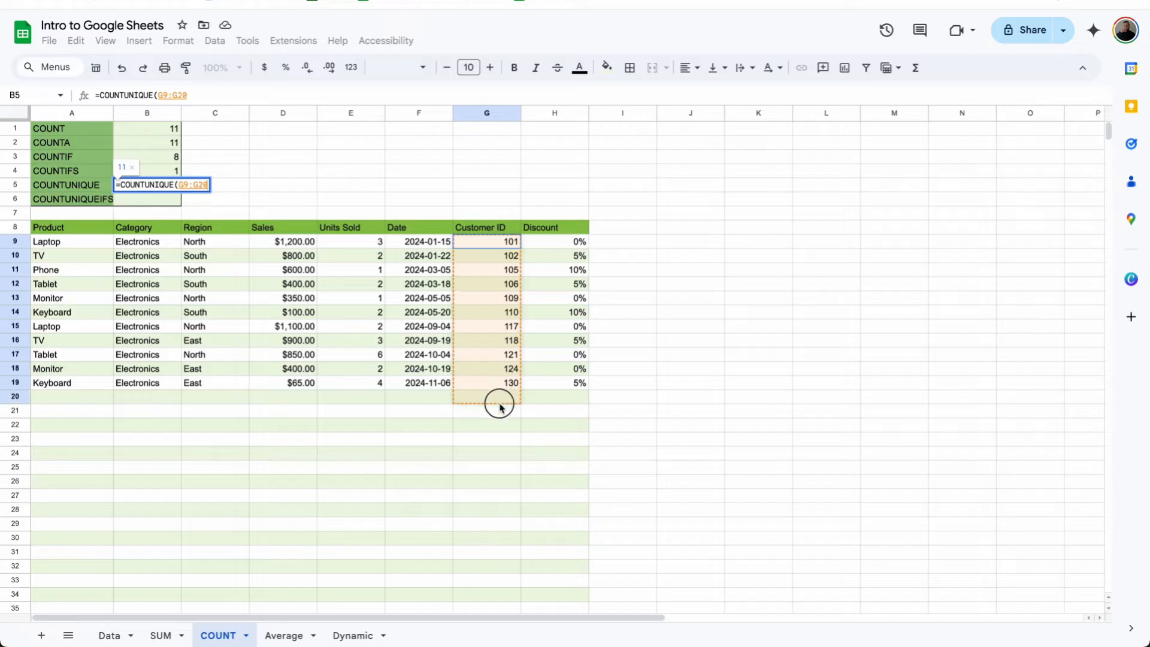
{"action": "key", "text": "BackSpace"}
{"action": "key", "text": "BackSpace"}
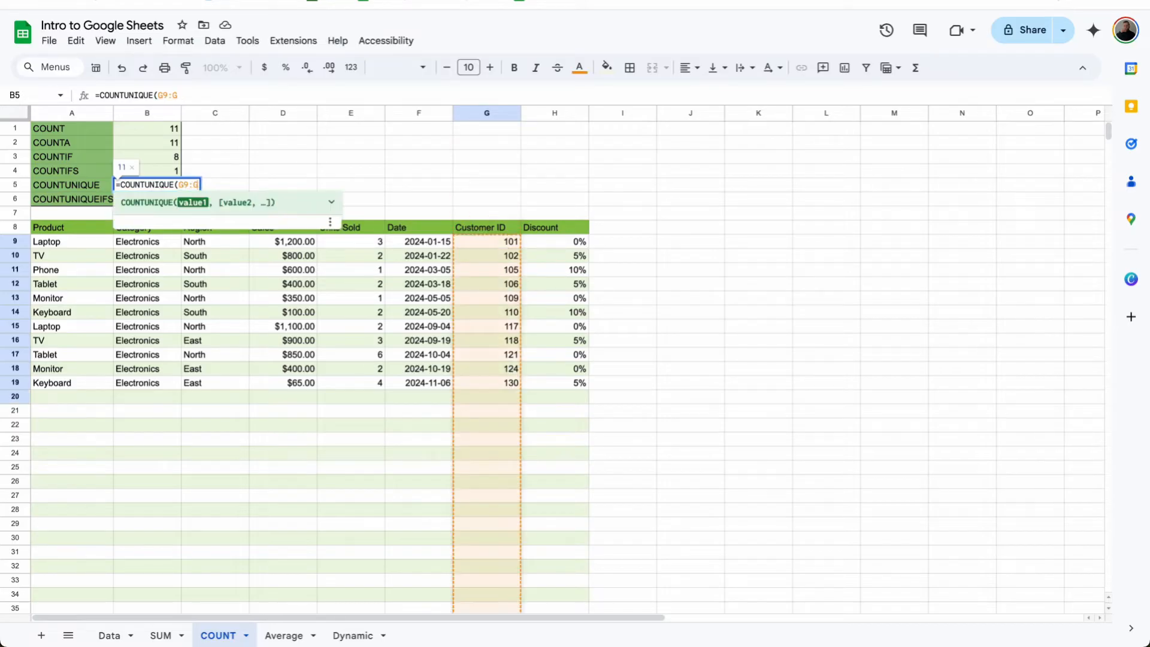
{"action": "key", "text": "Return"}
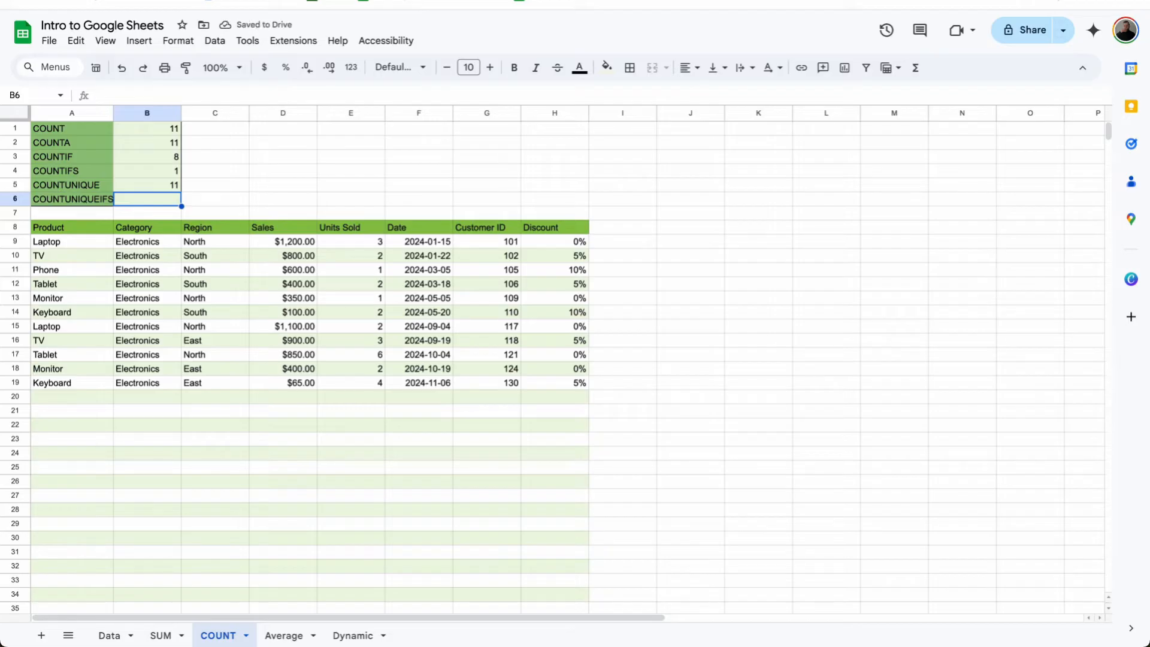
- Copy the customer ID from G15 into G16 and G17 to create duplicates, and check the COUNTUNIQUE formula in B5
{"action": "left_click", "coordinate": [514, 327]}
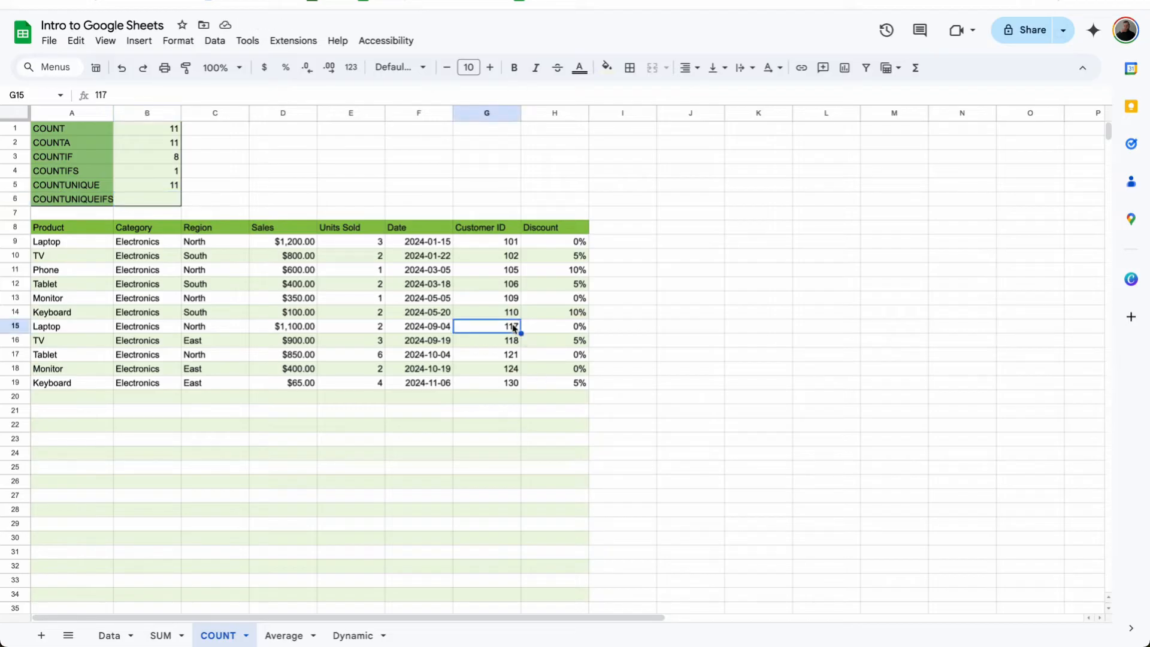
{"action": "key", "text": "ctrl+c"}
{"action": "left_click", "coordinate": [512, 344]}
{"action": "key", "text": "ctrl+v"}
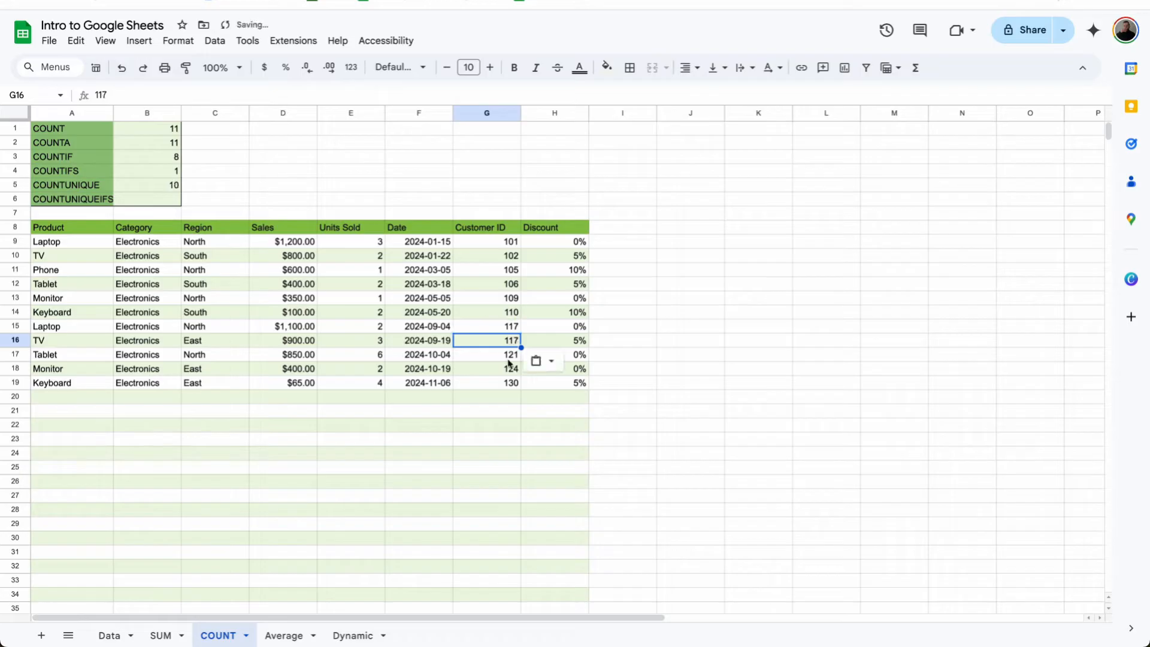
{"action": "left_click", "coordinate": [508, 360]}
{"action": "key", "text": "ctrl+v"}
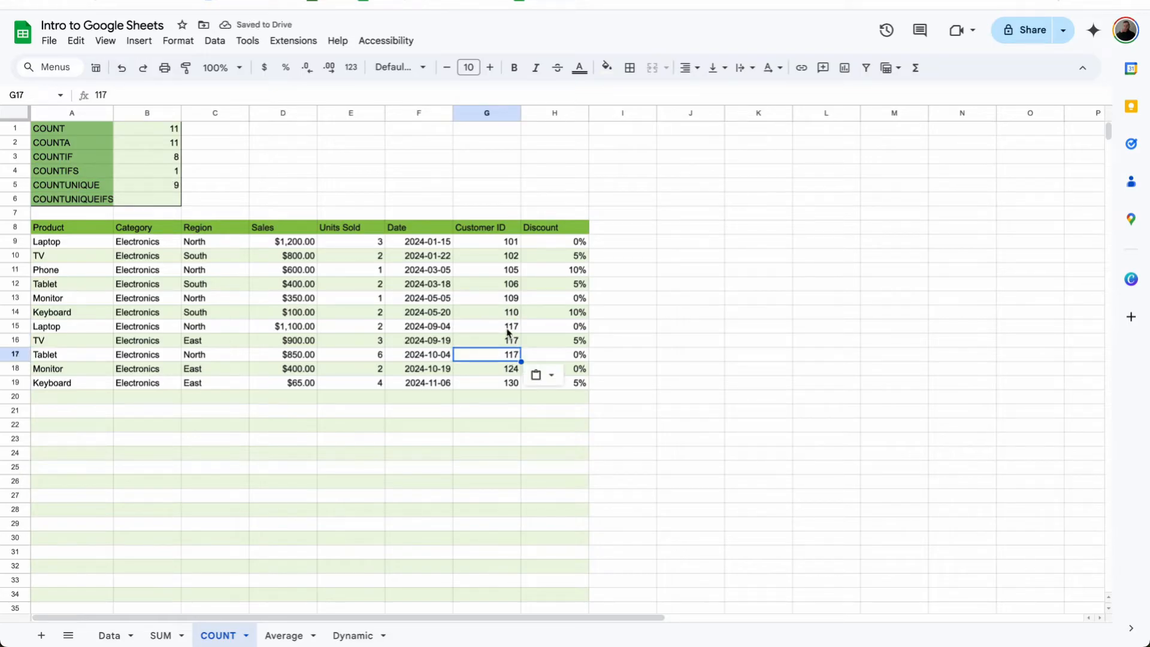
{"action": "left_click", "coordinate": [167, 189]}
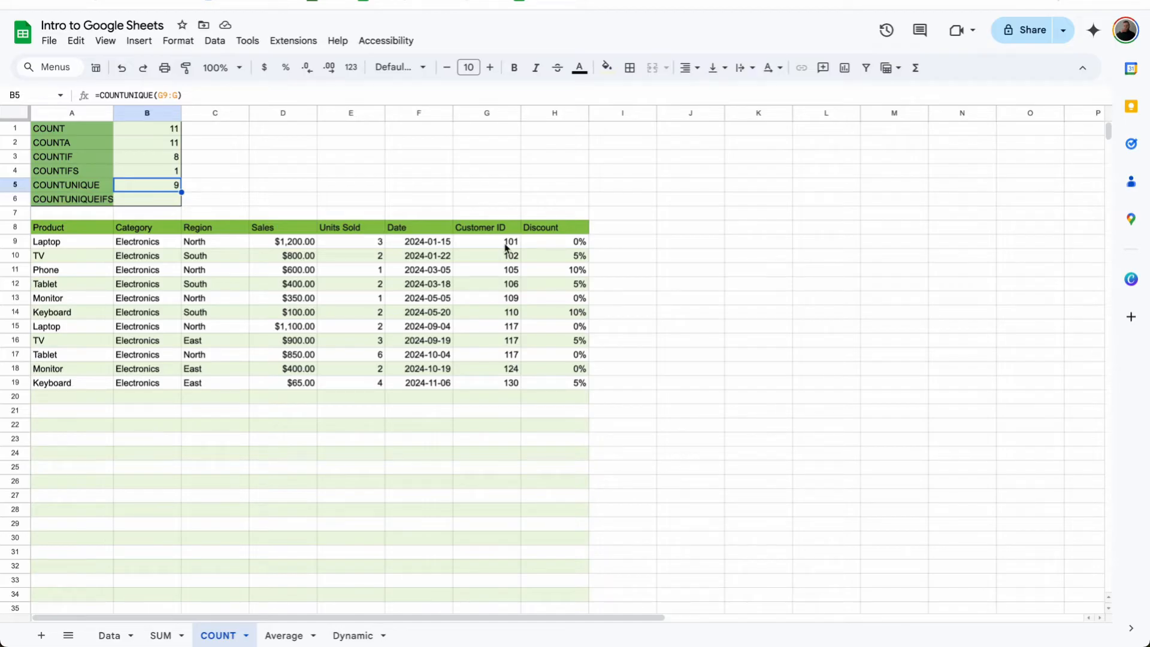
- Start a COUNTUNIQUEIFS formula in B6 with the open-ended customer ID range G9:G as the range to count
{"action": "left_click", "coordinate": [158, 199]}
{"action": "type", "text": "=cou"}
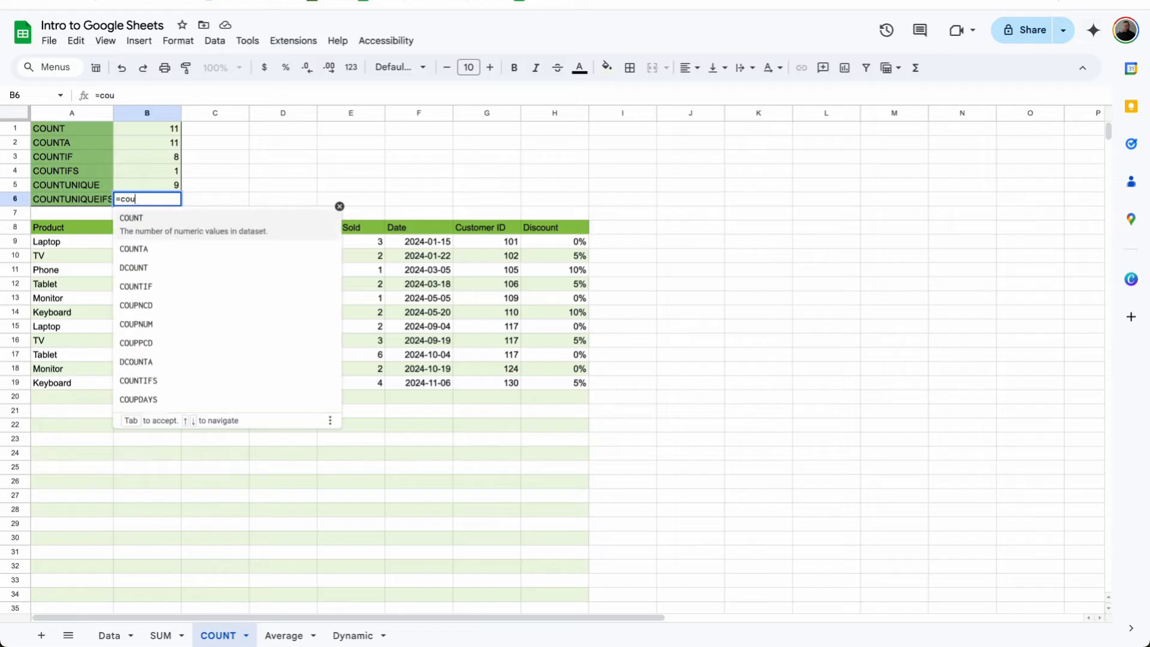
{"action": "type", "text": "ntif"}
{"action": "key", "text": "BackSpace"}
{"action": "key", "text": "BackSpace"}
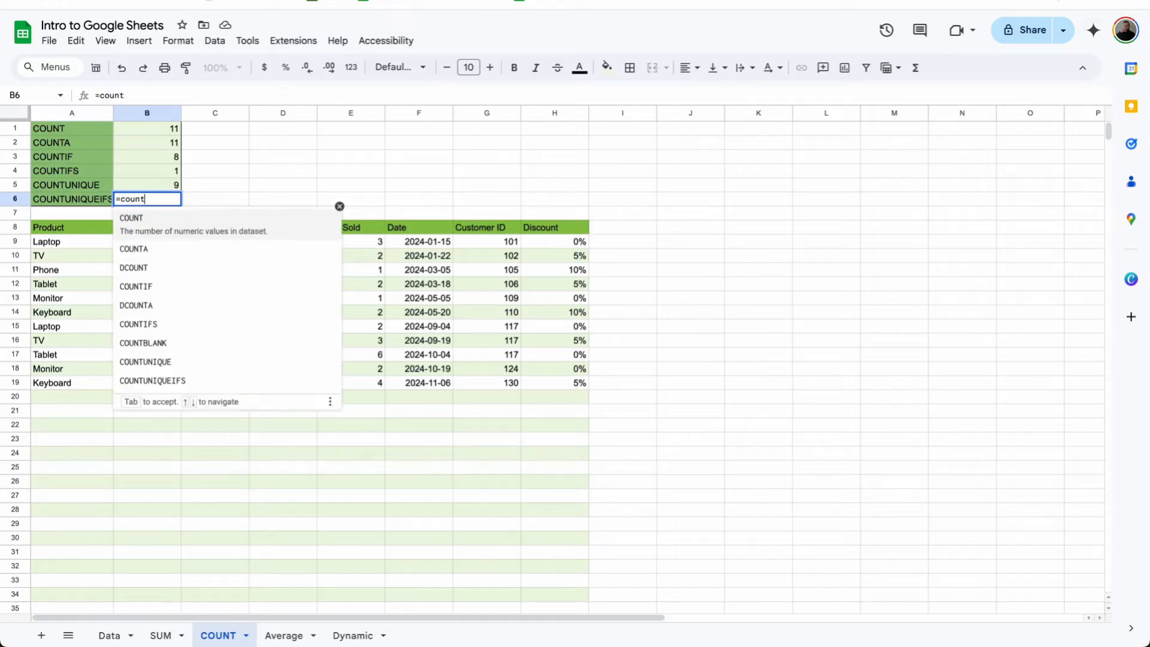
{"action": "type", "text": "uni"}
{"action": "left_click", "coordinate": [167, 245]}
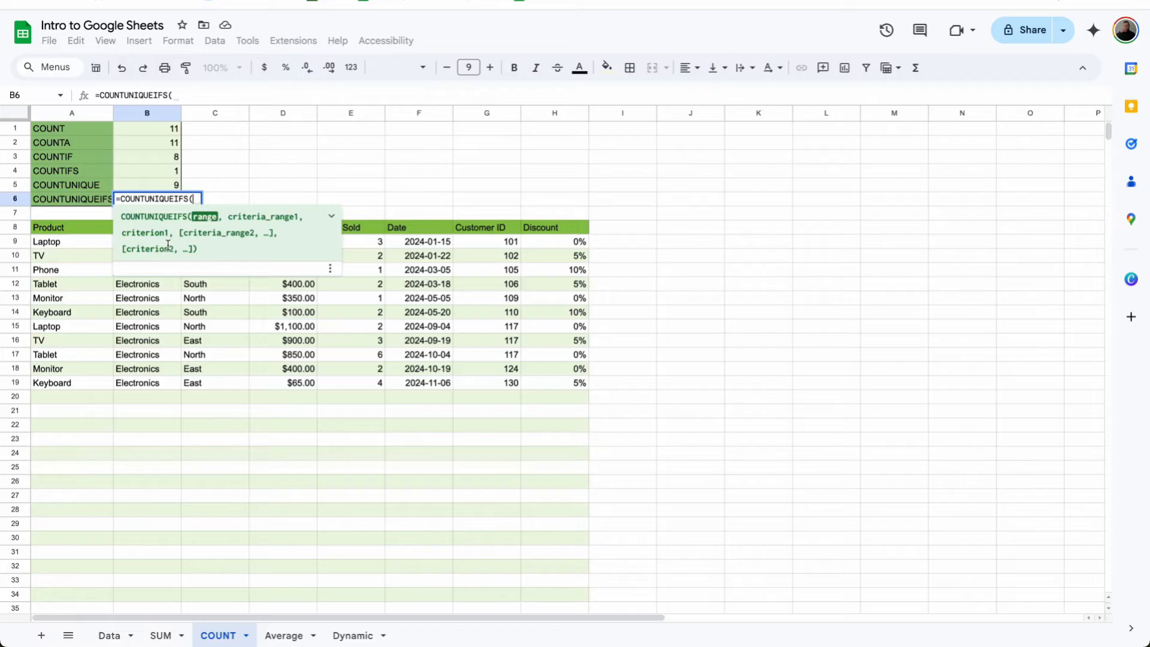
{"action": "left_click_drag", "start_coordinate": [502, 242], "coordinate": [497, 389]}
{"action": "key", "text": "BackSpace"}
{"action": "key", "text": "BackSpace"}
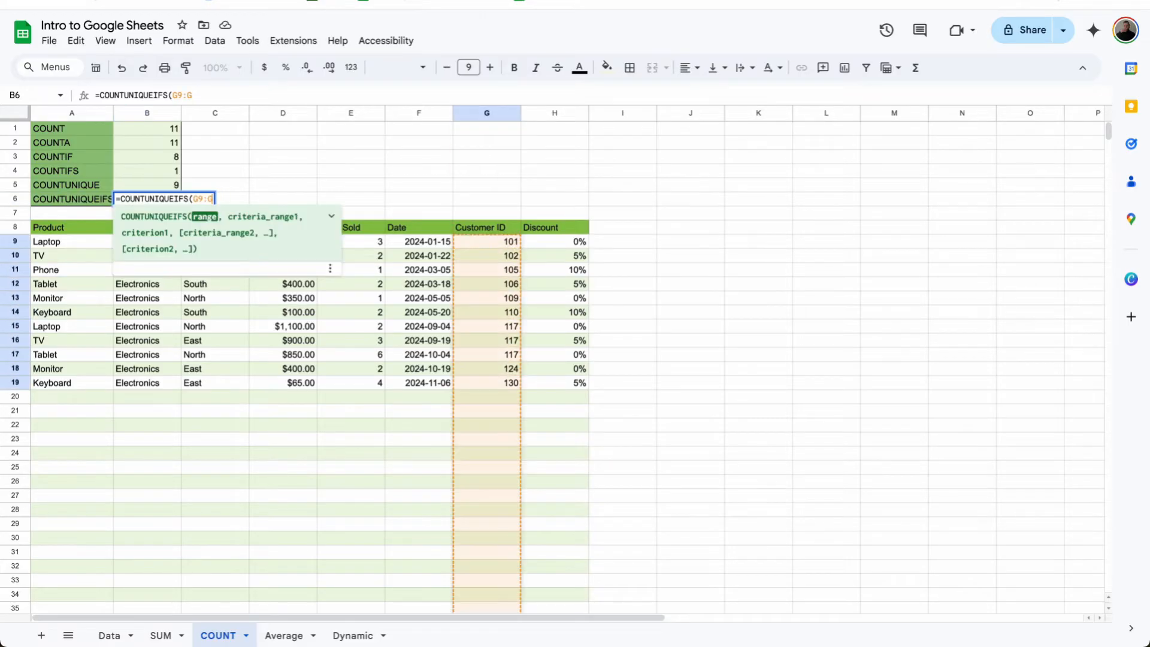
{"action": "type", "text": ","}
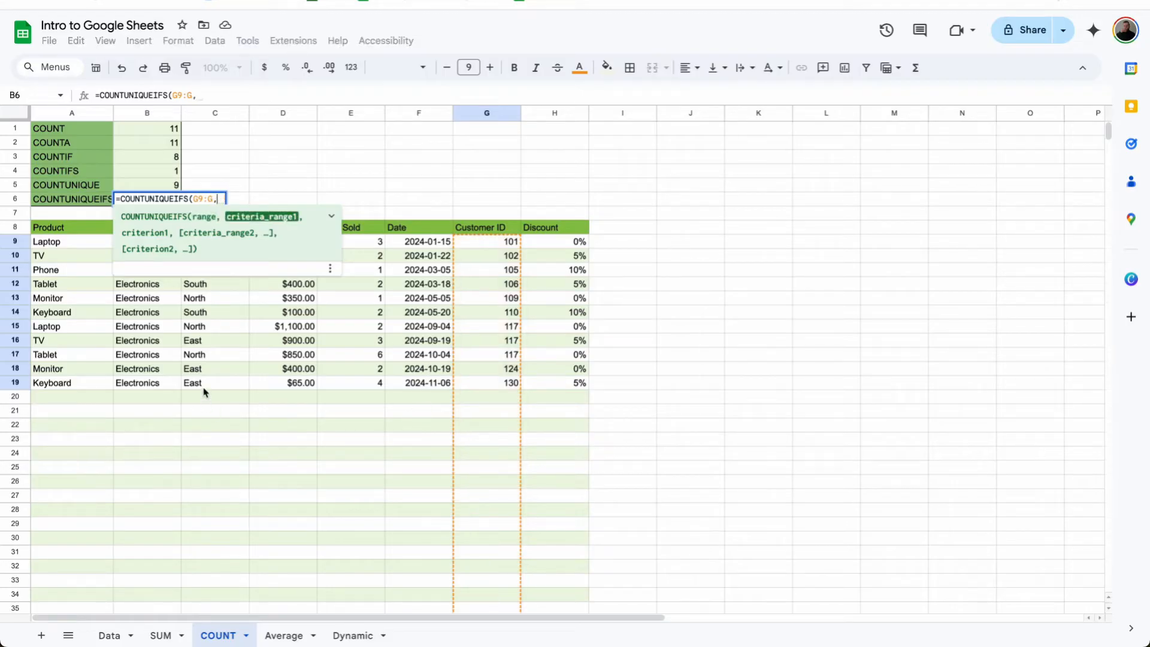
- Add the open-ended region range C9:C with the criterion "North" to the COUNTUNIQUEIFS formula in B6
{"action": "left_click_drag", "start_coordinate": [202, 388], "coordinate": [228, 247]}
{"action": "key", "text": "BackSpace"}
{"action": "key", "text": "BackSpace"}
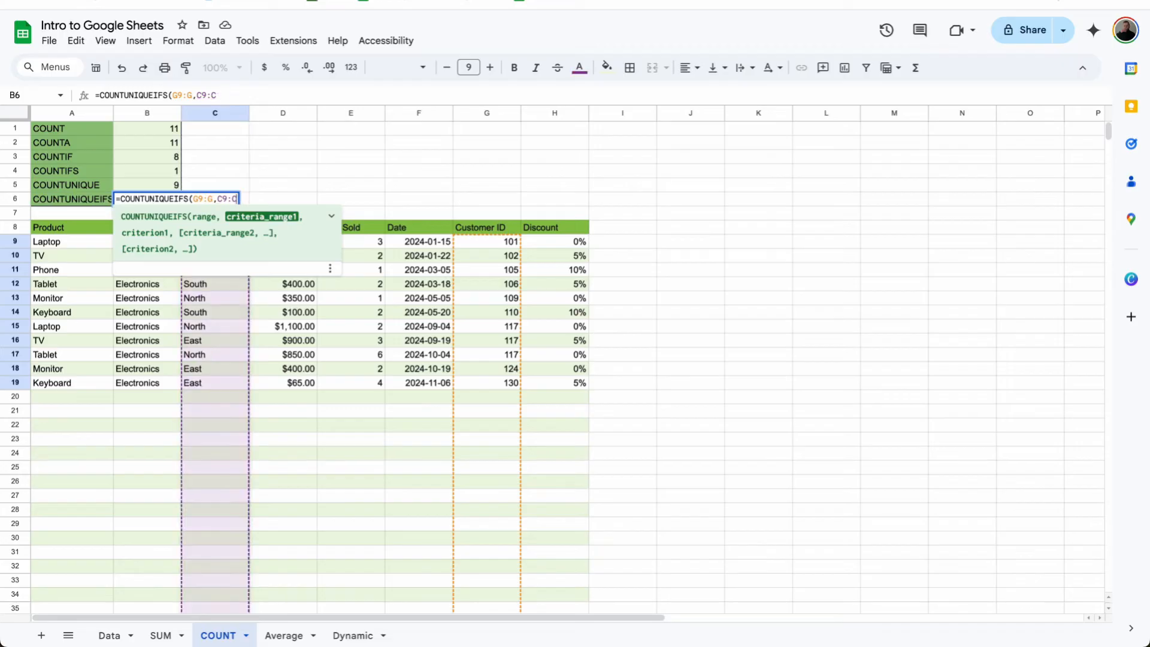
{"action": "type", "text": ",\"Nor"}
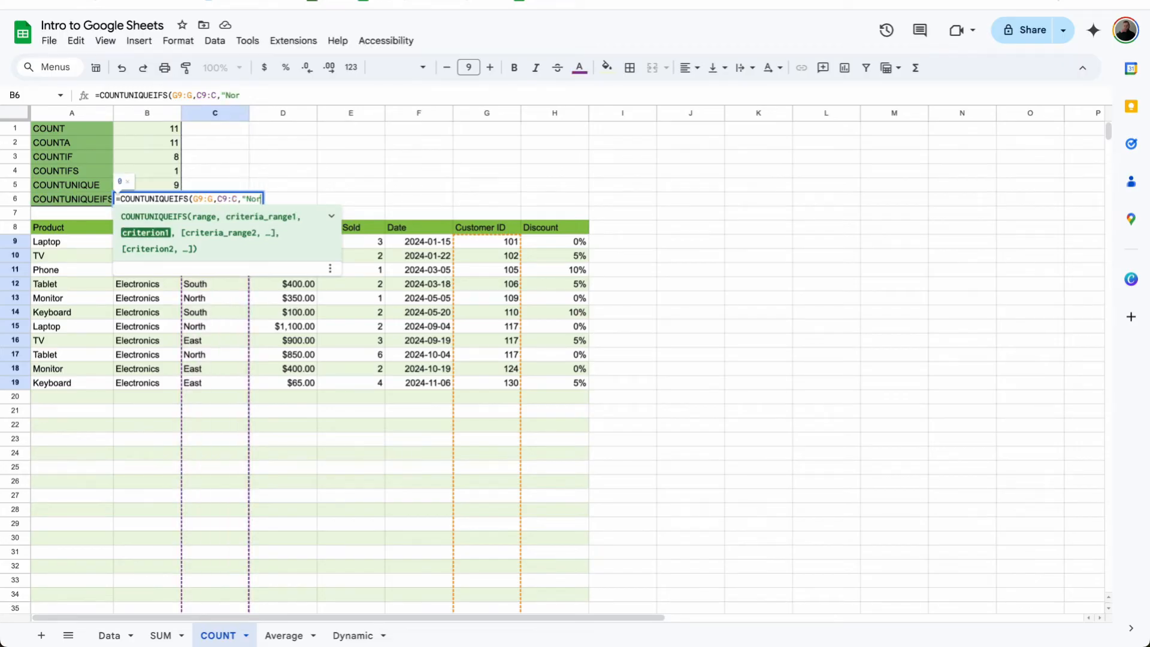
{"action": "type", "text": "th\","}
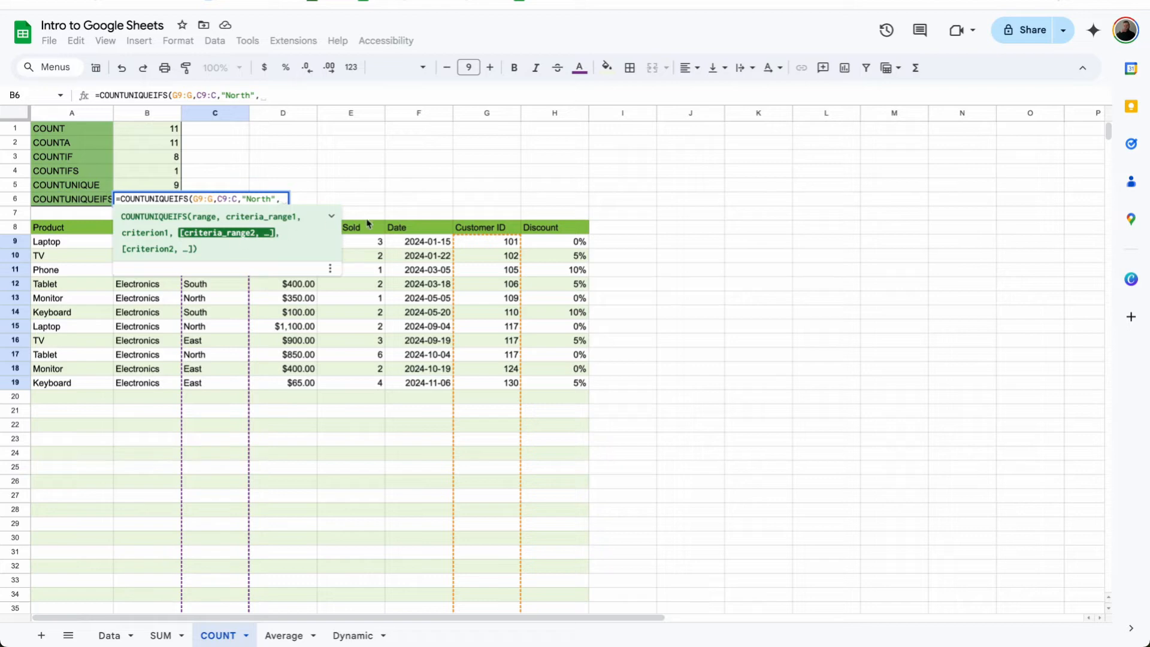
- Complete the COUNTUNIQUEIFS formula in B6 with the open-ended units sold range E9:E and the criterion ">1"
{"action": "left_click_drag", "start_coordinate": [379, 242], "coordinate": [375, 307]}
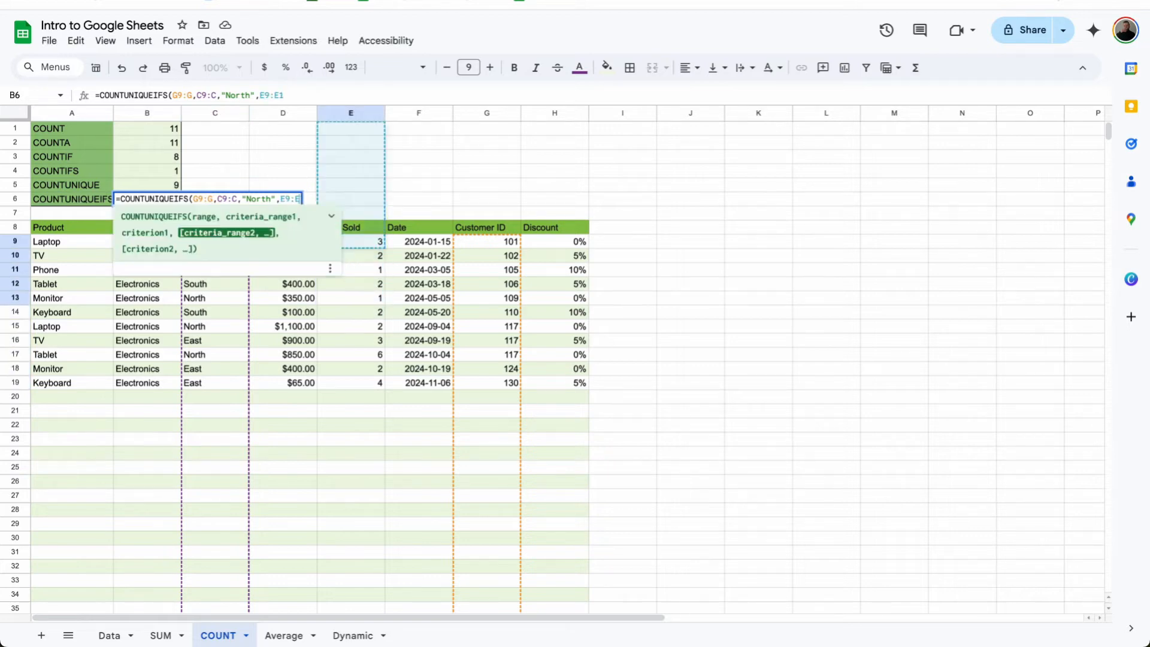
{"action": "key", "text": "BackSpace"}
{"action": "key", "text": "BackSpace"}
{"action": "type", "text": ",\""}
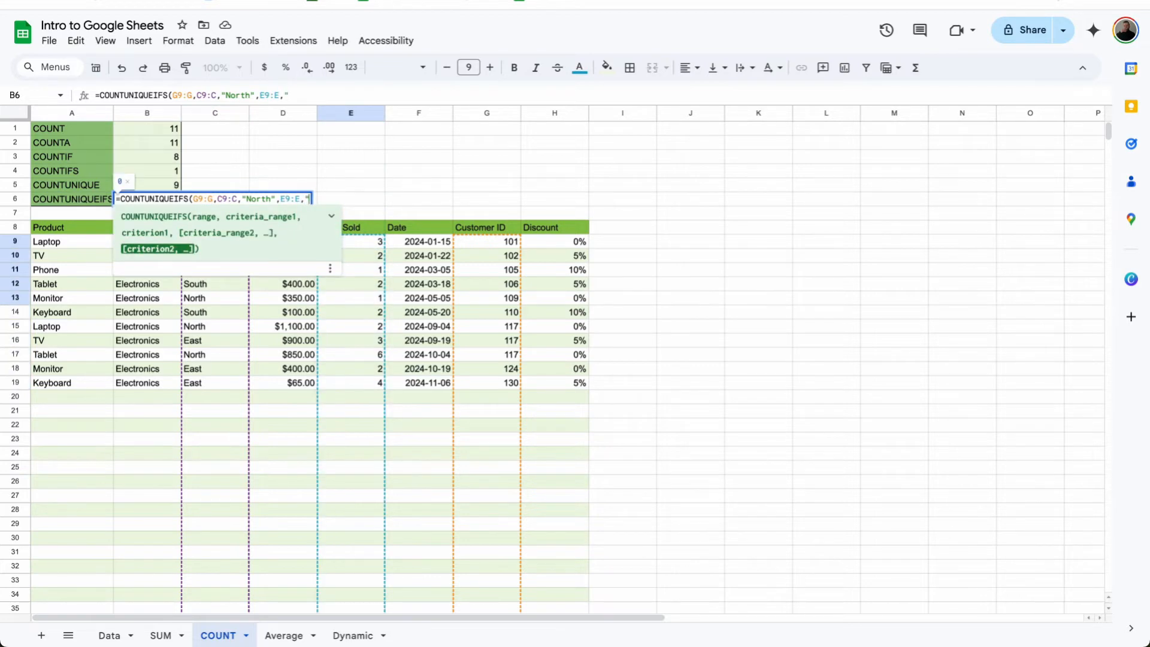
{"action": "type", "text": ">1\")"}
{"action": "key", "text": "Return"}
{"action": "left_click", "coordinate": [142, 204]}
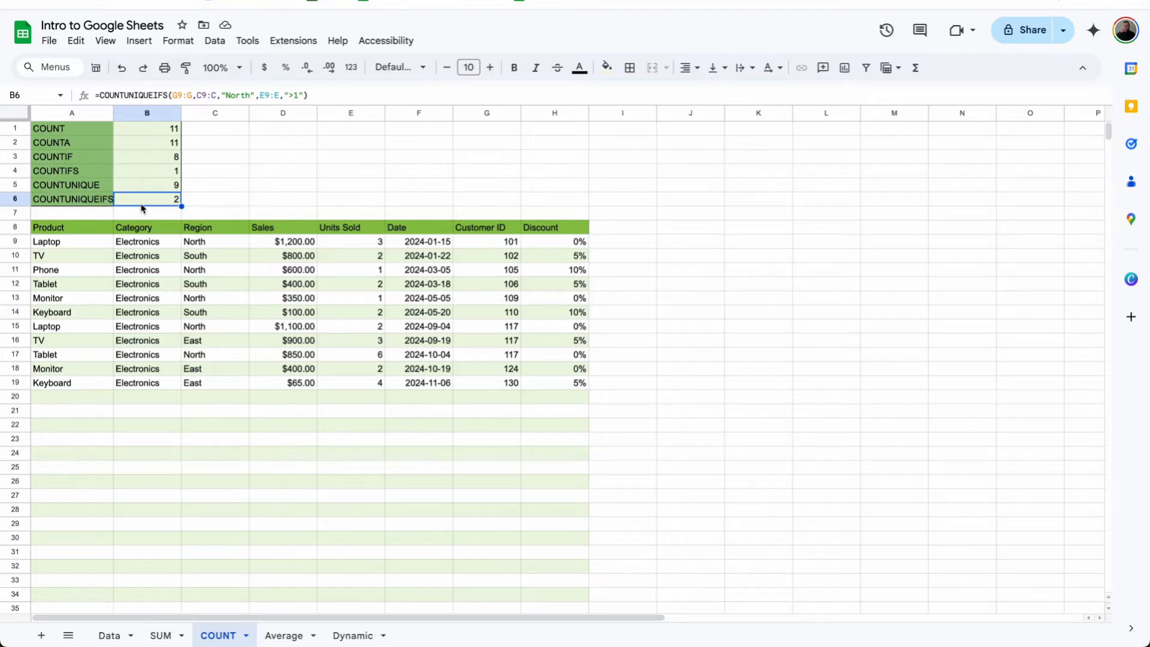
- On the Average sheet, enter an AVERAGE formula in B1 over the sales range D8:D18
{"action": "left_click", "coordinate": [281, 634]}
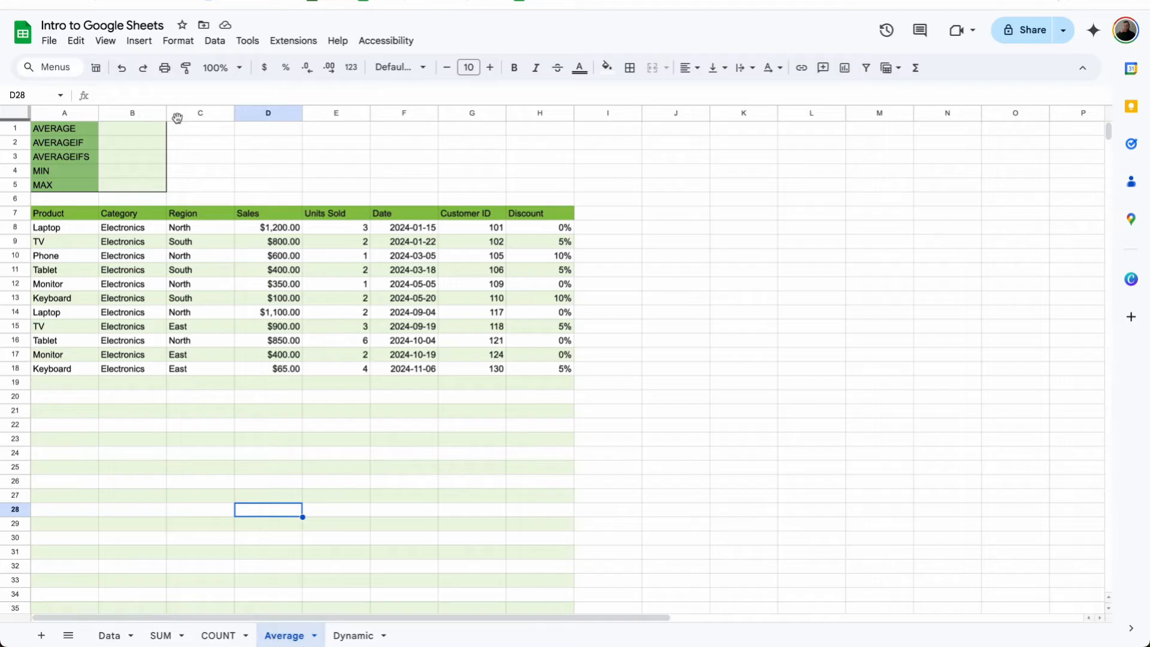
{"action": "left_click", "coordinate": [136, 130]}
{"action": "type", "text": "=ave"}
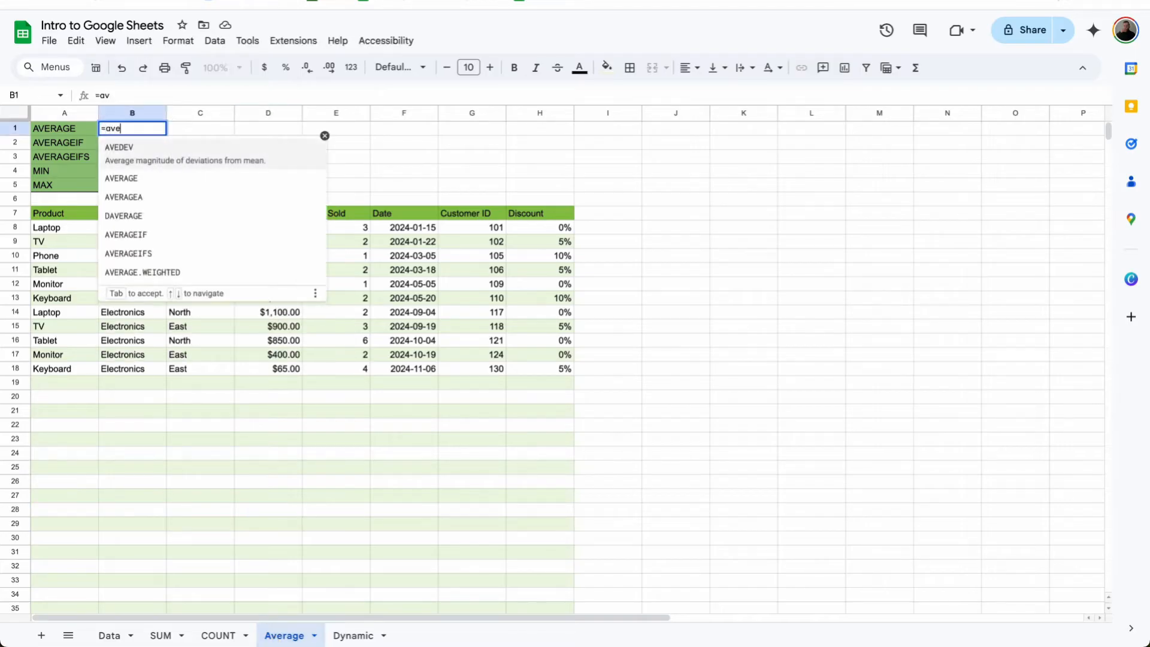
{"action": "type", "text": "r"}
{"action": "left_click", "coordinate": [151, 147]}
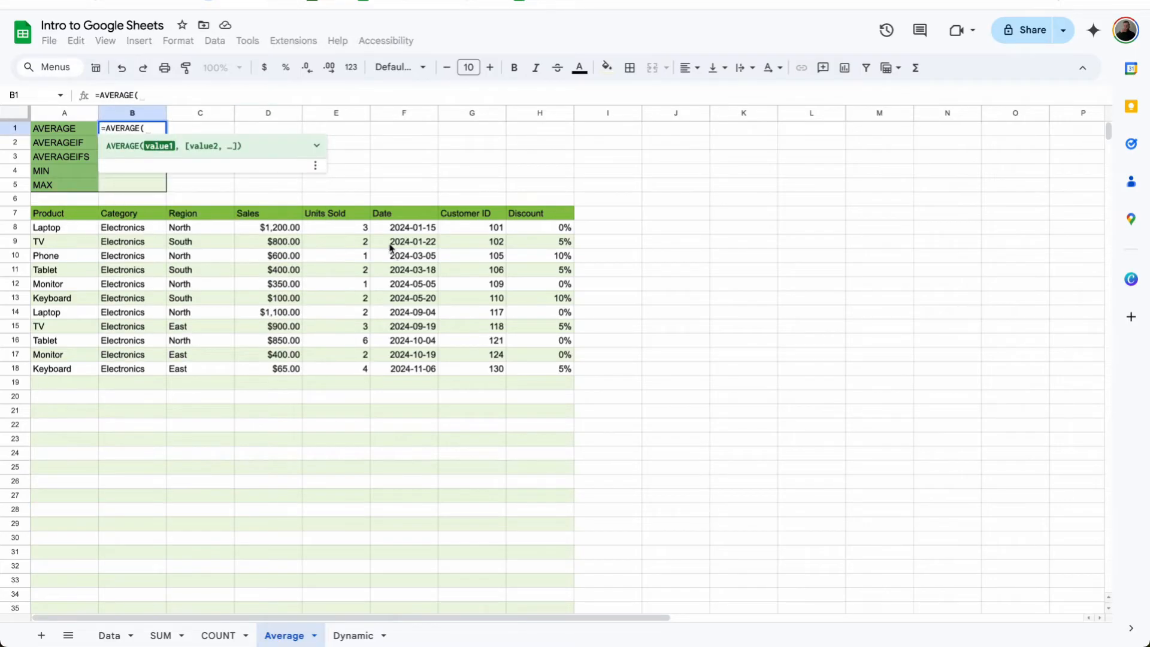
{"action": "left_click_drag", "start_coordinate": [285, 228], "coordinate": [276, 375]}
{"action": "key", "text": "Return"}
{"action": "left_click", "coordinate": [155, 135]}
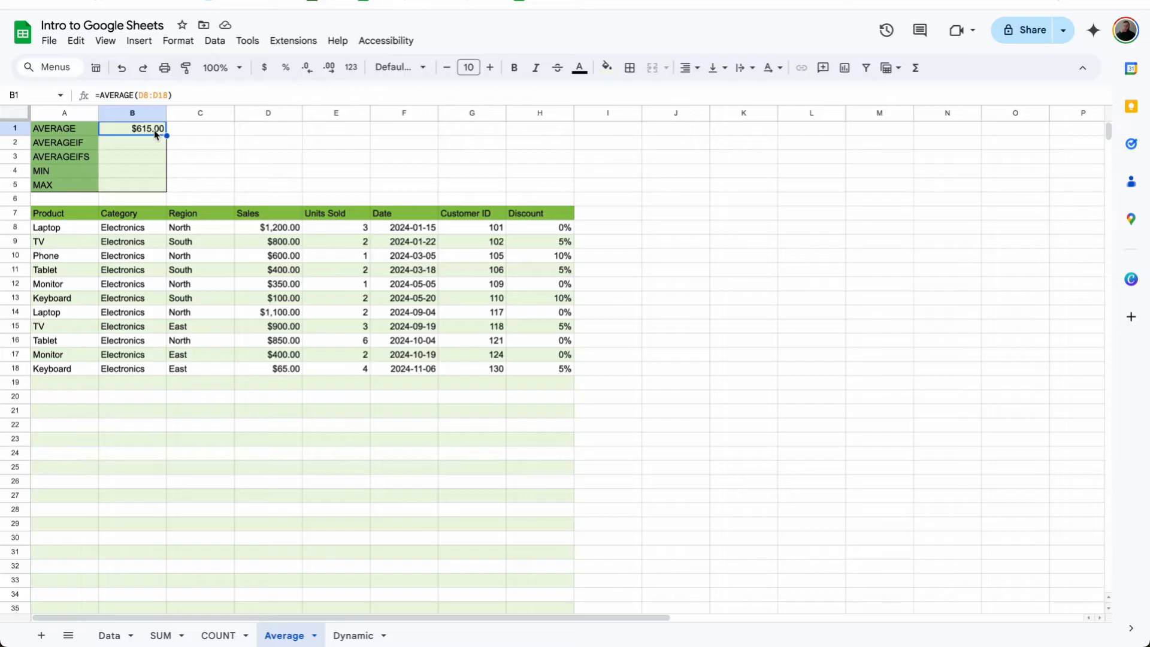
- Enter an AVERAGEIF formula in B2 averaging sales D8:D18 where region C8:C18 is "NORTH", and format B2 as currency
{"action": "left_click", "coordinate": [150, 146]}
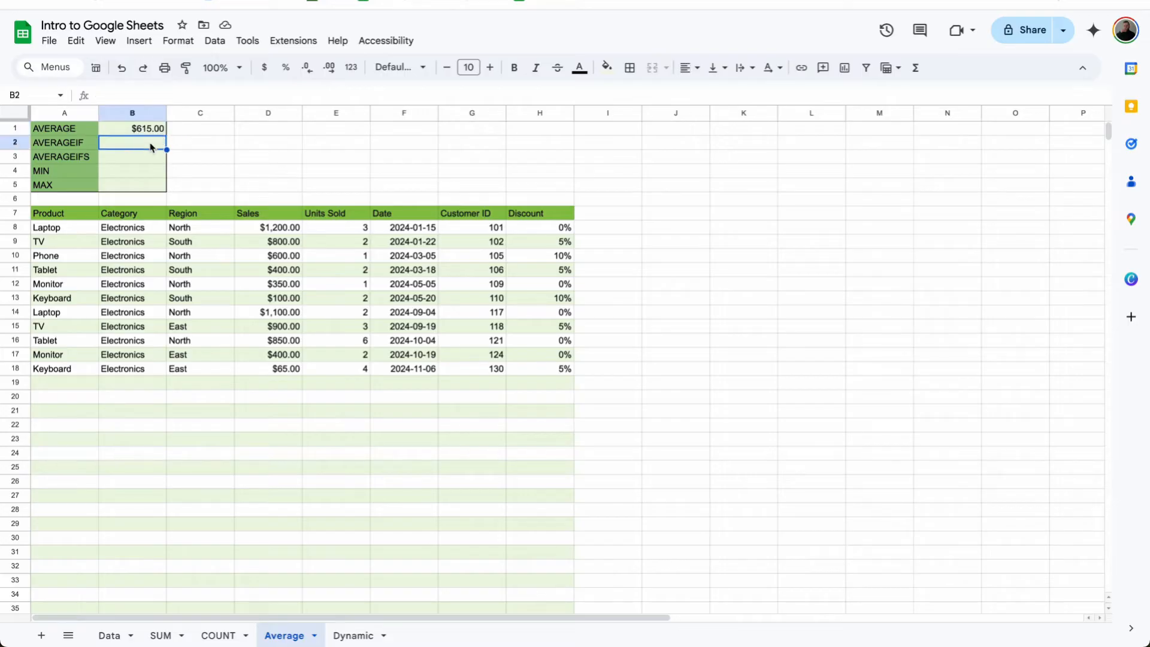
{"action": "type", "text": "=averageif"}
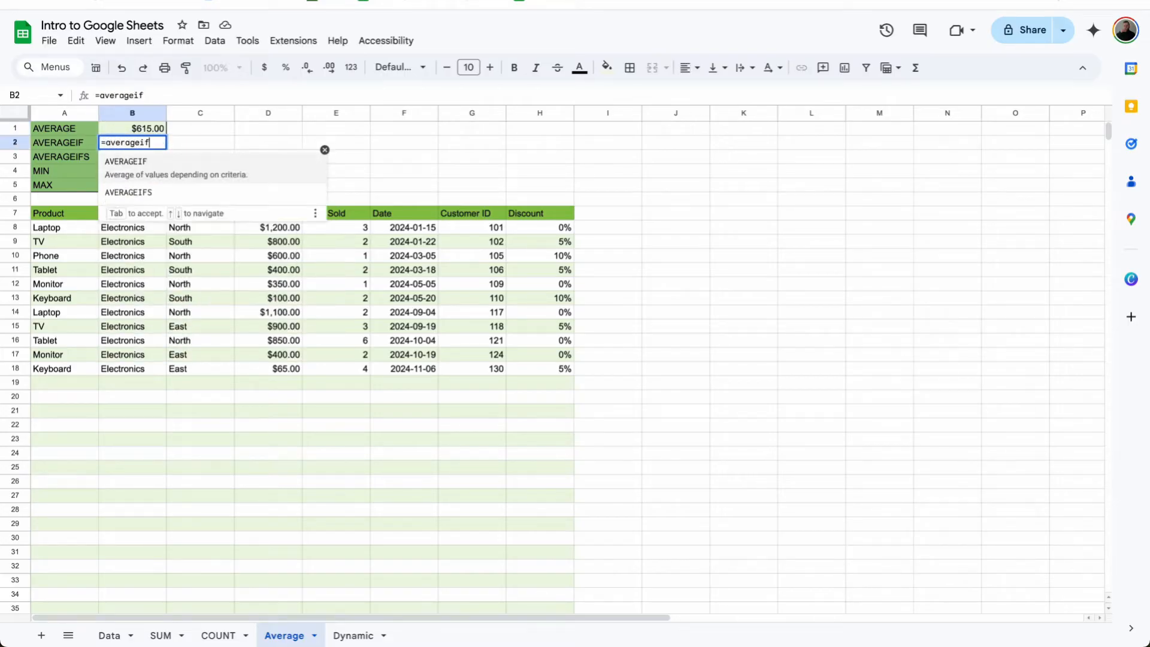
{"action": "left_click", "coordinate": [150, 174]}
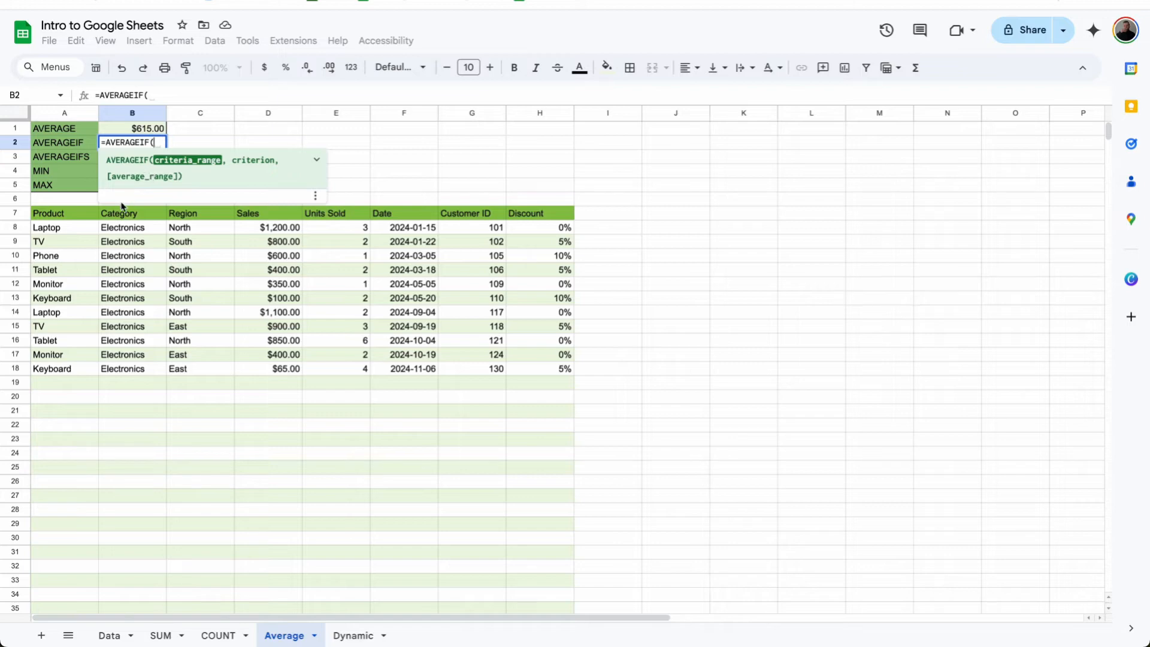
{"action": "left_click_drag", "start_coordinate": [193, 229], "coordinate": [193, 376]}
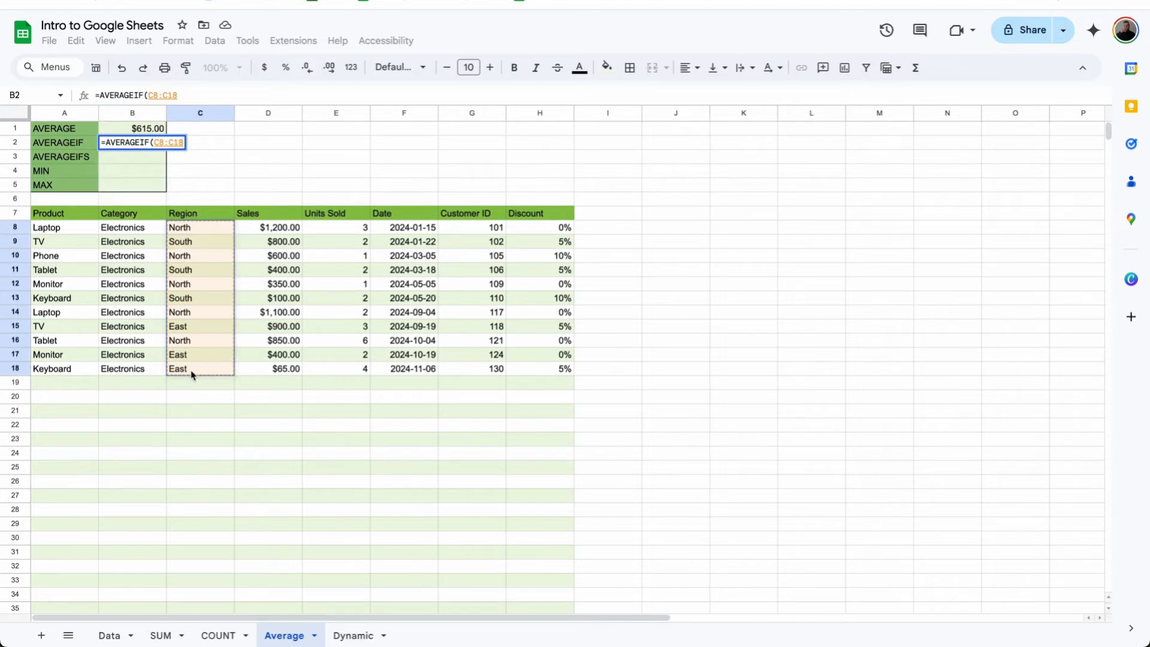
{"action": "type", "text": ","}
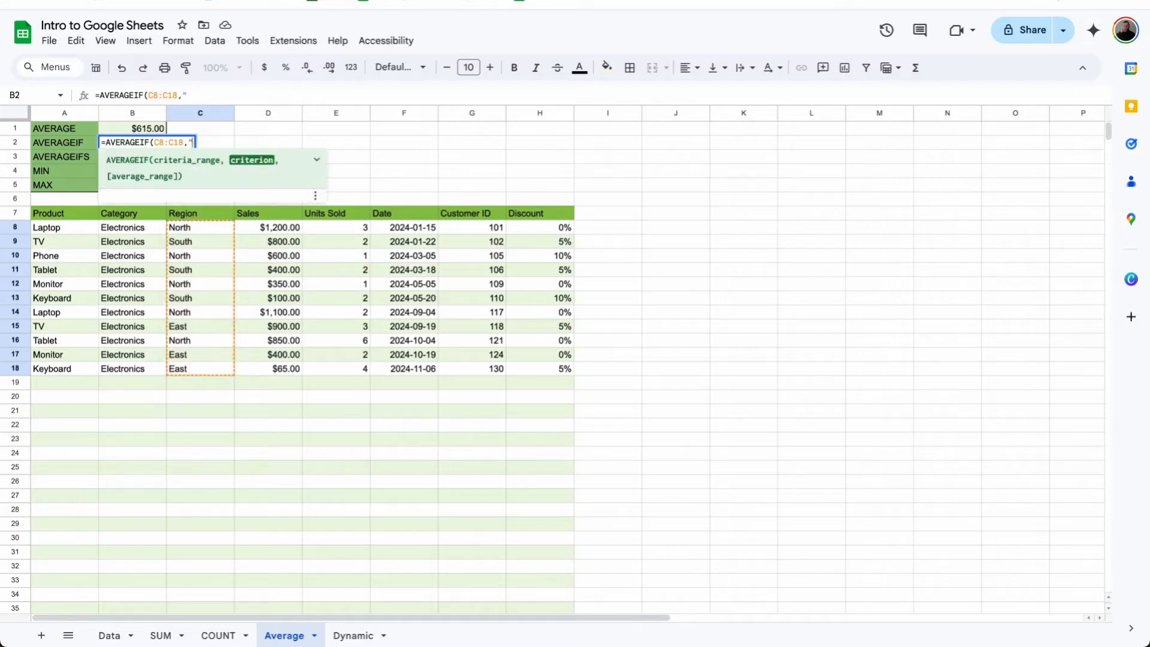
{"action": "type", "text": "\"NORTH\","}
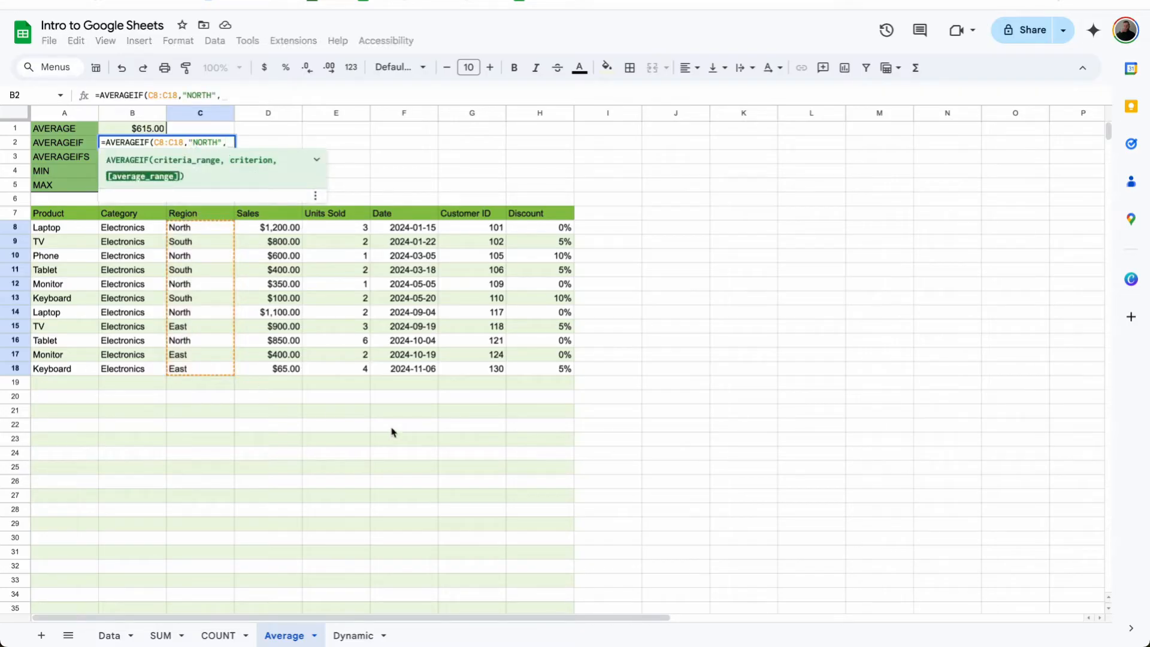
{"action": "left_click", "coordinate": [286, 229]}
{"action": "left_click_drag", "start_coordinate": [286, 245], "coordinate": [281, 368]}
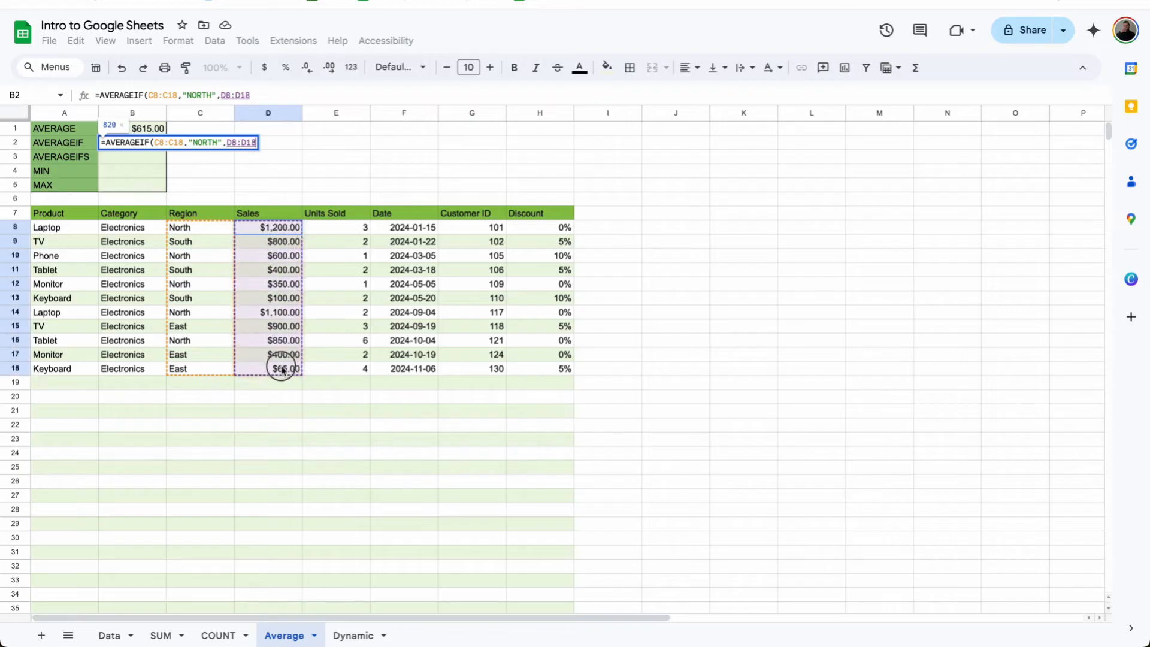
{"action": "key", "text": "Return"}
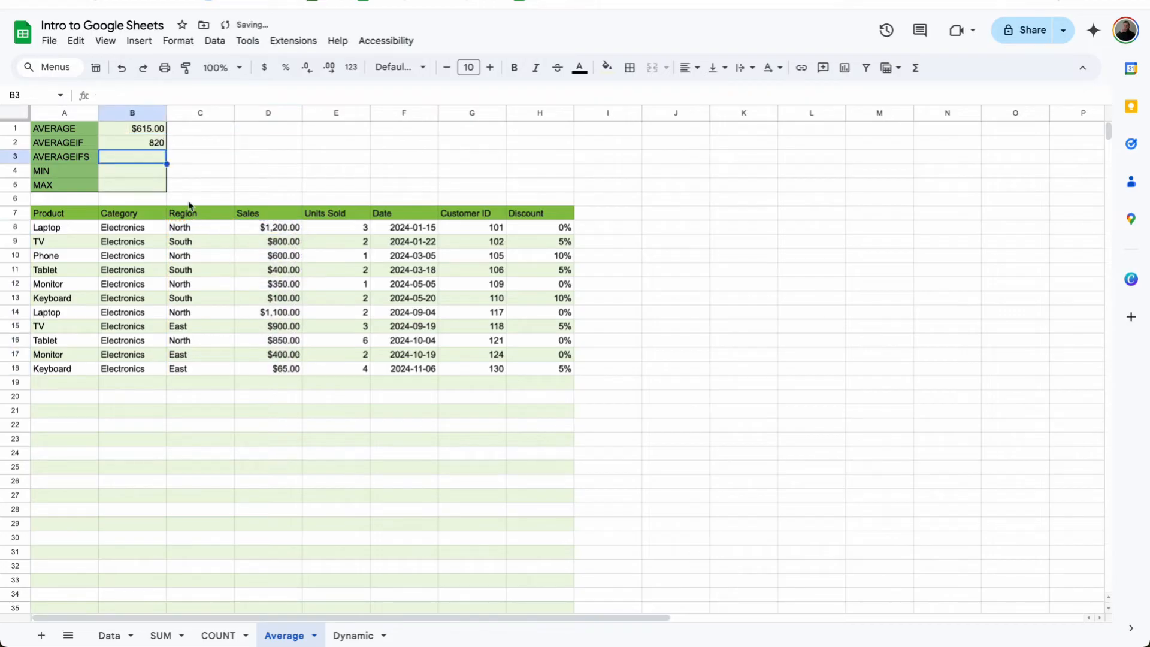
{"action": "left_click", "coordinate": [157, 144]}
{"action": "left_click", "coordinate": [261, 72]}
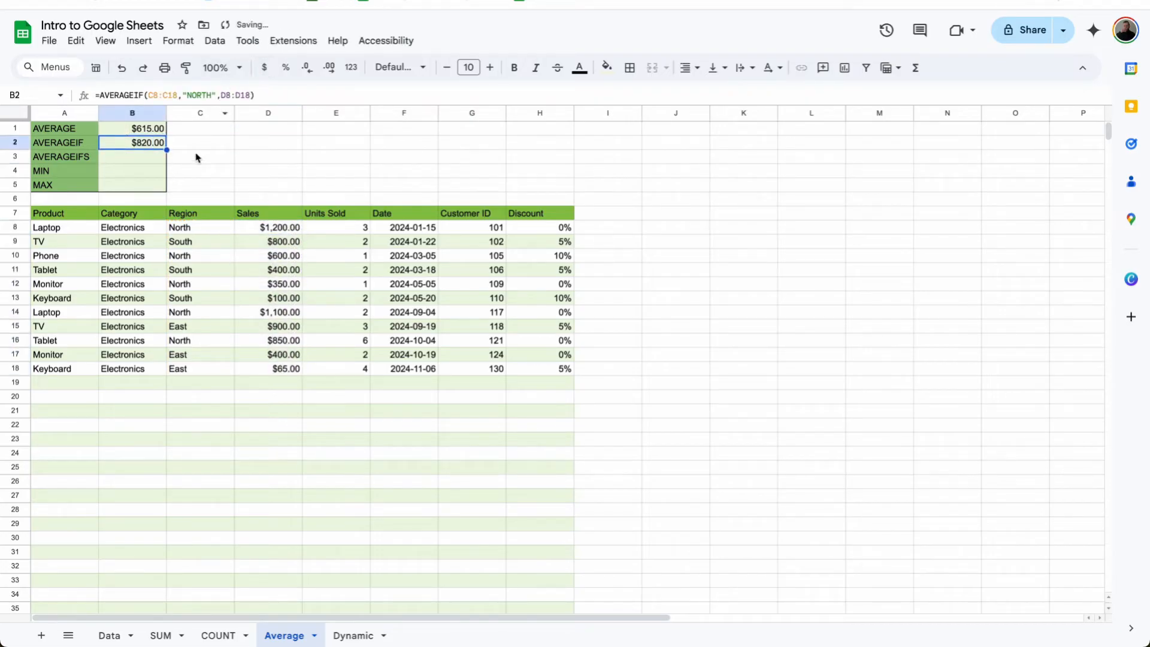
- Start an AVERAGEIFS formula in B3 with the sales range D8:D18, the product range A8:A18 and the criterion "Laptop"
{"action": "left_click", "coordinate": [144, 166]}
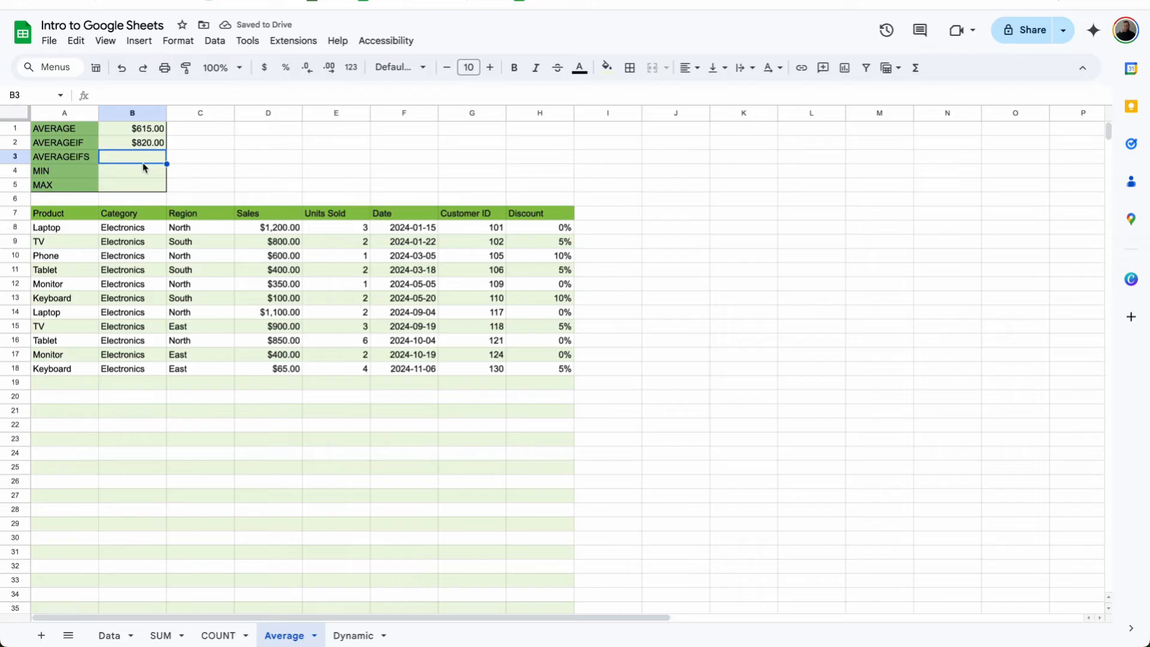
{"action": "type", "text": "="}
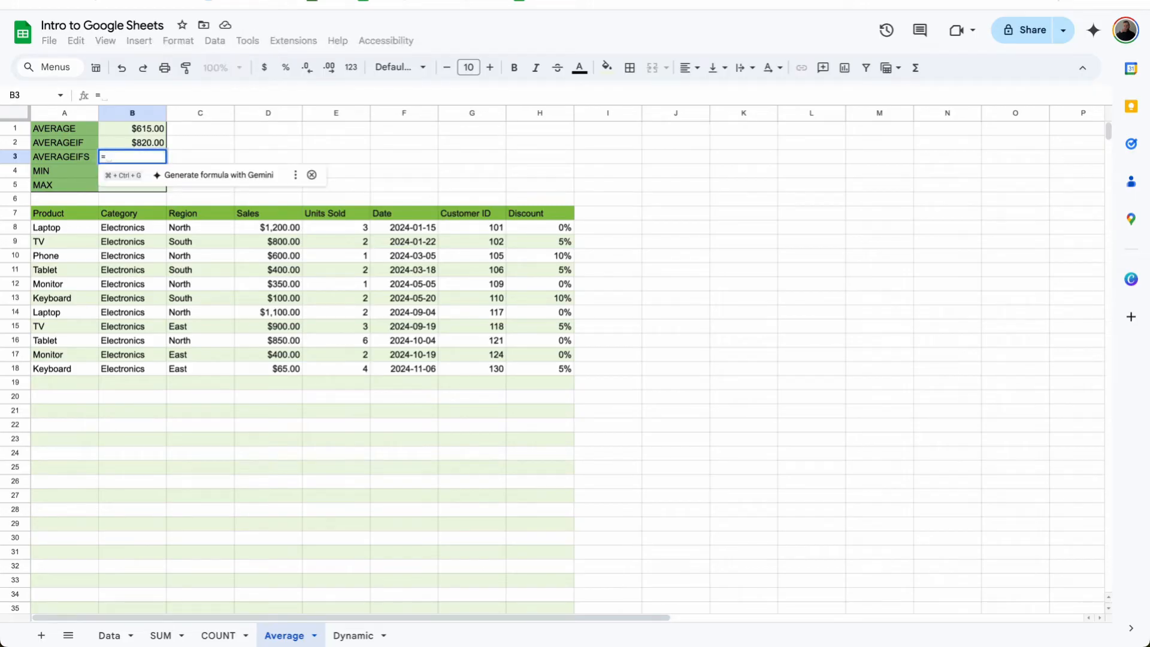
{"action": "type", "text": "averageifs"}
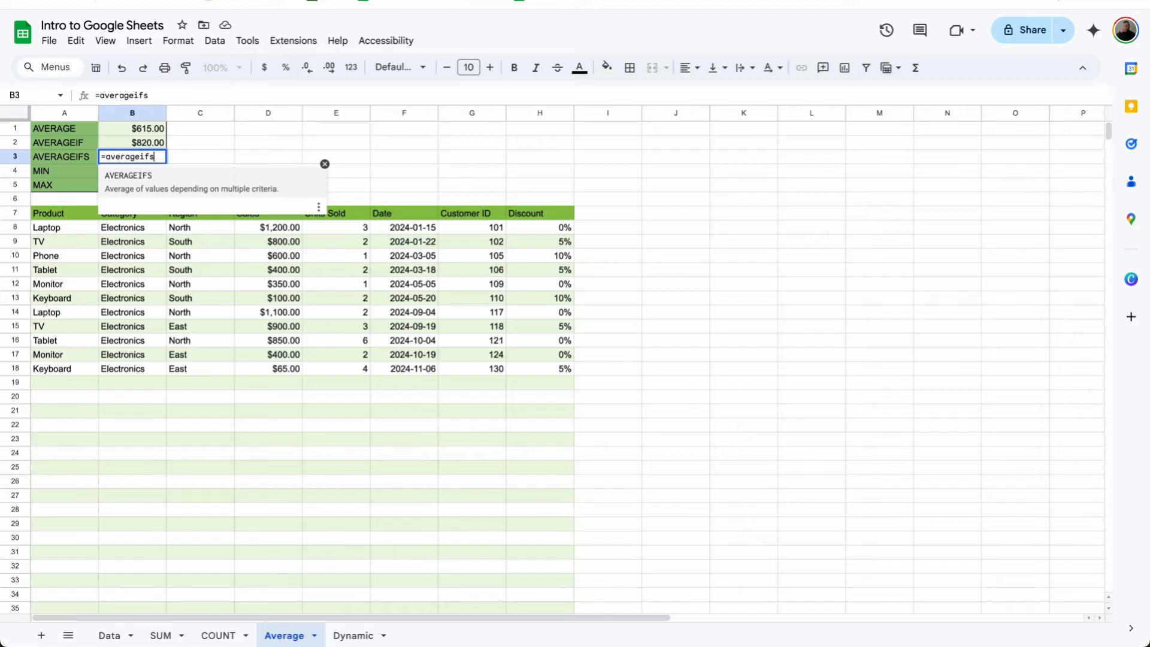
{"action": "left_click", "coordinate": [151, 176]}
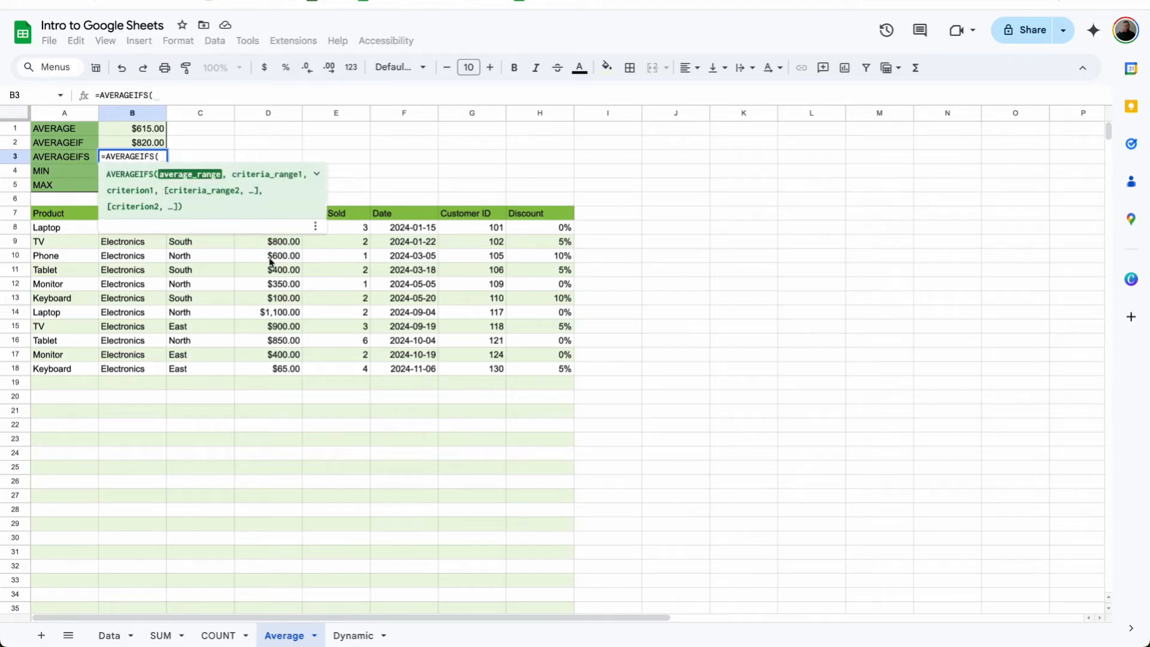
{"action": "left_click_drag", "start_coordinate": [282, 367], "coordinate": [274, 230]}
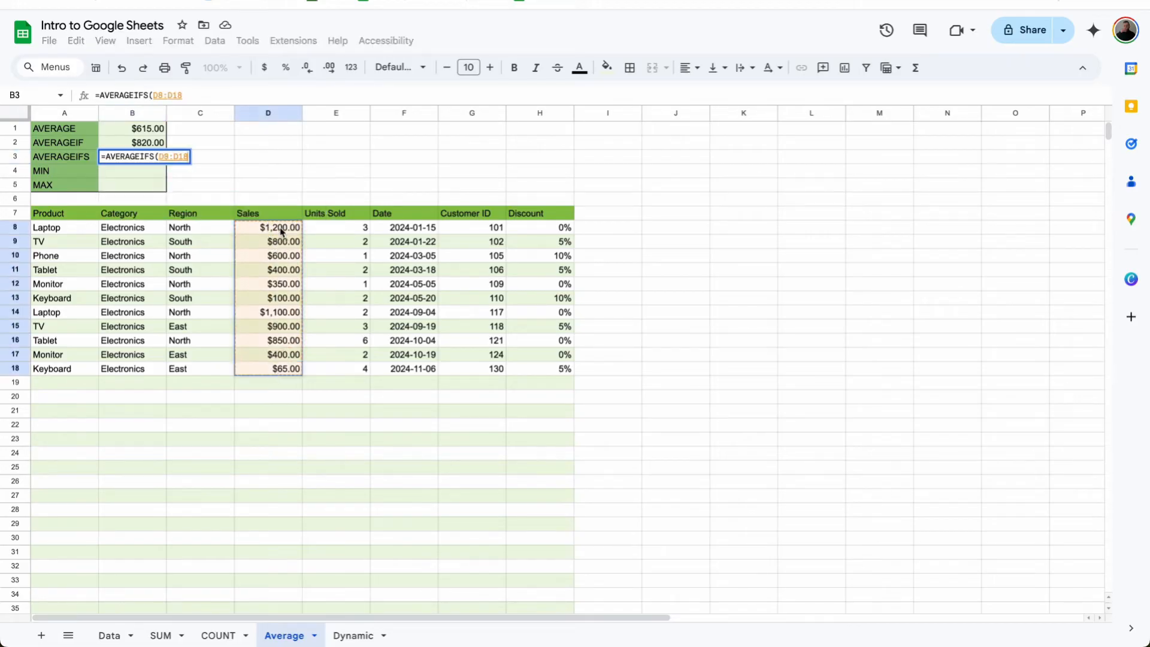
{"action": "type", "text": ","}
{"action": "left_click_drag", "start_coordinate": [46, 227], "coordinate": [46, 372]}
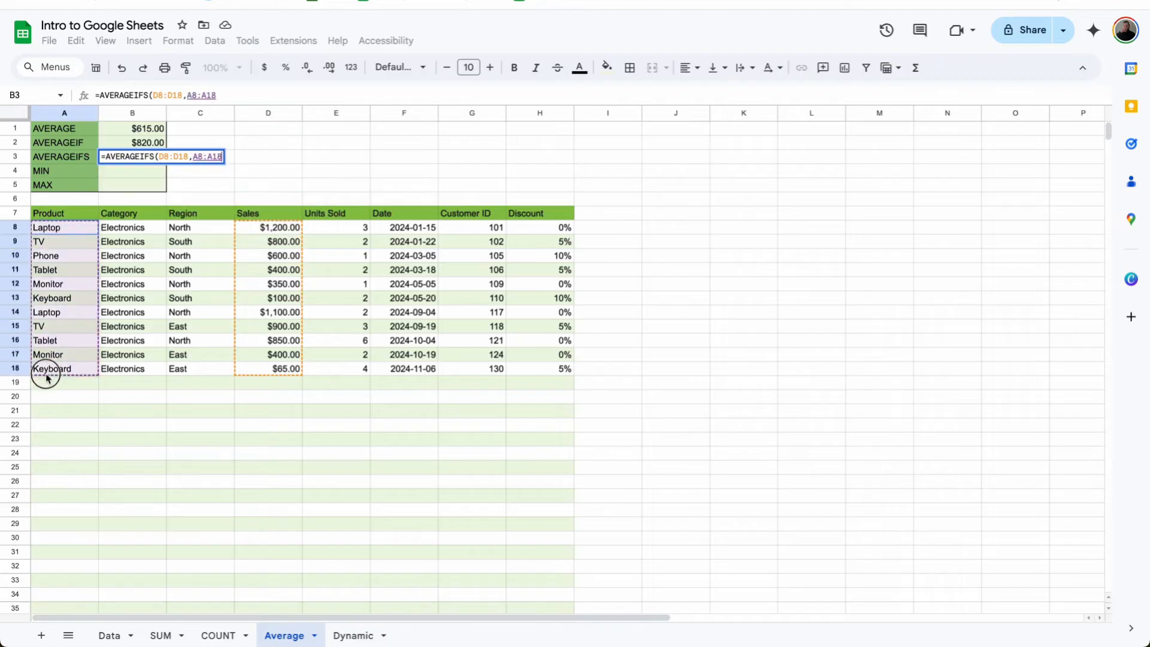
{"action": "type", "text": ",\"Lap"}
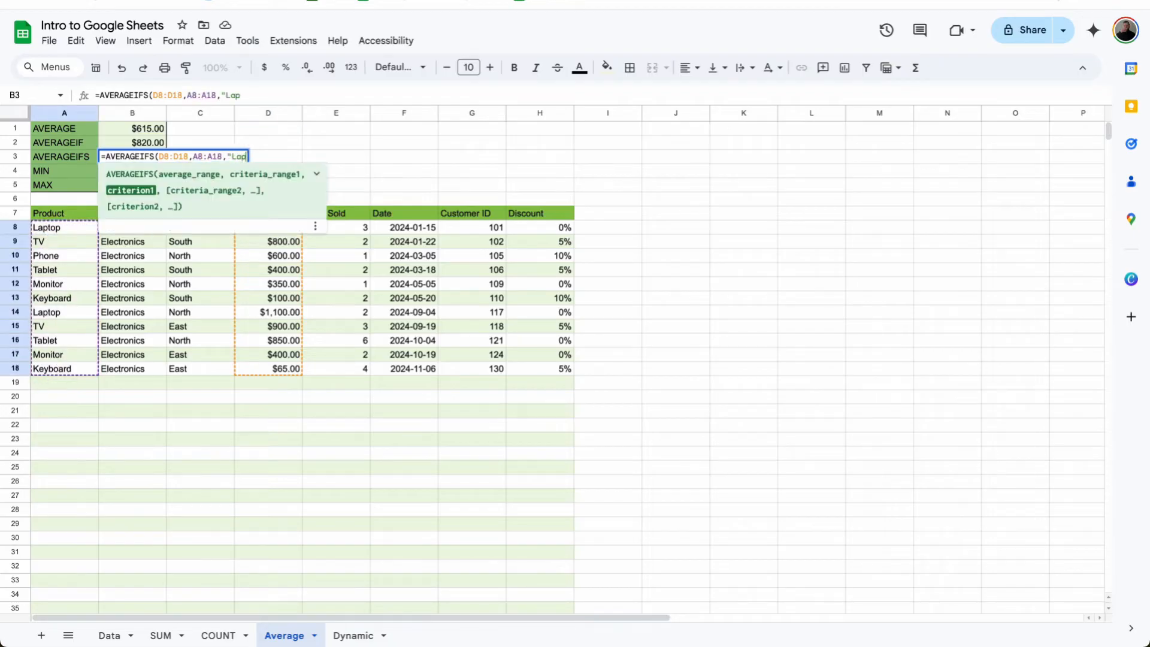
{"action": "type", "text": "top\","}
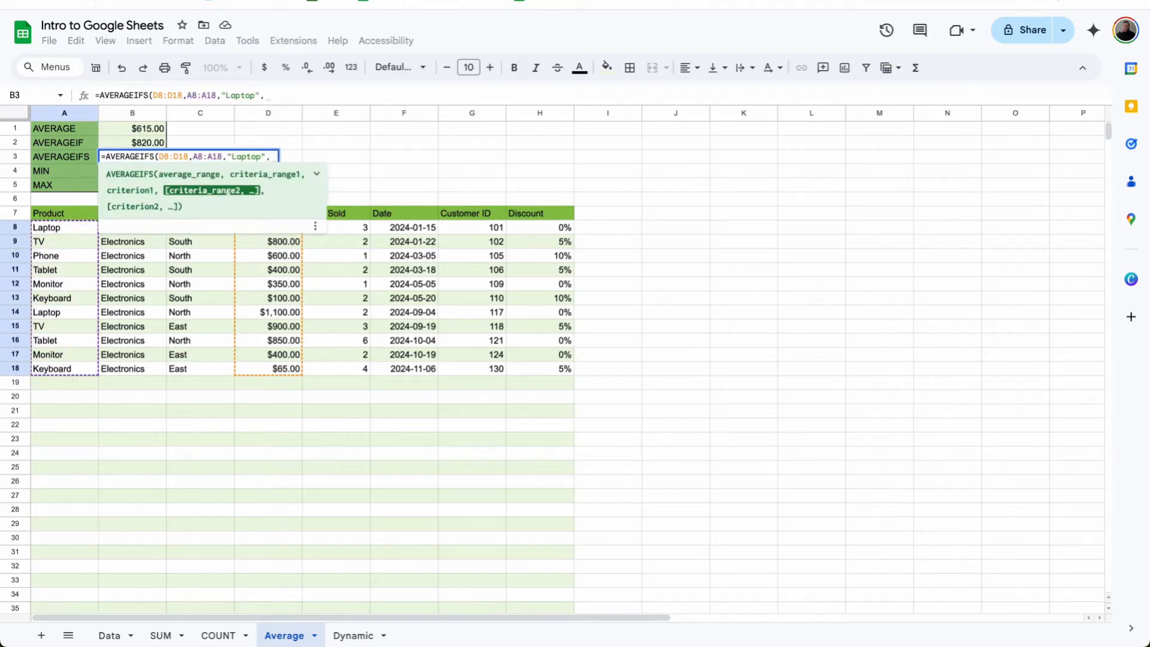
- Complete the AVERAGEIFS formula in B3 with the region range C8:C18 and the criterion "South"
{"action": "left_click_drag", "start_coordinate": [193, 370], "coordinate": [193, 231]}
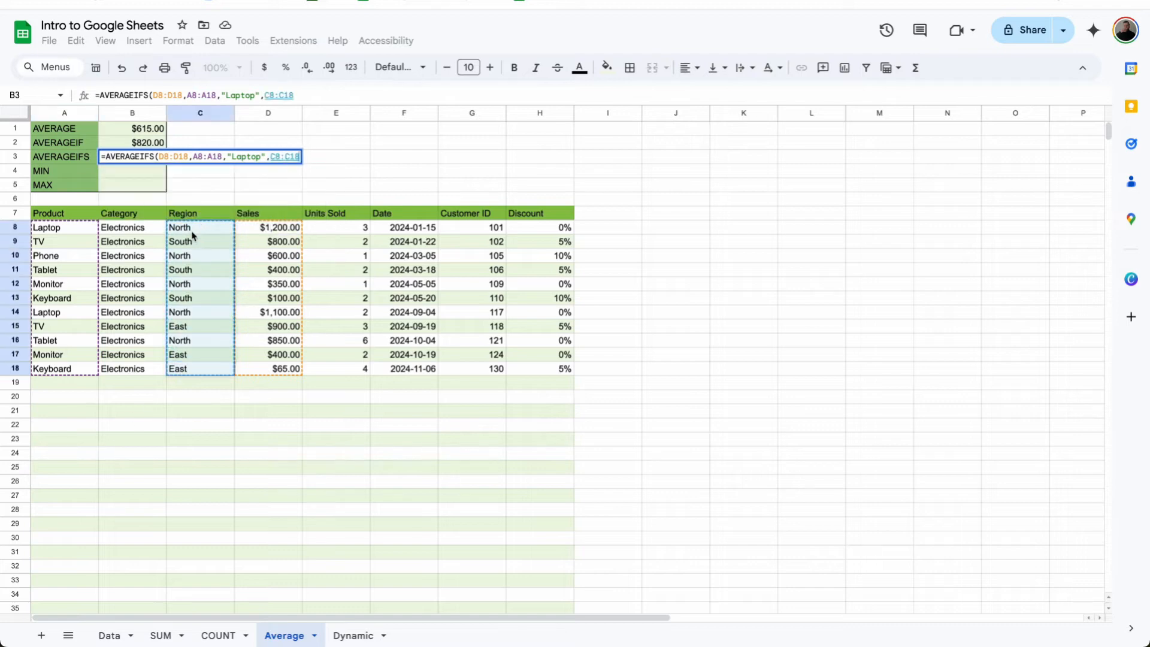
{"action": "type", "text": ",\""}
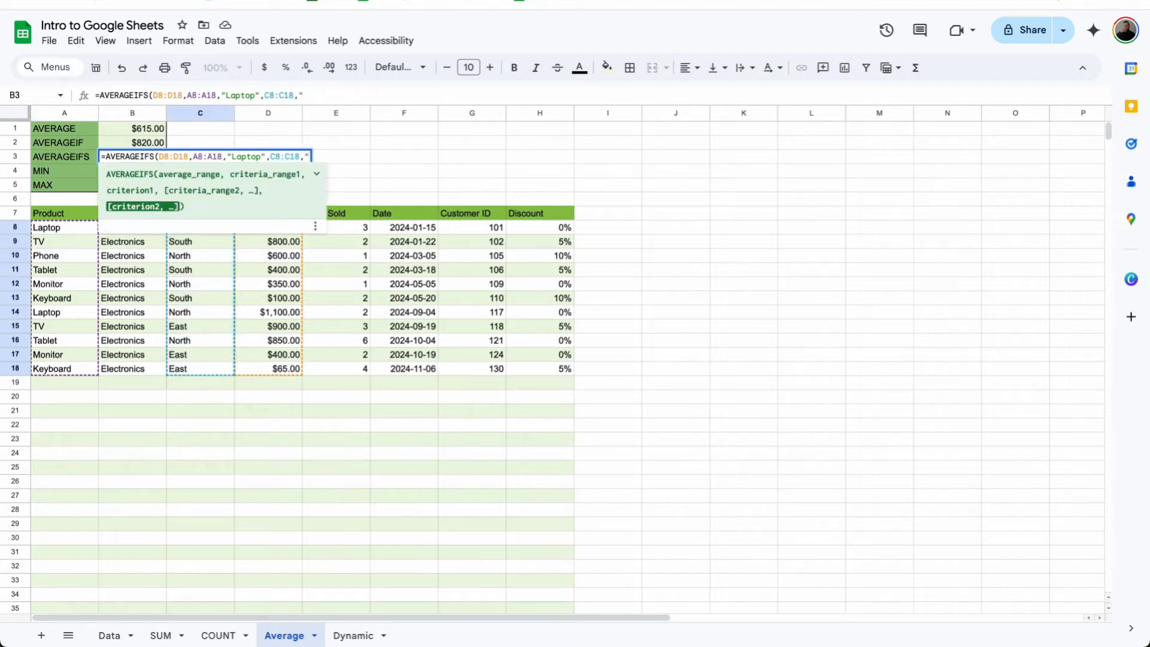
{"action": "type", "text": "South\""}
{"action": "key", "text": "Return"}
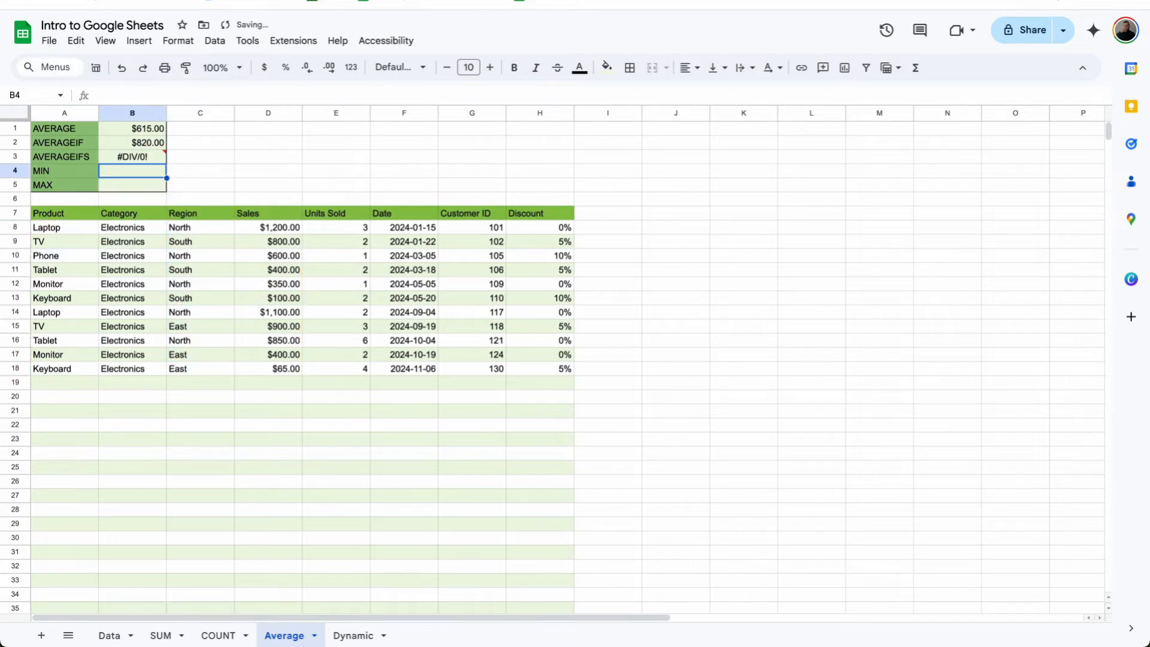
- Change the region criterion of the AVERAGEIFS formula in B3 to "North" and format B3 as currency
{"action": "left_click", "coordinate": [143, 160]}
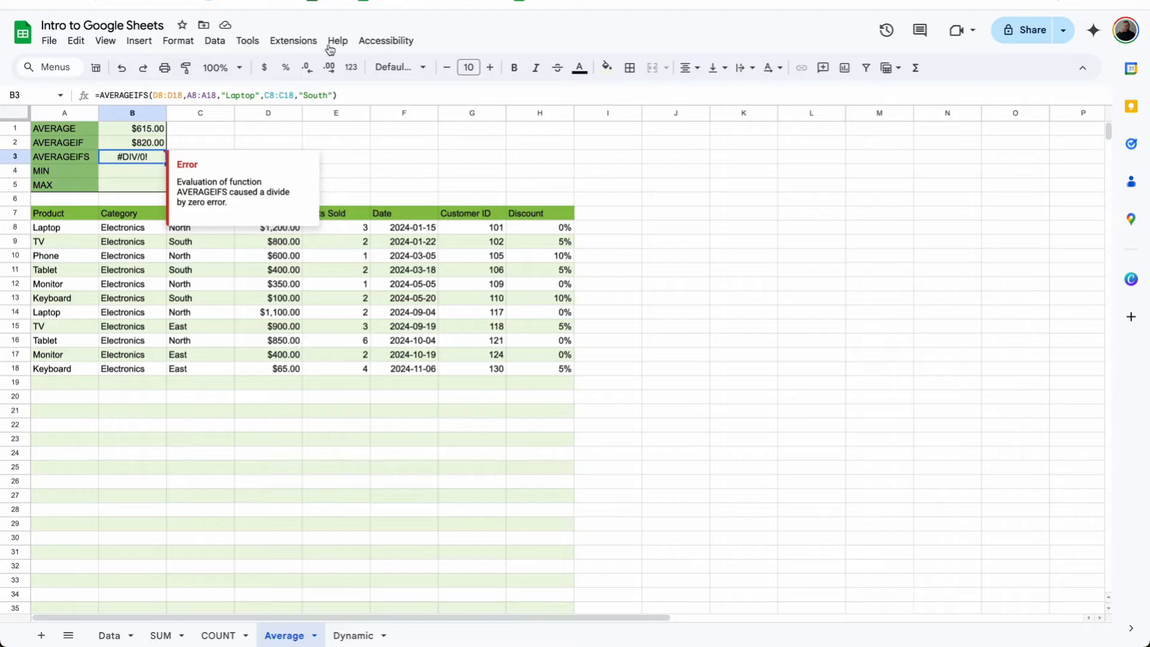
{"action": "left_click", "coordinate": [329, 94]}
{"action": "double_click", "coordinate": [315, 94]}
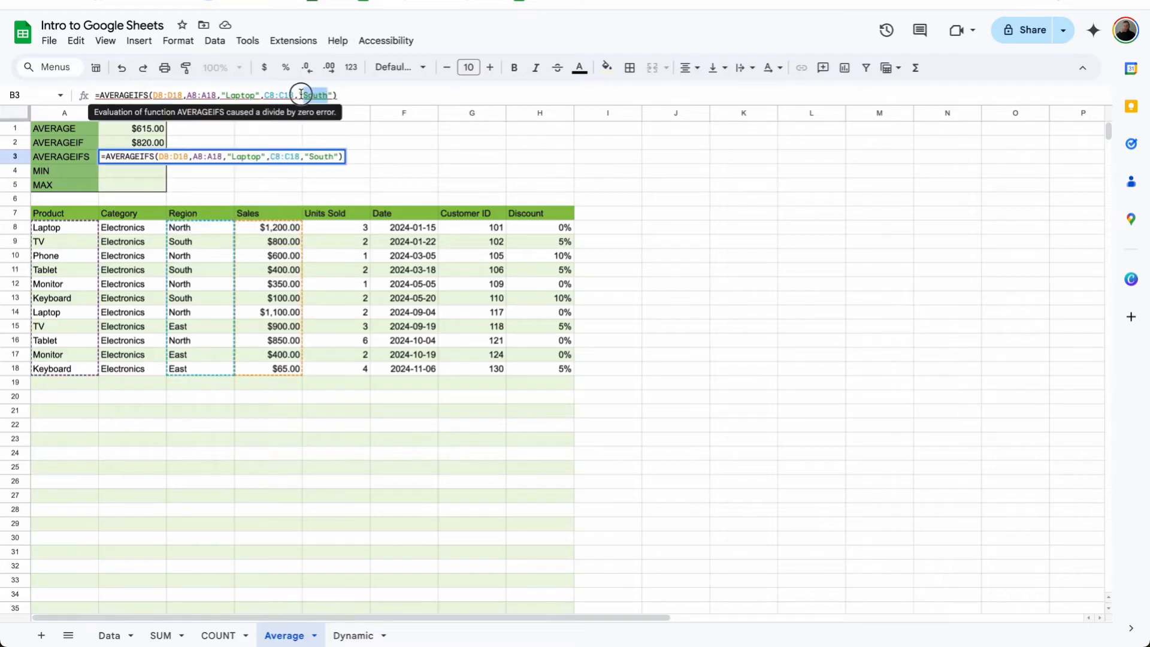
{"action": "type", "text": "North"}
{"action": "key", "text": "Return"}
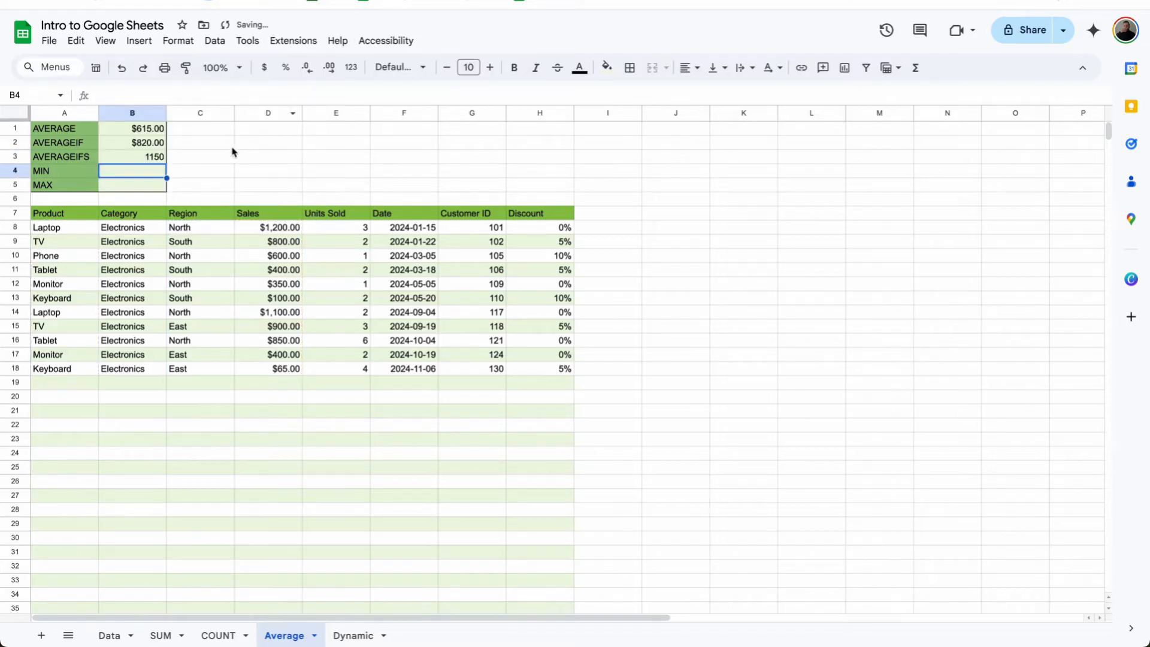
{"action": "left_click", "coordinate": [150, 157]}
{"action": "left_click", "coordinate": [266, 69]}
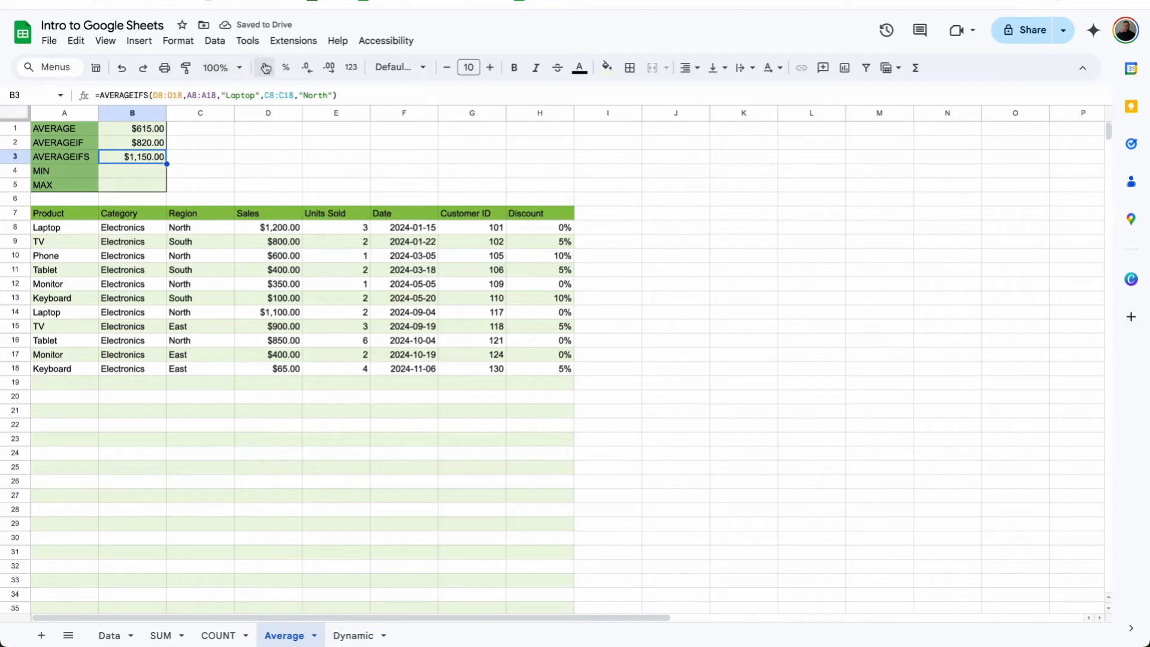
- Enter a MIN formula in B4 over the sales range D8:D19
{"action": "left_click", "coordinate": [154, 172]}
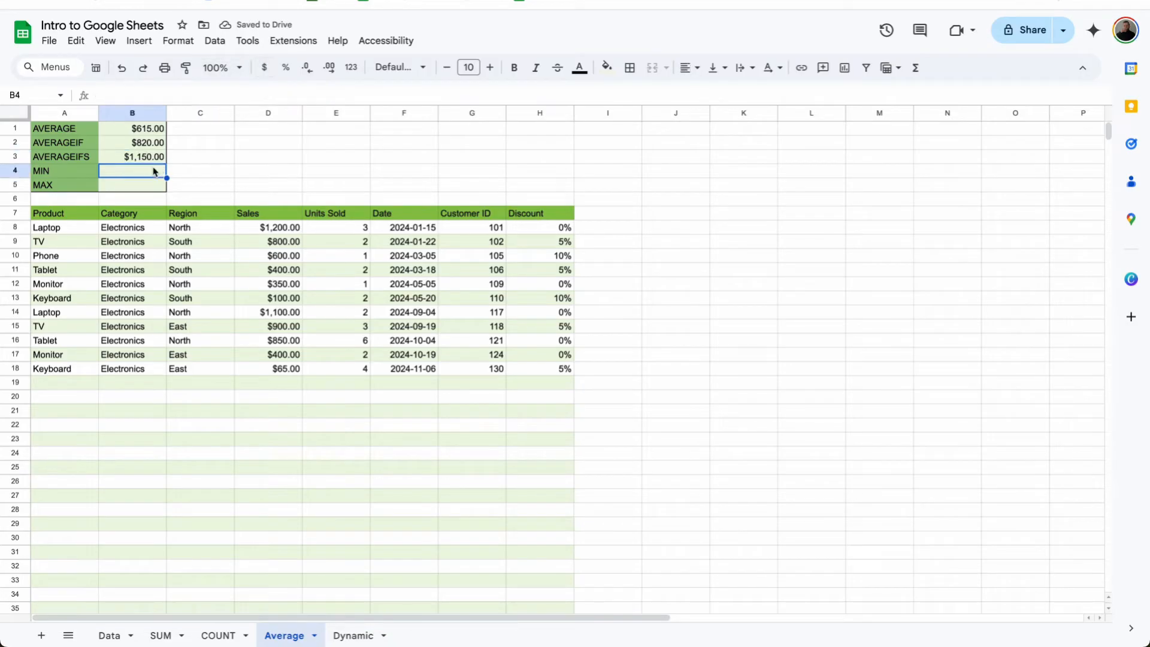
{"action": "type", "text": "=min"}
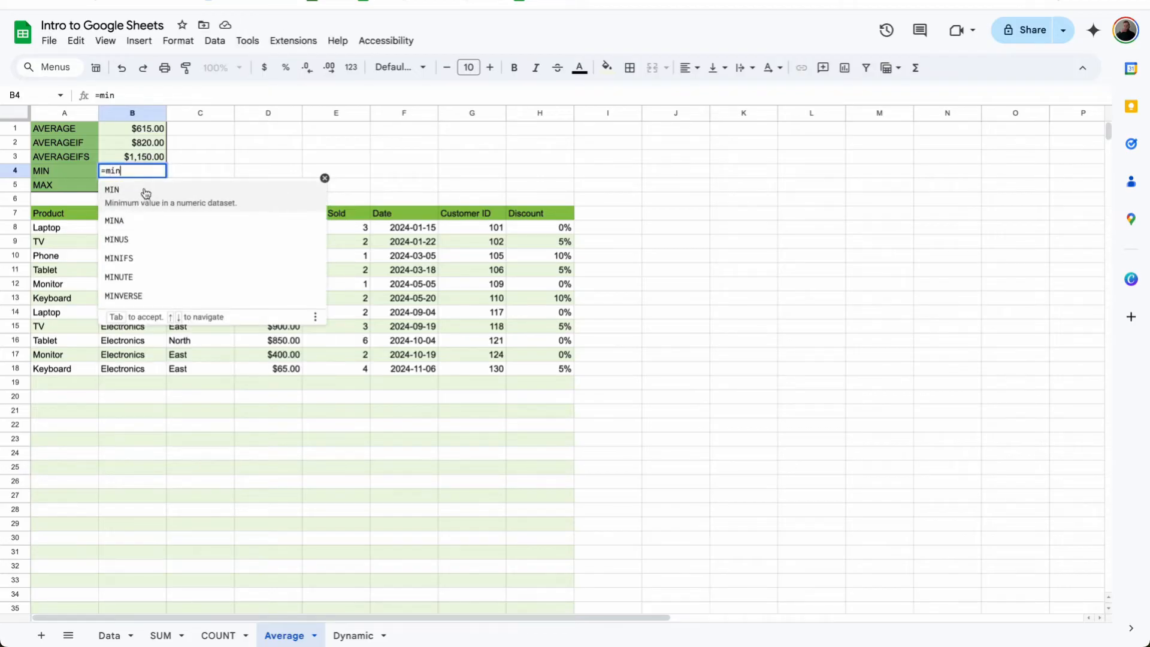
{"action": "left_click", "coordinate": [144, 189]}
{"action": "left_click_drag", "start_coordinate": [263, 383], "coordinate": [268, 230]}
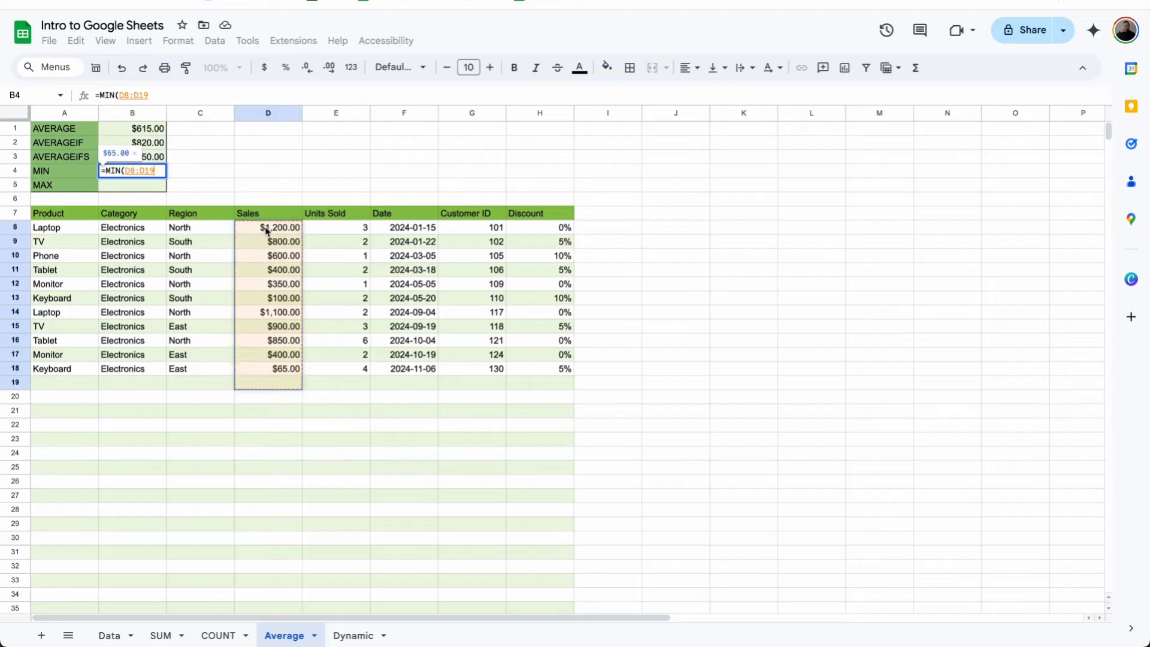
{"action": "key", "text": "Return"}
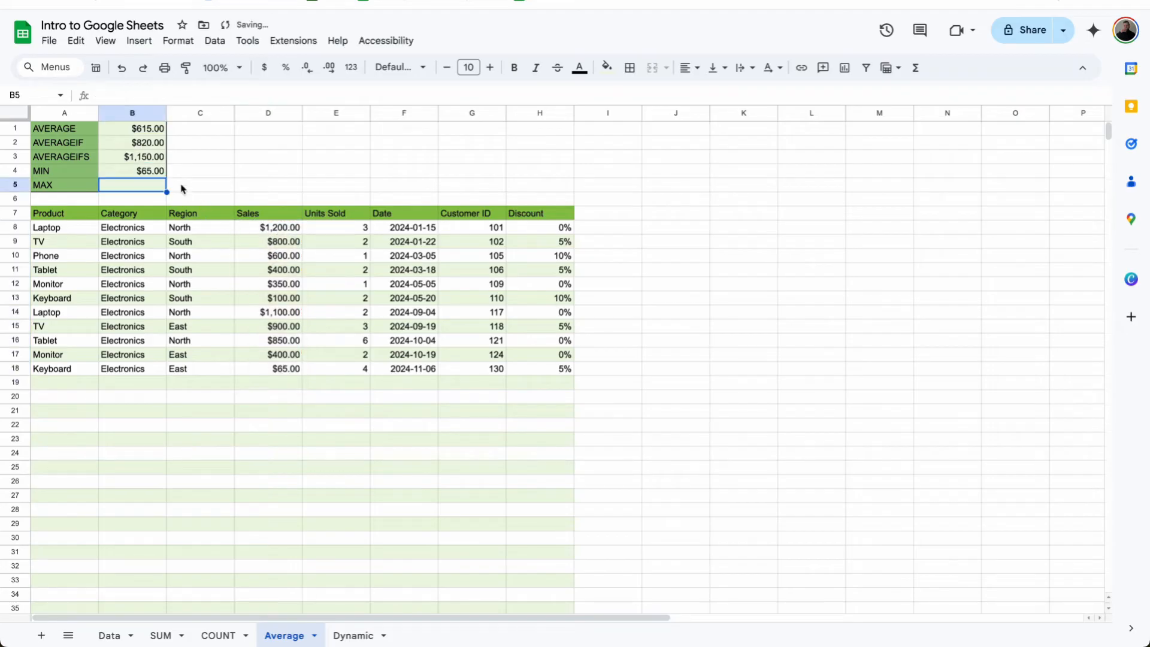
{"action": "left_click", "coordinate": [159, 174]}
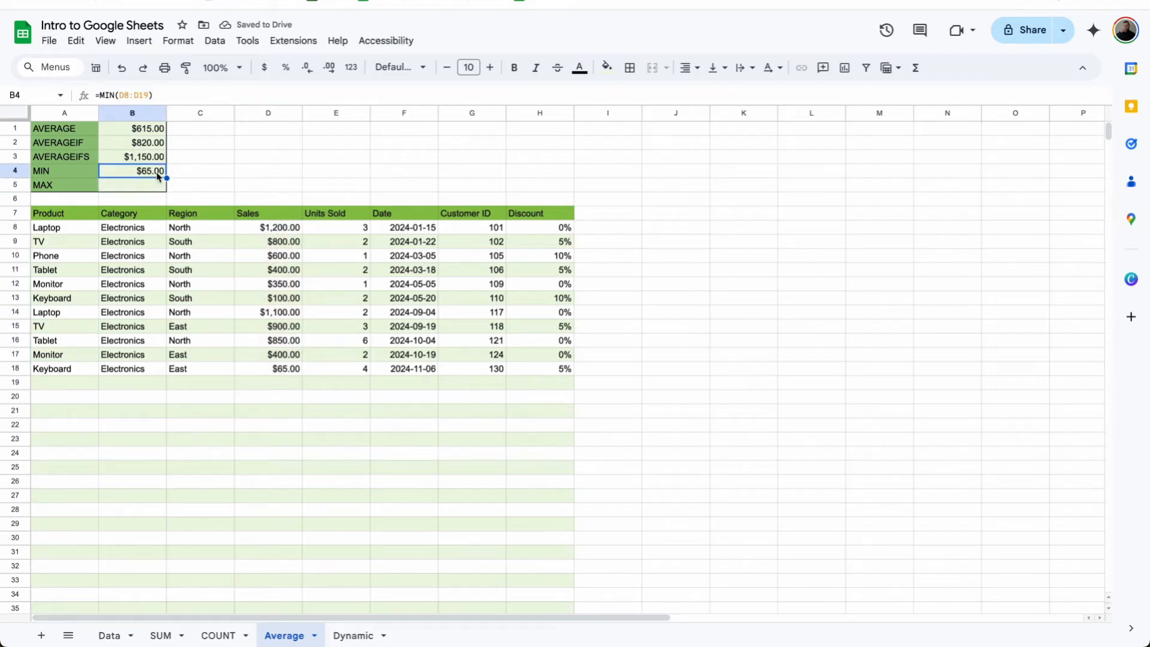
- Enter a MAX formula in B5 over the sales values in D8:D18
{"action": "left_click", "coordinate": [141, 187]}
{"action": "type", "text": "=max"}
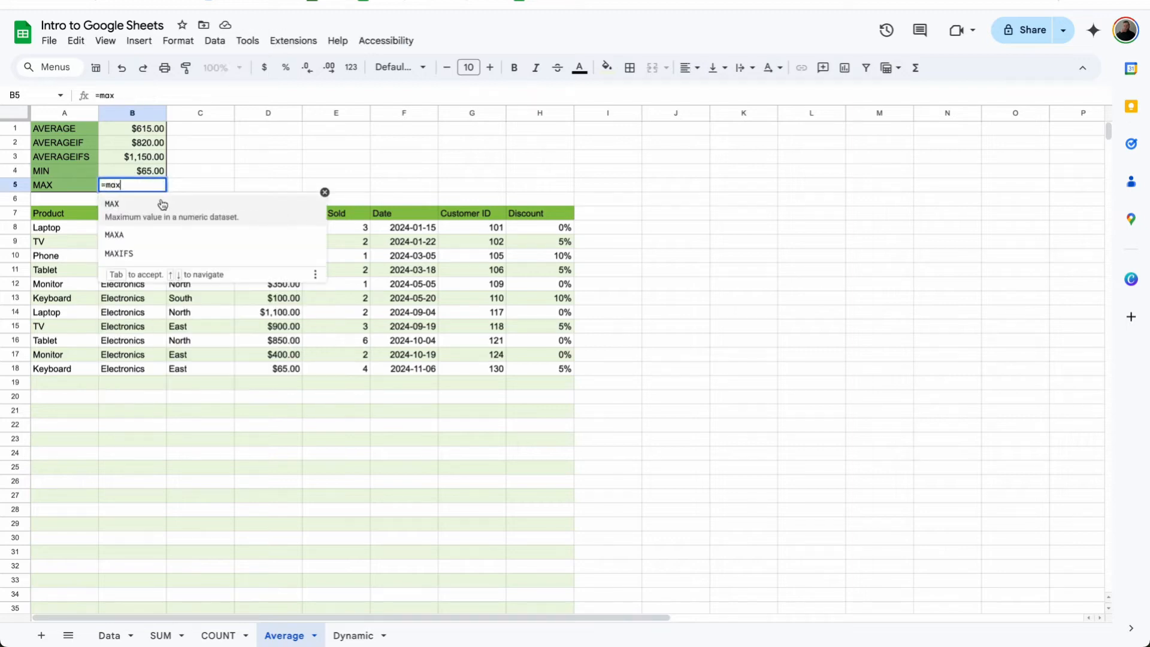
{"action": "key", "text": "Tab"}
{"action": "left_click_drag", "start_coordinate": [285, 366], "coordinate": [286, 228]}
{"action": "key", "text": "Return"}
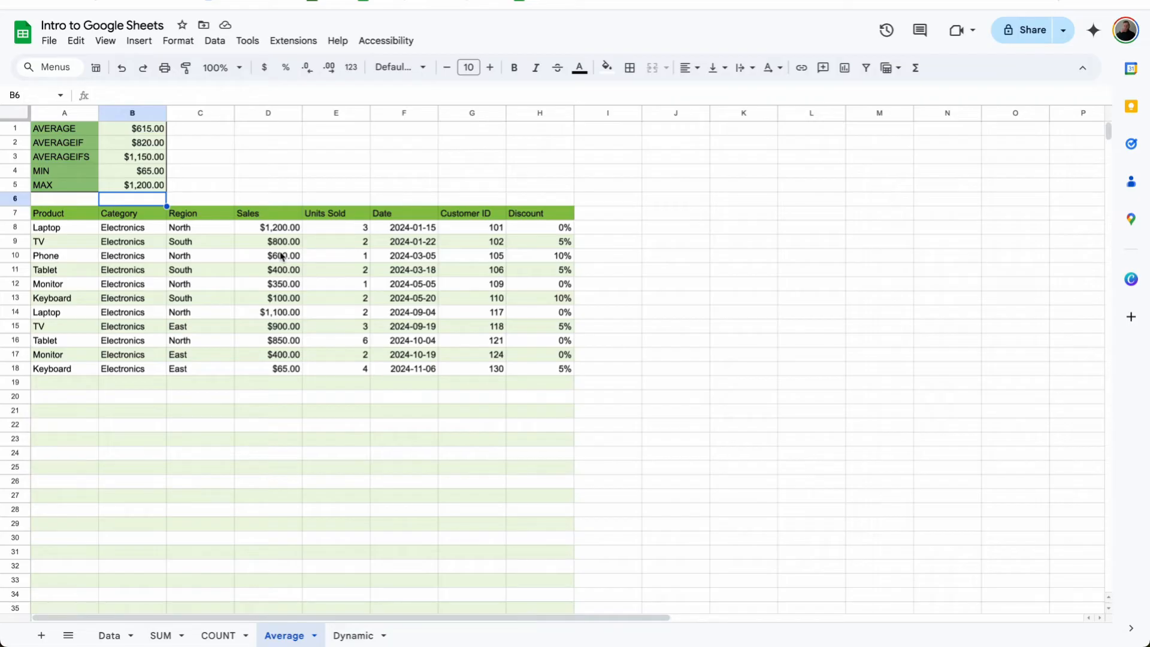
- On the Dynamic sheet, enter a UNIQUE formula in A2 over the product range A10:A20
{"action": "left_click", "coordinate": [354, 635]}
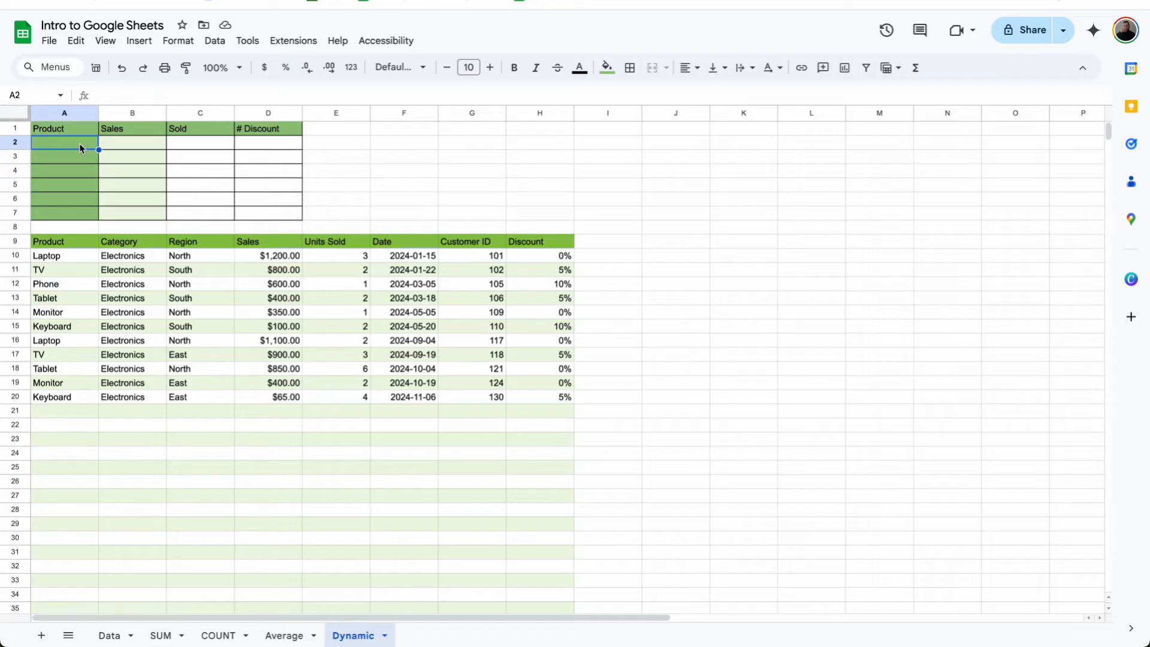
{"action": "type", "text": "=UNI"}
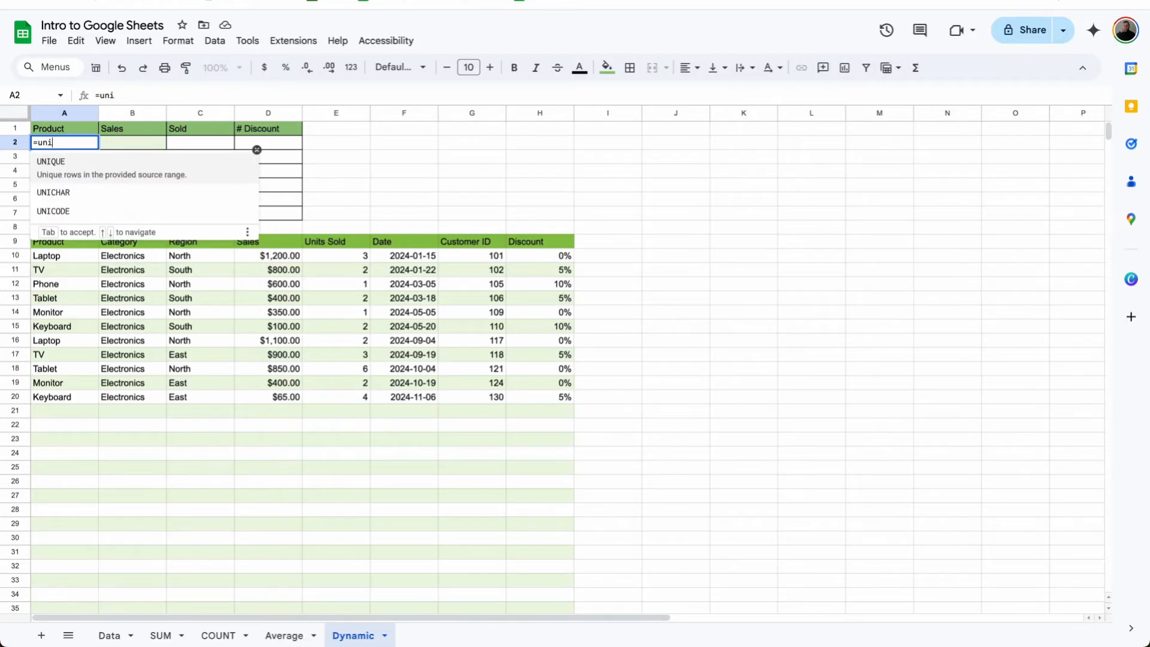
{"action": "left_click", "coordinate": [87, 165]}
{"action": "left_click_drag", "start_coordinate": [60, 256], "coordinate": [52, 393]}
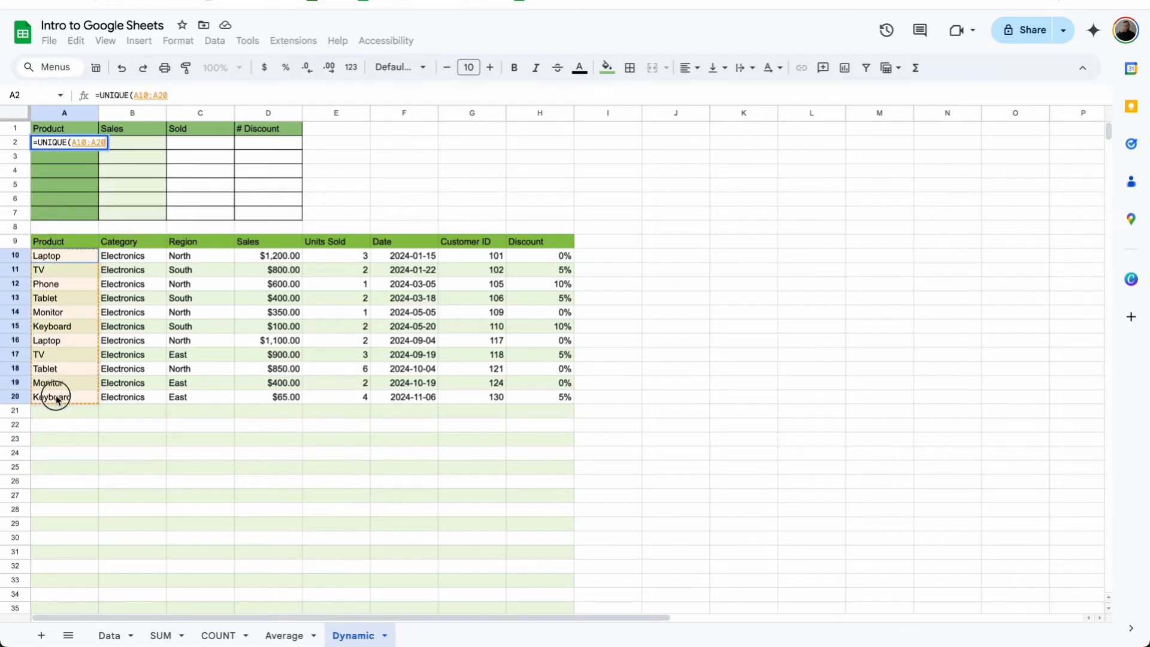
{"action": "key", "text": "Return"}
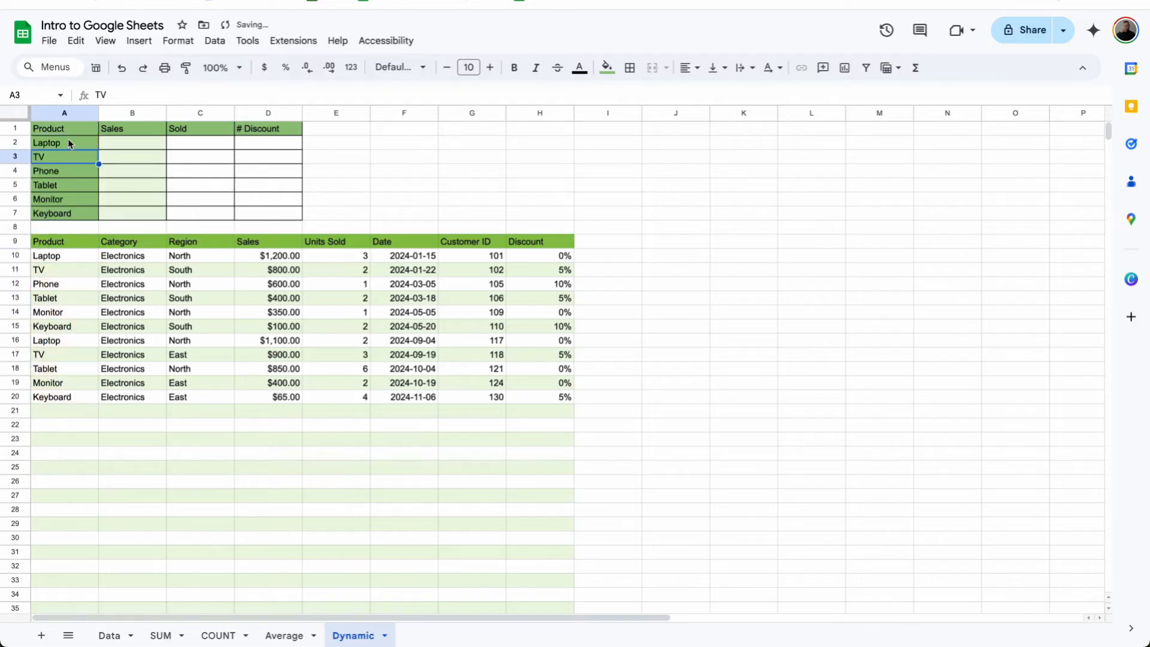
- Start a SUMIF formula in B2 with the open-ended product range A10:A
{"action": "left_click", "coordinate": [137, 147]}
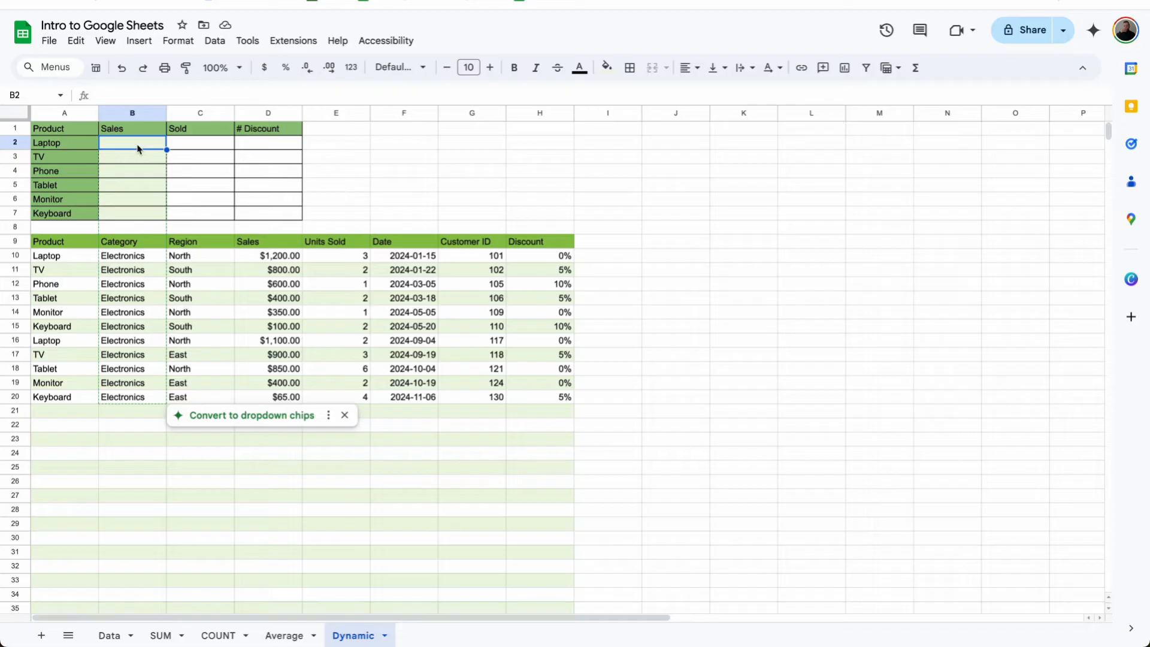
{"action": "type", "text": "="}
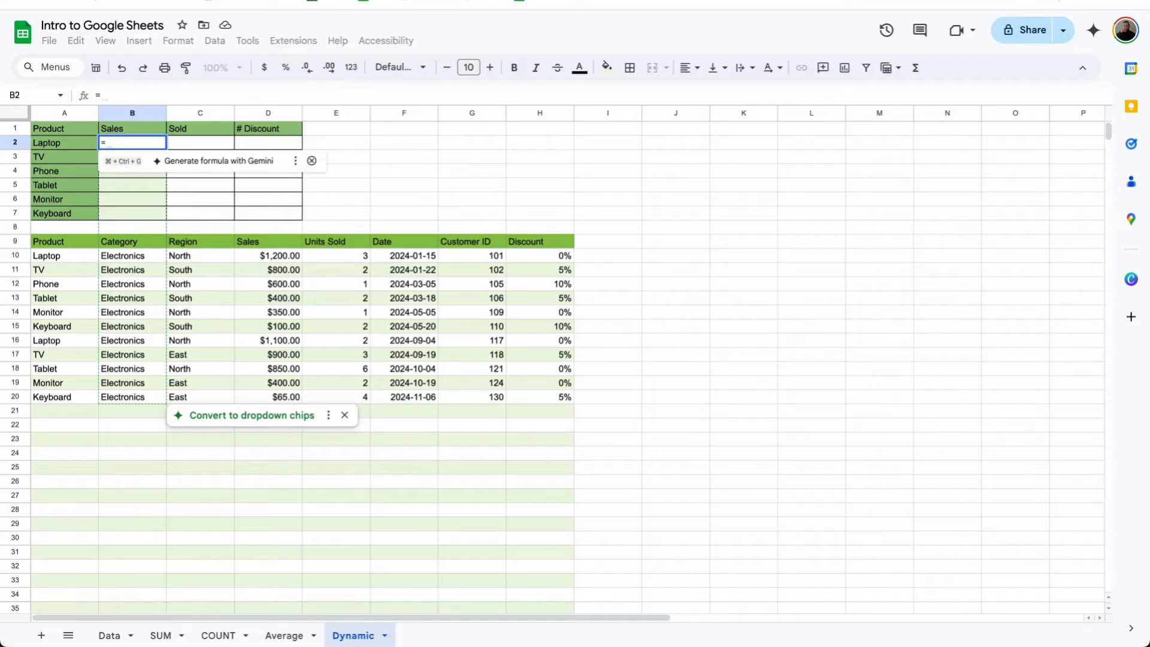
{"action": "type", "text": "sumif"}
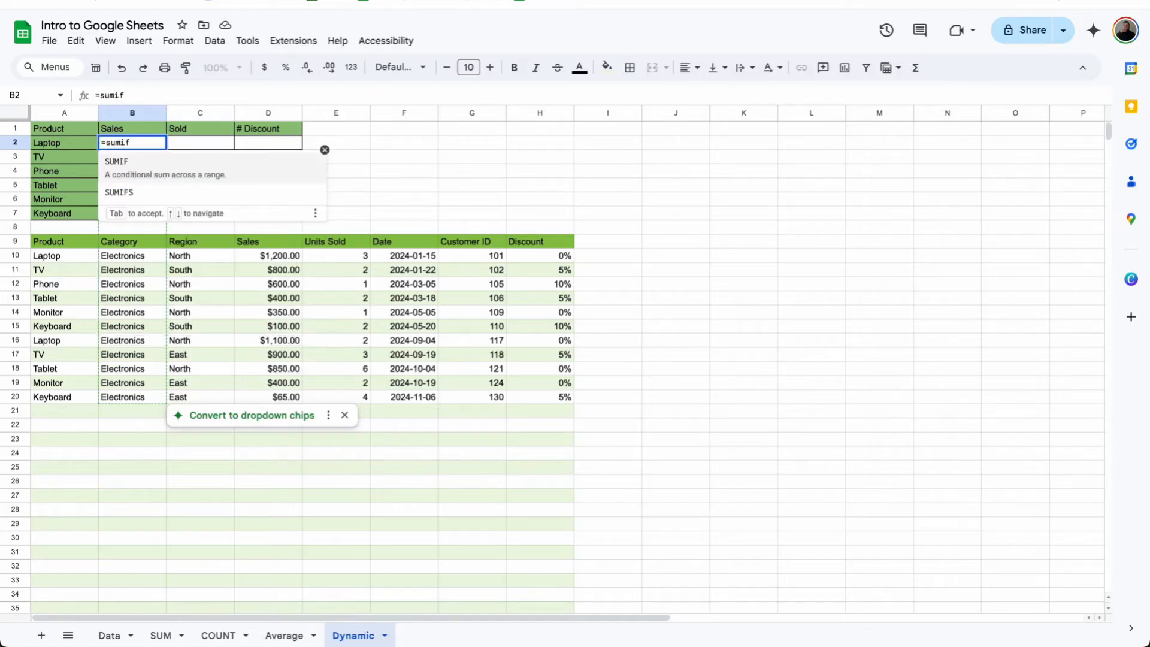
{"action": "key", "text": "Tab"}
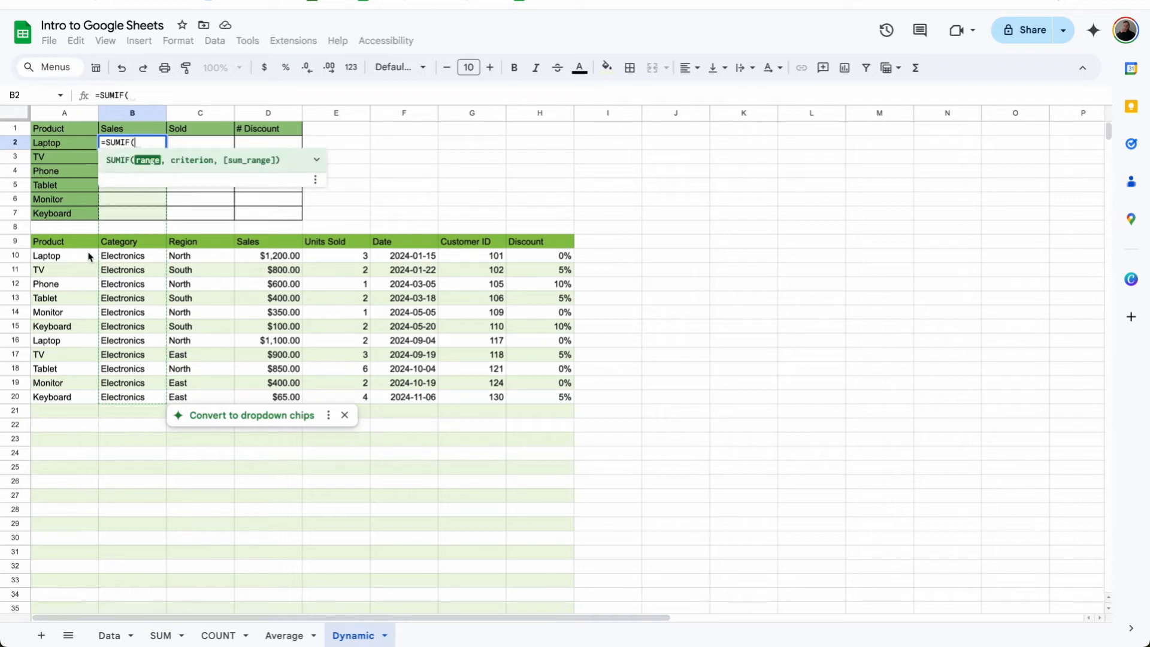
{"action": "left_click_drag", "start_coordinate": [85, 256], "coordinate": [71, 400]}
{"action": "key", "text": "BackSpace"}
{"action": "key", "text": "BackSpace"}
{"action": "type", "text": ","}
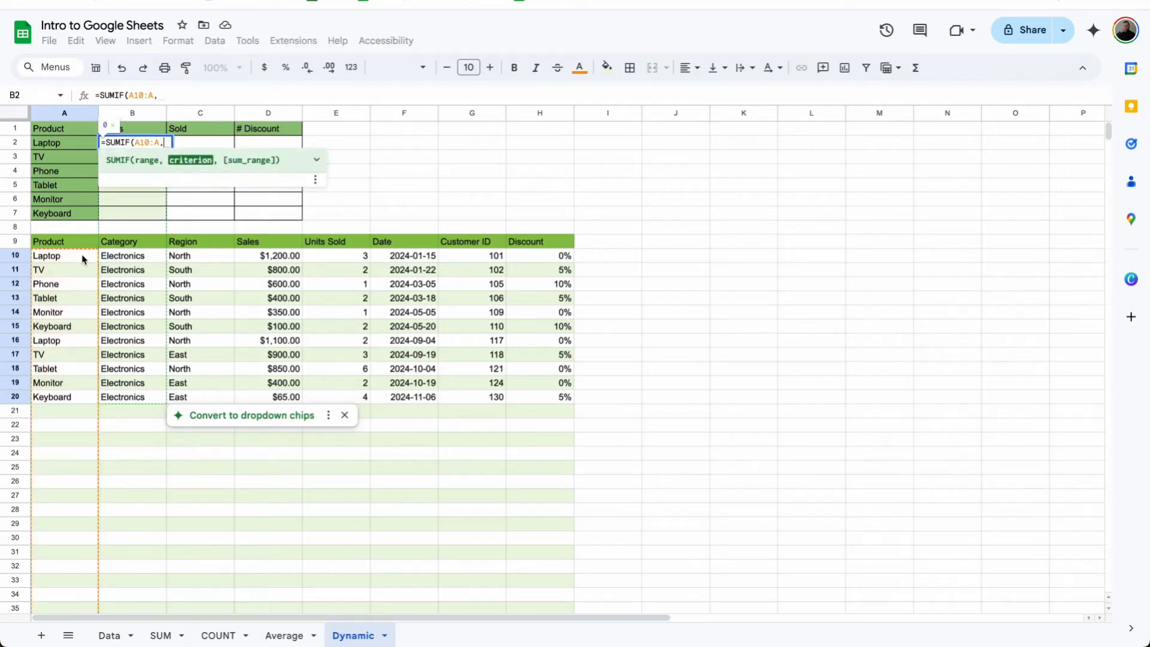
- Complete the SUMIF formula in B2 with criterion A2 and sum range D10:D, and format B2 as currency
{"action": "left_click", "coordinate": [62, 145]}
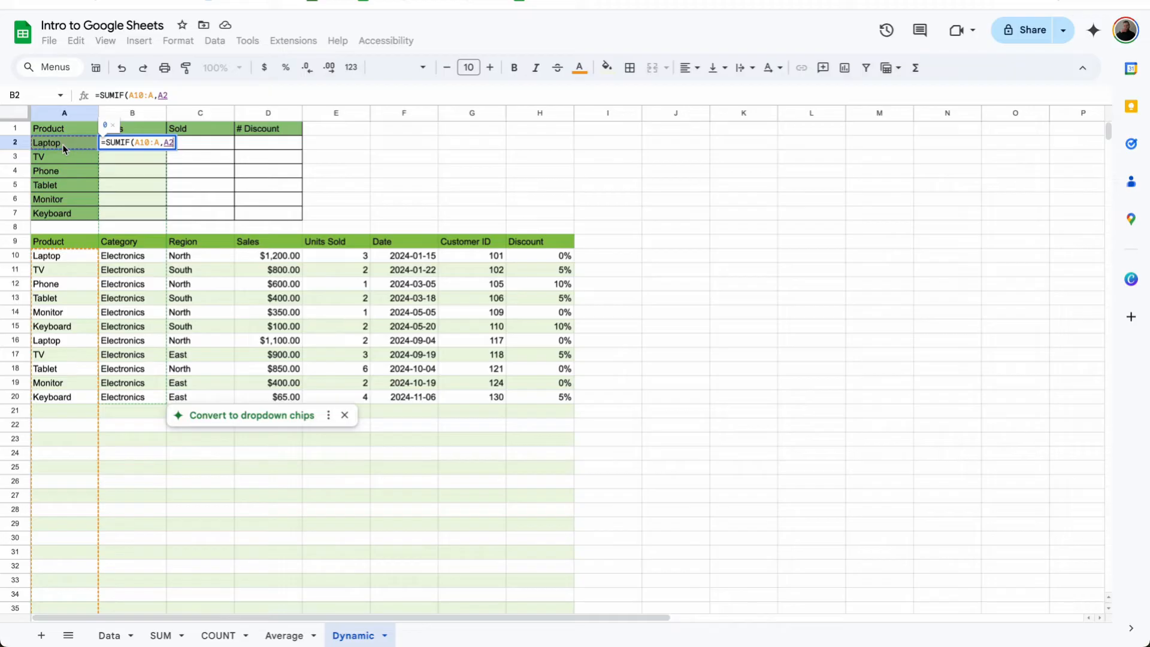
{"action": "type", "text": ","}
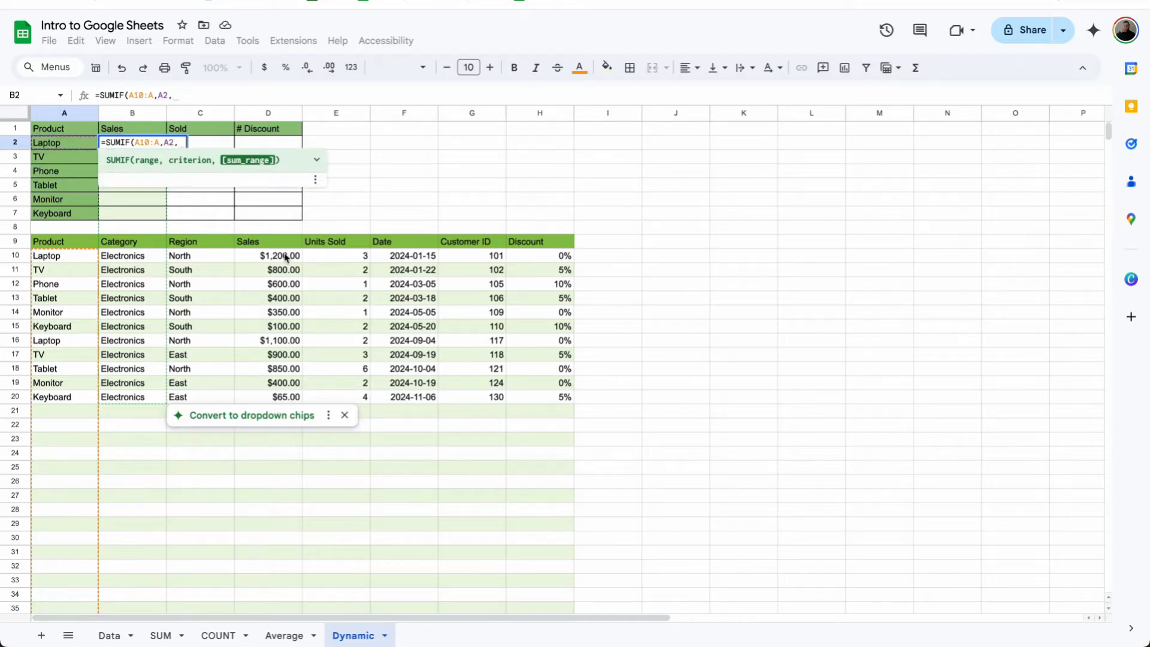
{"action": "left_click_drag", "start_coordinate": [286, 257], "coordinate": [288, 396]}
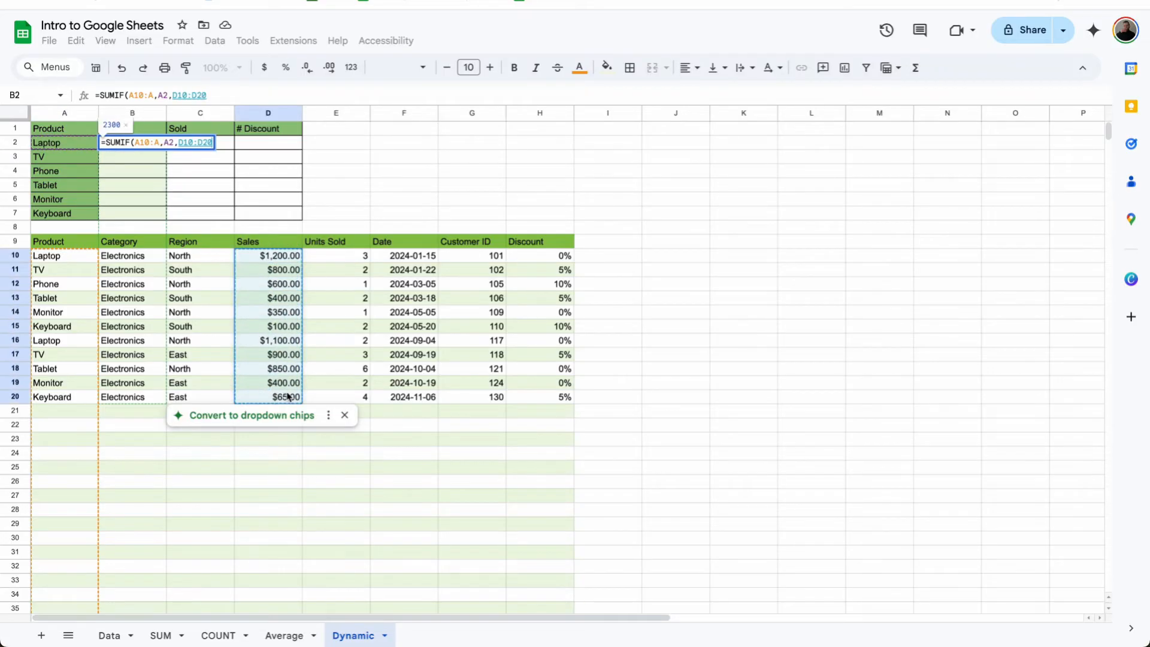
{"action": "key", "text": "Return"}
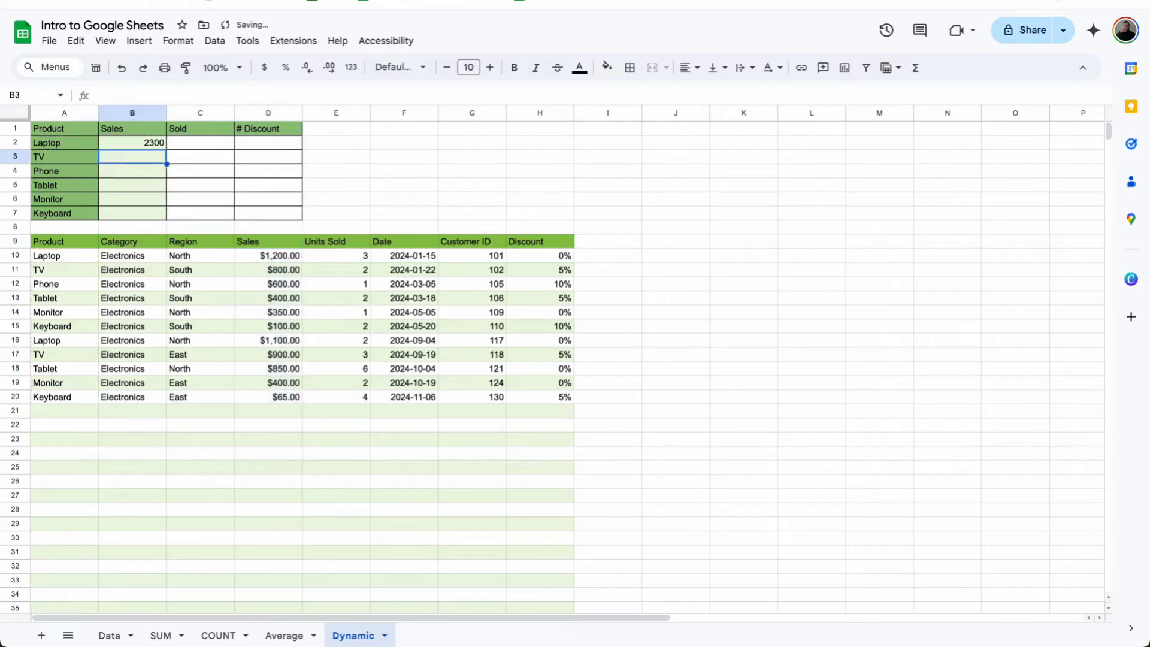
{"action": "left_click", "coordinate": [143, 145]}
{"action": "left_click", "coordinate": [265, 68]}
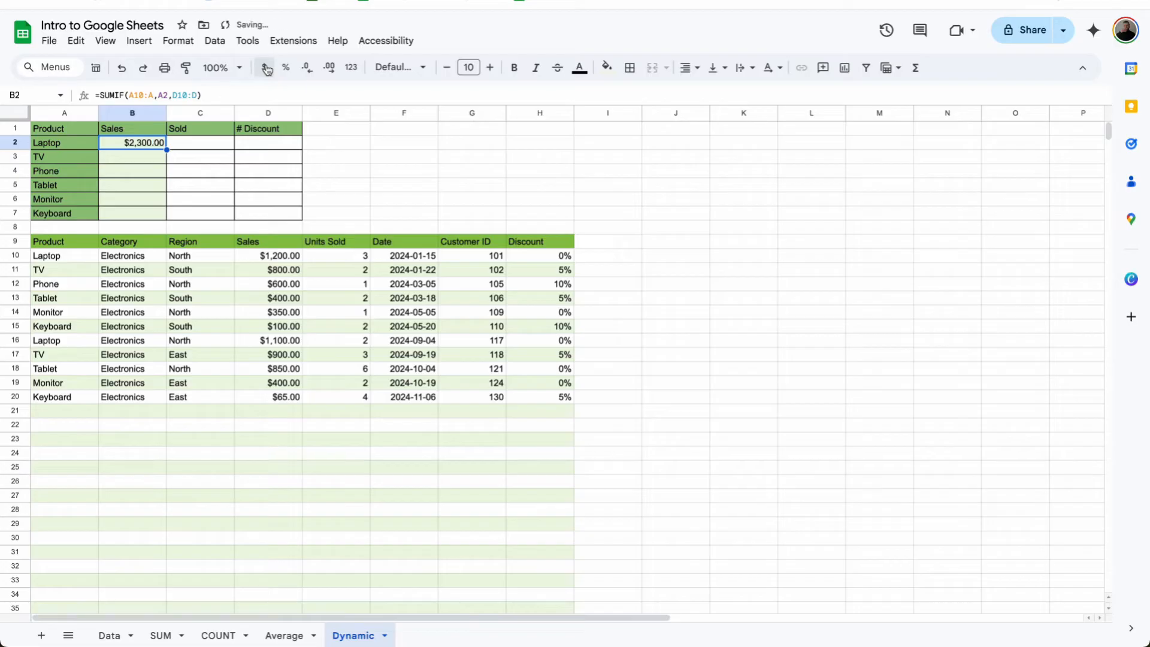
- Try filling B2's relative-reference SUMIF formula down through B7 to check the copied references, and clear B3:B7
{"action": "left_click_drag", "start_coordinate": [166, 149], "coordinate": [154, 213]}
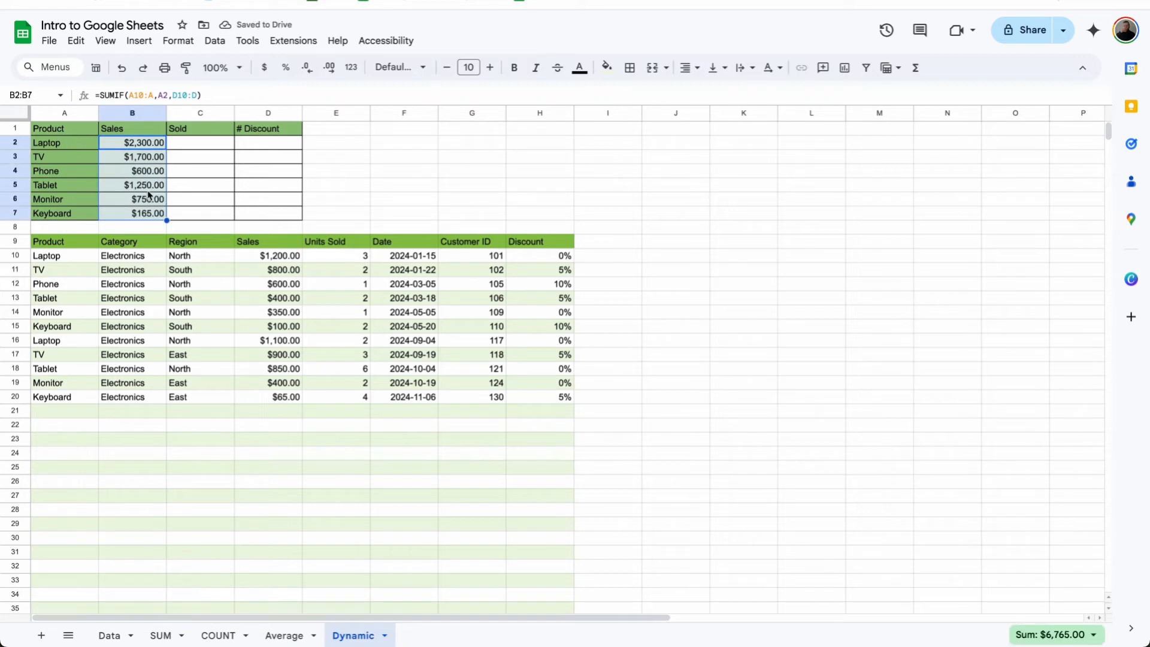
{"action": "left_click", "coordinate": [133, 148]}
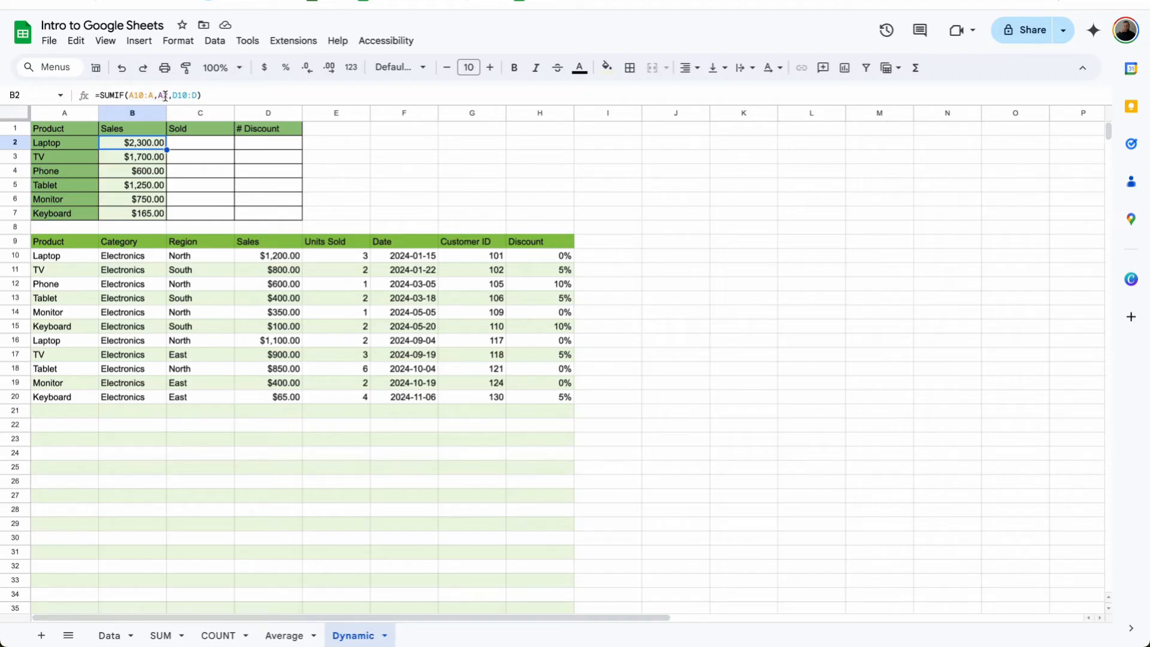
{"action": "left_click", "coordinate": [151, 159]}
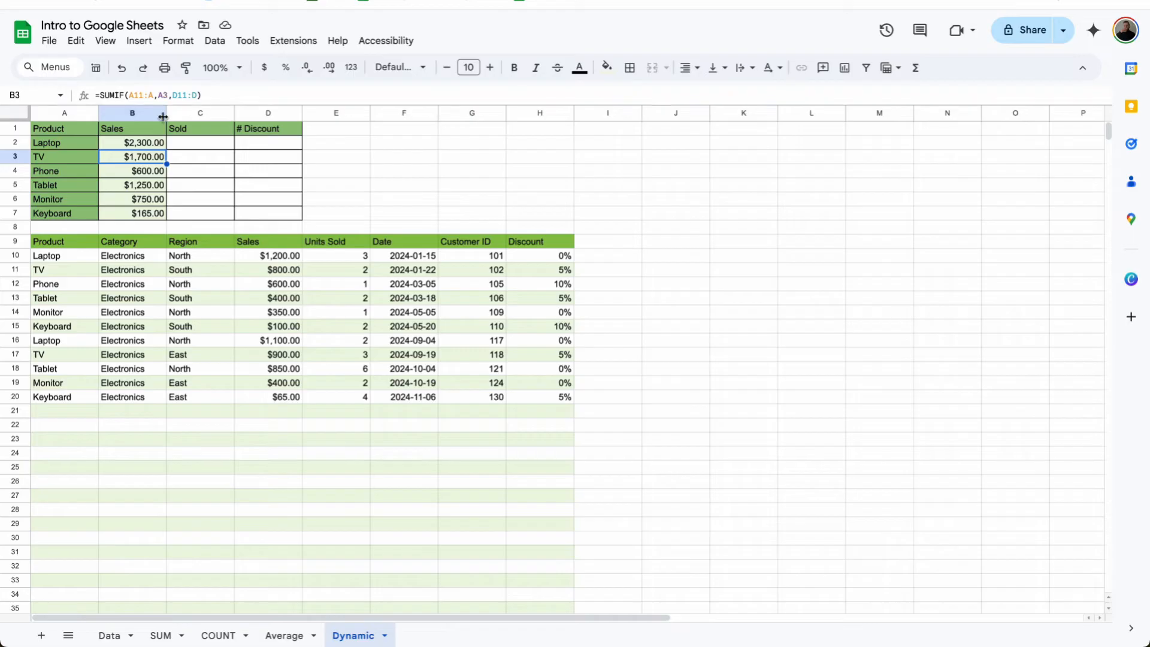
{"action": "double_click", "coordinate": [148, 158]}
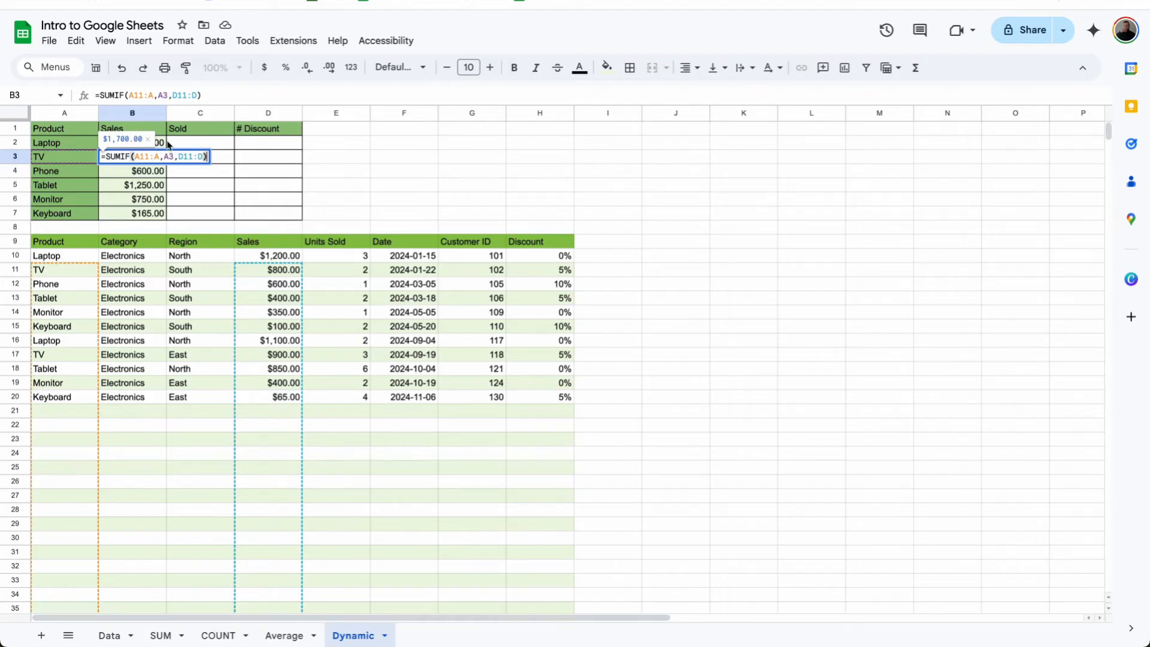
{"action": "left_click_drag", "start_coordinate": [151, 214], "coordinate": [152, 166]}
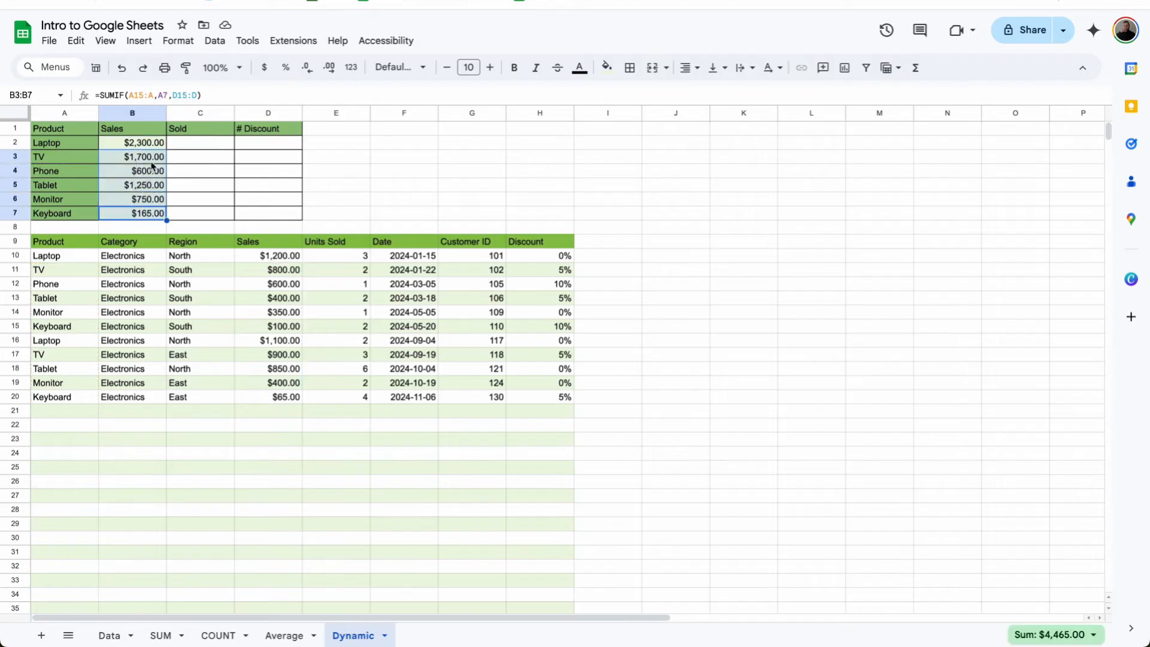
{"action": "key", "text": "Delete"}
- In B2's SUMIF formula, make the product range absolute as $A$10:$A and lock the criterion's column as $A2
{"action": "left_click", "coordinate": [147, 142]}
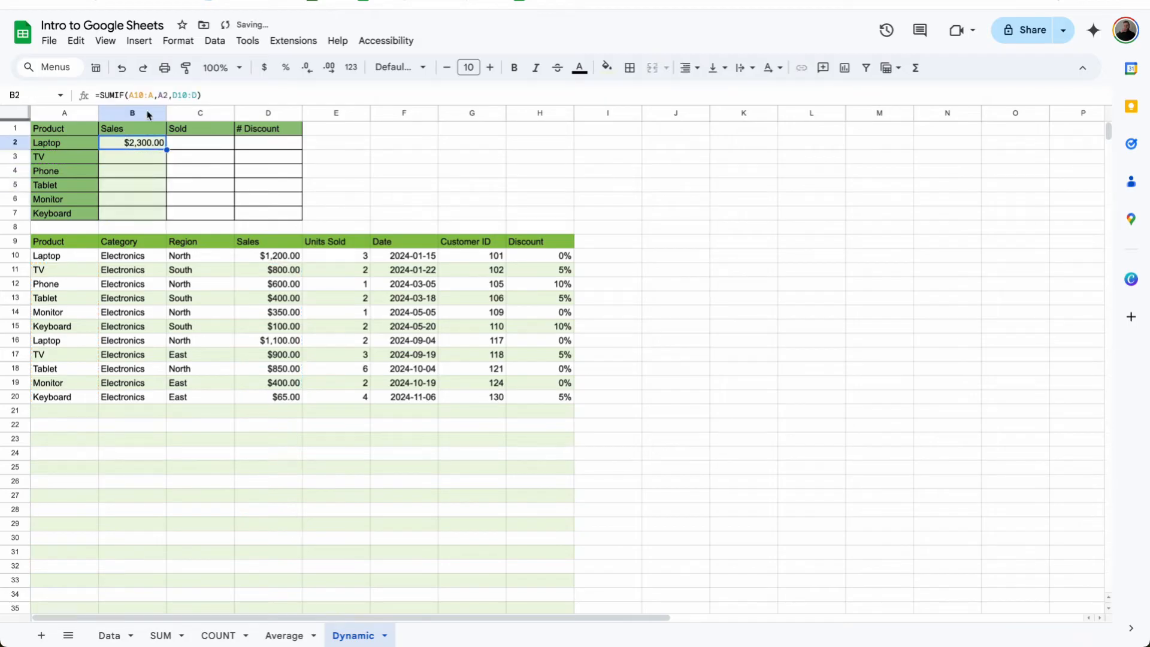
{"action": "left_click", "coordinate": [142, 94]}
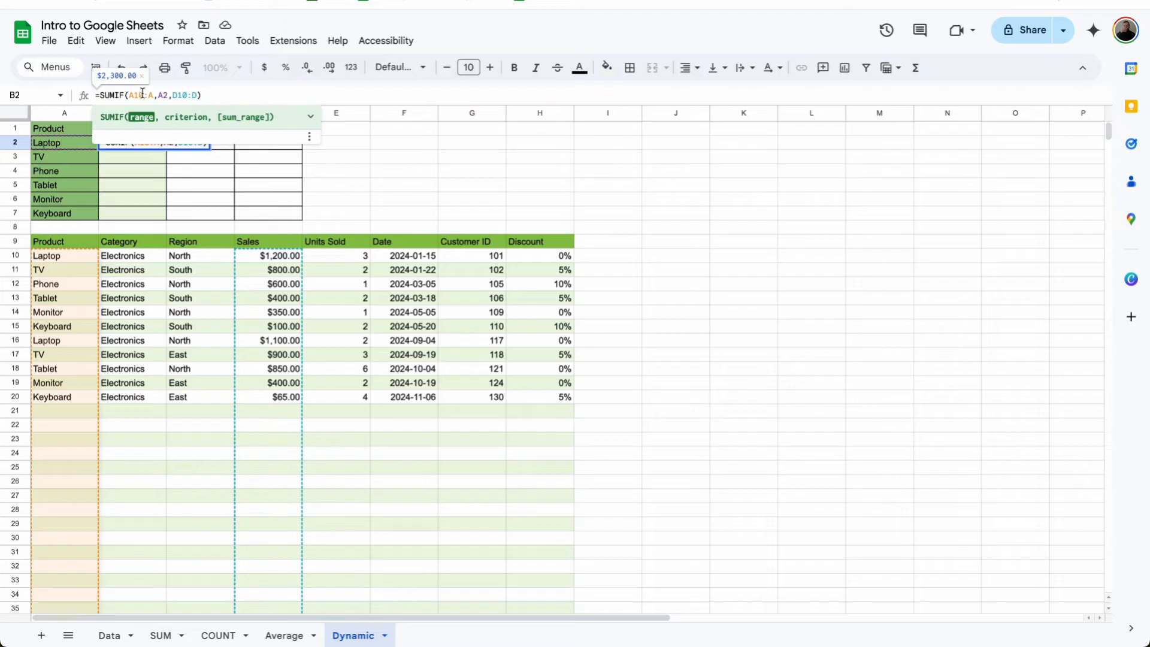
{"action": "key", "text": "F4"}
{"action": "left_click", "coordinate": [173, 96]}
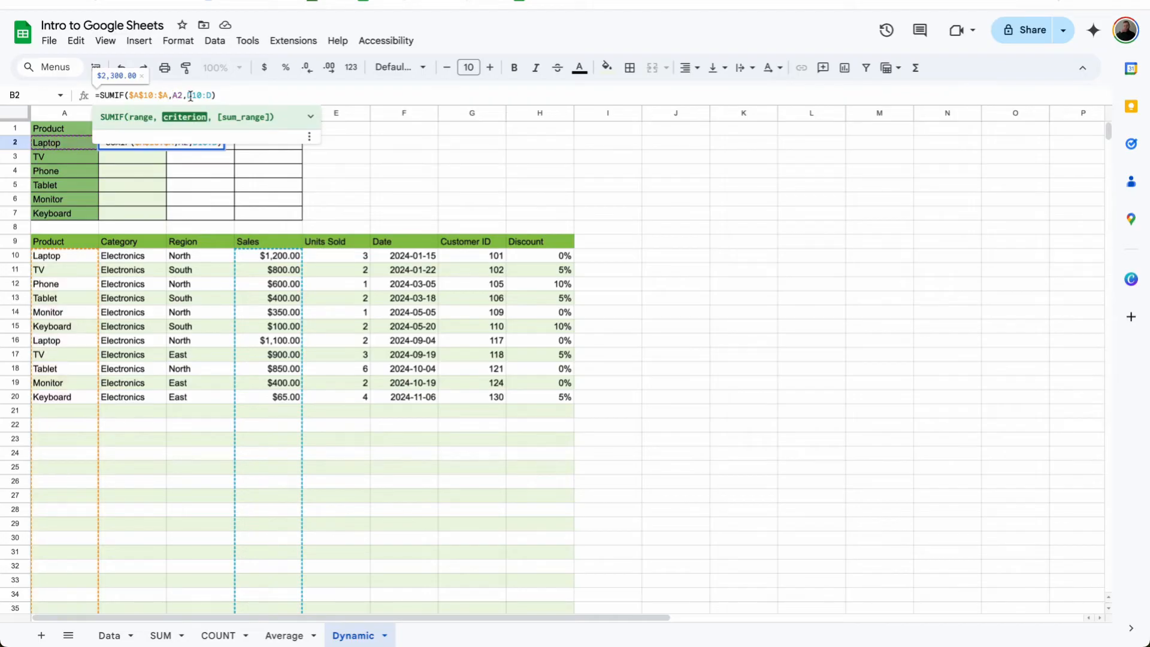
{"action": "type", "text": "$"}
- Make the sum range in B2's SUMIF formula absolute as $D$10:$D
{"action": "left_click", "coordinate": [197, 96]}
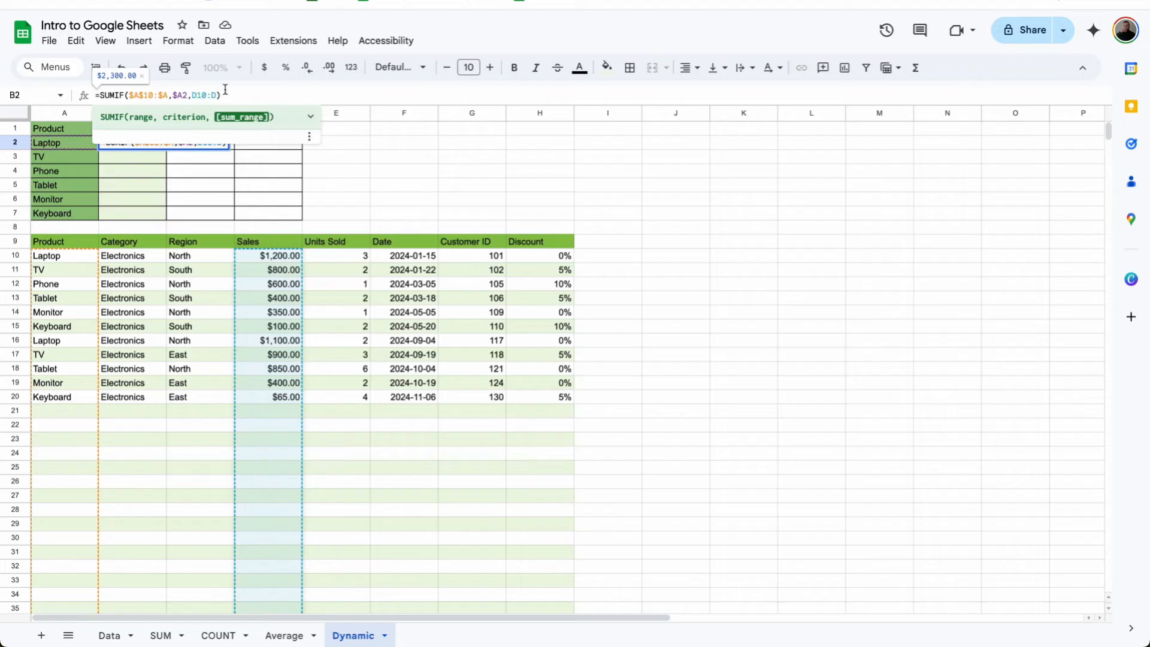
{"action": "key", "text": "F4"}
{"action": "key", "text": "F4"}
{"action": "key", "text": "F4"}
{"action": "key", "text": "F4"}
{"action": "key", "text": "F4"}
{"action": "key", "text": "Return"}
{"action": "left_click", "coordinate": [160, 145]}
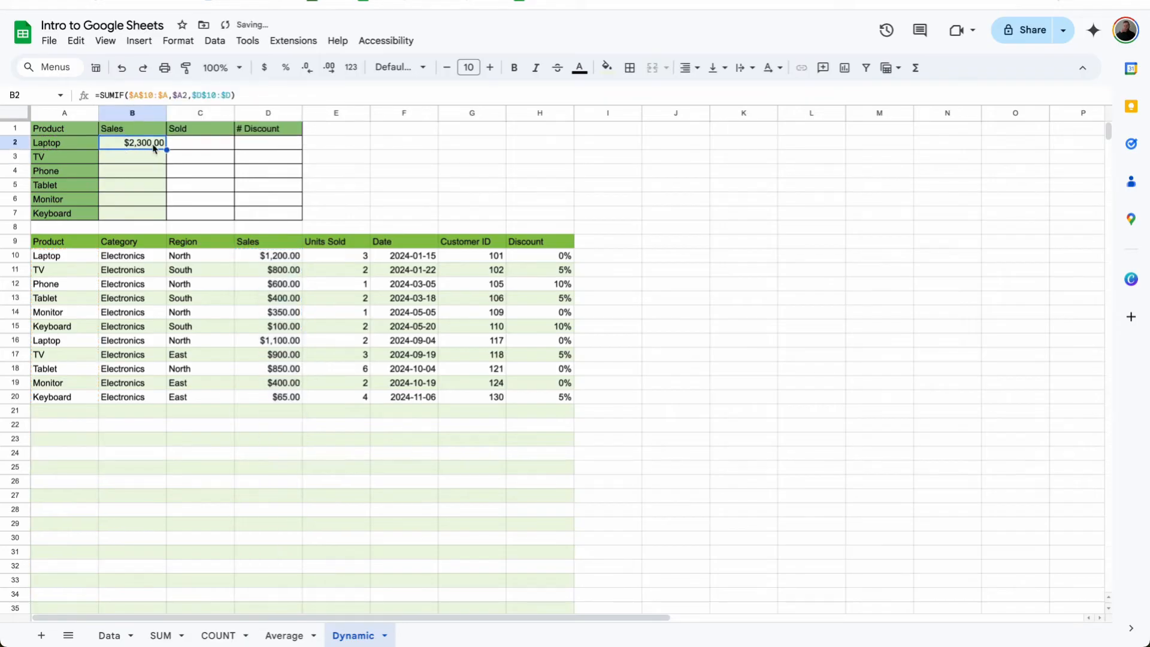
- Fill B2's SUMIF formula down through B7 and inspect the copied references in B6
{"action": "left_click_drag", "start_coordinate": [167, 149], "coordinate": [154, 220]}
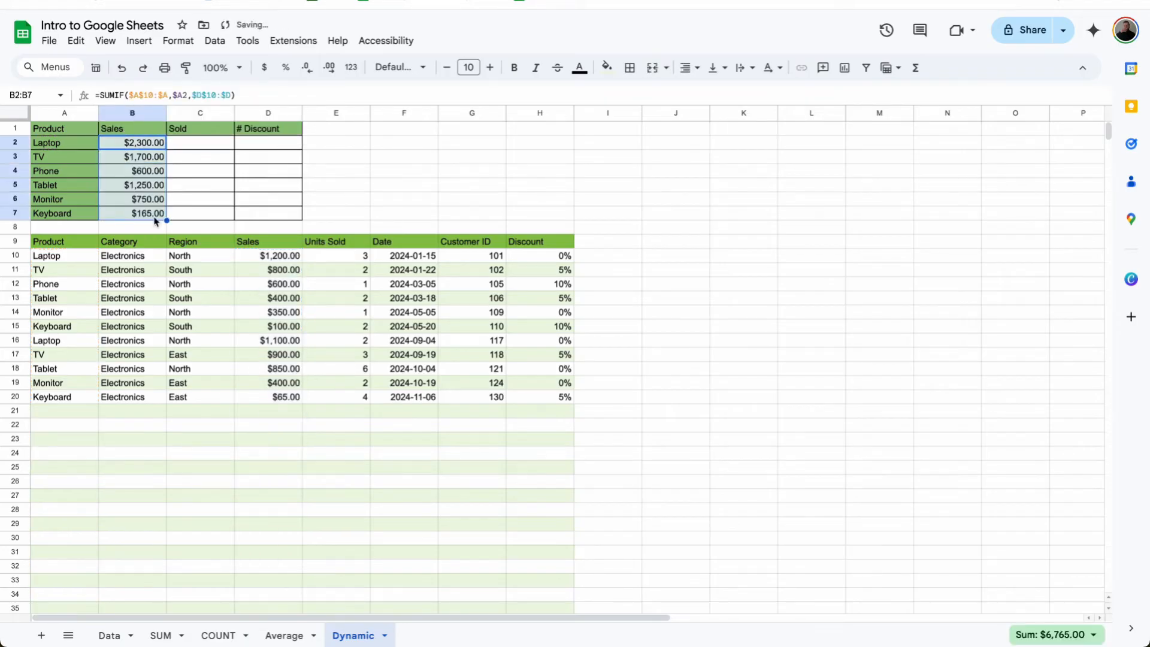
{"action": "left_click", "coordinate": [136, 196]}
{"action": "double_click", "coordinate": [137, 195]}
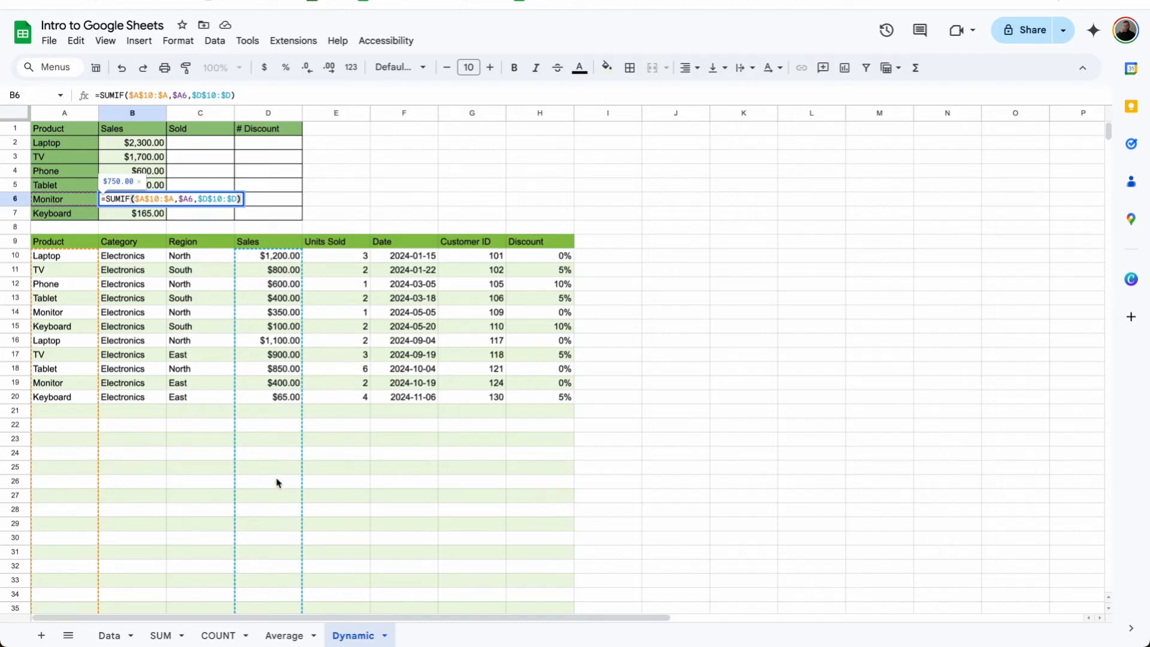
{"action": "left_click", "coordinate": [375, 175]}
- Try copying B2's formula across into C2 to check the locked criterion column, and undo the copy
{"action": "left_click", "coordinate": [145, 146]}
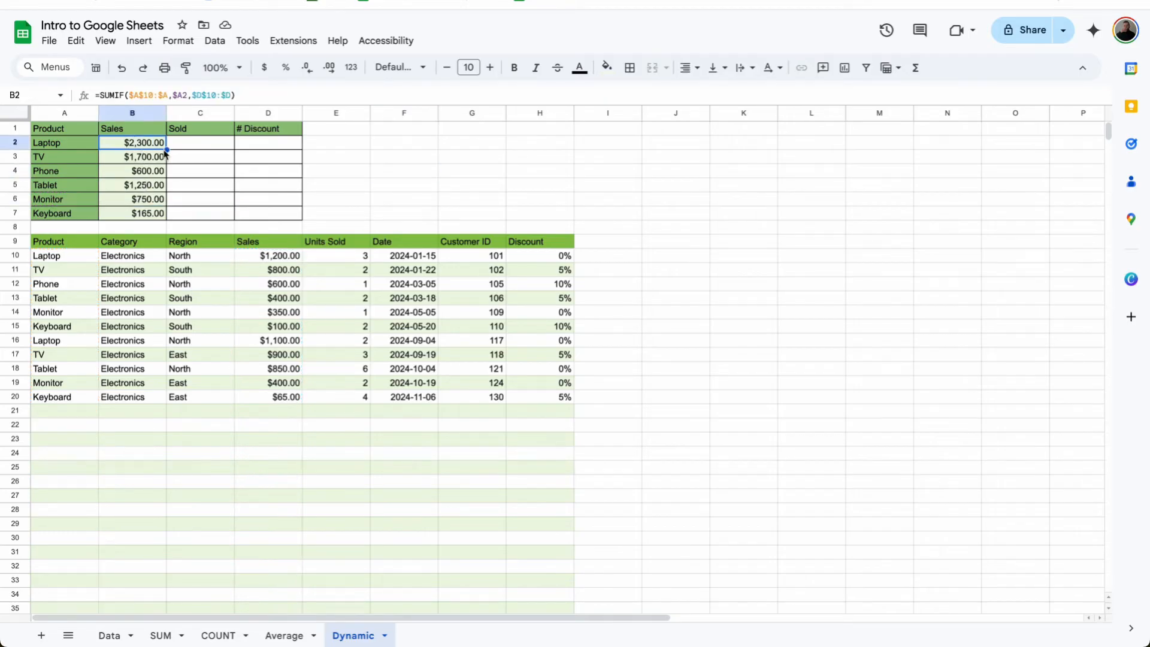
{"action": "left_click_drag", "start_coordinate": [166, 150], "coordinate": [193, 148]}
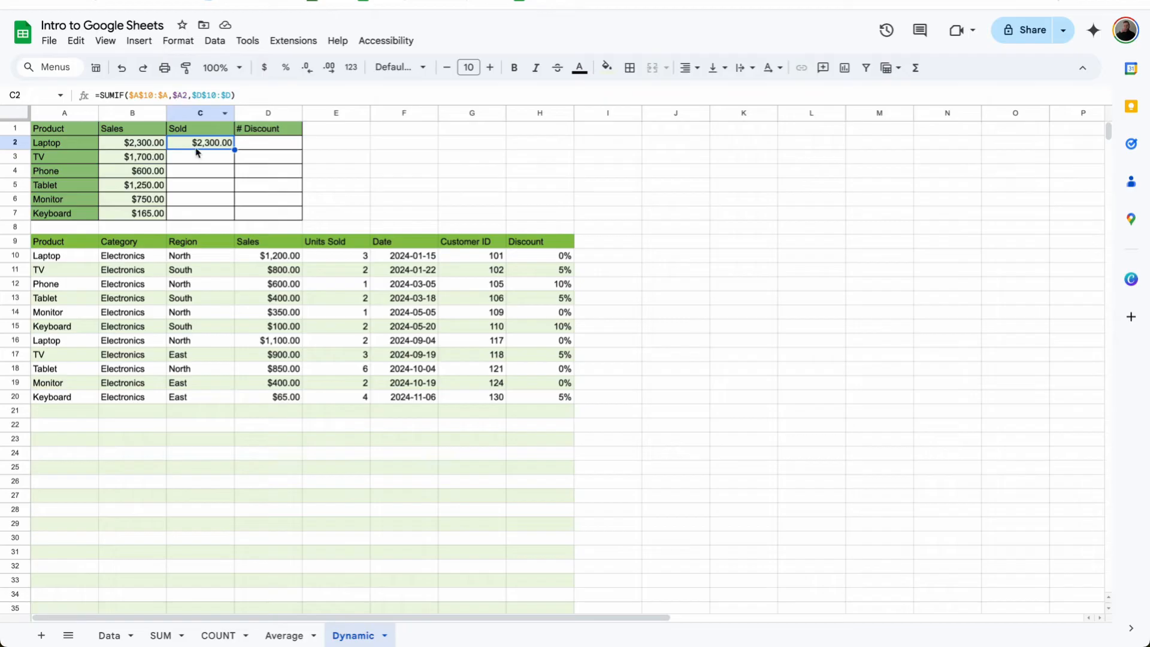
{"action": "key", "text": "ctrl+z"}
- Try B2's formula with the relative criterion A2, copy it across into C2 to inspect the shifted reference, and undo the copy
{"action": "left_click", "coordinate": [178, 97]}
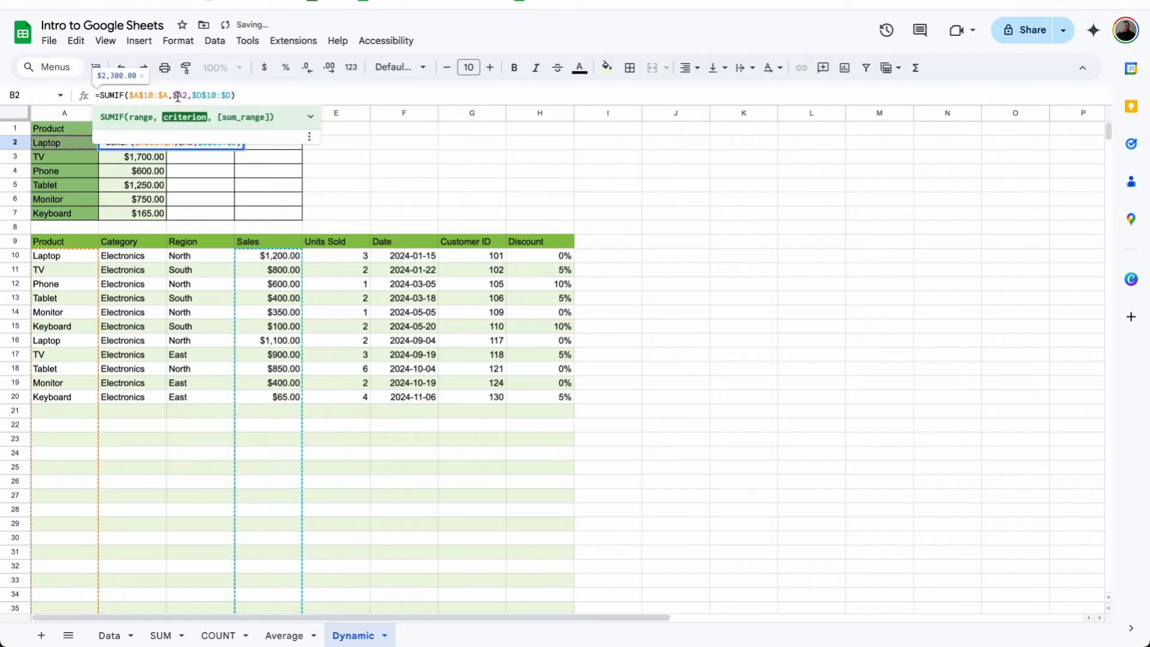
{"action": "key", "text": "BackSpace"}
{"action": "key", "text": "Return"}
{"action": "left_click", "coordinate": [152, 144]}
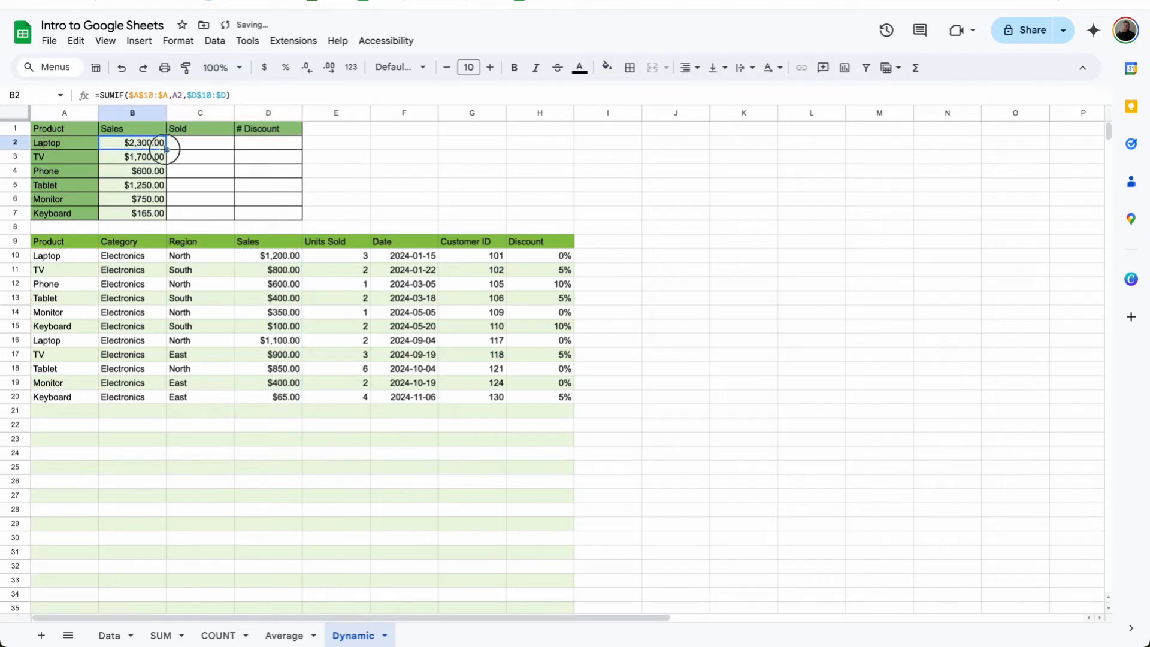
{"action": "left_click_drag", "start_coordinate": [166, 149], "coordinate": [194, 154]}
{"action": "double_click", "coordinate": [209, 148]}
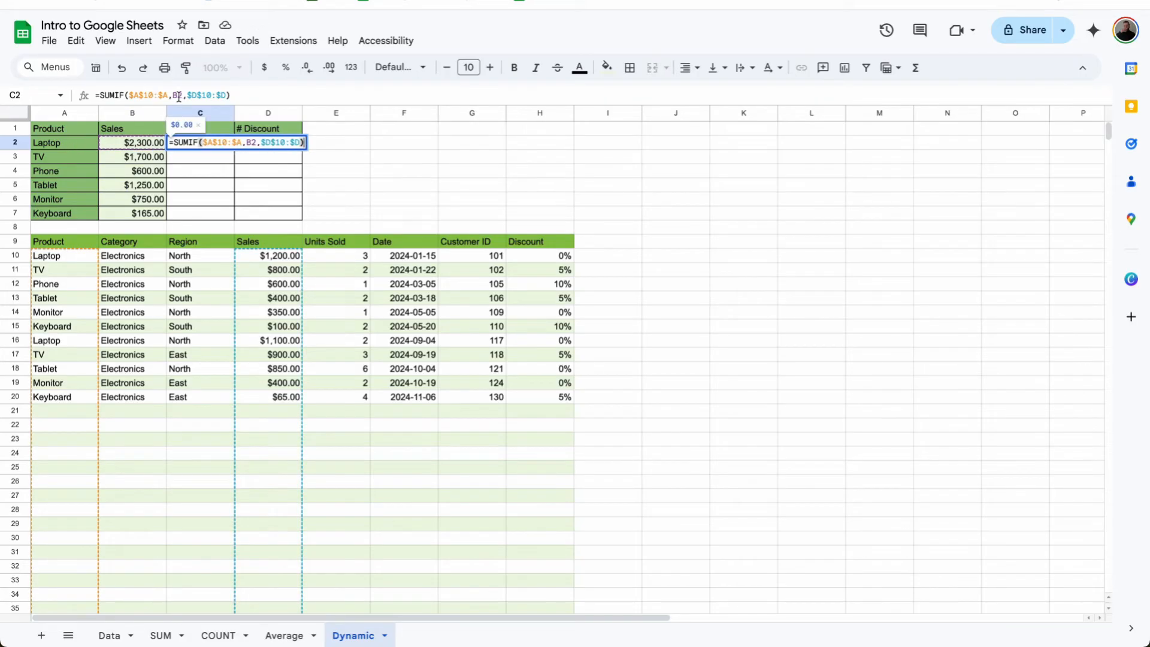
{"action": "key", "text": "Return"}
{"action": "key", "text": "ctrl+z"}
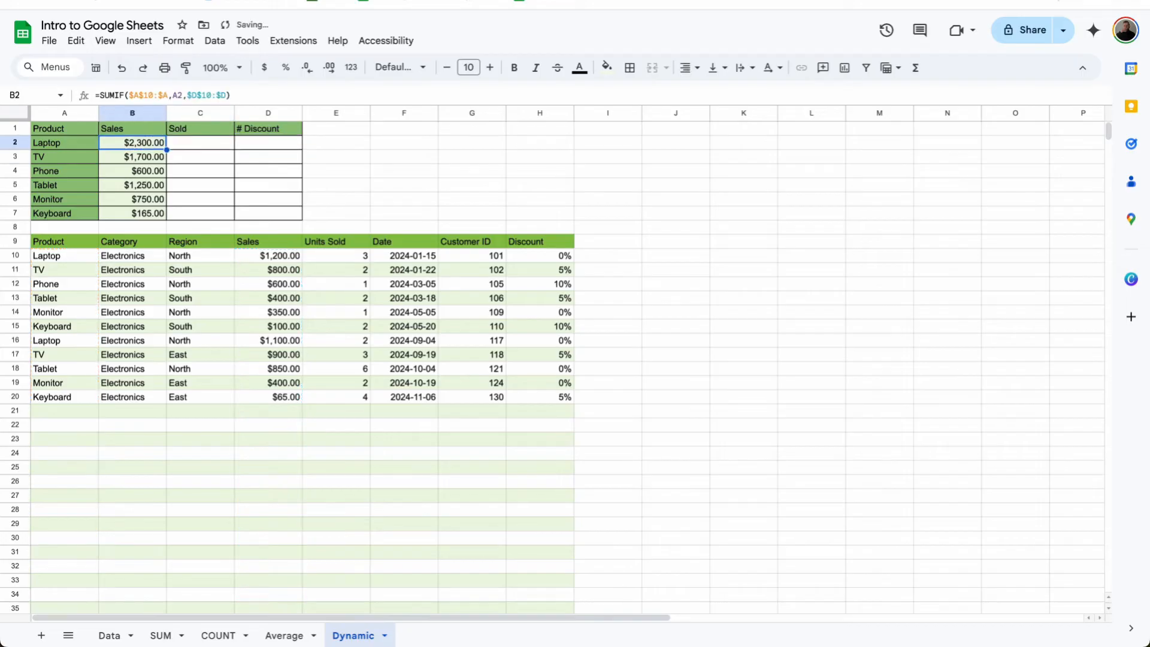
- Restore the locked criterion column as $A2 in B2's SUMIF formula and copy the formula across into C2
{"action": "left_click", "coordinate": [172, 95]}
{"action": "type", "text": "$"}
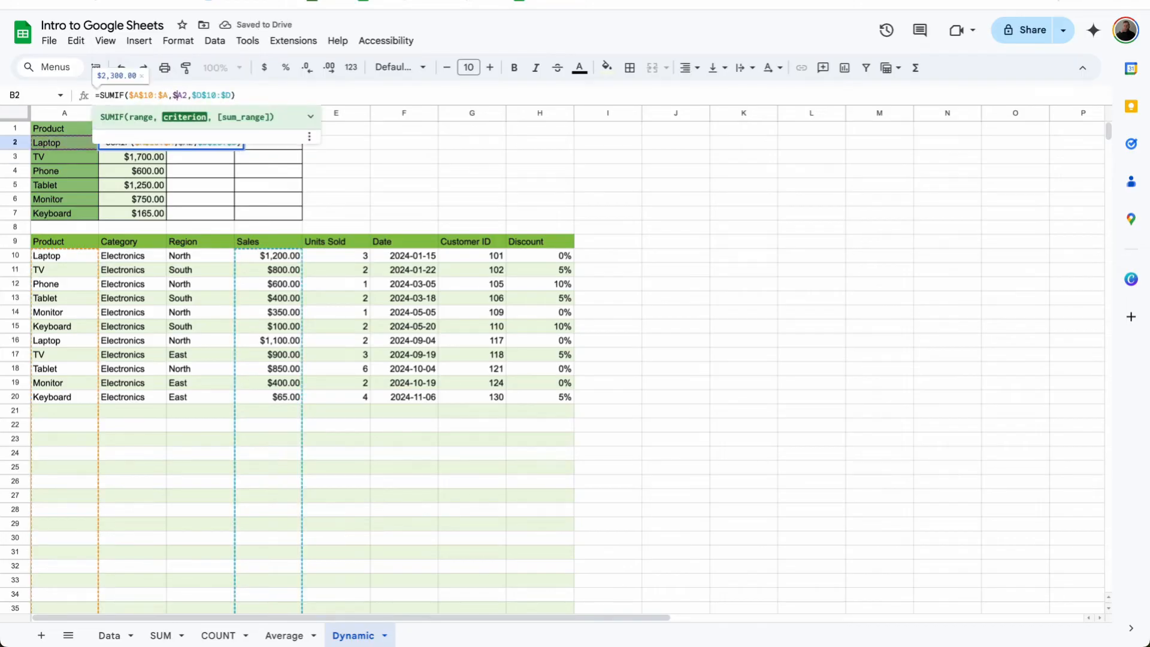
{"action": "key", "text": "Return"}
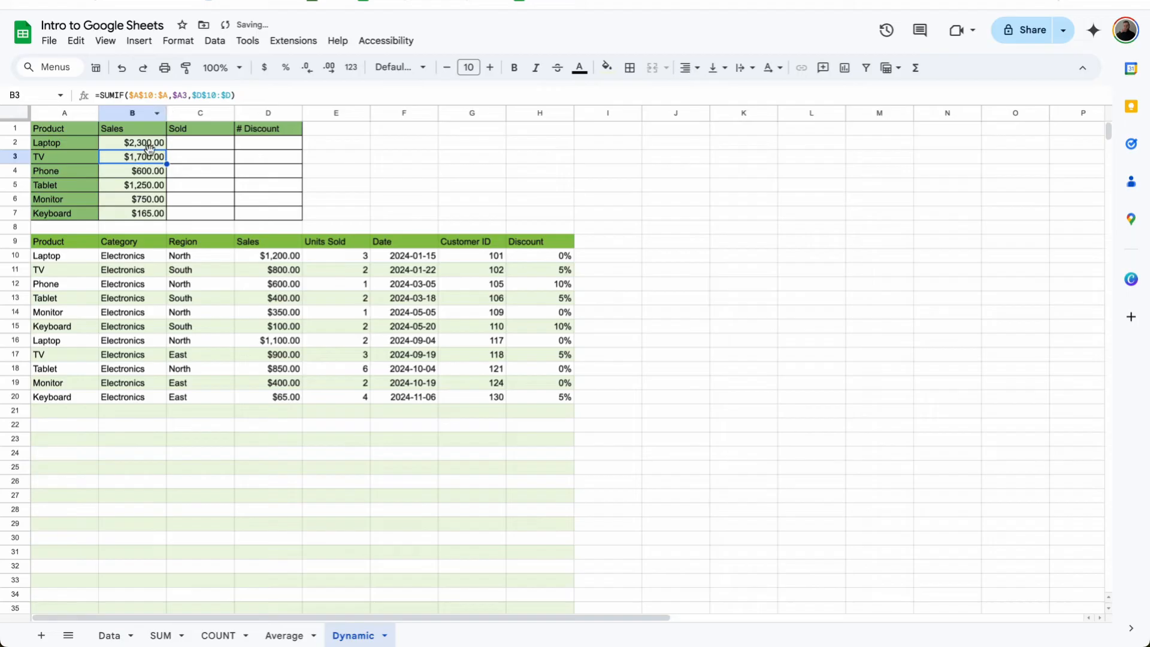
{"action": "left_click_drag", "start_coordinate": [167, 150], "coordinate": [200, 150]}
{"action": "left_click", "coordinate": [200, 149]}
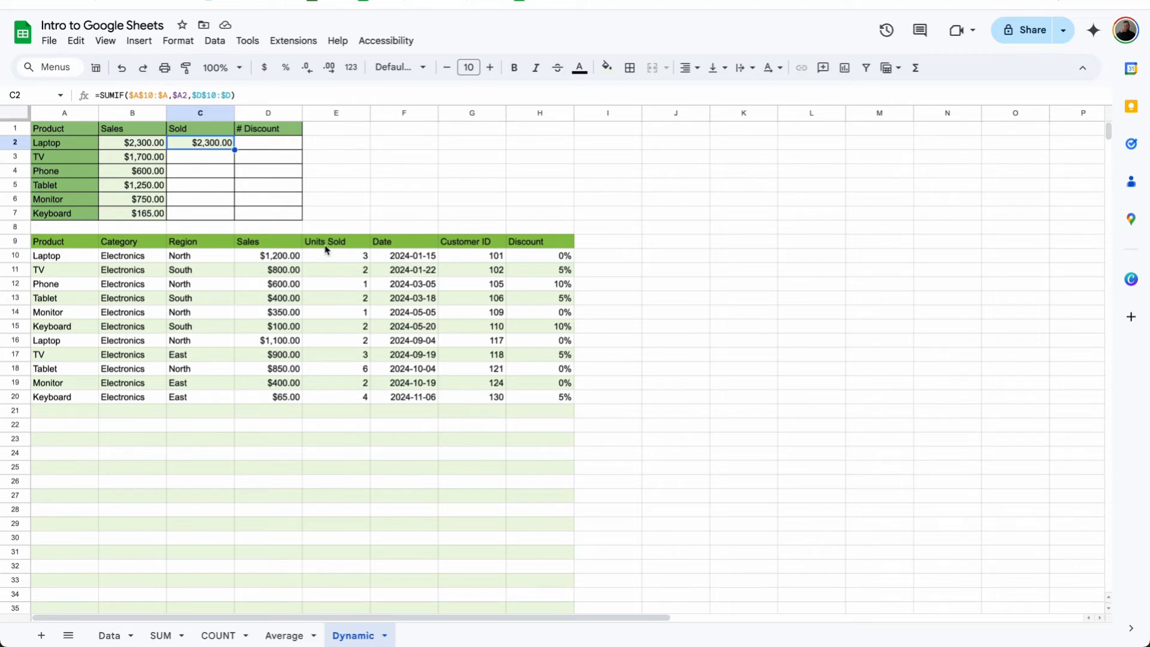
- Change the sum range in C2's SUMIF formula to the Units Sold column, $E$10:$E
{"action": "left_click", "coordinate": [234, 95]}
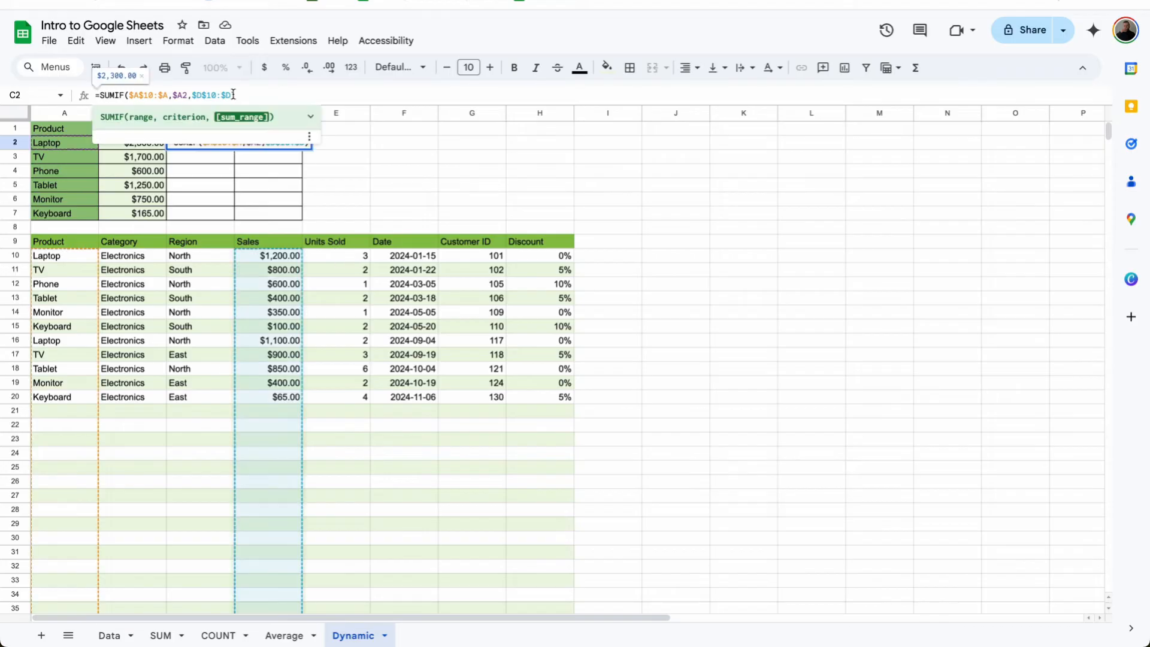
{"action": "left_click", "coordinate": [202, 96]}
{"action": "key", "text": "BackSpace"}
{"action": "type", "text": "E"}
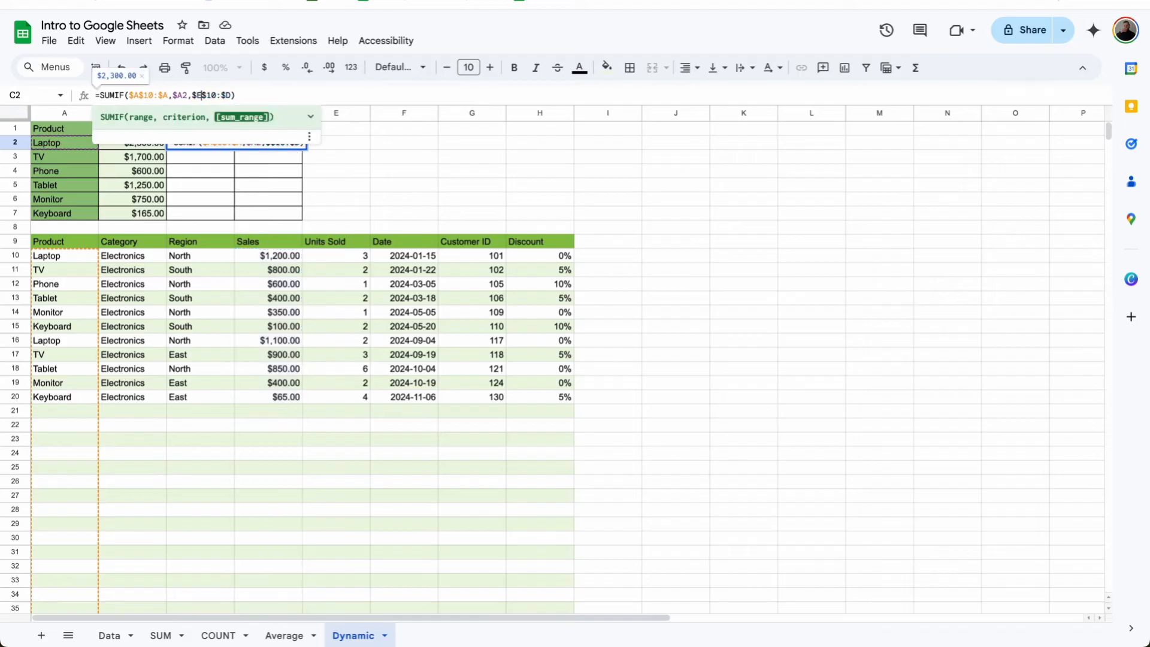
{"action": "left_click", "coordinate": [233, 94]}
{"action": "key", "text": "BackSpace"}
{"action": "type", "text": "E"}
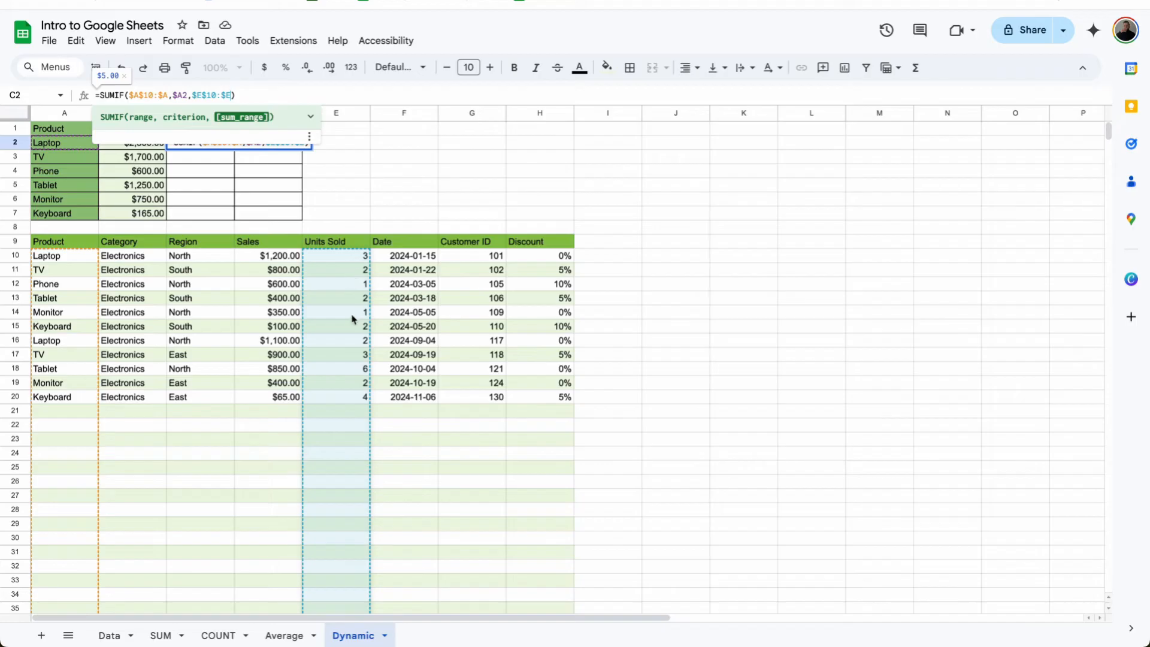
{"action": "key", "text": "Return"}
- Format C2 as a Number with no decimal places and fill it down through C7
{"action": "left_click", "coordinate": [227, 145]}
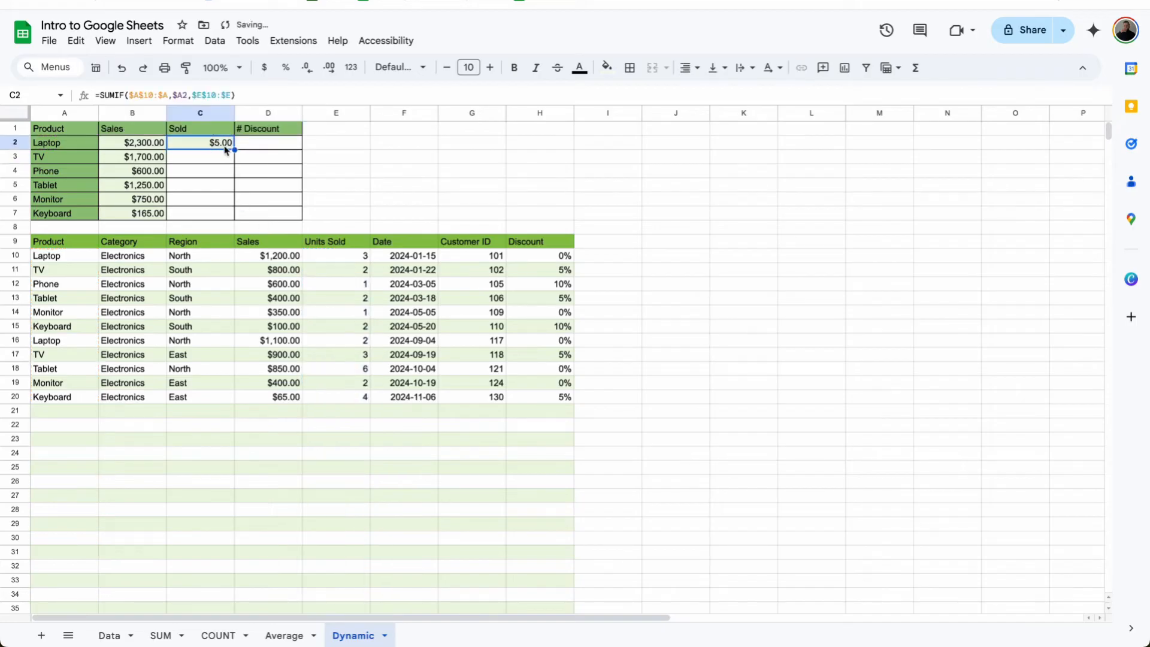
{"action": "left_click", "coordinate": [352, 68]}
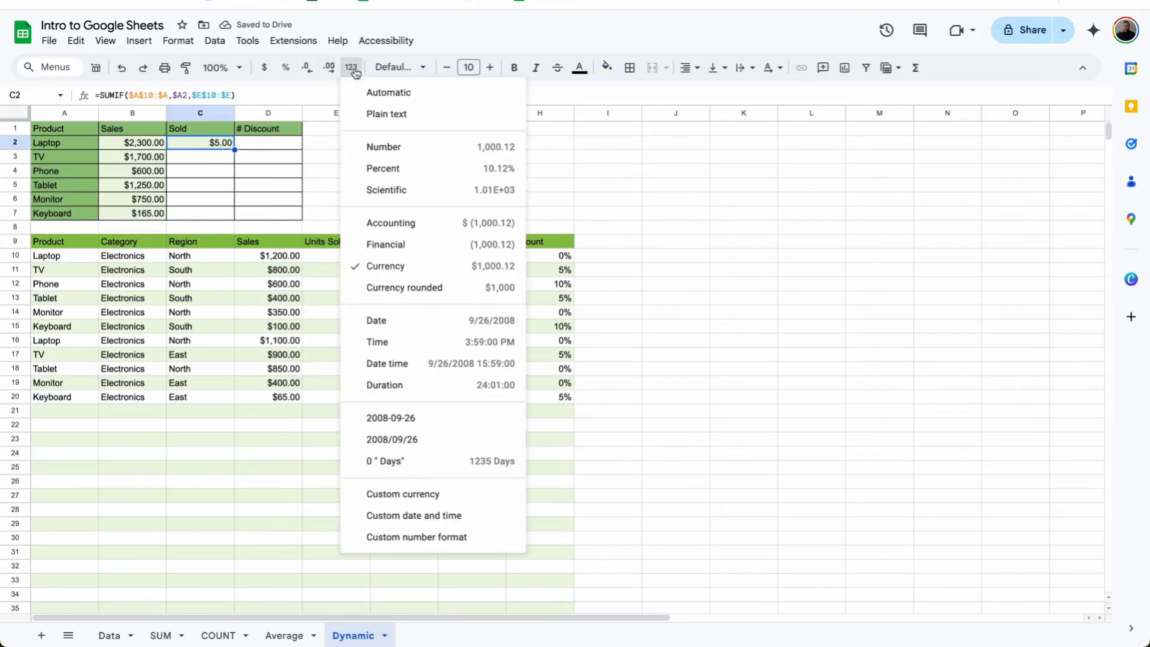
{"action": "left_click", "coordinate": [379, 151]}
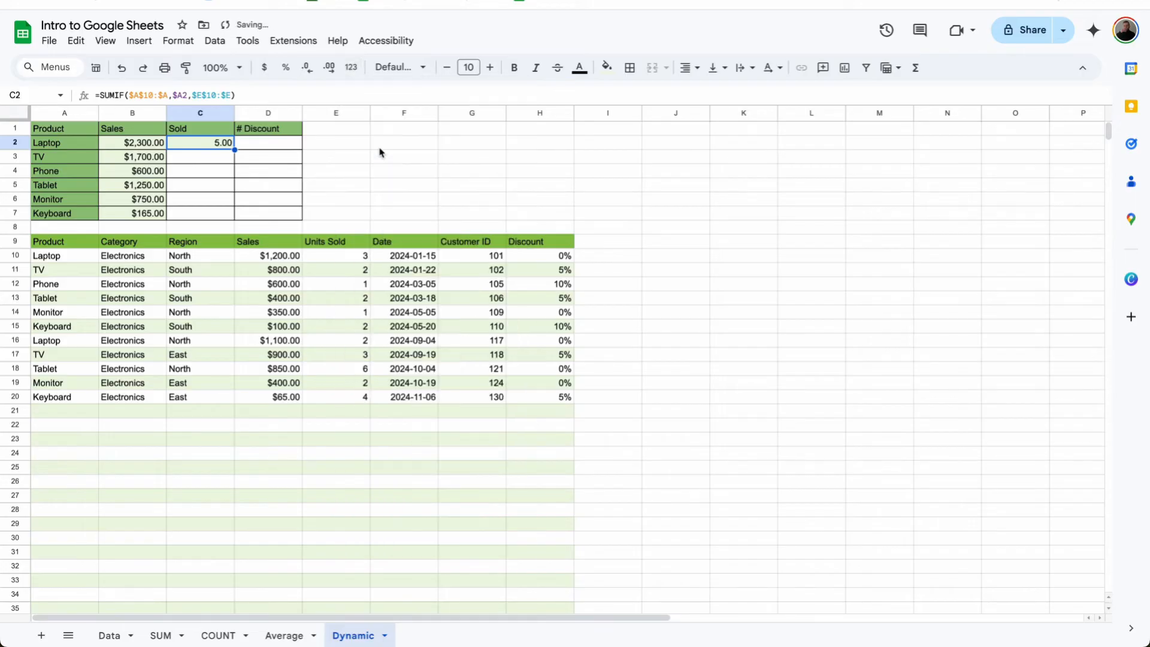
{"action": "left_click", "coordinate": [308, 68]}
{"action": "left_click", "coordinate": [309, 69]}
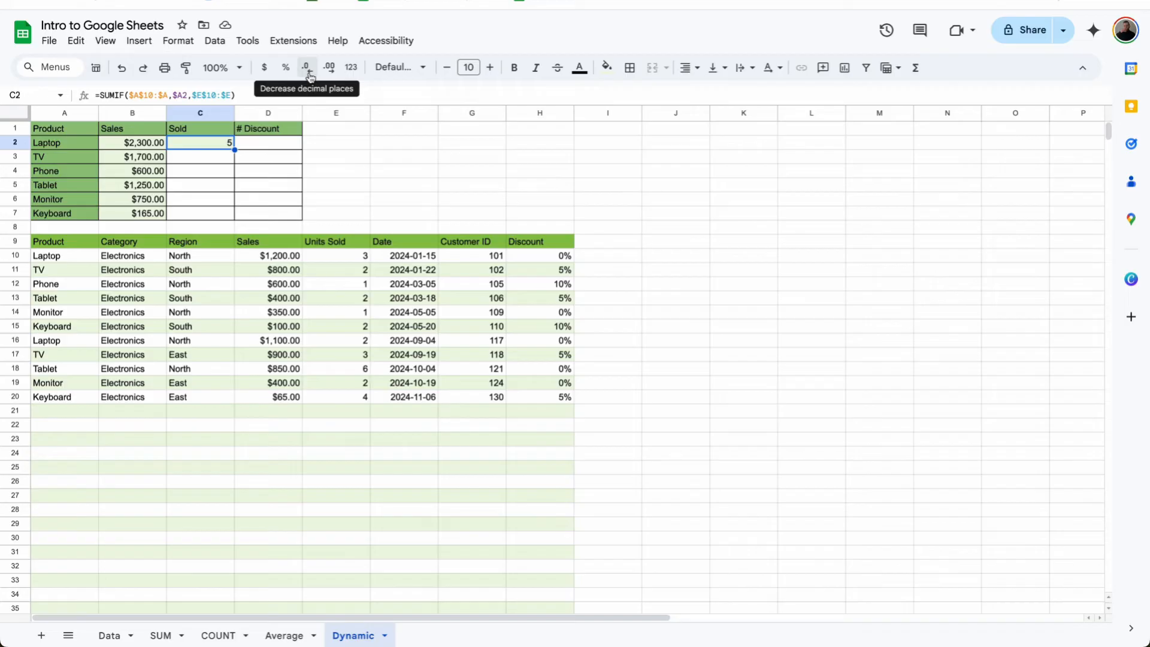
{"action": "left_click_drag", "start_coordinate": [234, 150], "coordinate": [222, 216]}
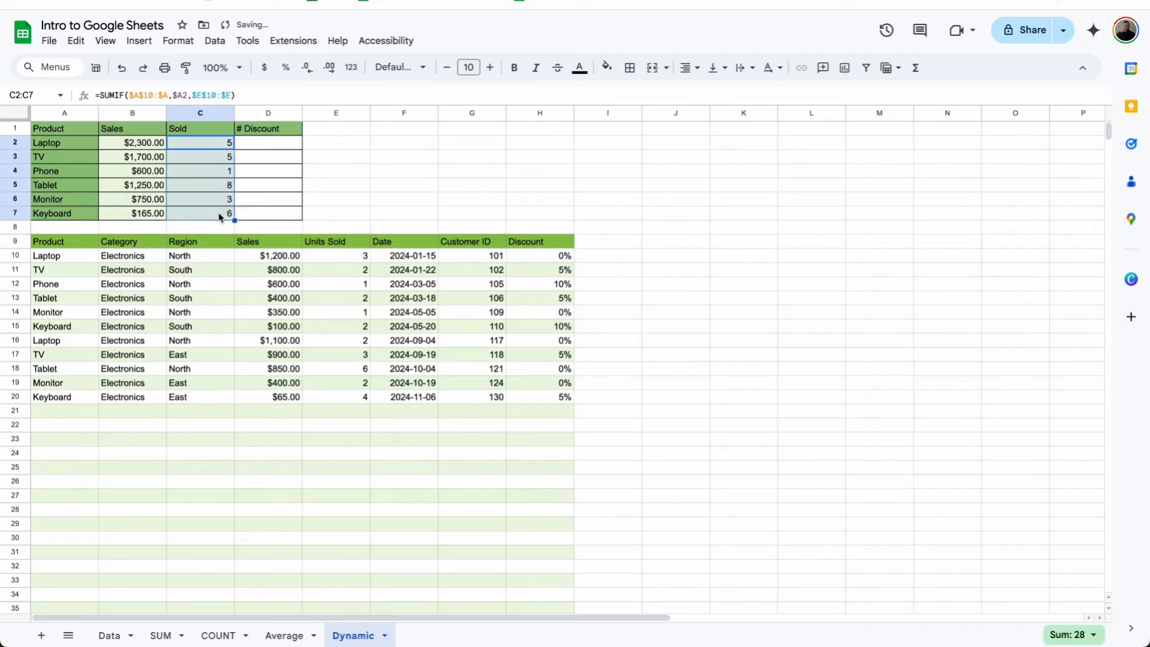
- Change C2's formula to COUNTIF with range $A$10:$A and criterion $A2, removing the third argument
{"action": "left_click", "coordinate": [229, 138]}
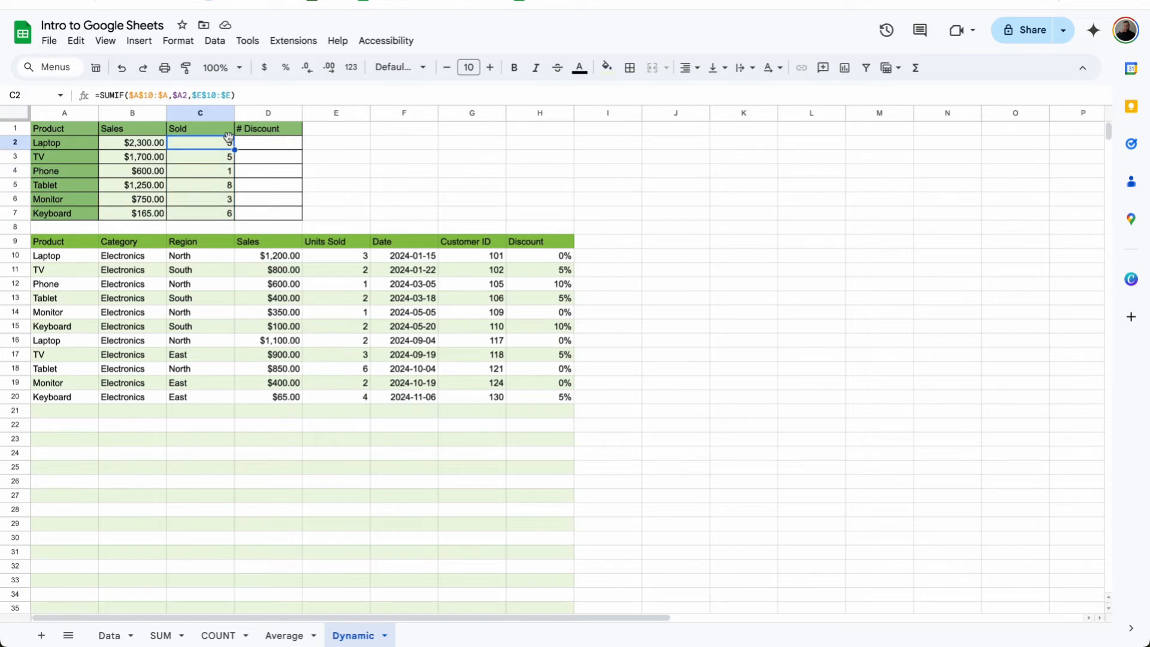
{"action": "left_click", "coordinate": [100, 95]}
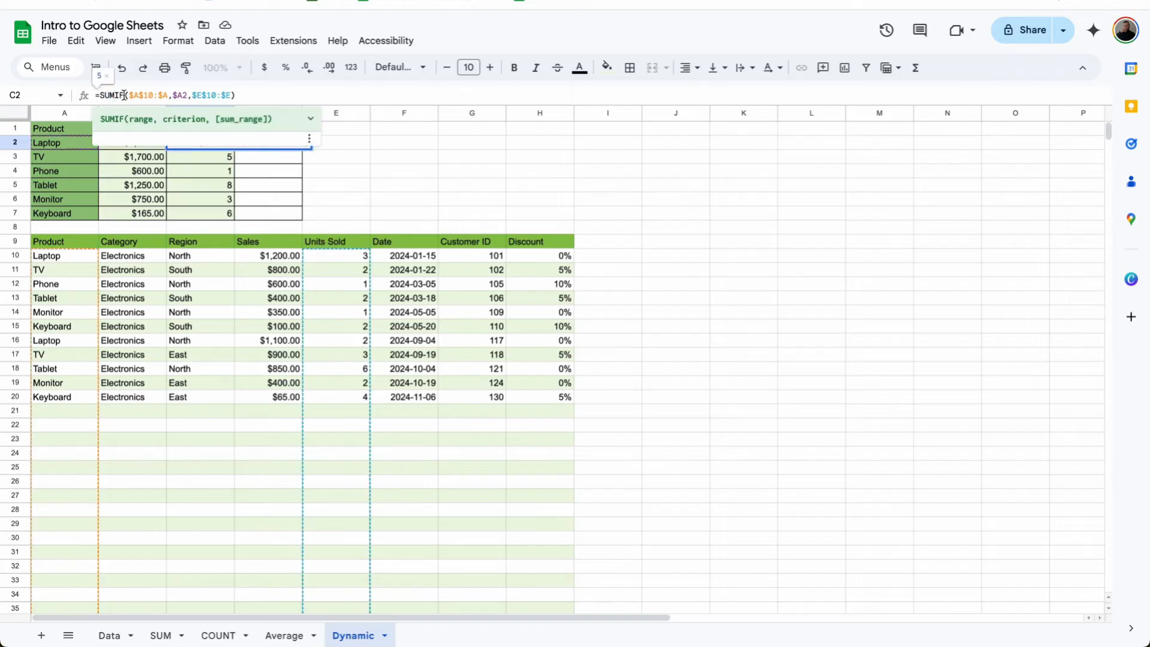
{"action": "key", "text": "BackSpace"}
{"action": "key", "text": "BackSpace"}
{"action": "key", "text": "BackSpace"}
{"action": "key", "text": "BackSpace"}
{"action": "key", "text": "BackSpace"}
{"action": "type", "text": "COUNTIF"}
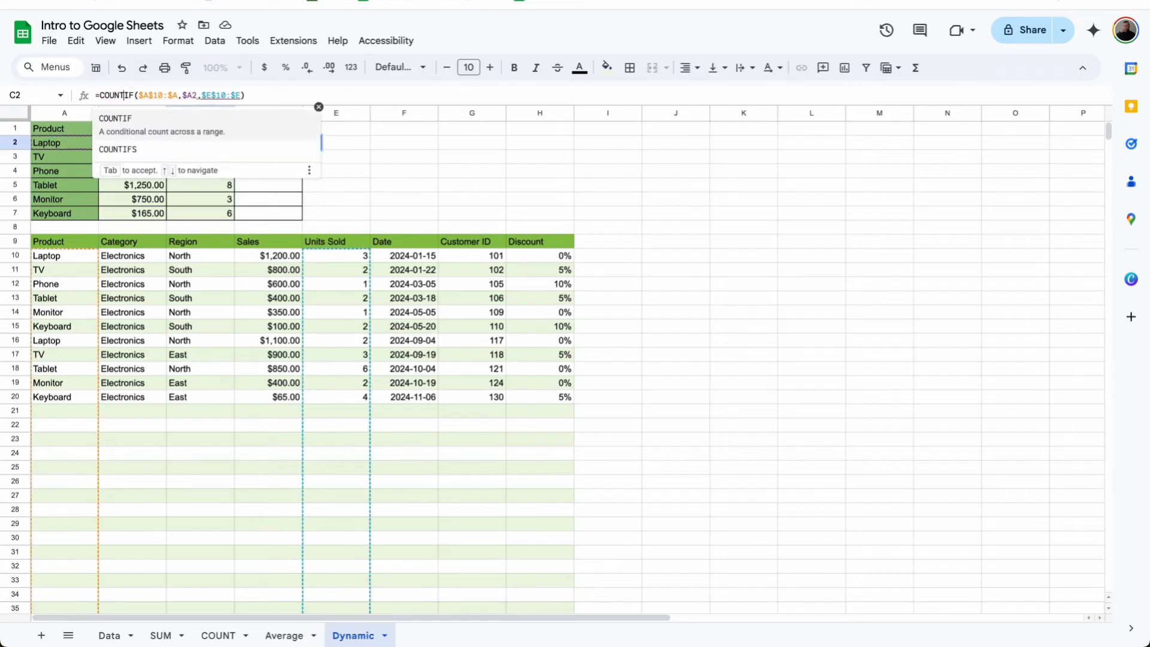
{"action": "left_click", "coordinate": [138, 132]}
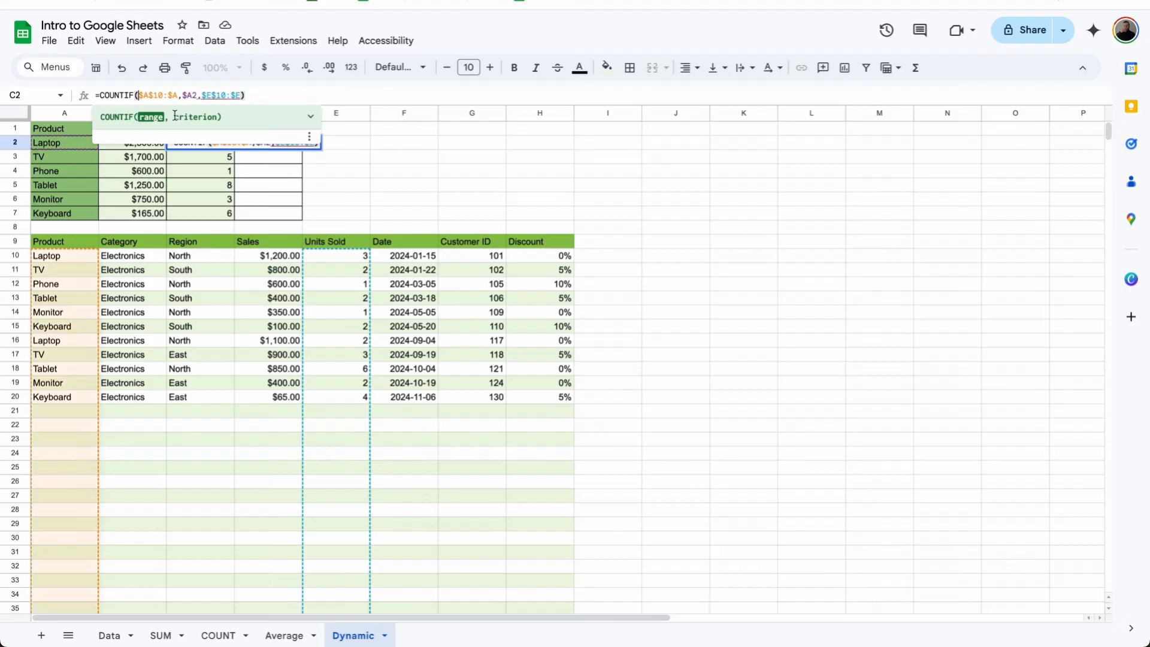
{"action": "left_click", "coordinate": [241, 96]}
{"action": "left_click_drag", "start_coordinate": [241, 96], "coordinate": [199, 96]}
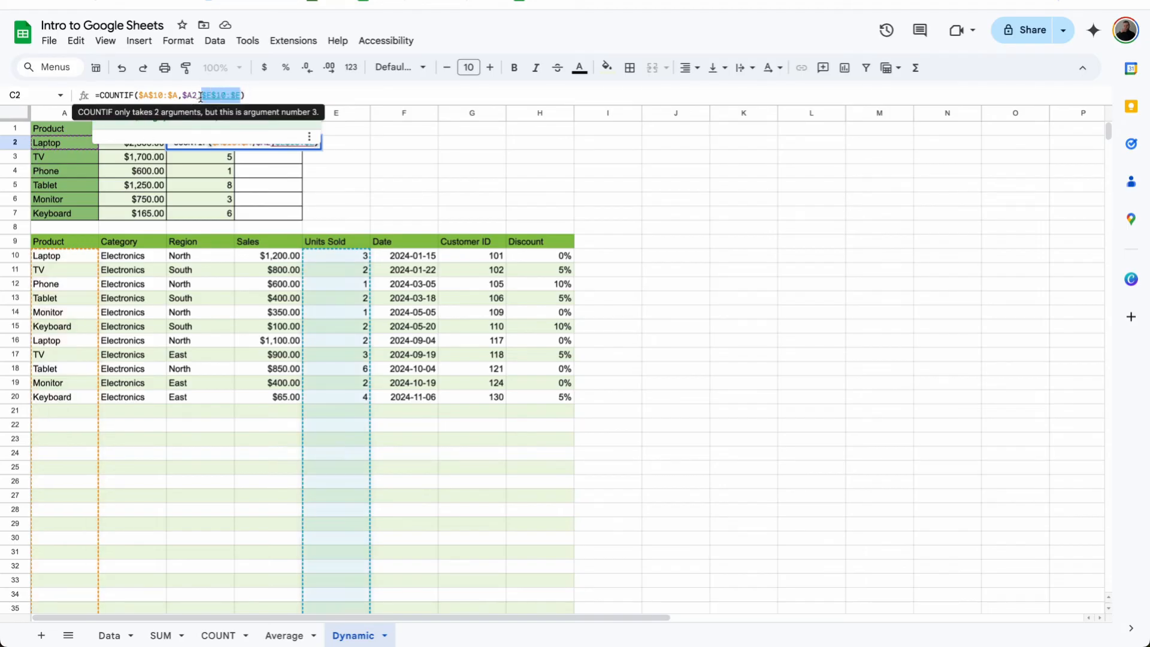
{"action": "key", "text": "BackSpace"}
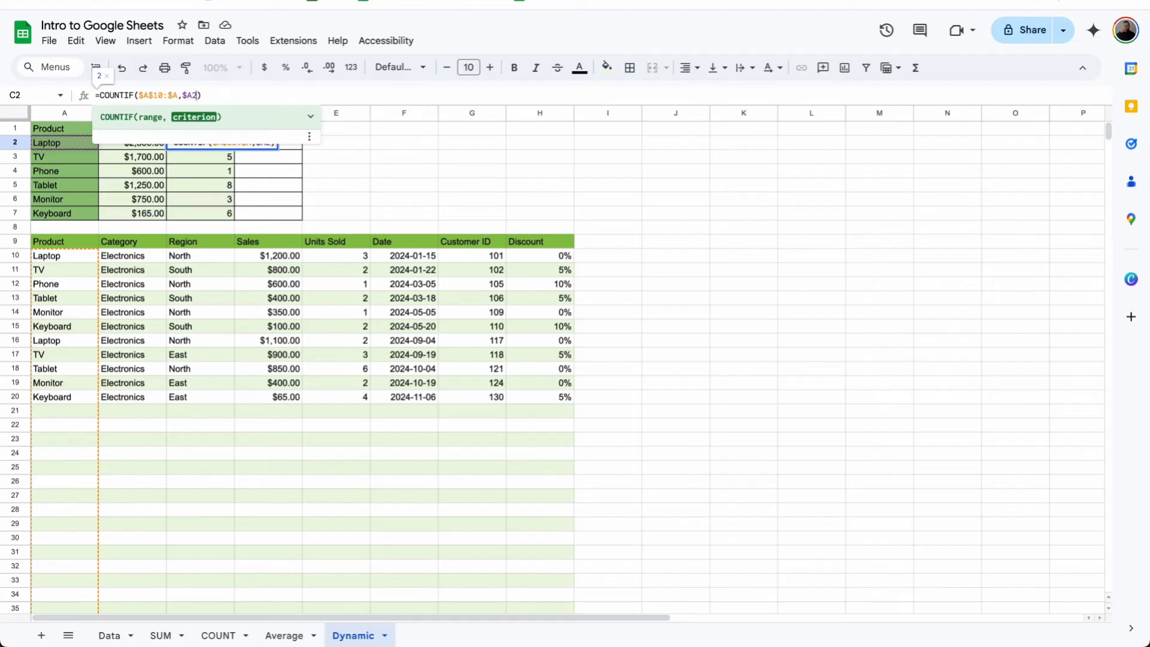
{"action": "key", "text": "Return"}
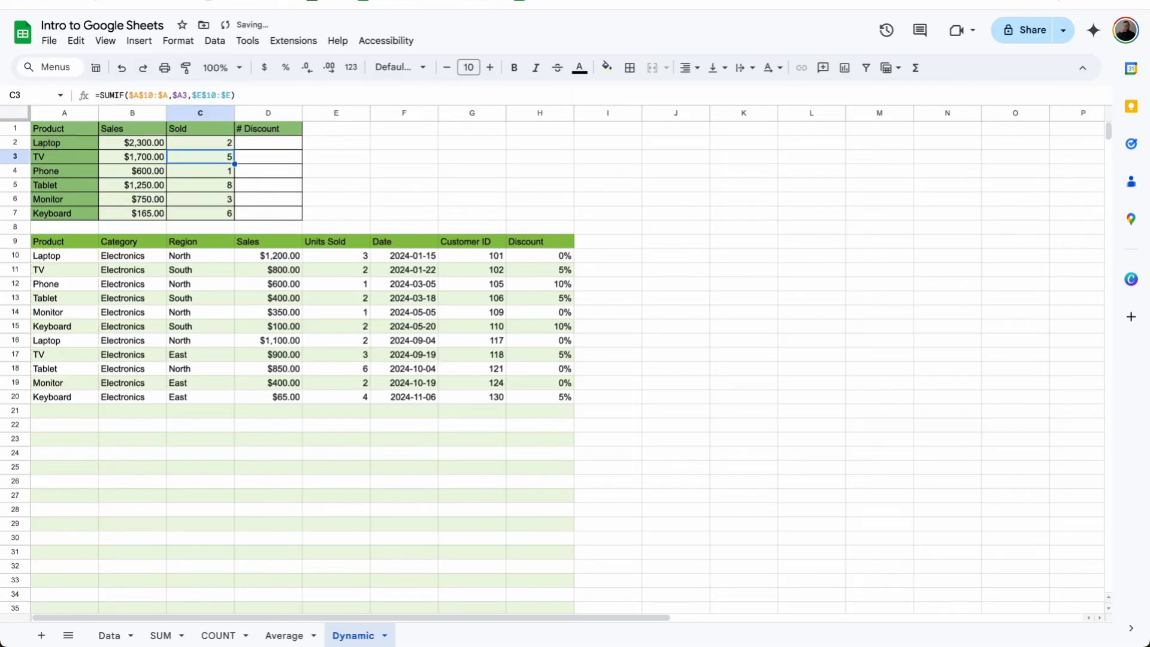
- Fill C2's COUNTIF formula down through C7 and check the copied formula in C4
{"action": "left_click", "coordinate": [232, 146]}
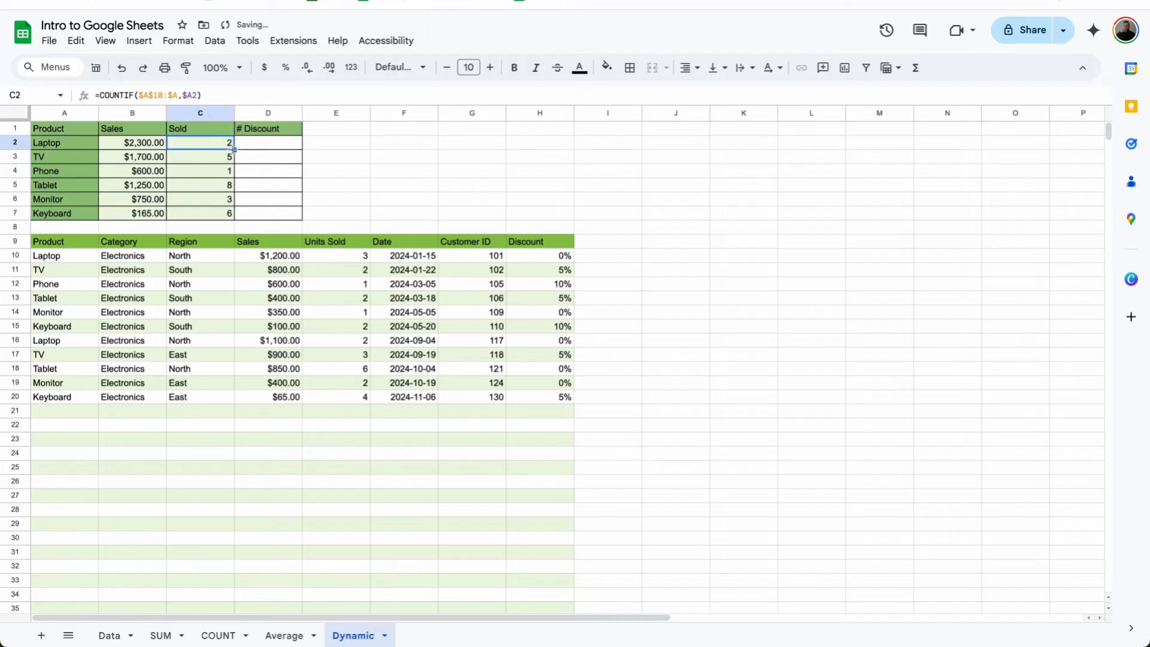
{"action": "left_click_drag", "start_coordinate": [231, 145], "coordinate": [234, 218]}
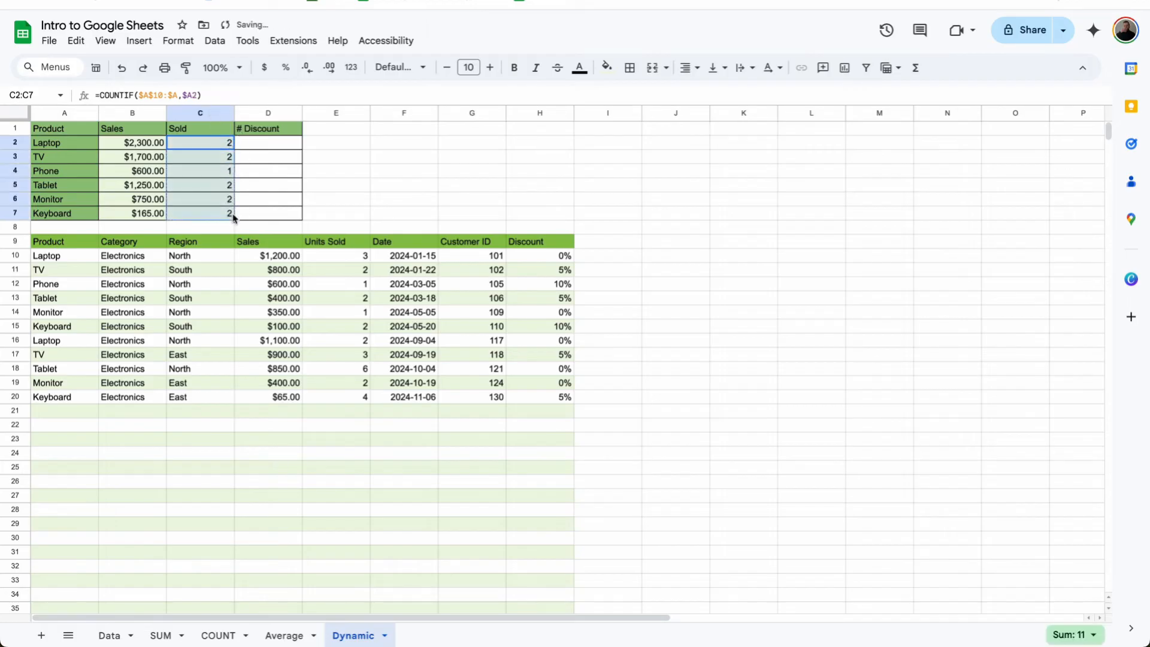
{"action": "left_click", "coordinate": [204, 172]}
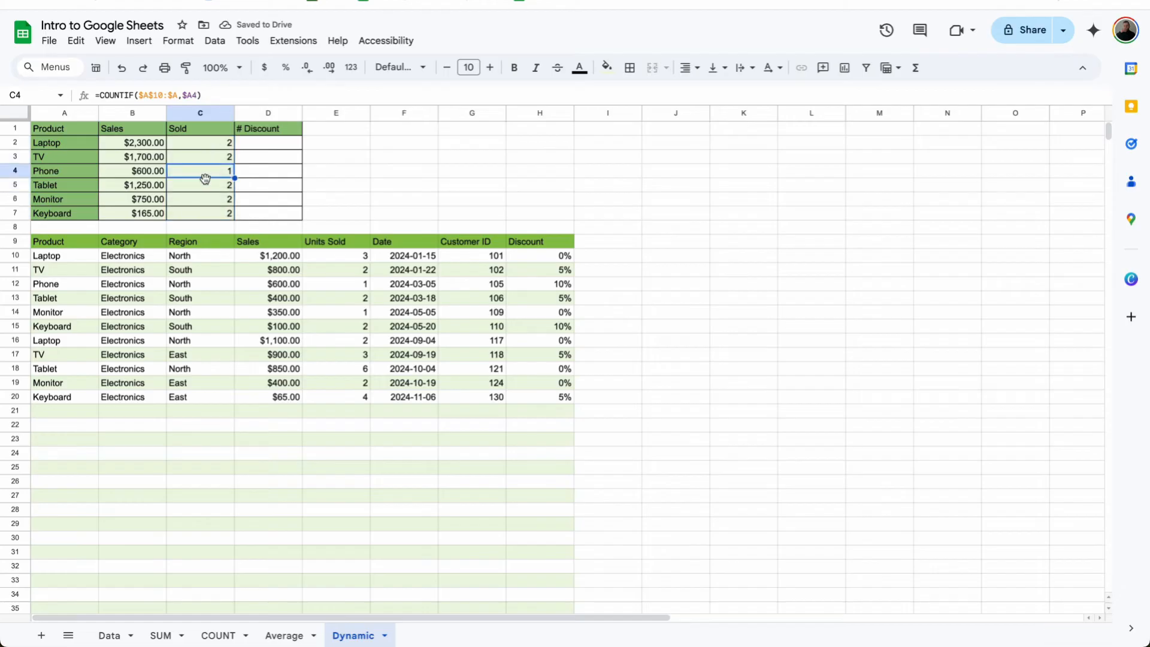
- Start an AVERAGEIF formula in D2 with criteria range A10:A and criterion A2
{"action": "left_click", "coordinate": [267, 147]}
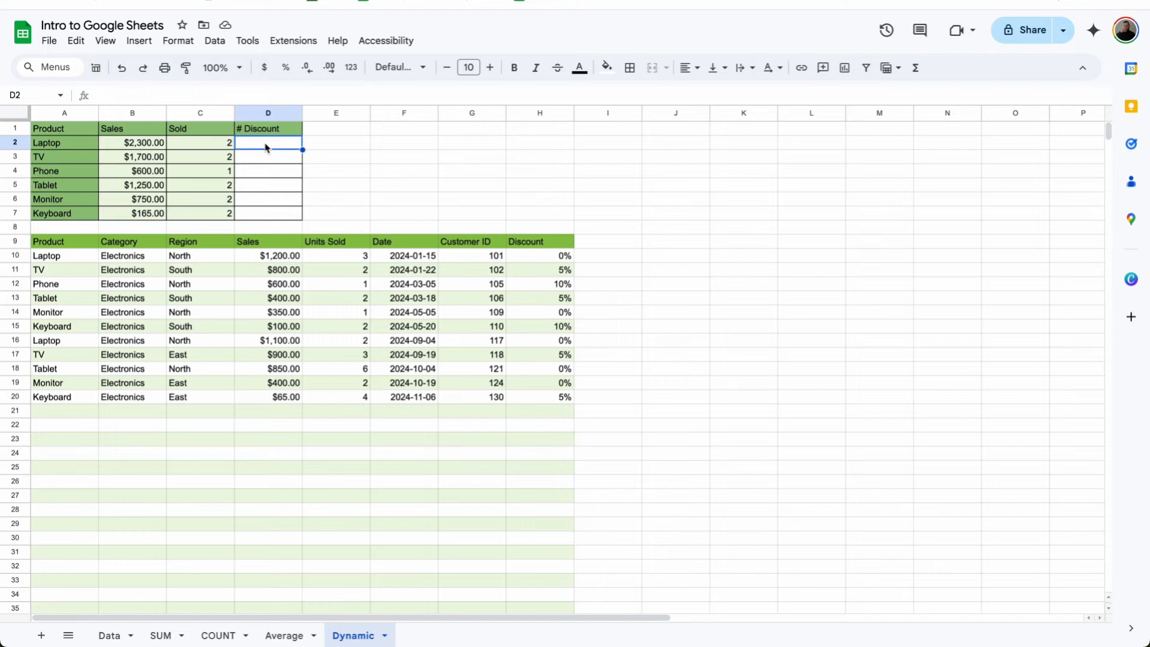
{"action": "type", "text": "=averageif"}
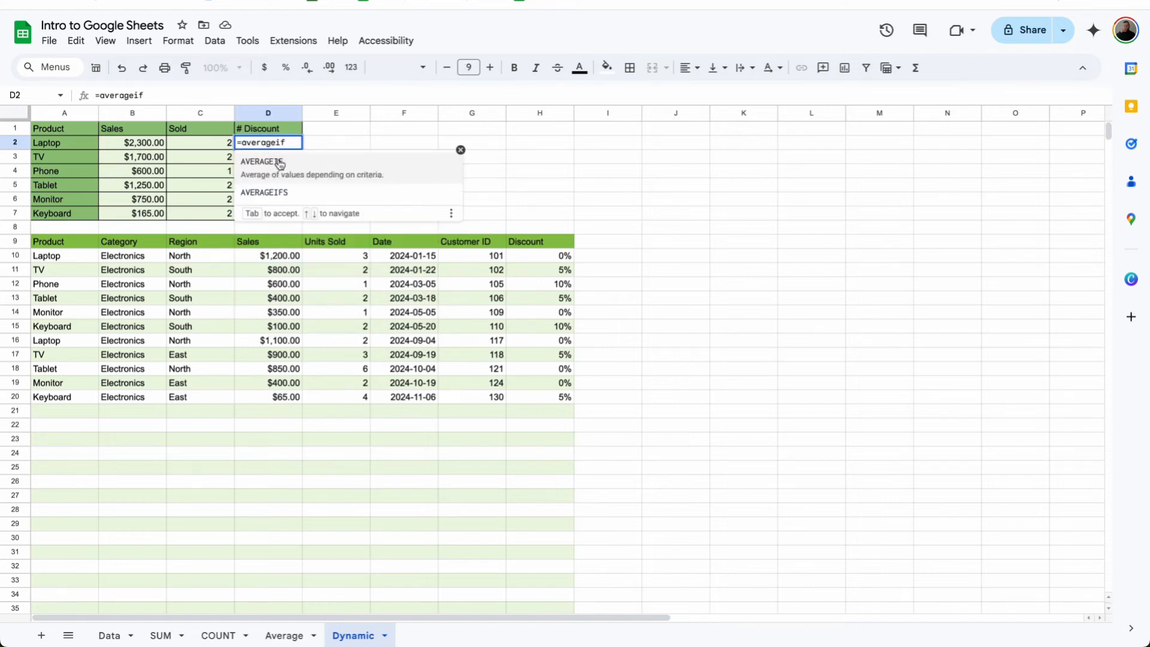
{"action": "key", "text": "Tab"}
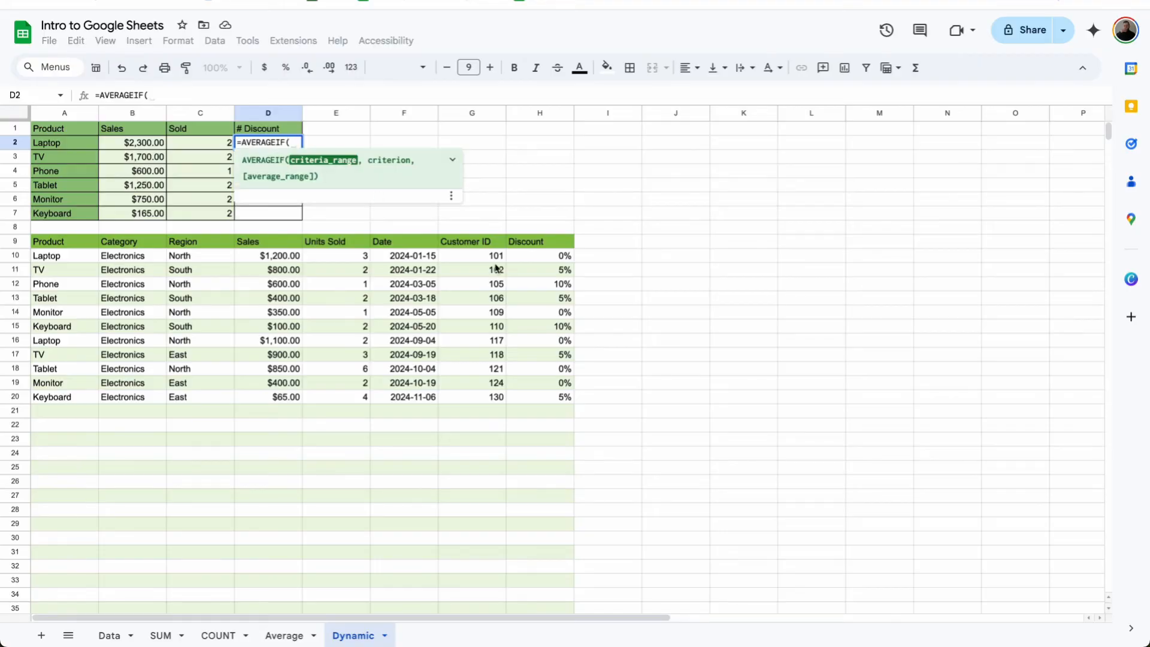
{"action": "left_click_drag", "start_coordinate": [78, 256], "coordinate": [74, 402]}
{"action": "key", "text": "BackSpace"}
{"action": "key", "text": "BackSpace"}
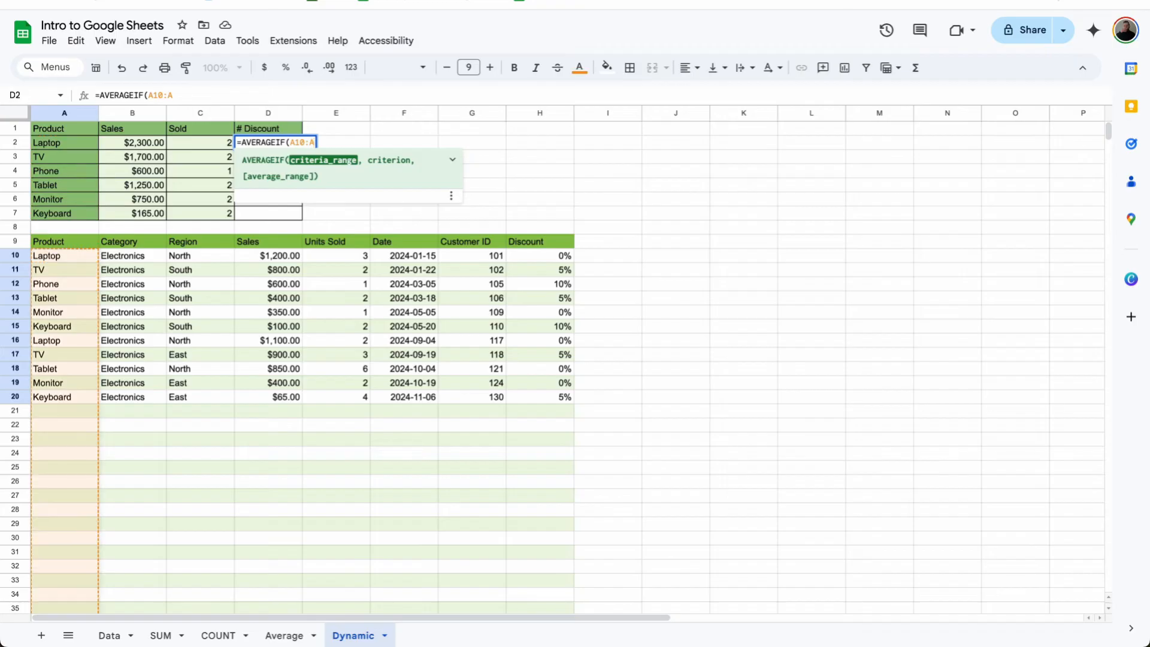
{"action": "type", "text": ","}
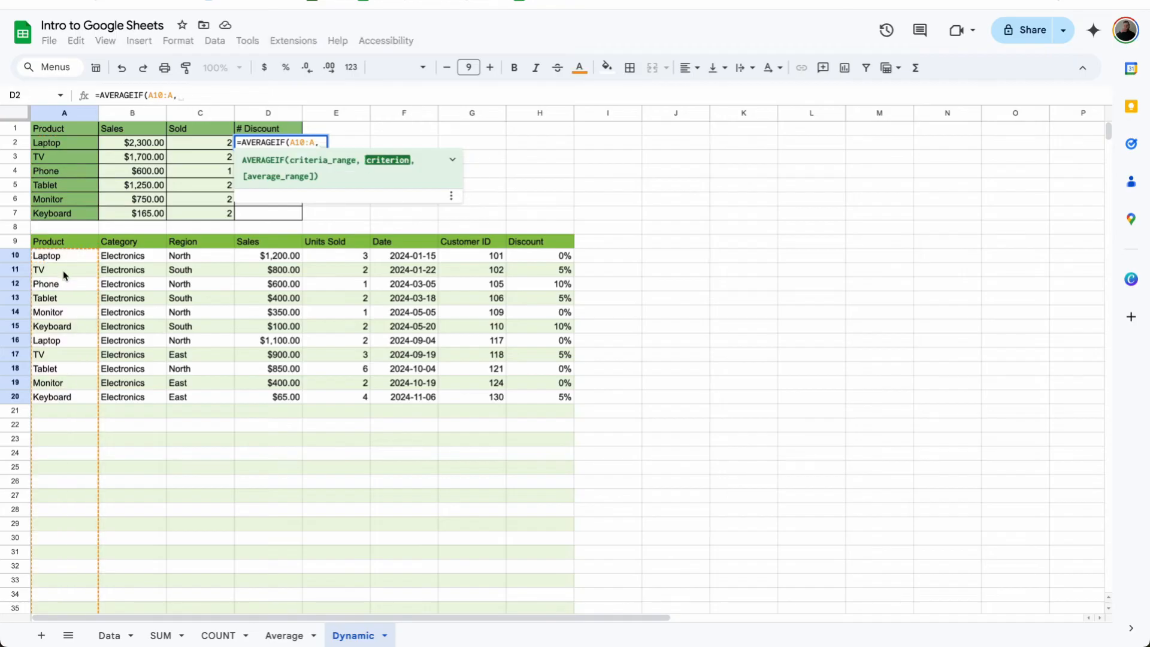
{"action": "left_click", "coordinate": [79, 149]}
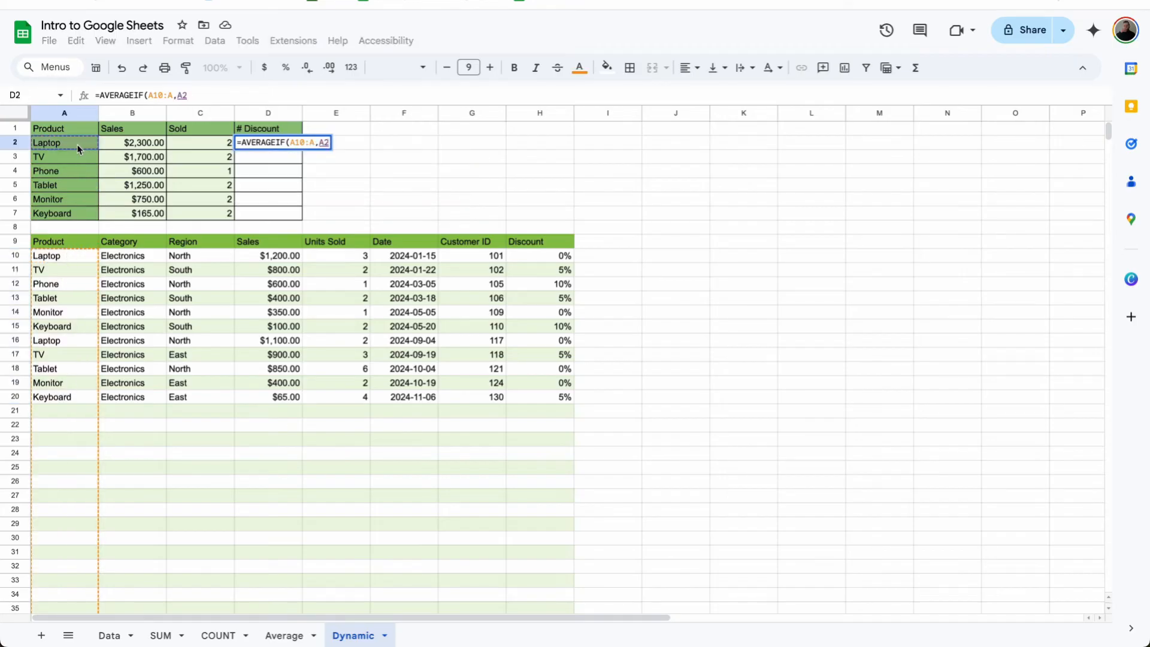
{"action": "type", "text": ","}
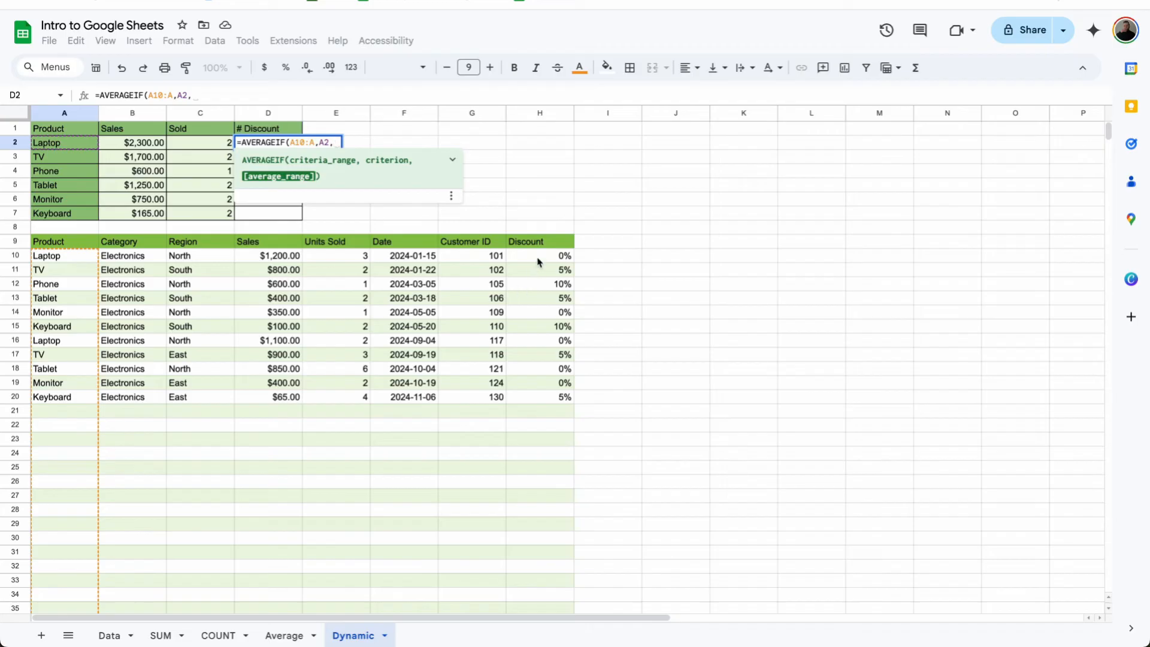
- Complete D2's AVERAGEIF with average range H10:H and show the percentage without decimal places
{"action": "left_click_drag", "start_coordinate": [539, 262], "coordinate": [558, 412]}
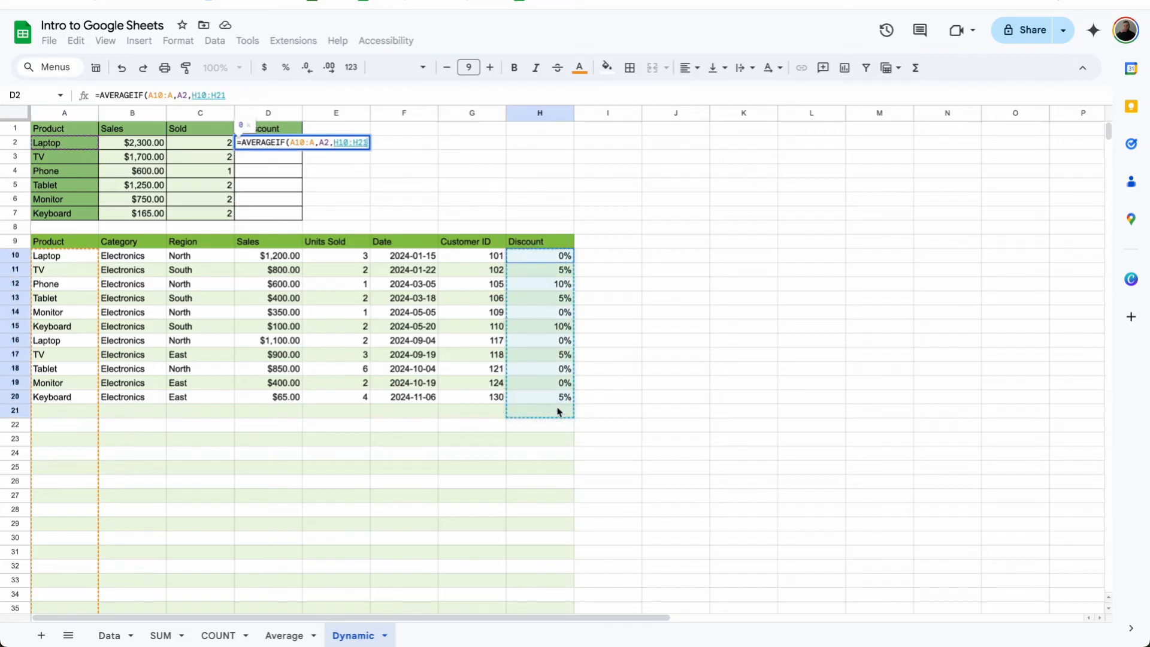
{"action": "left_click", "coordinate": [246, 95]}
{"action": "key", "text": "BackSpace"}
{"action": "key", "text": "BackSpace"}
{"action": "key", "text": "BackSpace"}
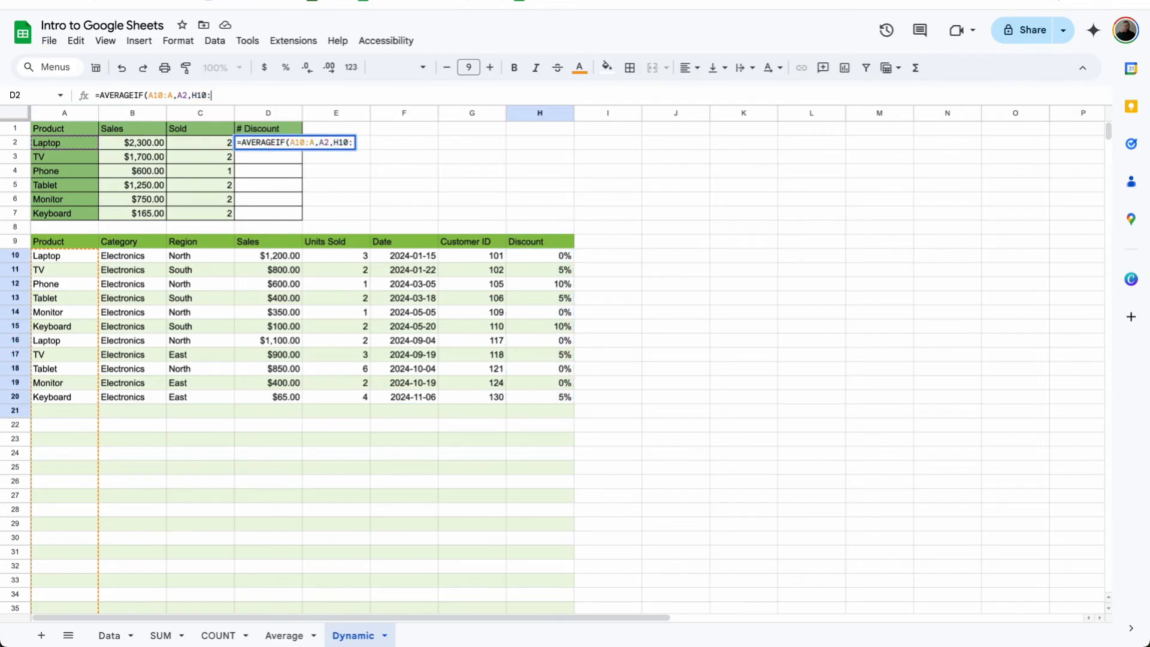
{"action": "type", "text": "H"}
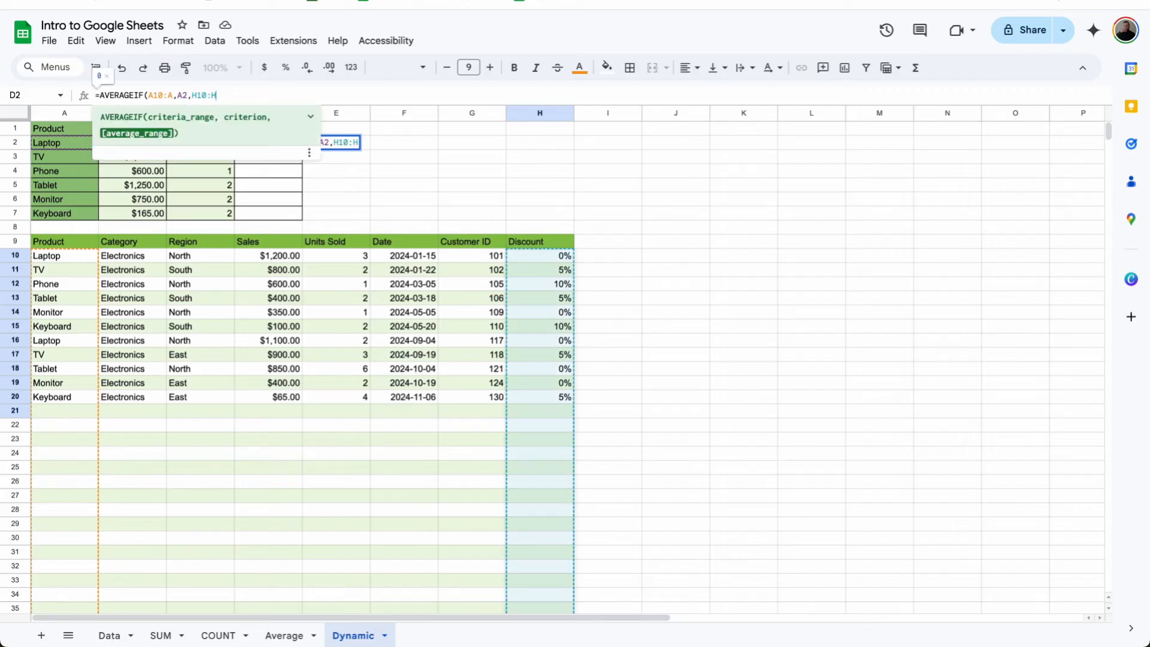
{"action": "key", "text": "Return"}
{"action": "left_click", "coordinate": [305, 68]}
{"action": "left_click", "coordinate": [304, 68]}
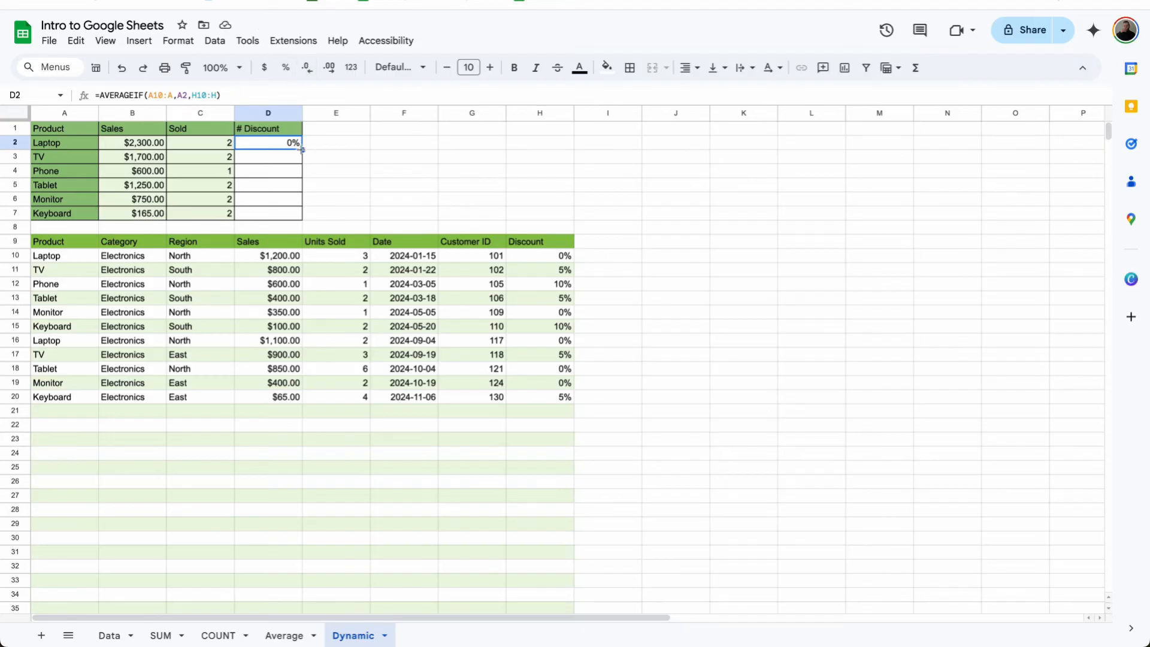
- Lock the references in D2's AVERAGEIF formula as $A$10:$A, $A2 and $H$10:$H
{"action": "left_click", "coordinate": [167, 95]}
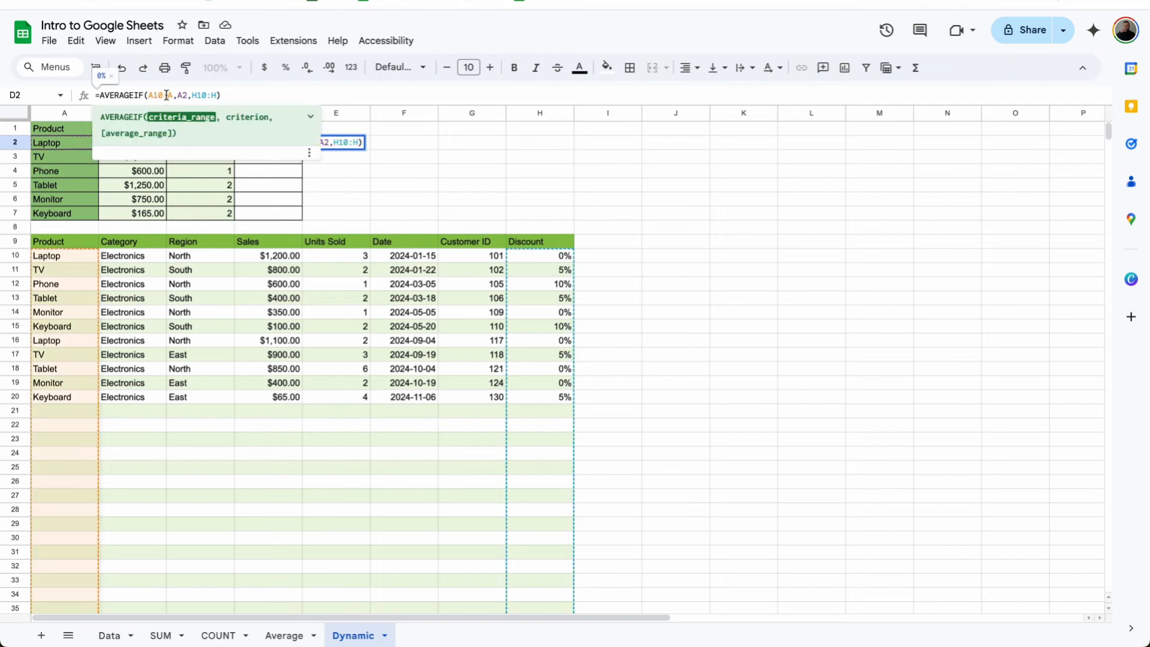
{"action": "key", "text": "F4"}
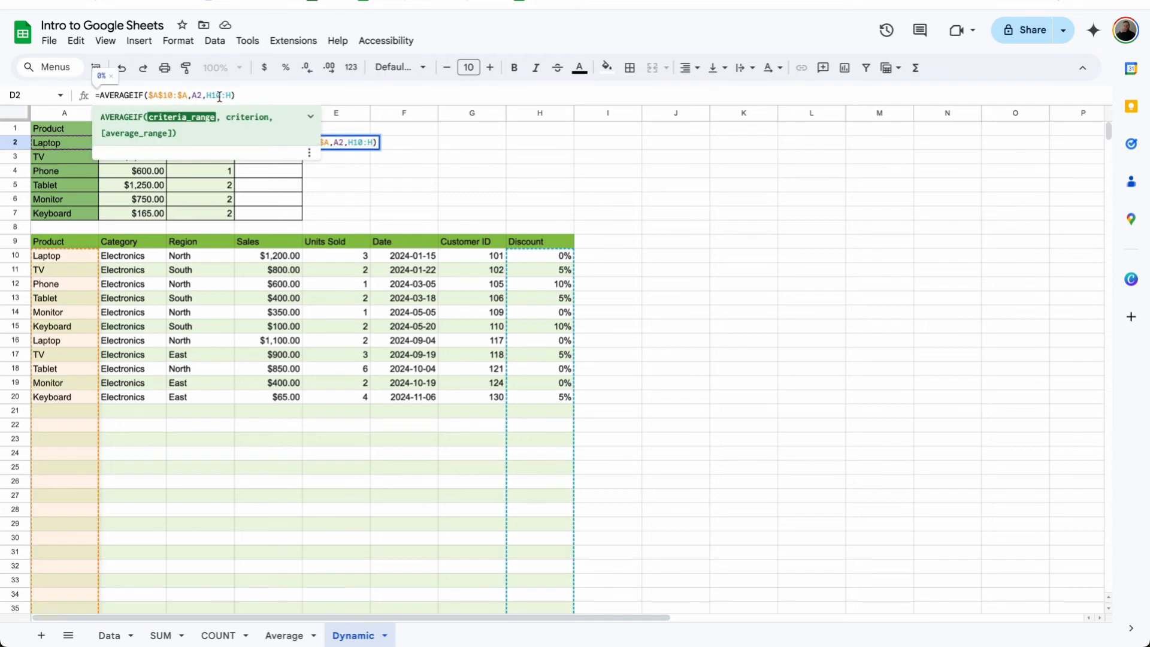
{"action": "left_click", "coordinate": [192, 96]}
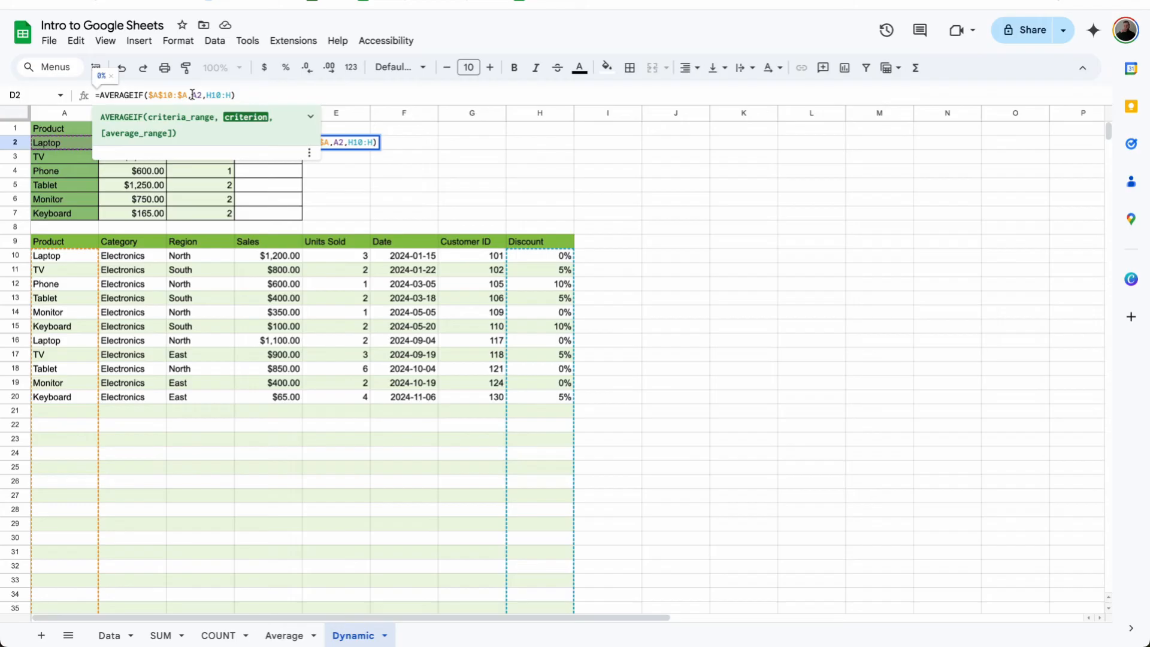
{"action": "type", "text": "$"}
{"action": "left_click", "coordinate": [222, 94]}
{"action": "key", "text": "F4"}
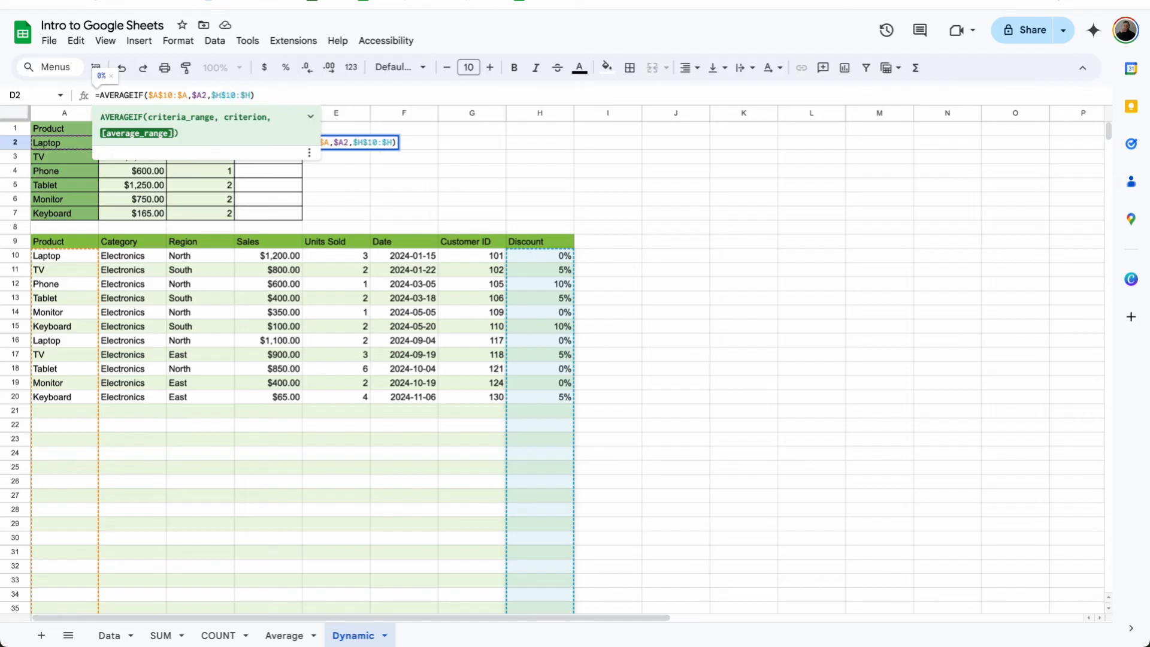
{"action": "key", "text": "Return"}
- Fill D2's AVERAGEIF formula down through D7 and check the copied formula in D3
{"action": "left_click", "coordinate": [288, 146]}
{"action": "left_click_drag", "start_coordinate": [302, 149], "coordinate": [299, 211]}
{"action": "left_click", "coordinate": [292, 162]}
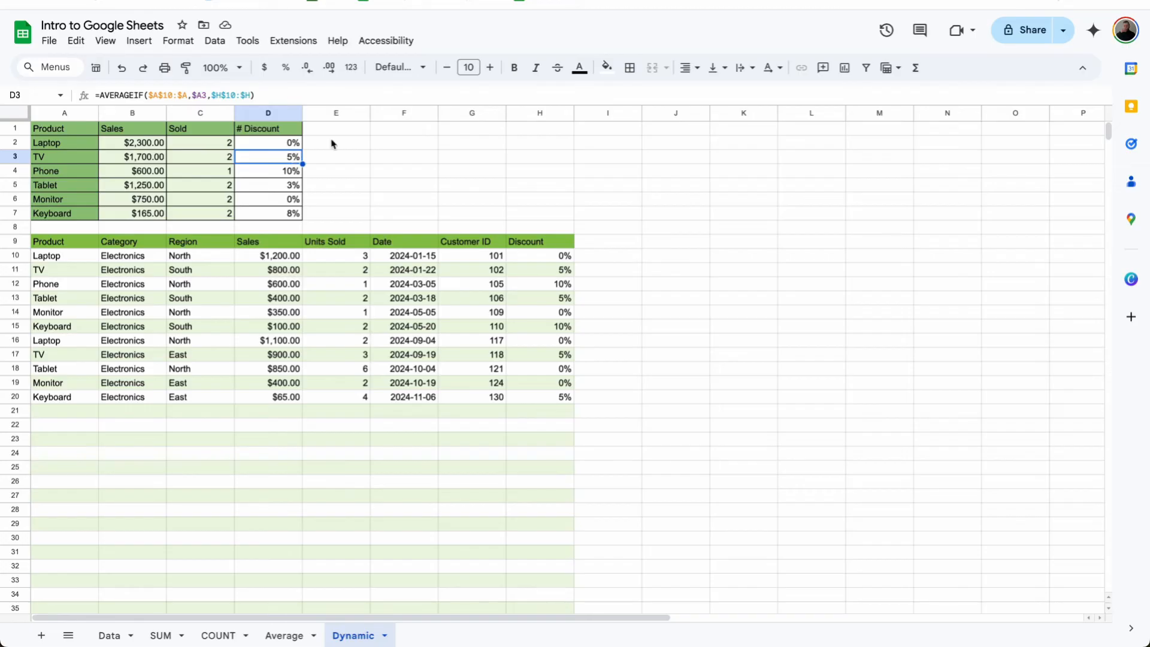
- Insert a dropdown in F2, set its criteria to Dropdown (from a range), and open the source range selection
{"action": "left_click", "coordinate": [401, 141]}
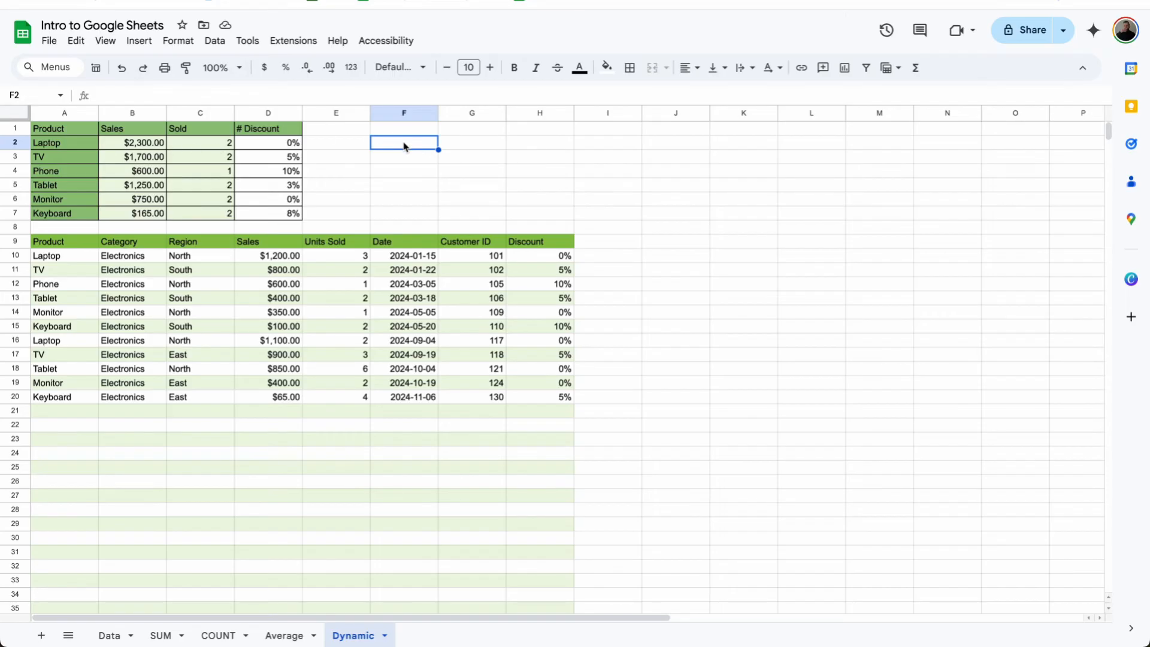
{"action": "left_click", "coordinate": [152, 43]}
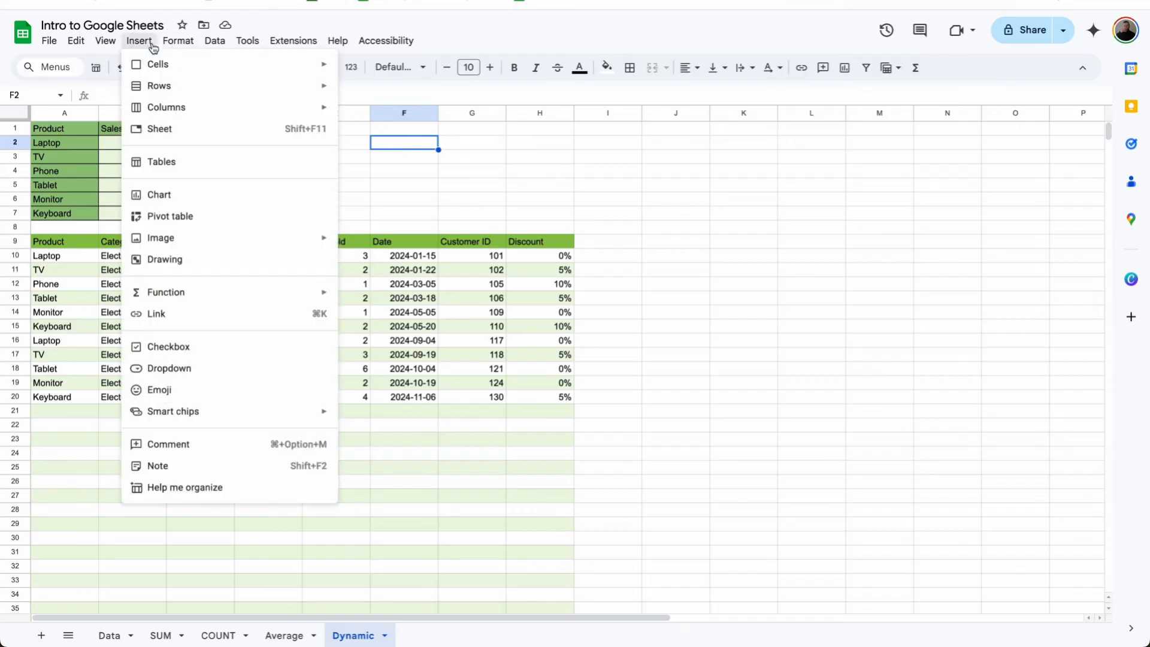
{"action": "left_click", "coordinate": [192, 379]}
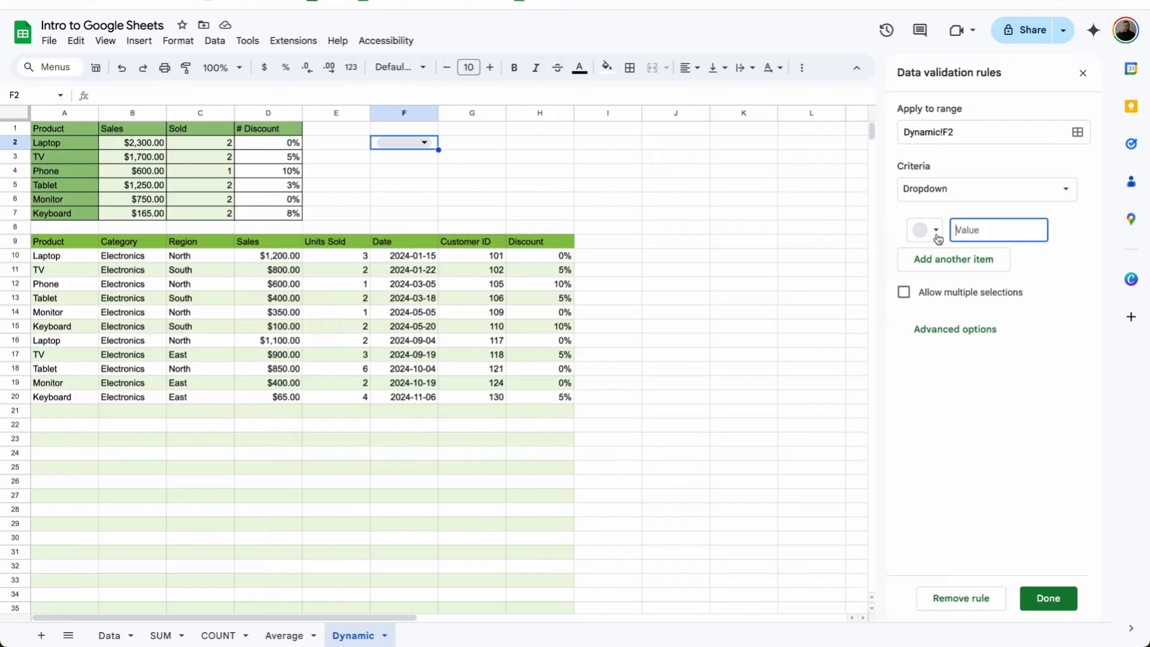
{"action": "left_click", "coordinate": [1000, 193]}
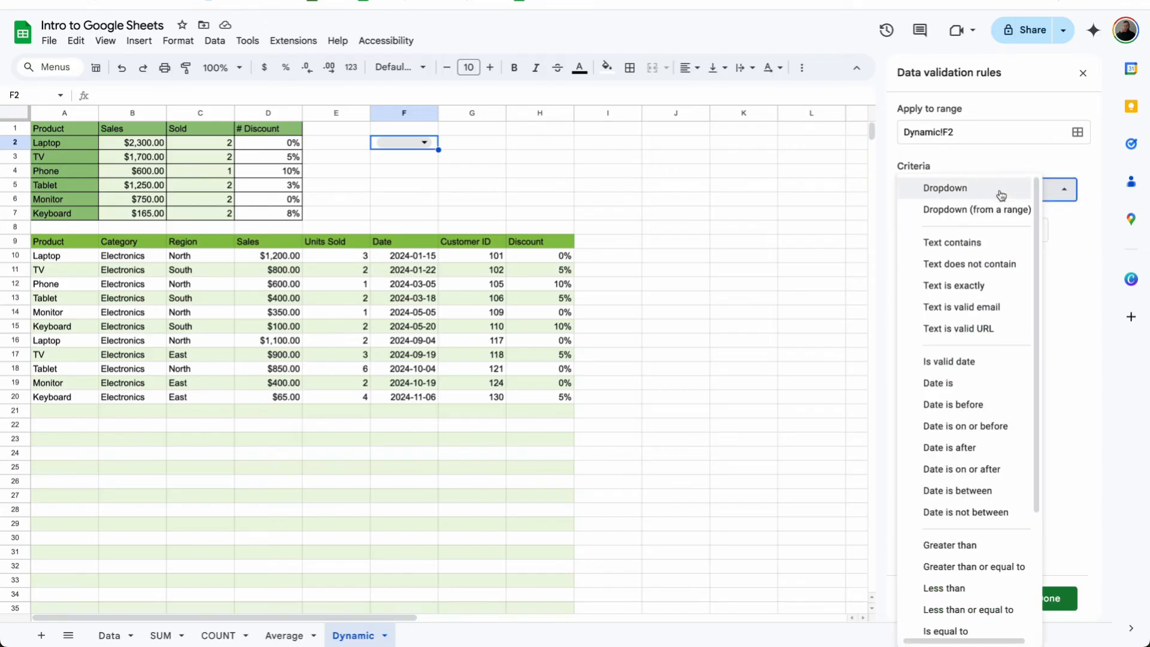
{"action": "left_click", "coordinate": [995, 211]}
{"action": "left_click", "coordinate": [1064, 229]}
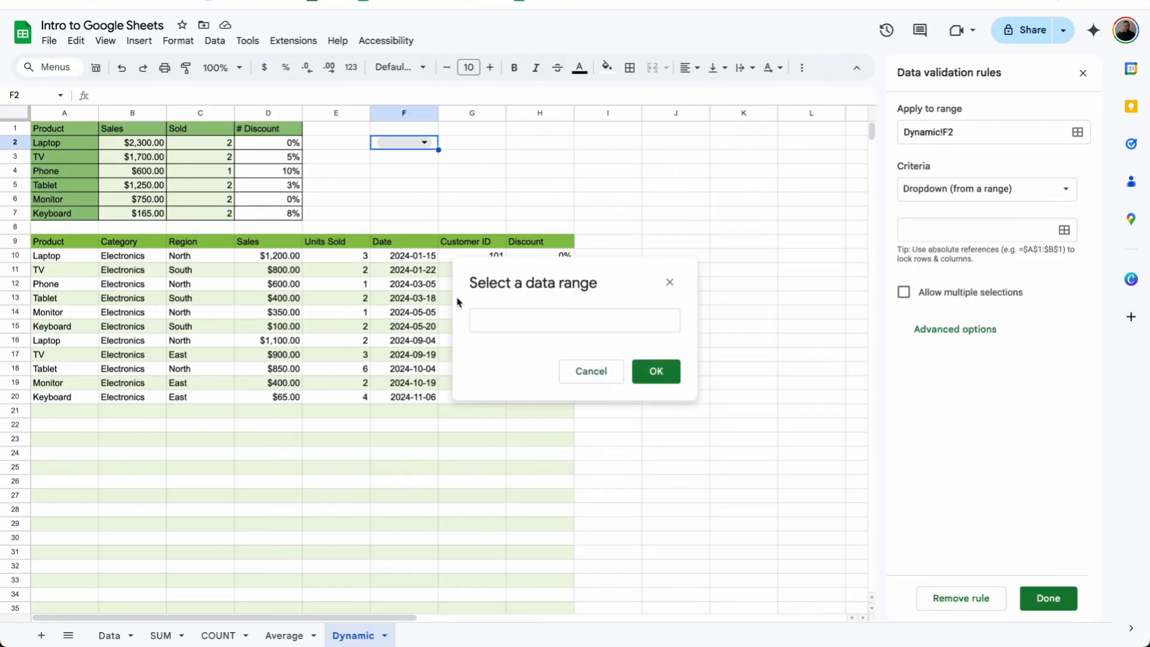
- Set the F2 dropdown's source to the Region column, Dynamic!C10:C, and save the validation rule
{"action": "left_click", "coordinate": [519, 319]}
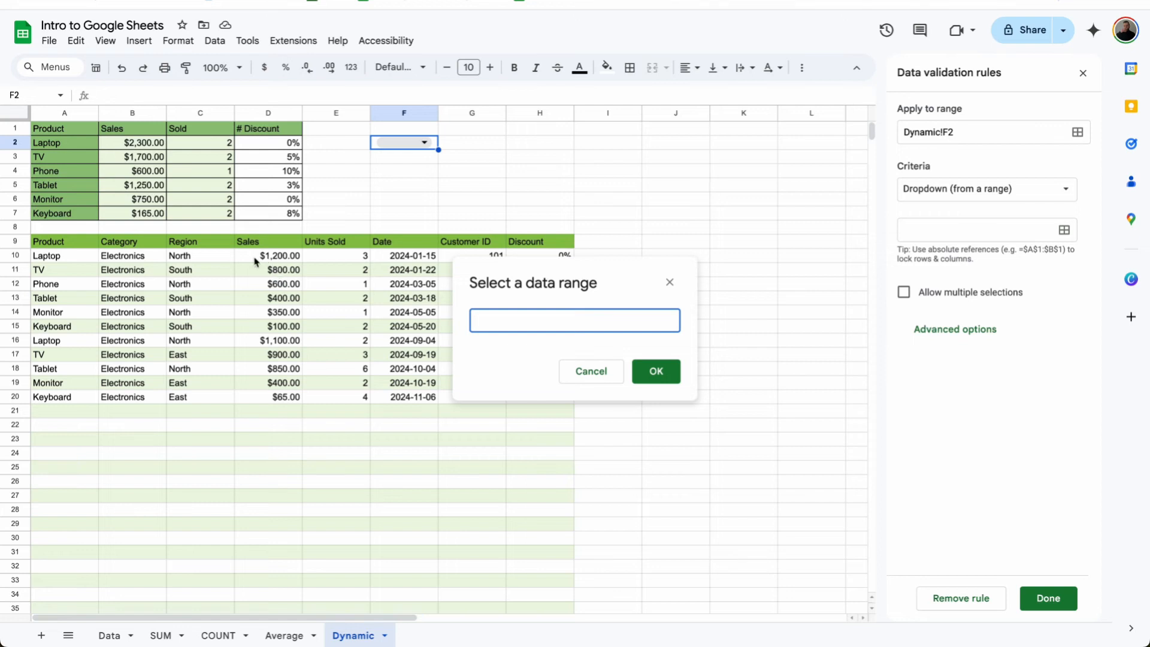
{"action": "left_click_drag", "start_coordinate": [211, 256], "coordinate": [203, 523]}
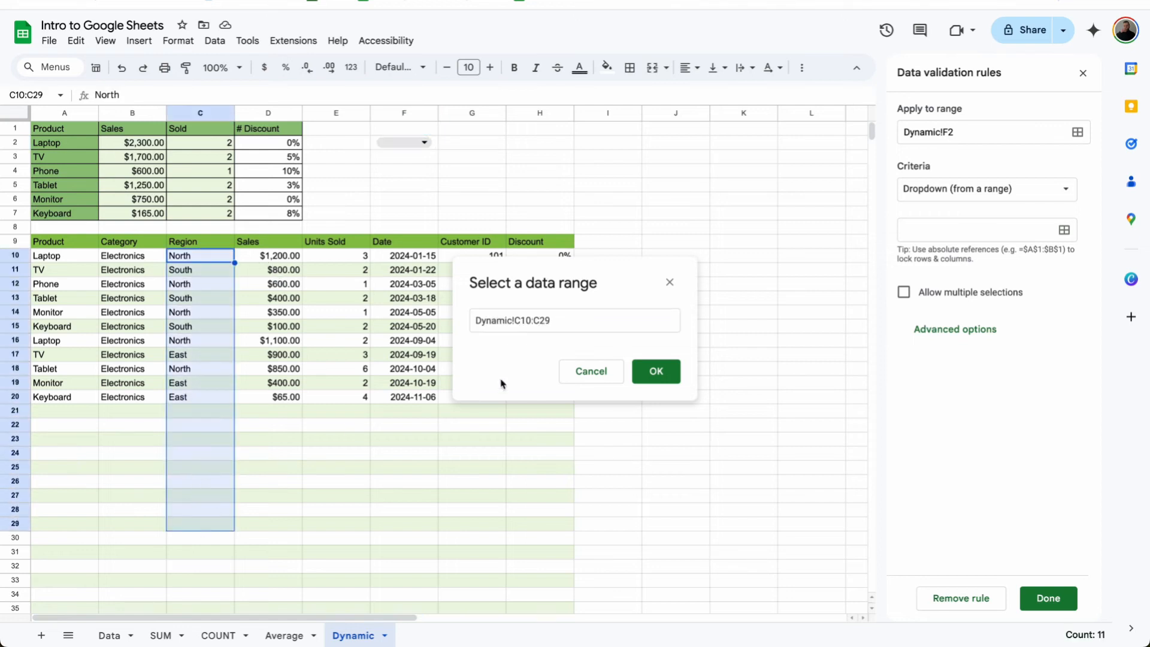
{"action": "left_click", "coordinate": [581, 318]}
{"action": "key", "text": "BackSpace"}
{"action": "key", "text": "BackSpace"}
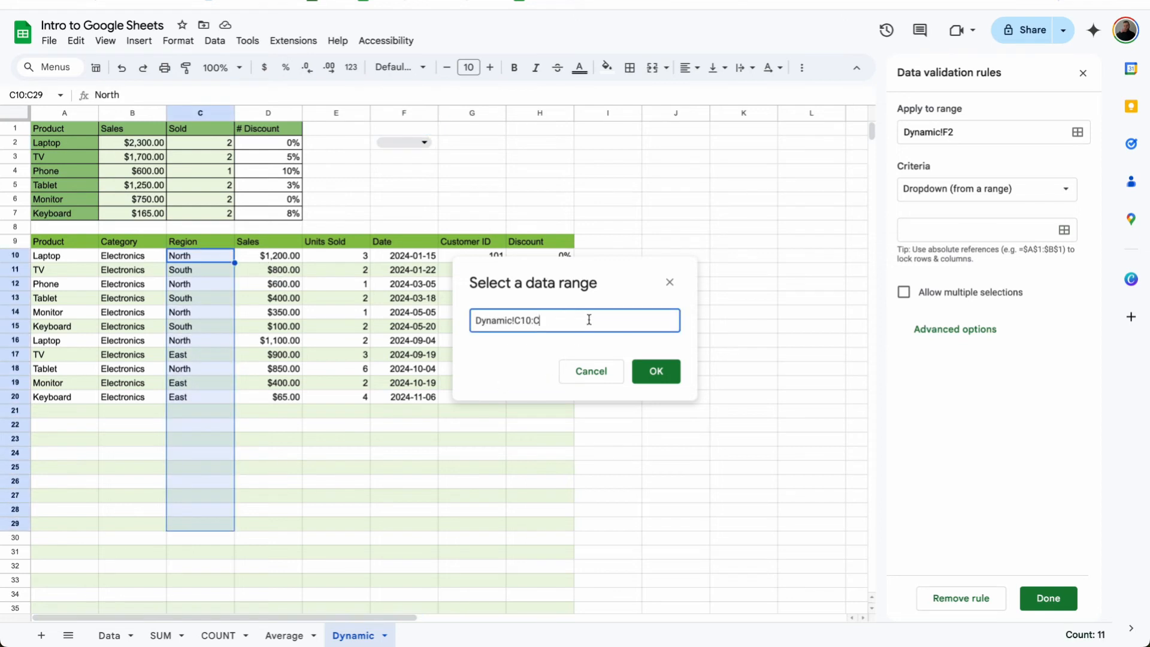
{"action": "left_click", "coordinate": [659, 370]}
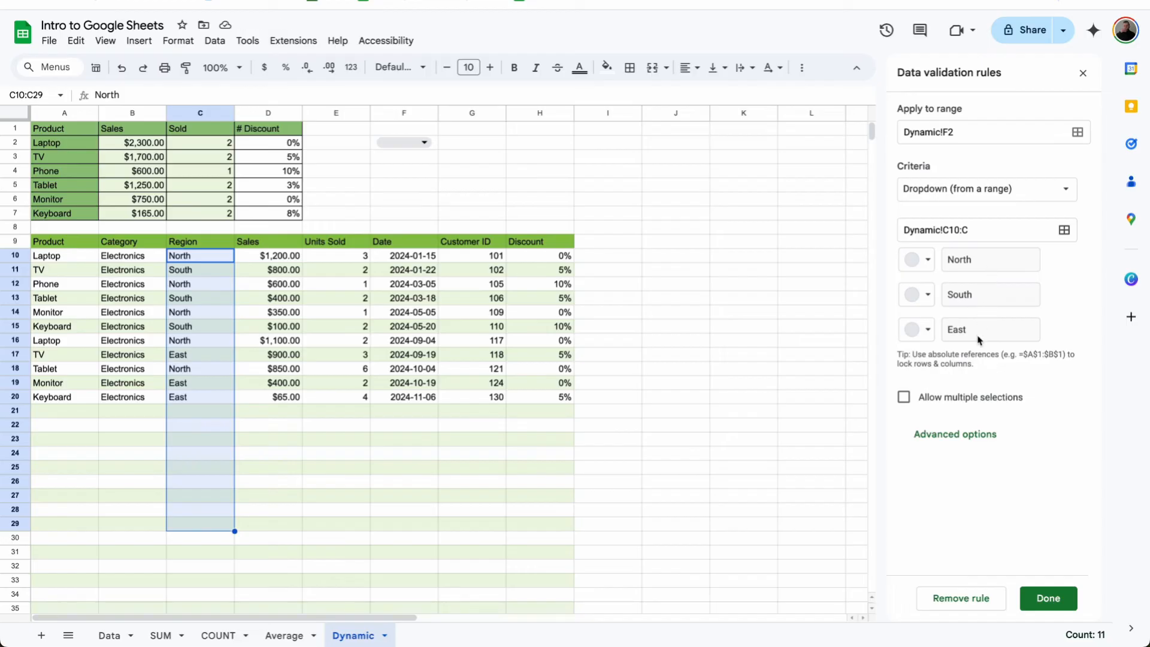
{"action": "left_click", "coordinate": [1060, 599]}
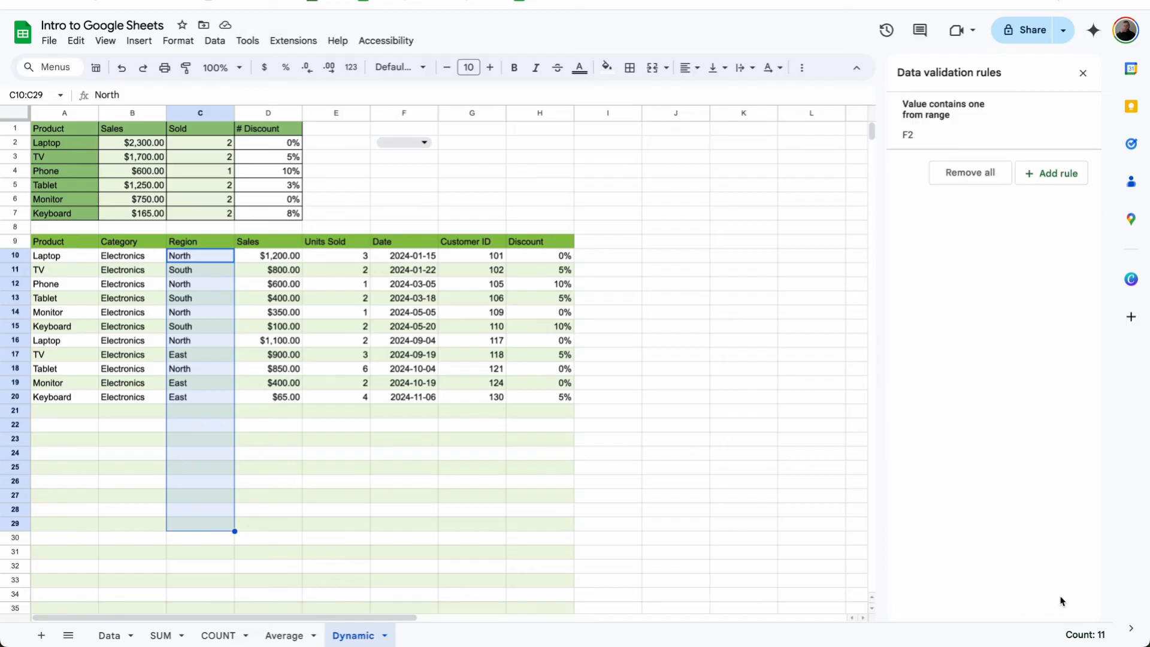
{"action": "left_click", "coordinate": [1083, 72]}
- Check the F2 dropdown's options before and after entering West as a test region in C21
{"action": "left_click", "coordinate": [418, 142]}
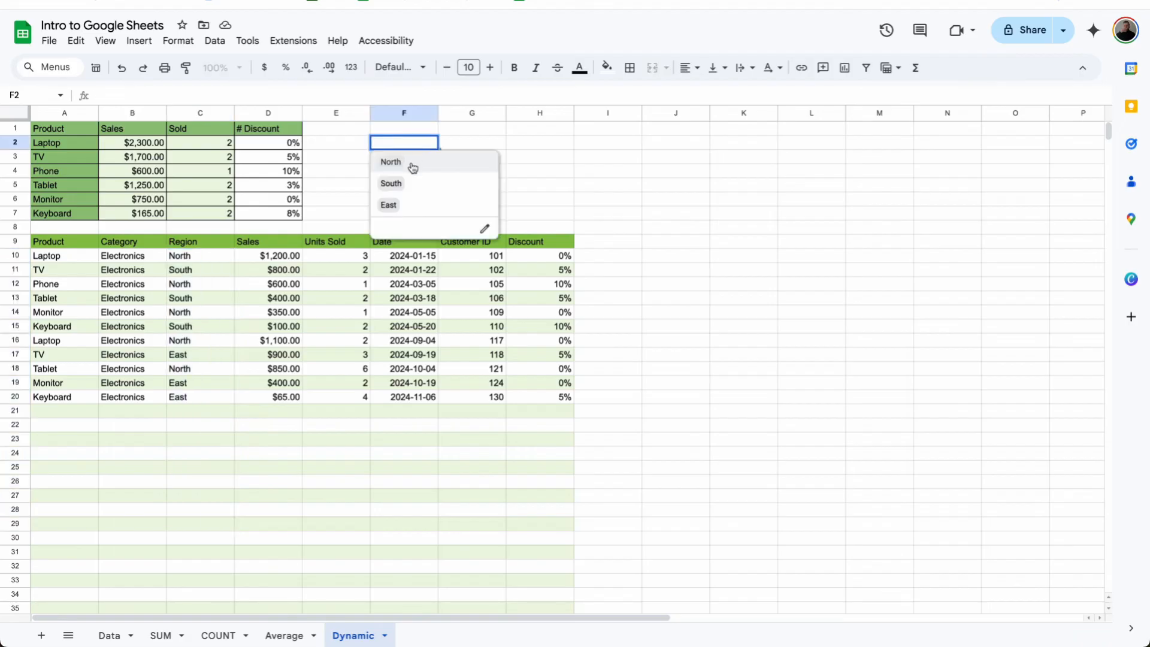
{"action": "left_click", "coordinate": [164, 413]}
{"action": "left_click", "coordinate": [206, 416]}
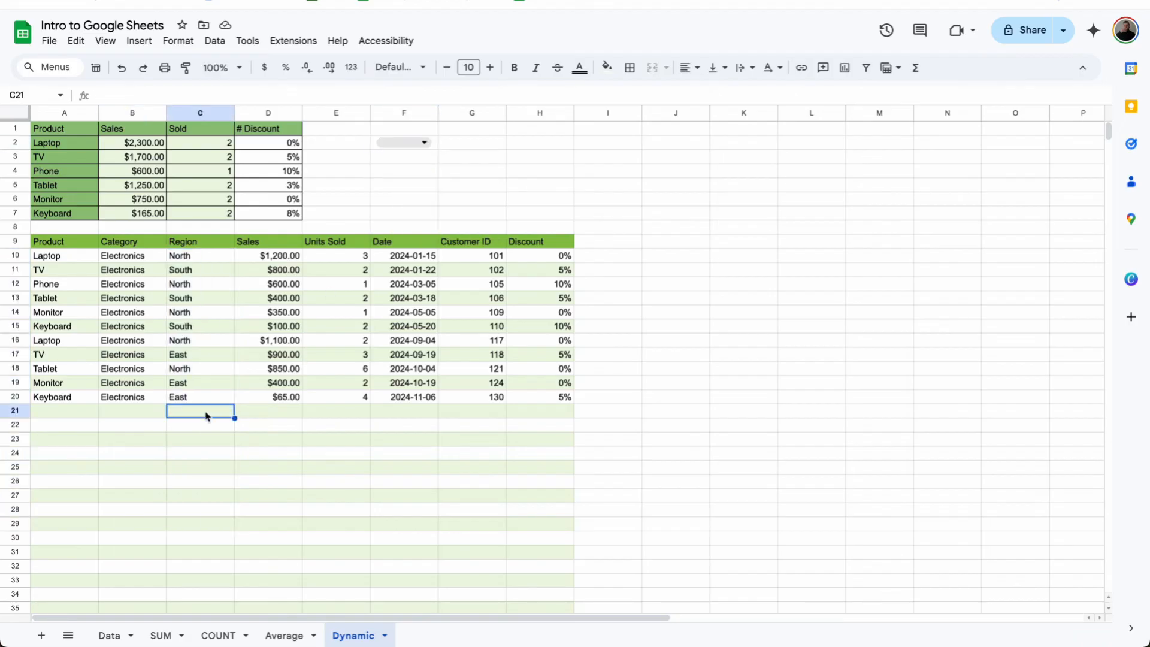
{"action": "type", "text": "West"}
{"action": "key", "text": "Return"}
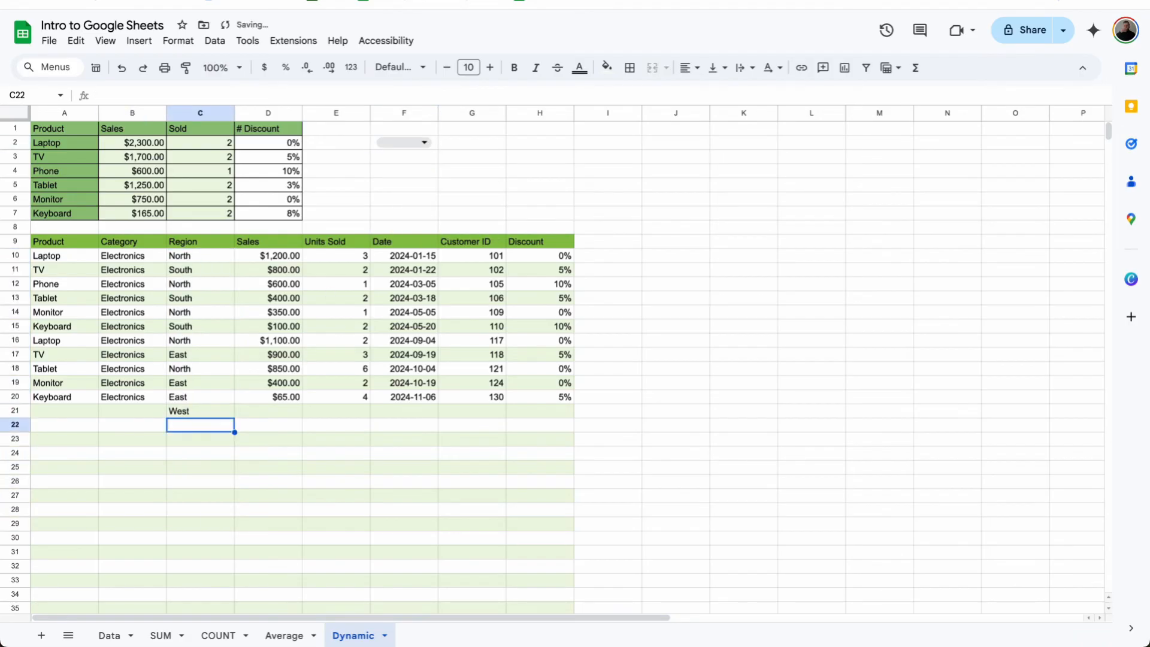
{"action": "left_click", "coordinate": [403, 145]}
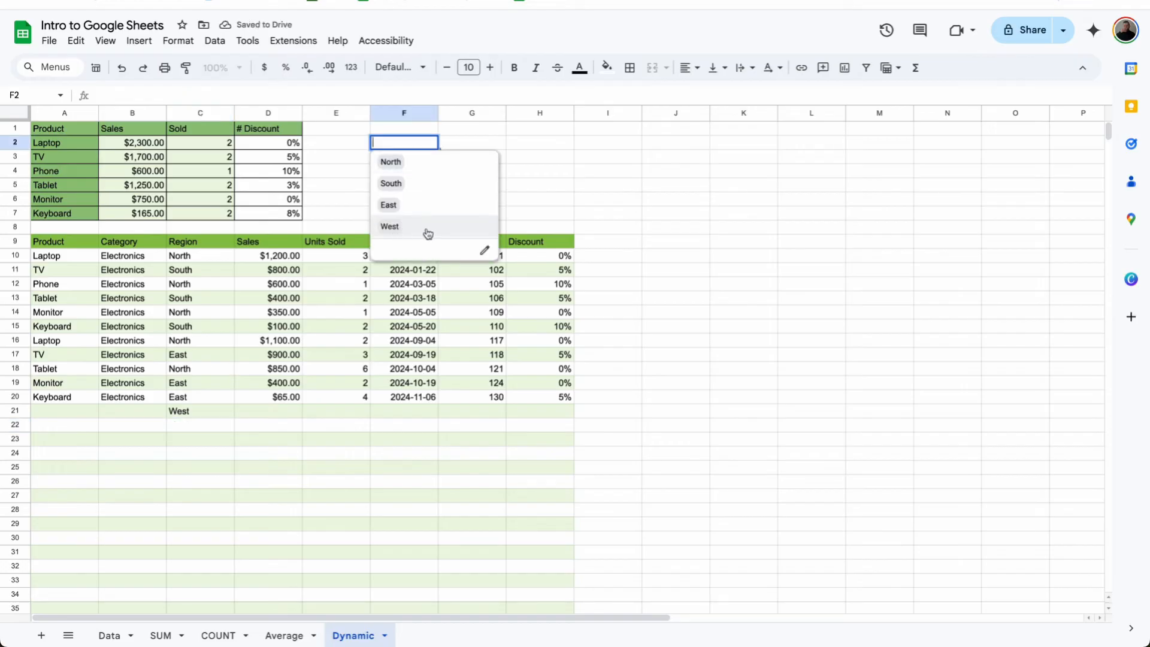
{"action": "left_click", "coordinate": [336, 227]}
- Delete the test region West from C21
{"action": "left_click", "coordinate": [185, 415]}
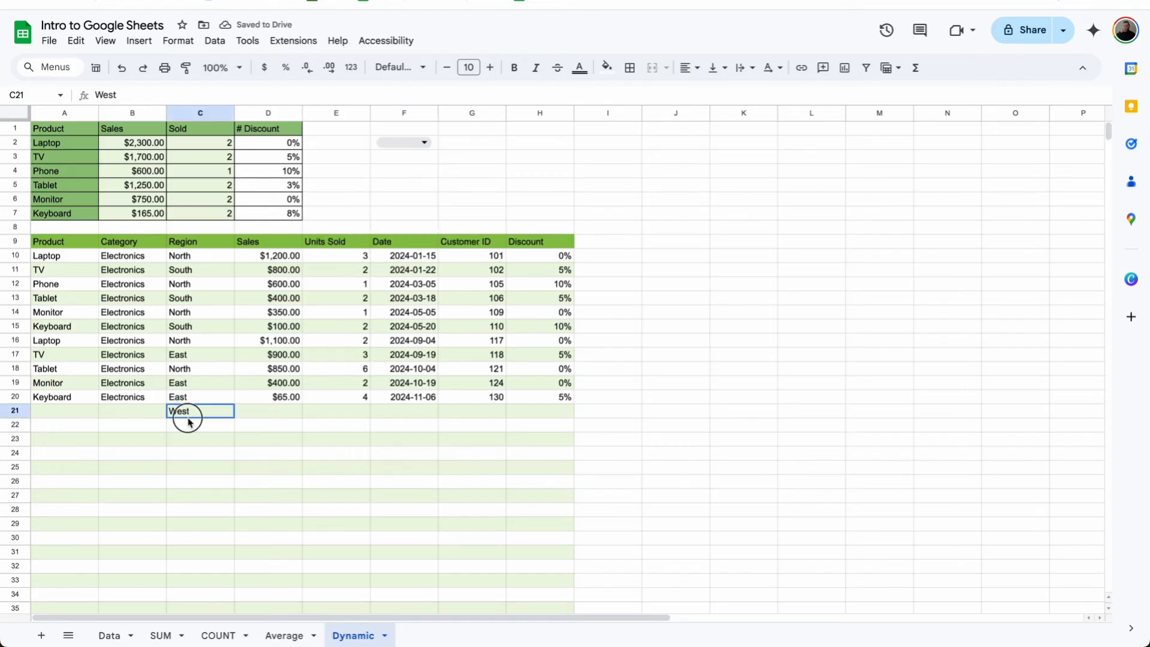
{"action": "key", "text": "Delete"}
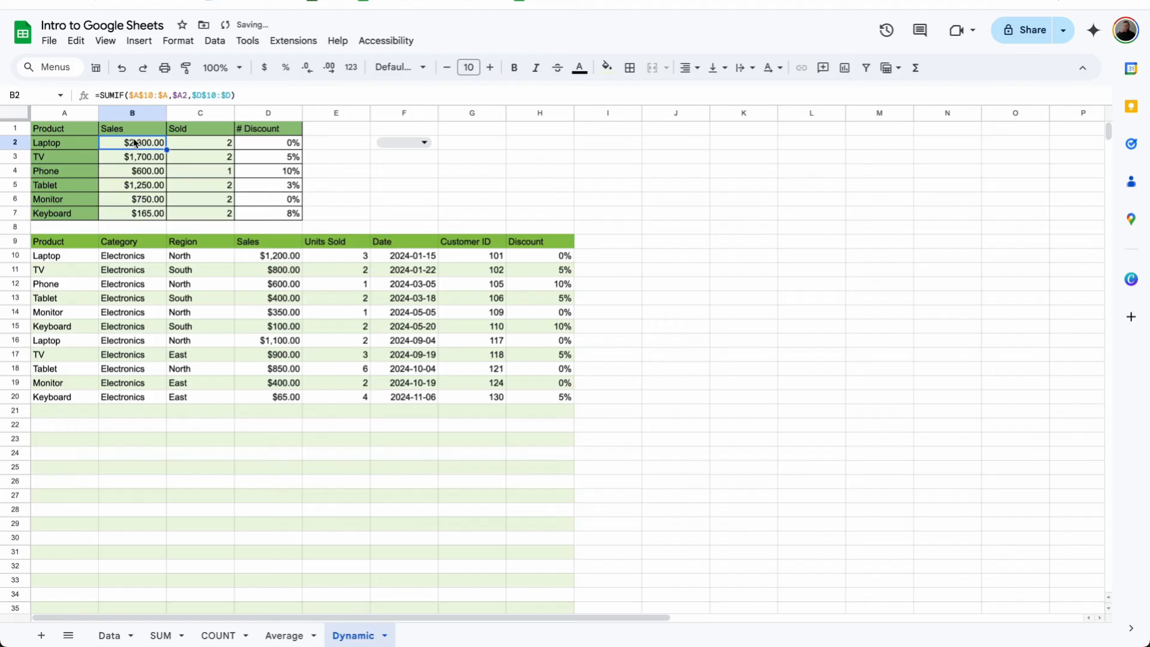
- Convert B2's SUMIF formula to SUMIFS, moving the sum range $D$10:$D ahead of $A$10:$A and $A2
{"action": "left_click", "coordinate": [123, 96]}
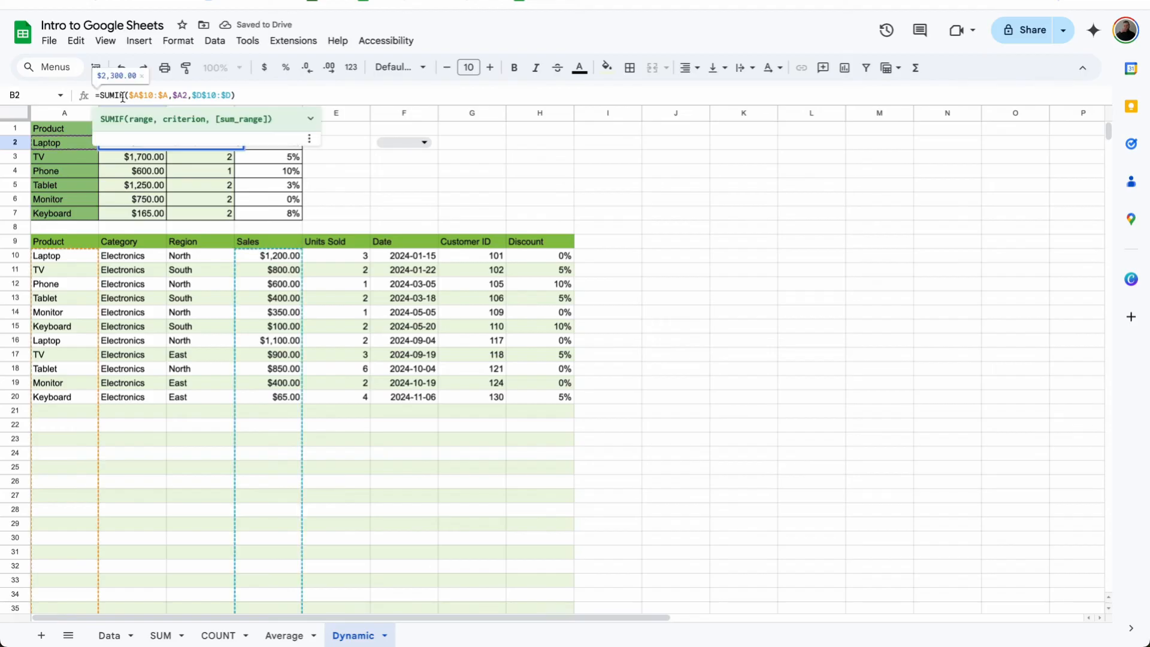
{"action": "type", "text": "S"}
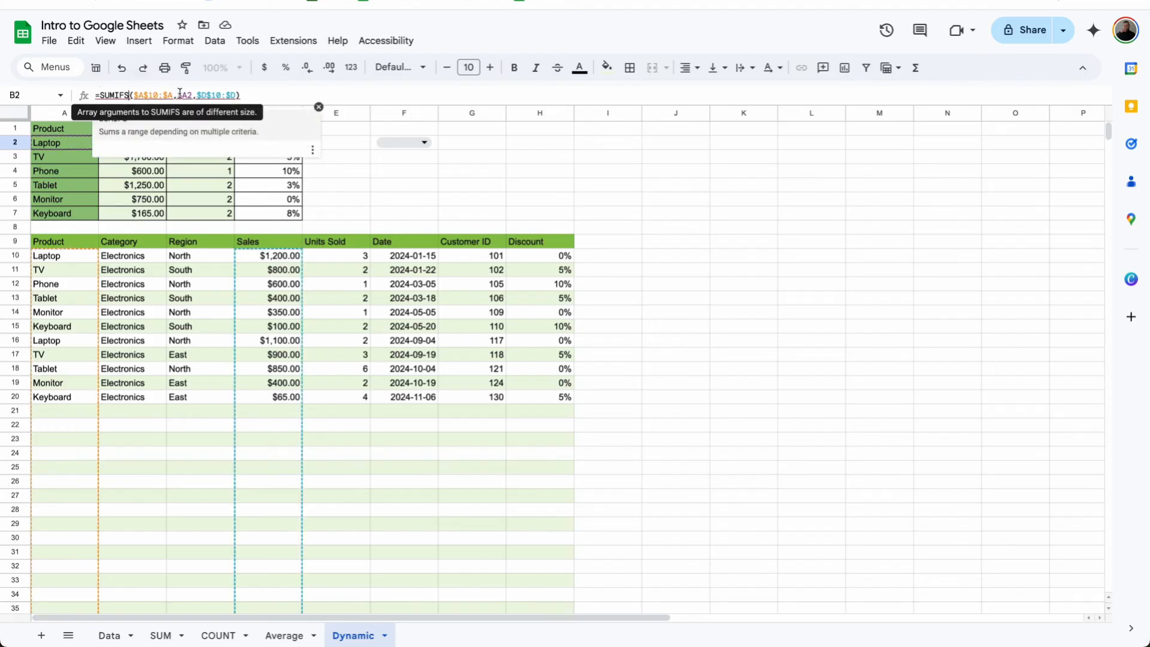
{"action": "left_click", "coordinate": [311, 150]}
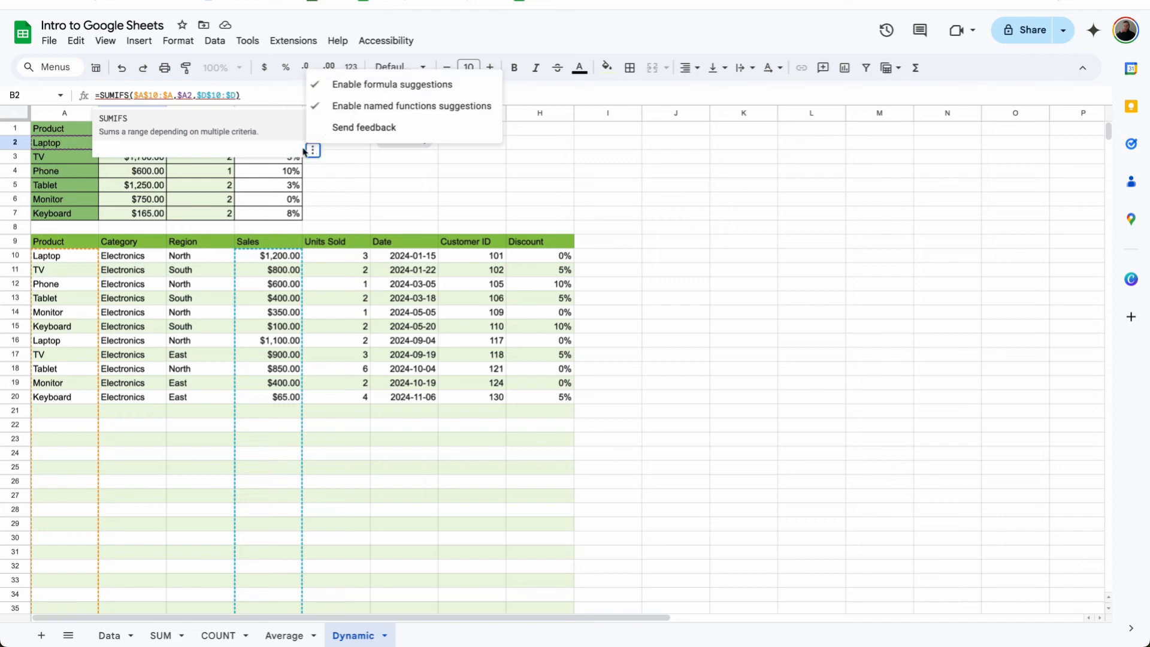
{"action": "left_click", "coordinate": [278, 153]}
{"action": "left_click", "coordinate": [235, 94]}
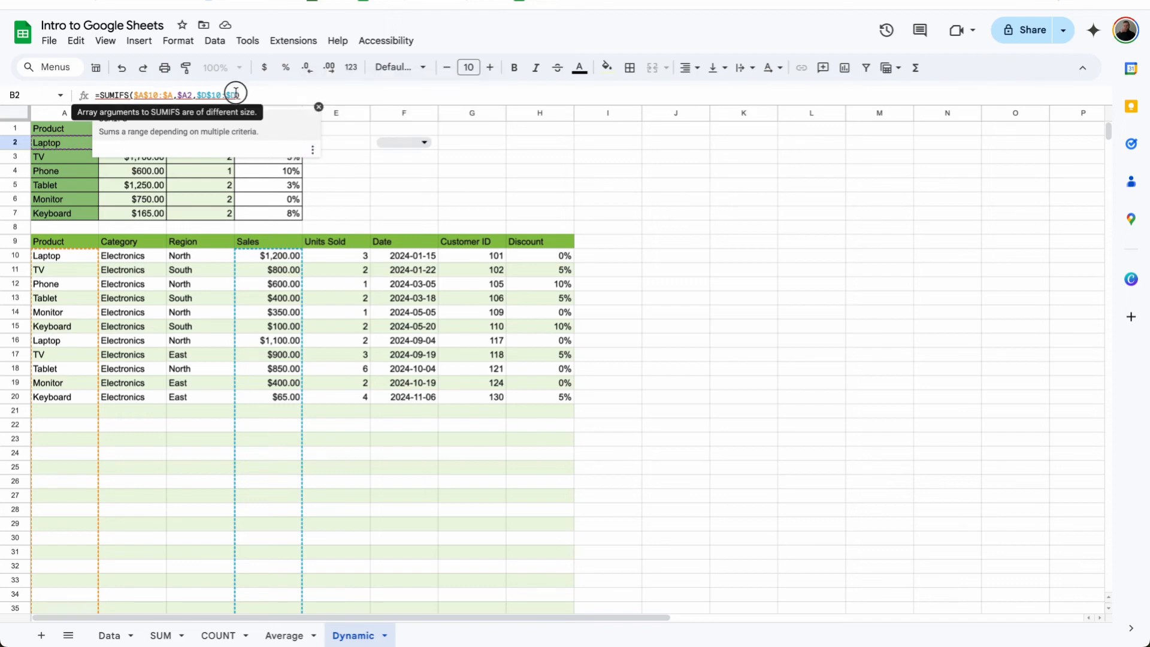
{"action": "left_click_drag", "start_coordinate": [235, 93], "coordinate": [194, 95]}
{"action": "key", "text": "ctrl+c"}
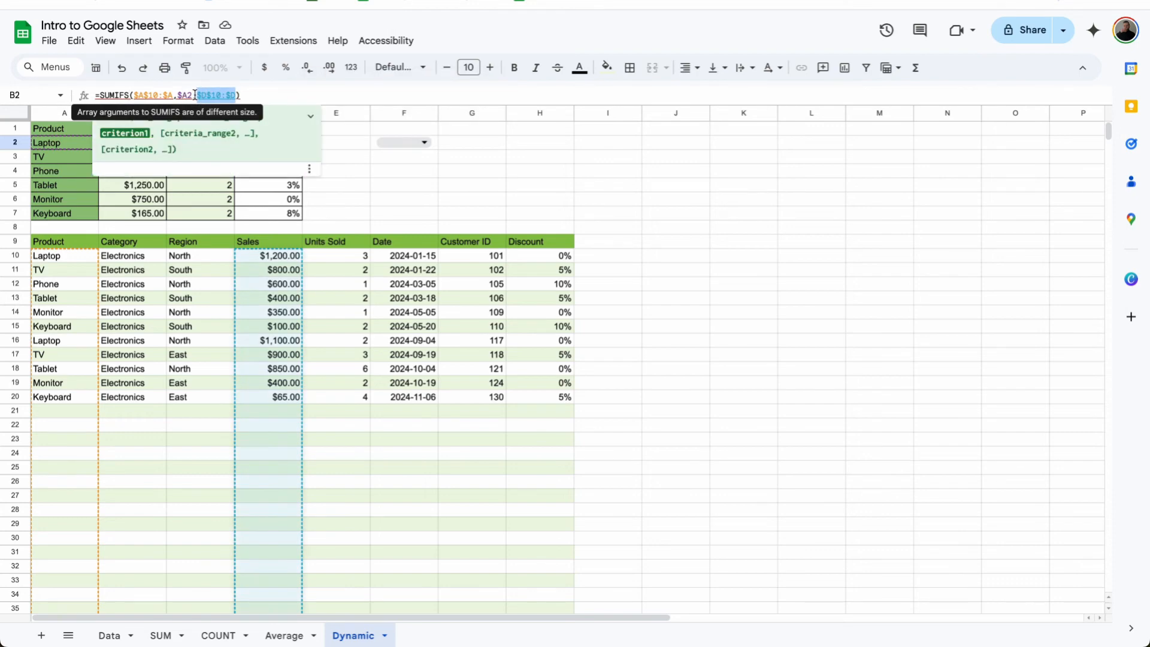
{"action": "key", "text": "BackSpace"}
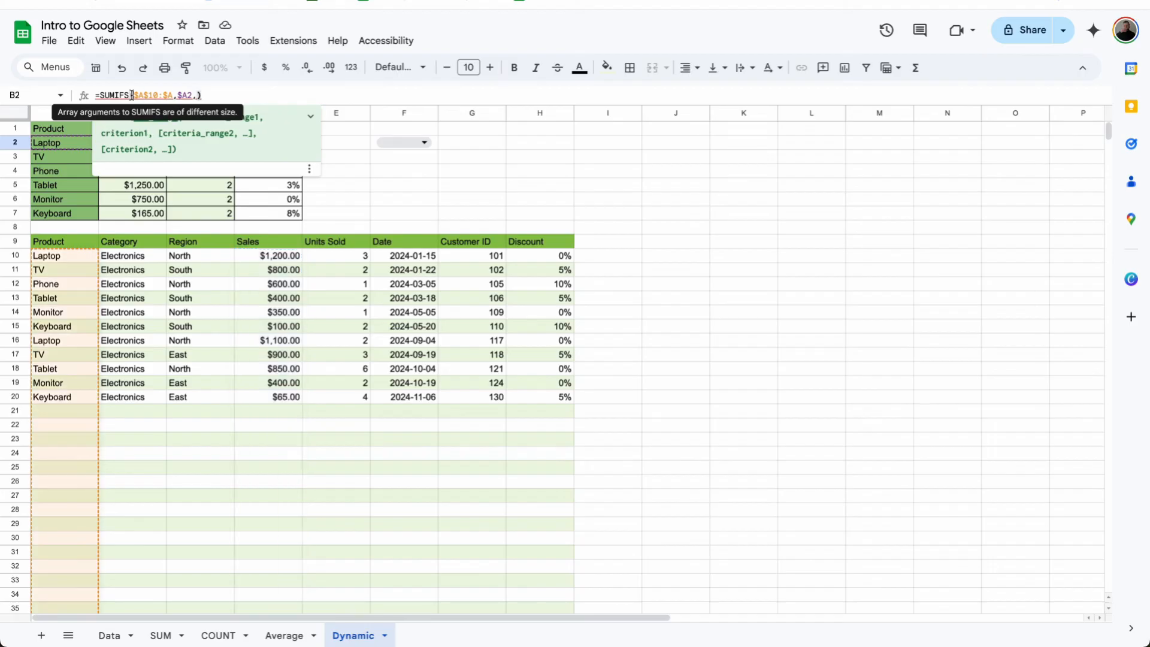
{"action": "key", "text": "ctrl+v"}
{"action": "type", "text": ","}
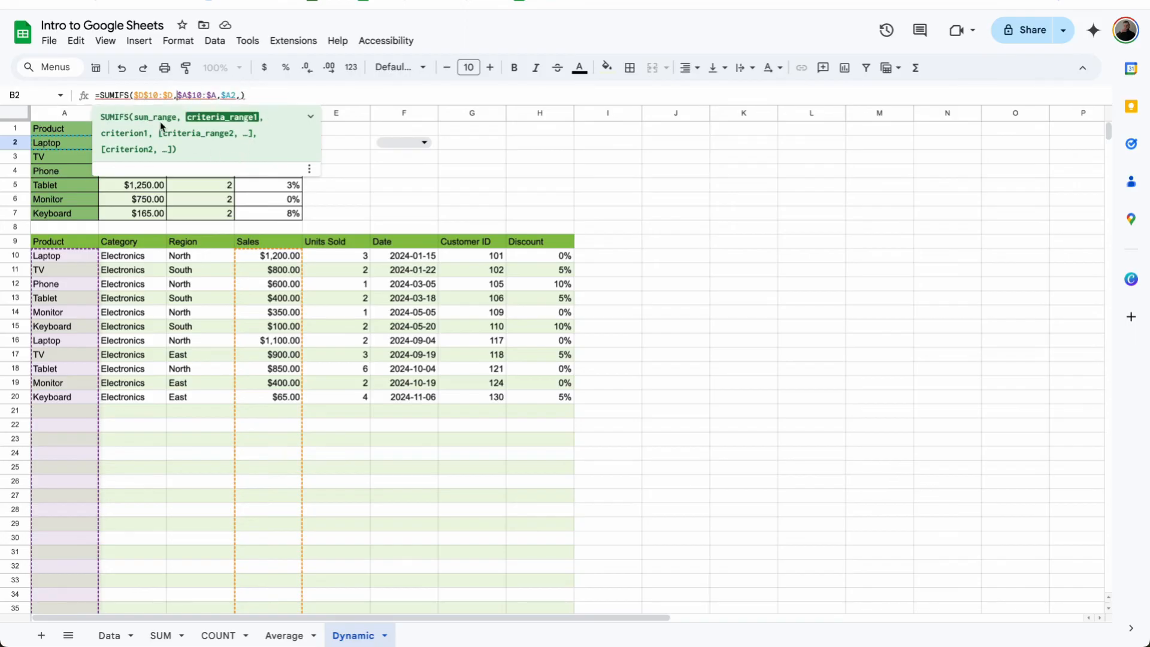
- Add a second condition to B2's SUMIFS matching the Region range C10:C against F2, and commit the formula
{"action": "left_click", "coordinate": [242, 95]}
{"action": "type", "text": ","}
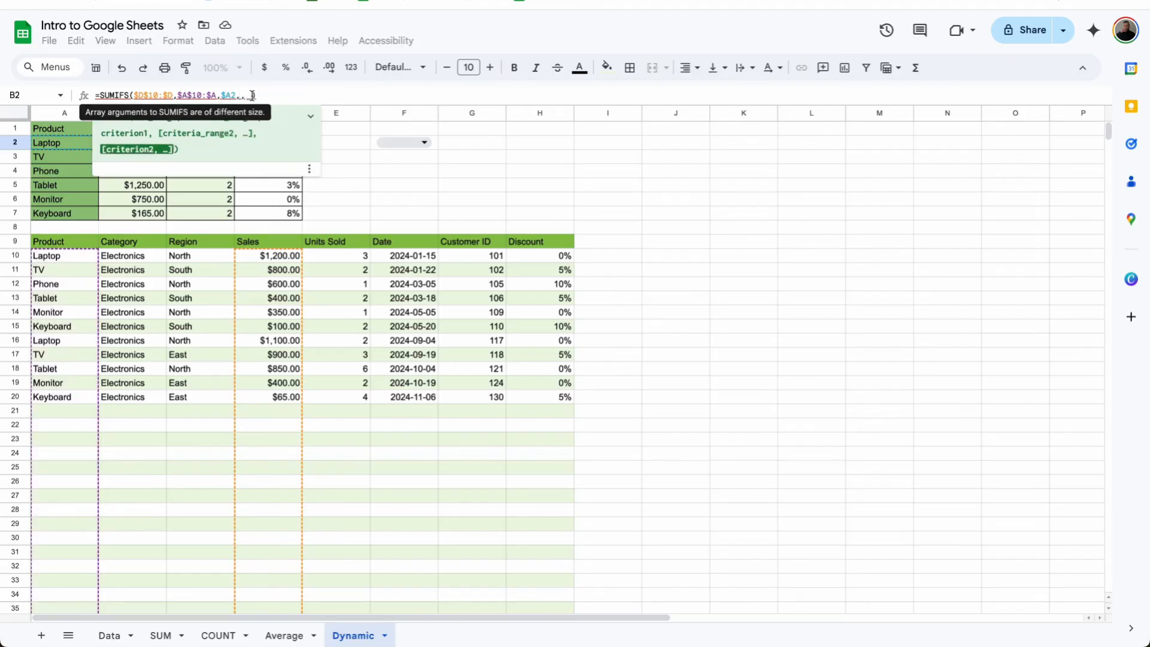
{"action": "left_click", "coordinate": [204, 260]}
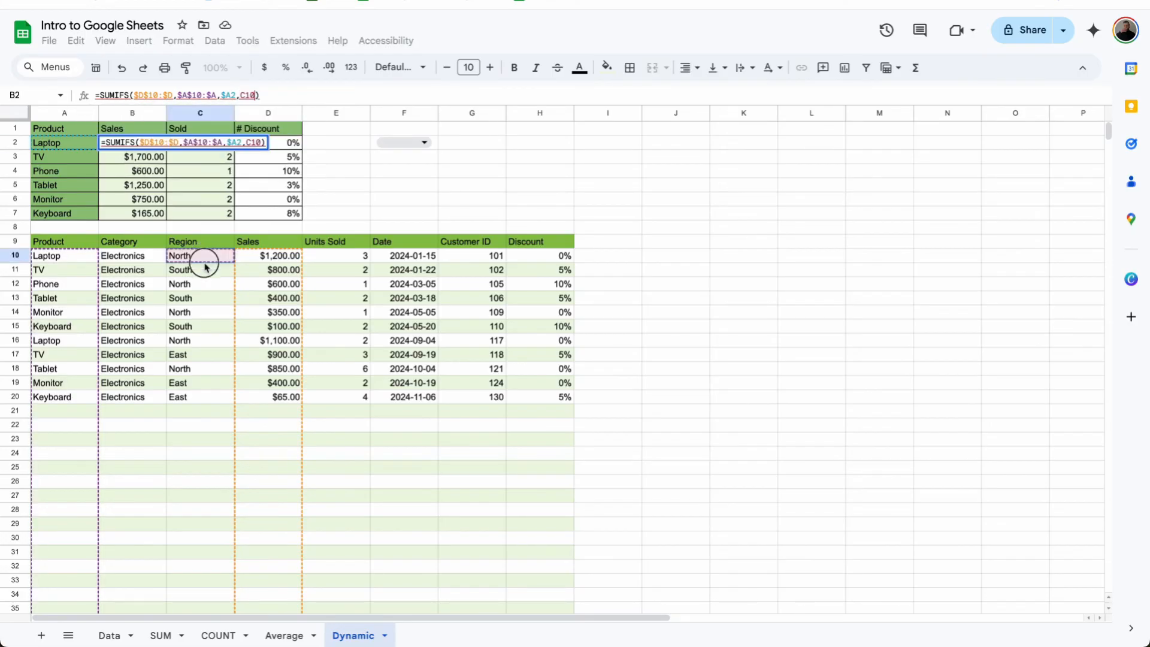
{"action": "left_click_drag", "start_coordinate": [204, 264], "coordinate": [198, 409]}
{"action": "key", "text": "BackSpace"}
{"action": "key", "text": "BackSpace"}
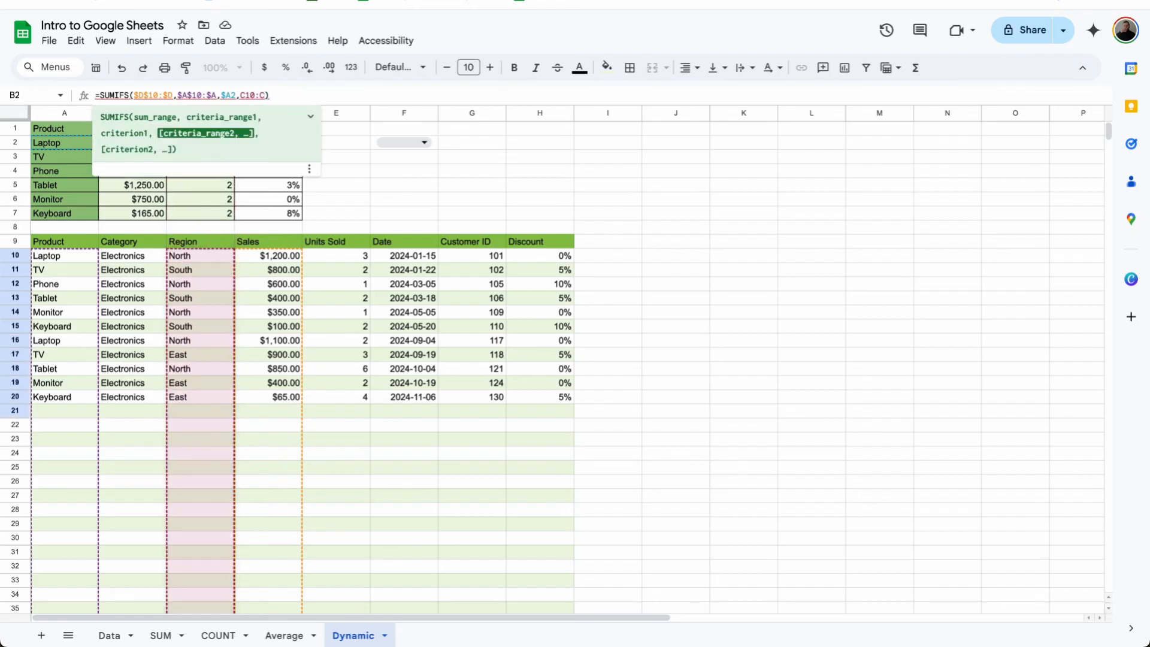
{"action": "type", "text": ","}
{"action": "left_click", "coordinate": [437, 146]}
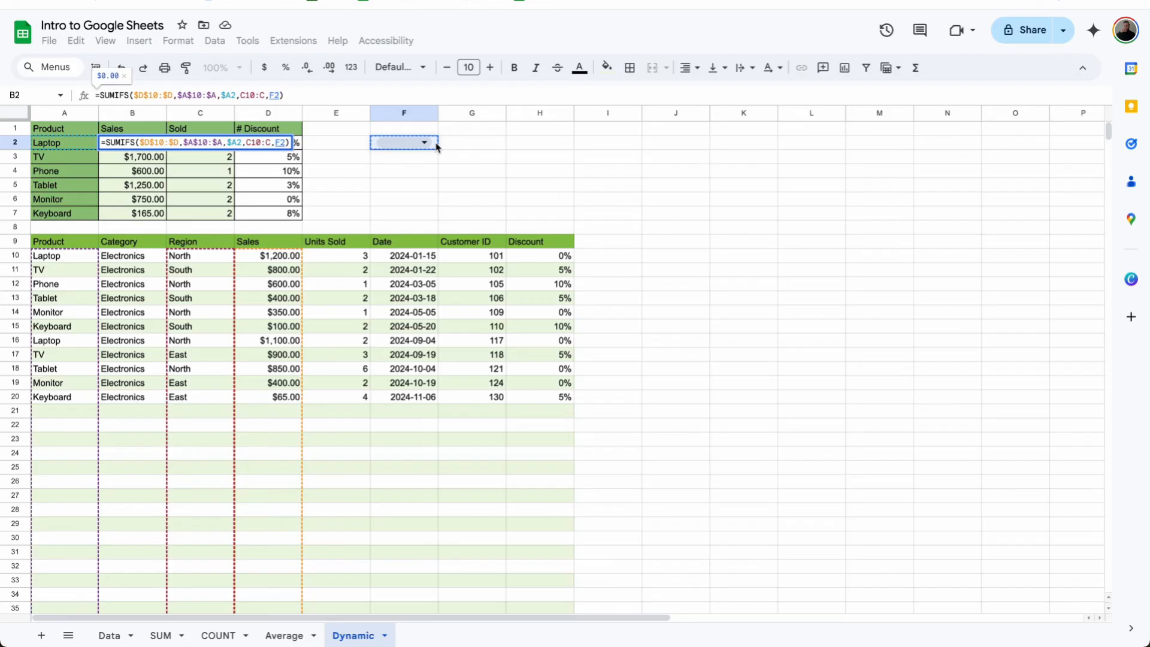
{"action": "key", "text": "Return"}
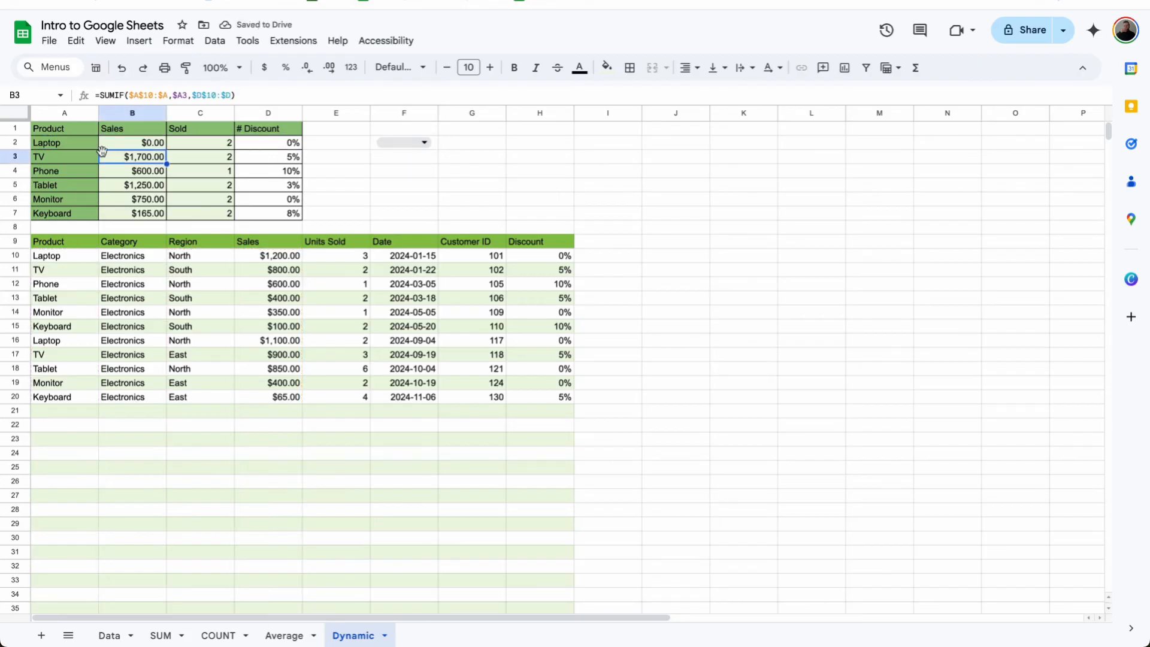
- Test B2's formula by choosing North, South and East in the F2 region dropdown, and clear the selection
{"action": "left_click", "coordinate": [147, 144]}
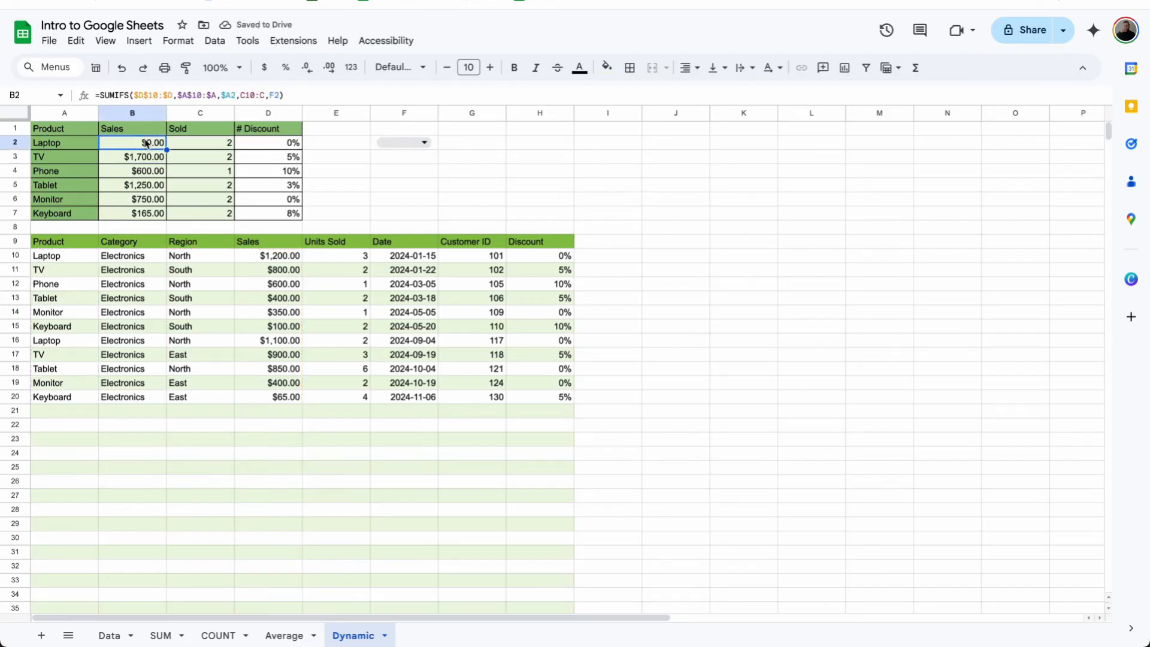
{"action": "left_click", "coordinate": [423, 142]}
{"action": "left_click", "coordinate": [415, 172]}
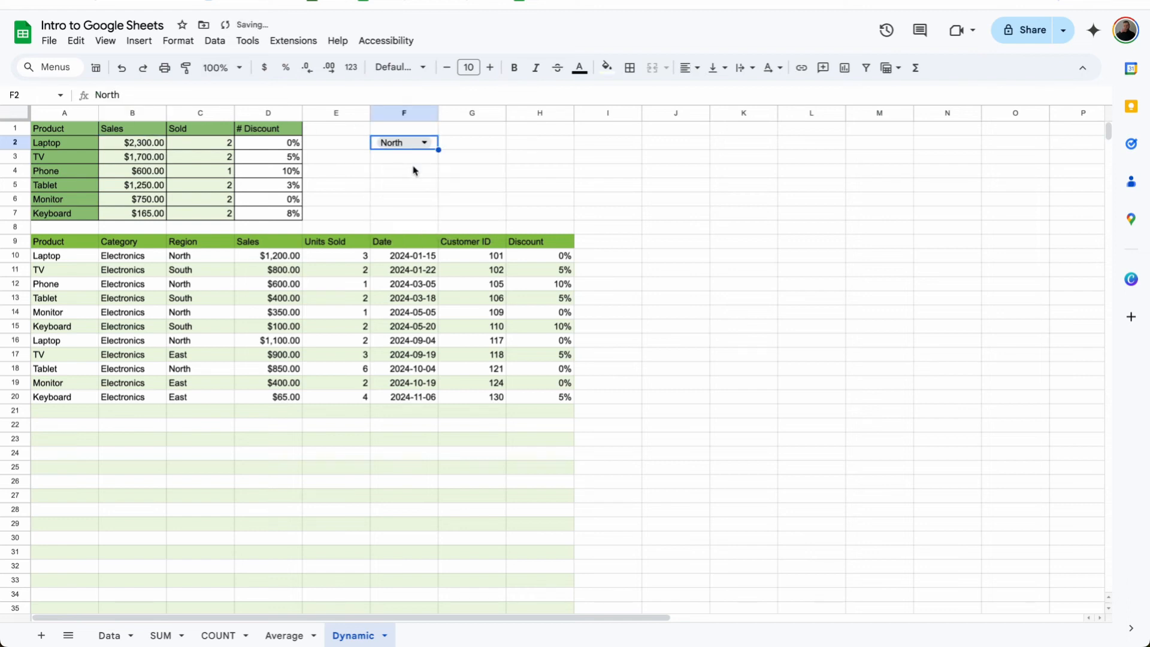
{"action": "left_click", "coordinate": [393, 138]}
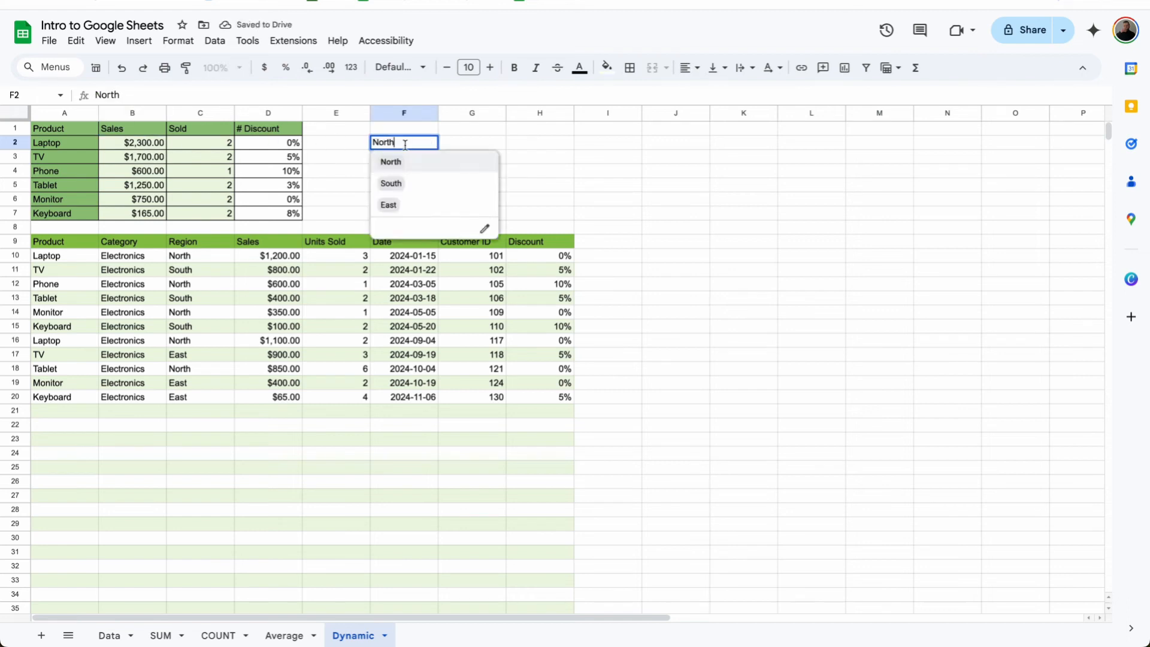
{"action": "left_click", "coordinate": [402, 183]}
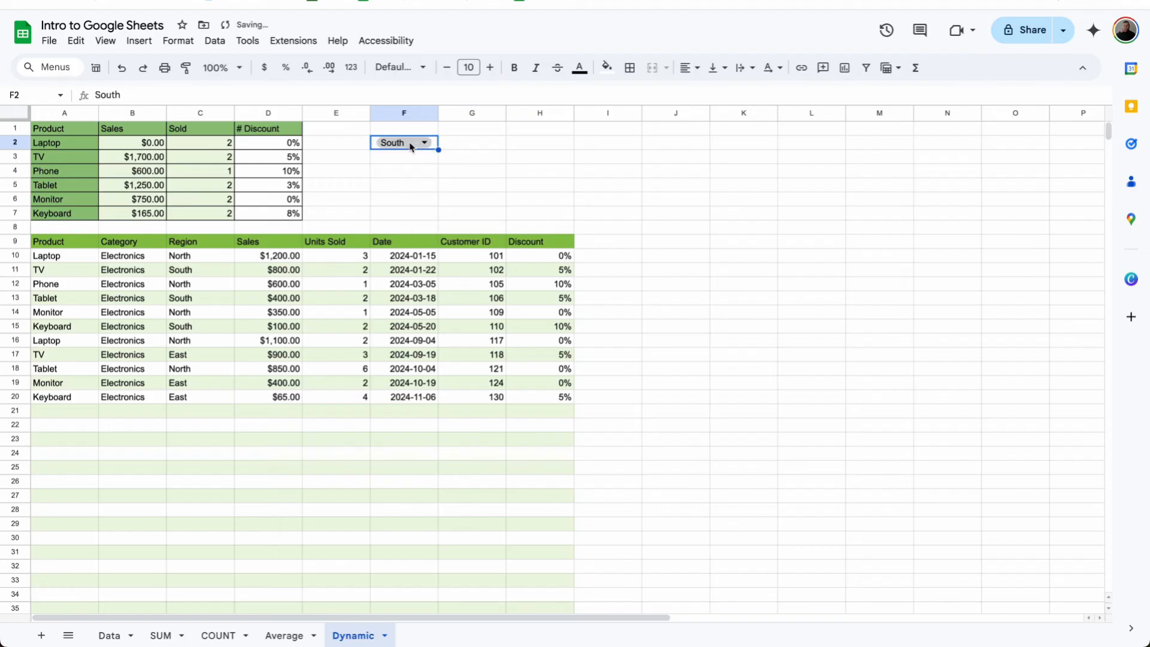
{"action": "left_click", "coordinate": [413, 143]}
{"action": "left_click", "coordinate": [405, 205]}
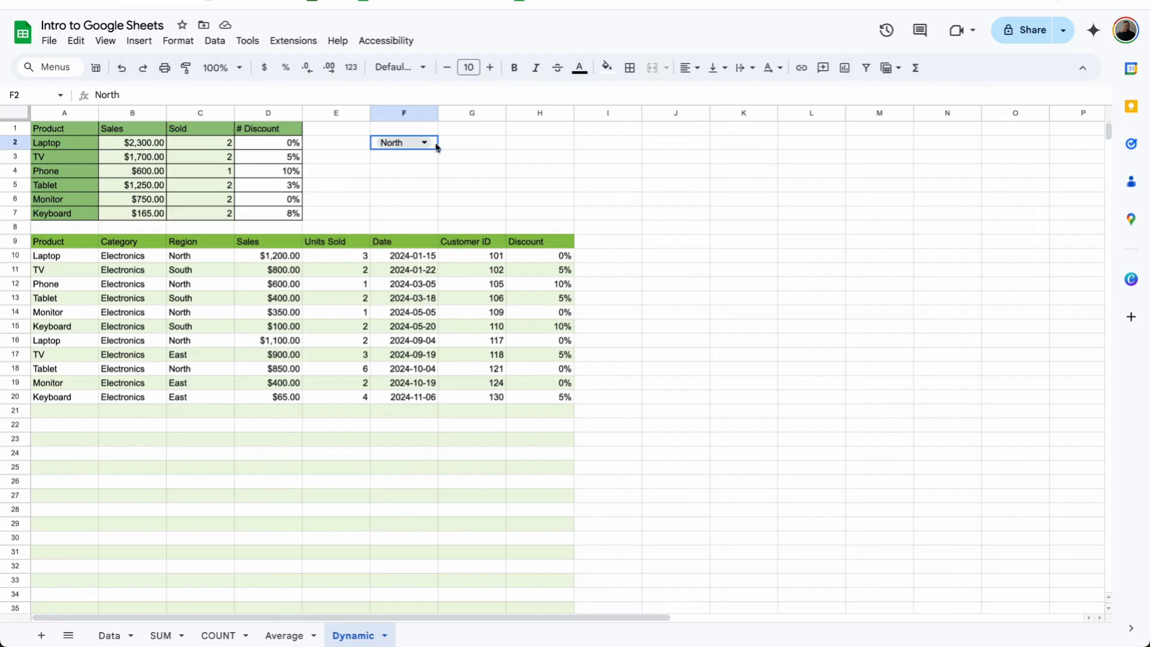
{"action": "key", "text": "Delete"}
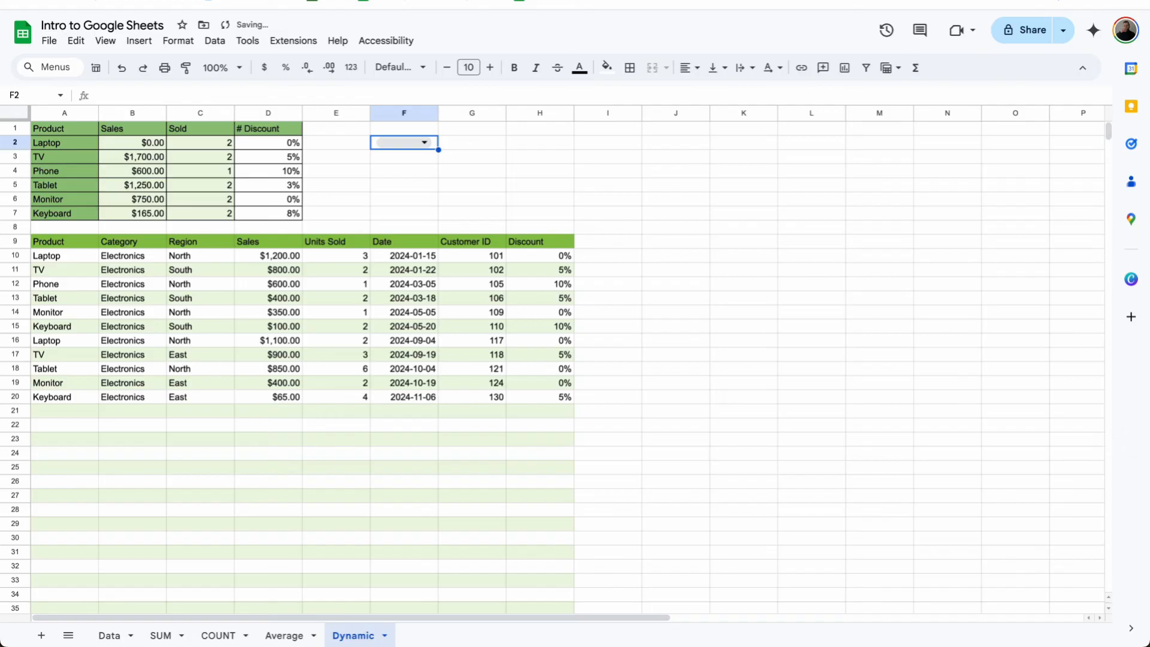
- Add a wildcard to B2's region criterion so it reads "*"&F2, and commit the formula
{"action": "left_click", "coordinate": [133, 143]}
{"action": "left_click", "coordinate": [277, 96]}
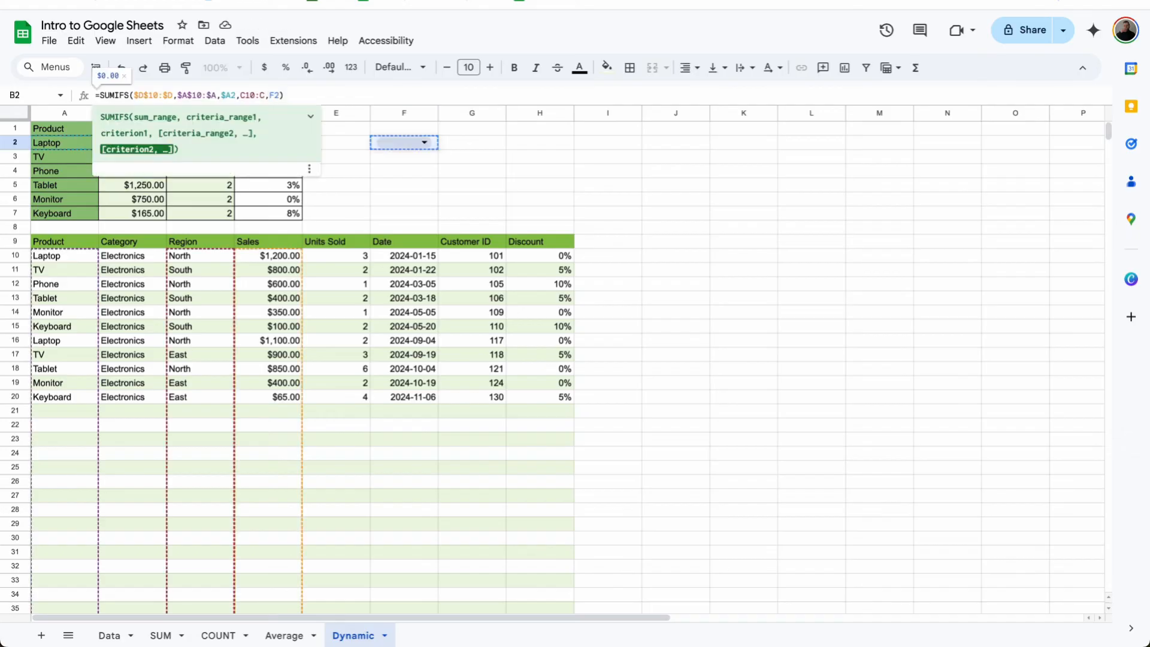
{"action": "type", "text": "\"*"}
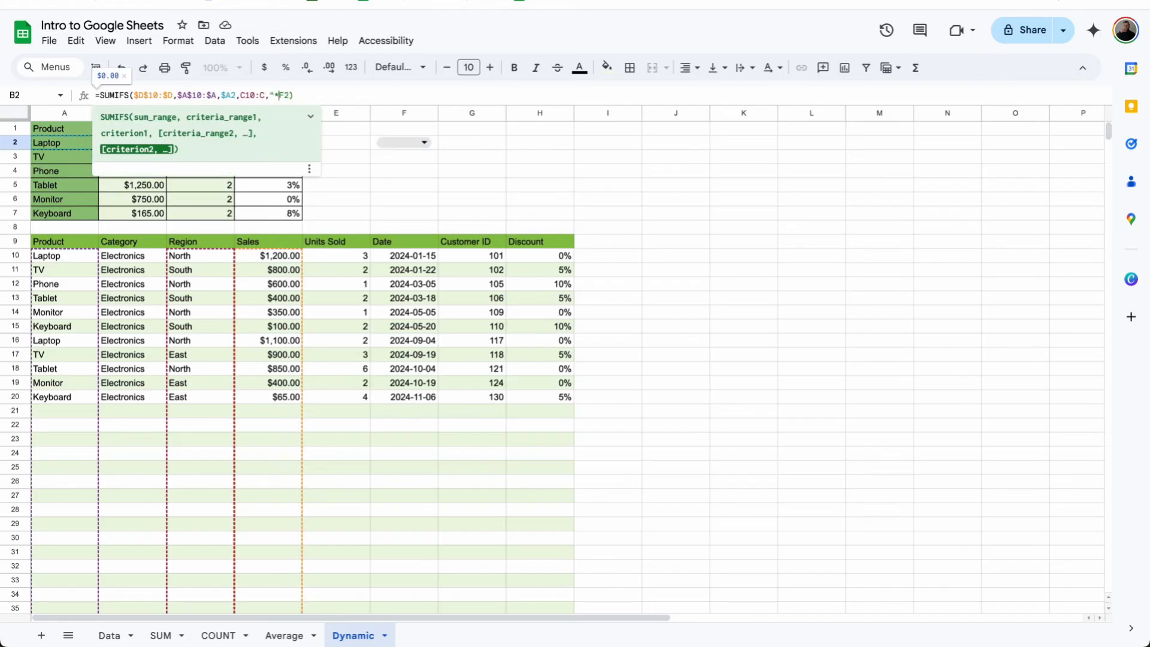
{"action": "type", "text": "\""}
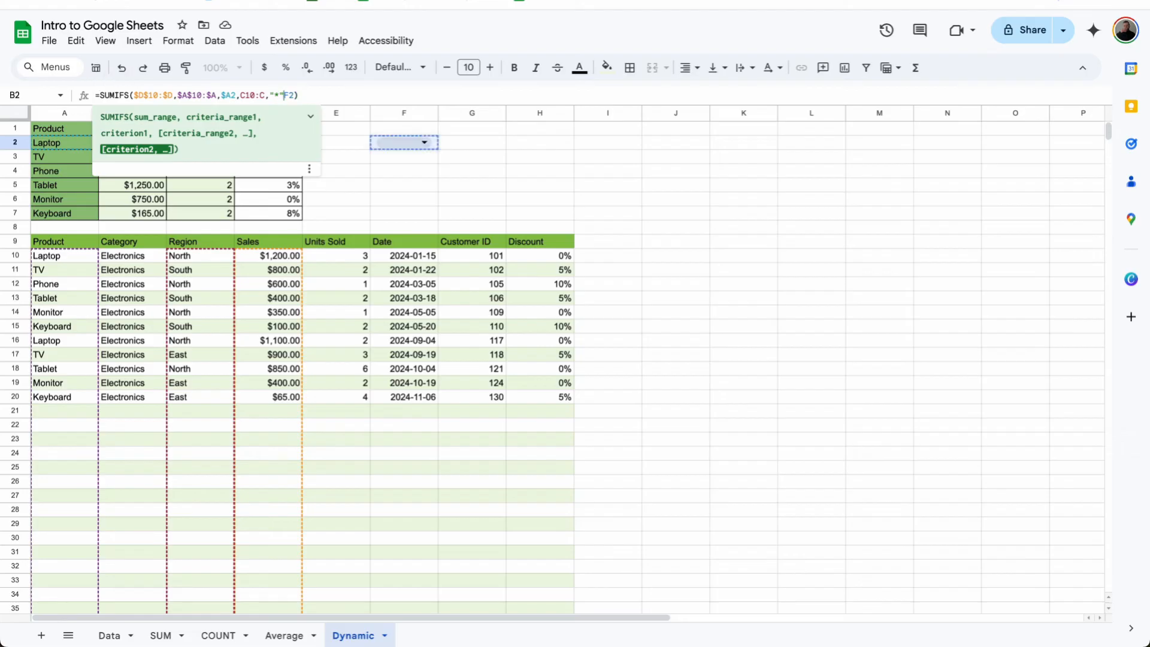
{"action": "type", "text": "&"}
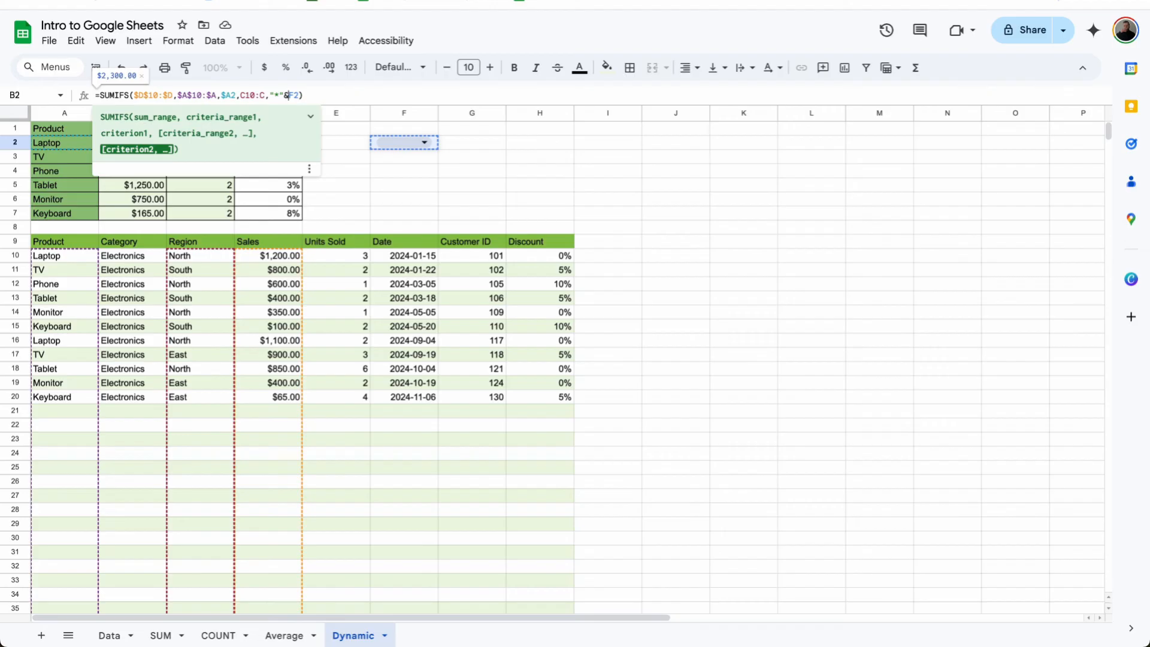
{"action": "key", "text": "Return"}
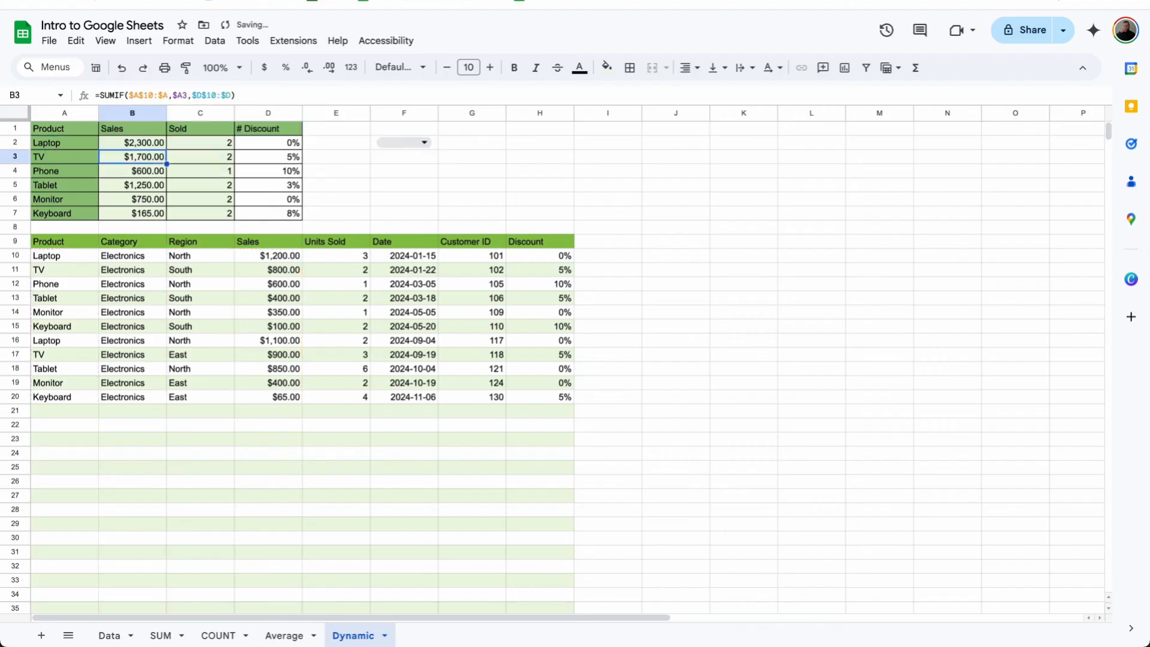
{"action": "key", "text": "Up"}
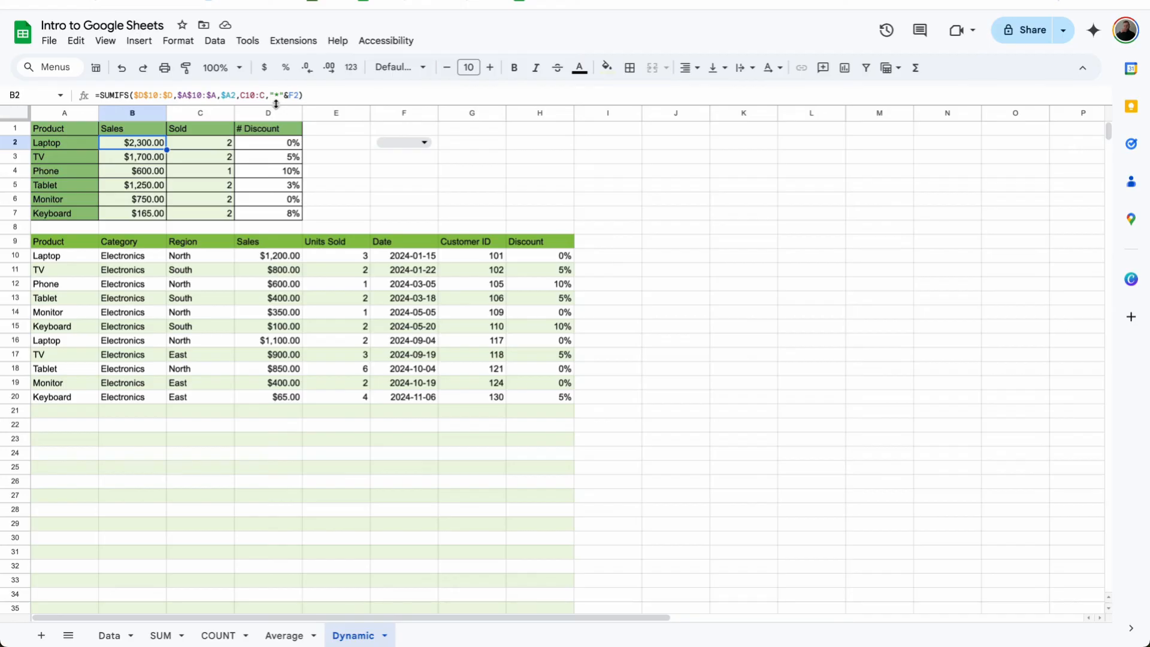
- Set the F2 region dropdown to North and review the wildcard SUMIFS formula in B2
{"action": "left_click", "coordinate": [405, 143]}
{"action": "left_click", "coordinate": [402, 170]}
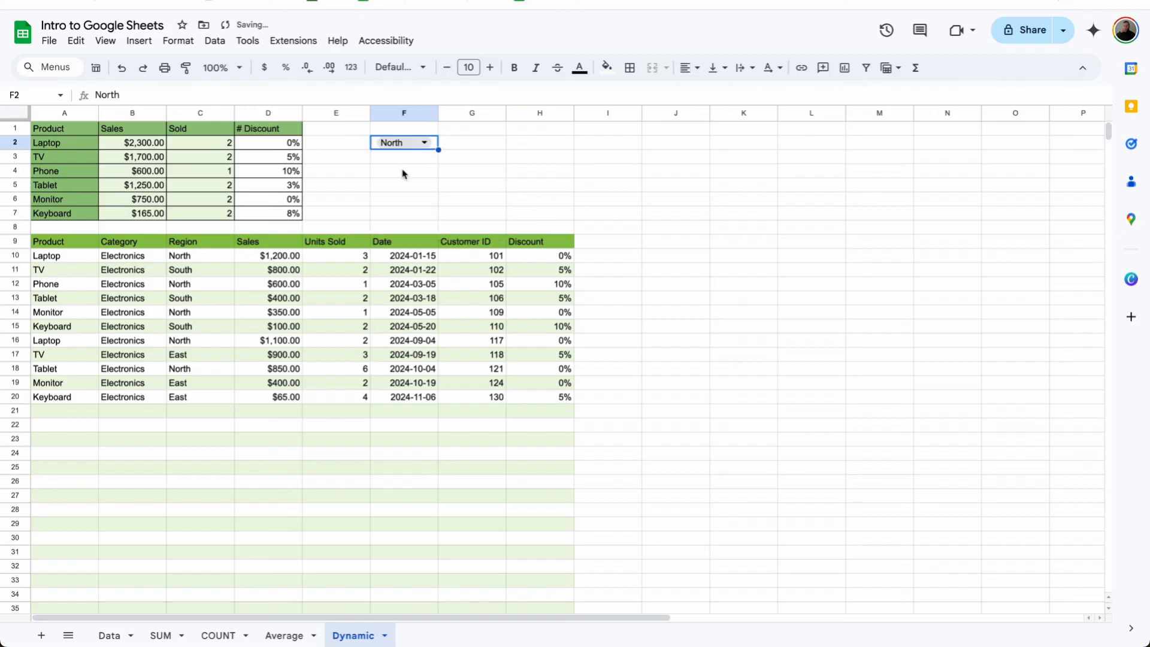
{"action": "left_click", "coordinate": [154, 146]}
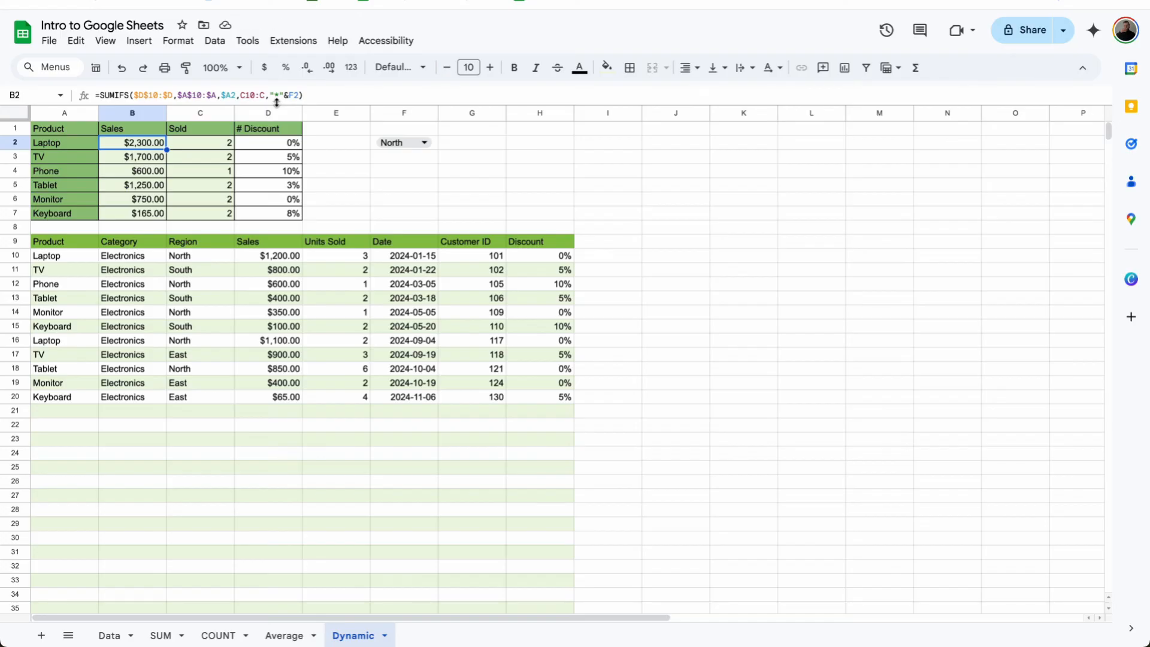
- Try out the wildcard text formula ="*NORTH" in F5 and compare it with the region in C10
{"action": "left_click", "coordinate": [403, 184]}
{"action": "type", "text": "="}
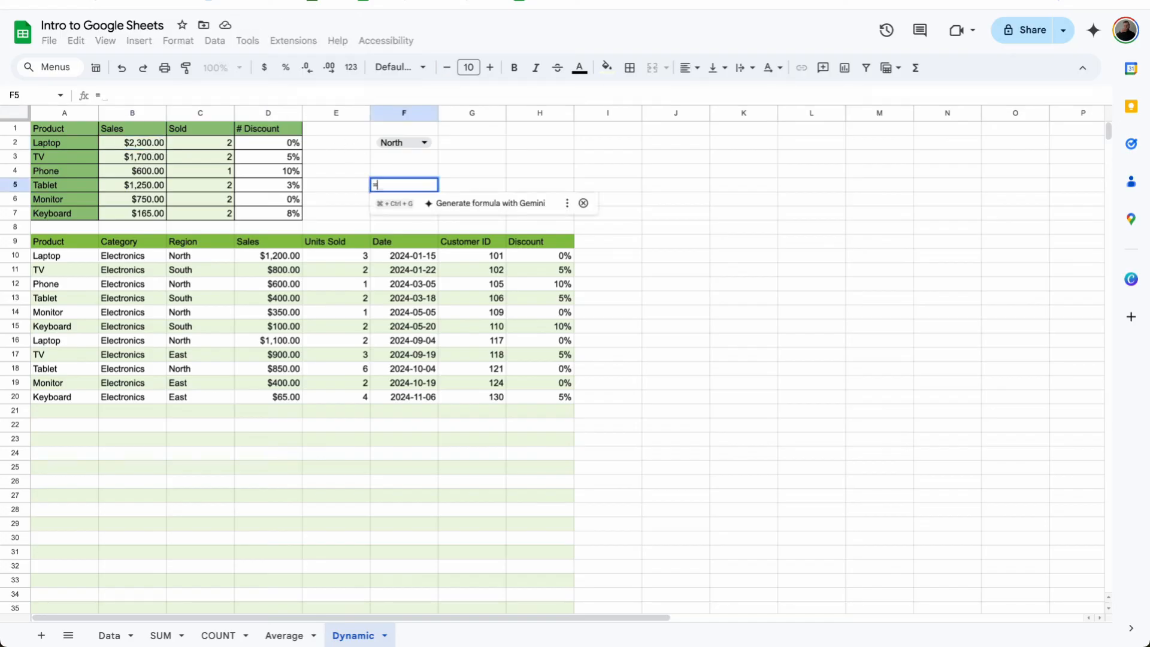
{"action": "type", "text": "*"}
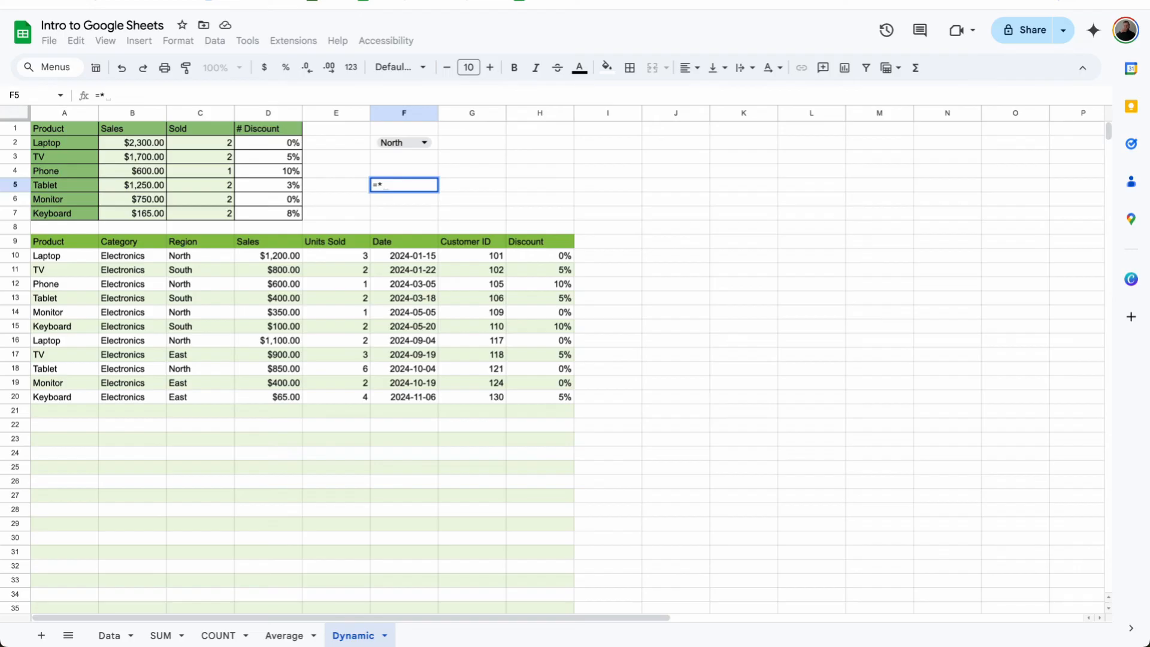
{"action": "type", "text": "NORTH\""}
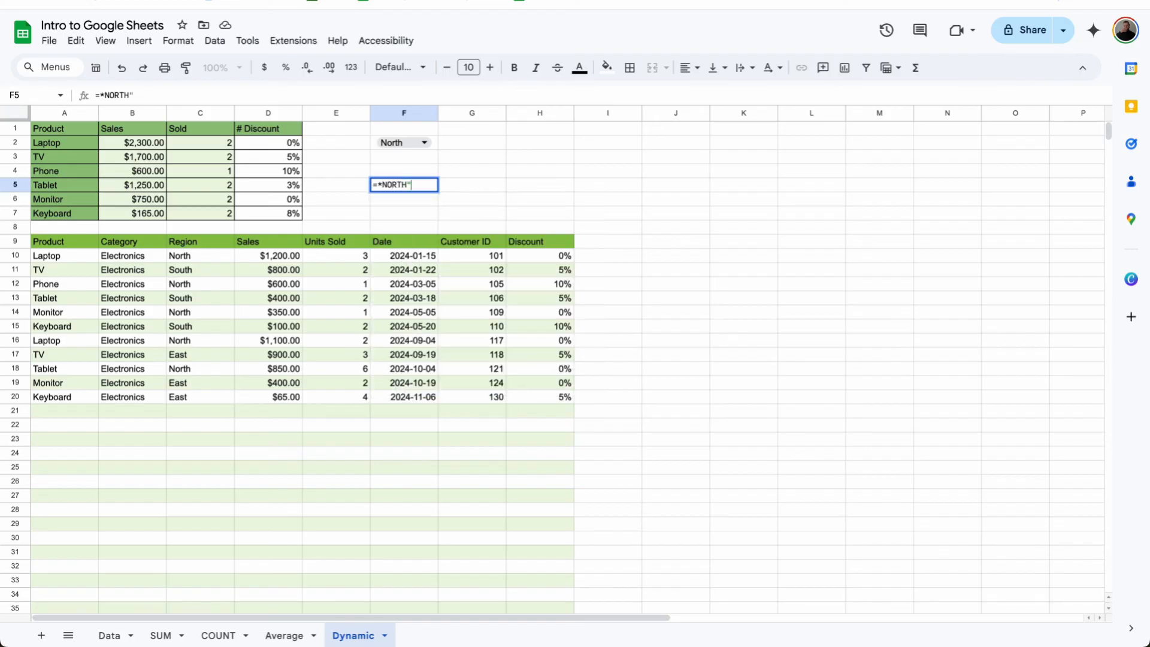
{"action": "left_click", "coordinate": [376, 185]}
{"action": "type", "text": "\""}
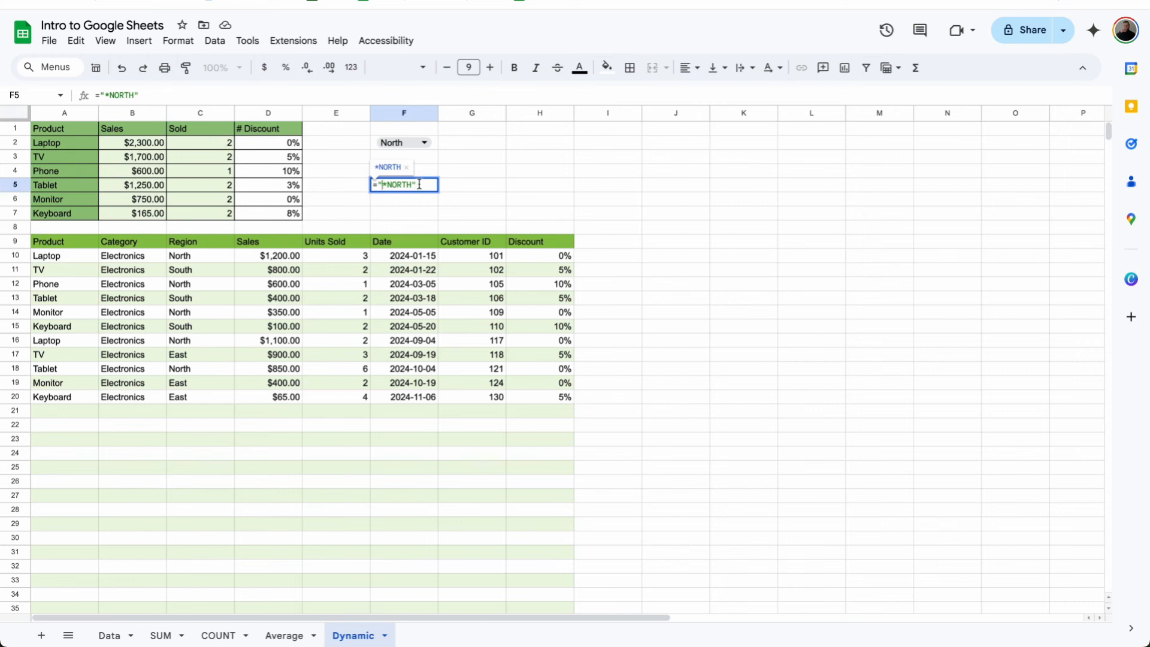
{"action": "left_click", "coordinate": [187, 259]}
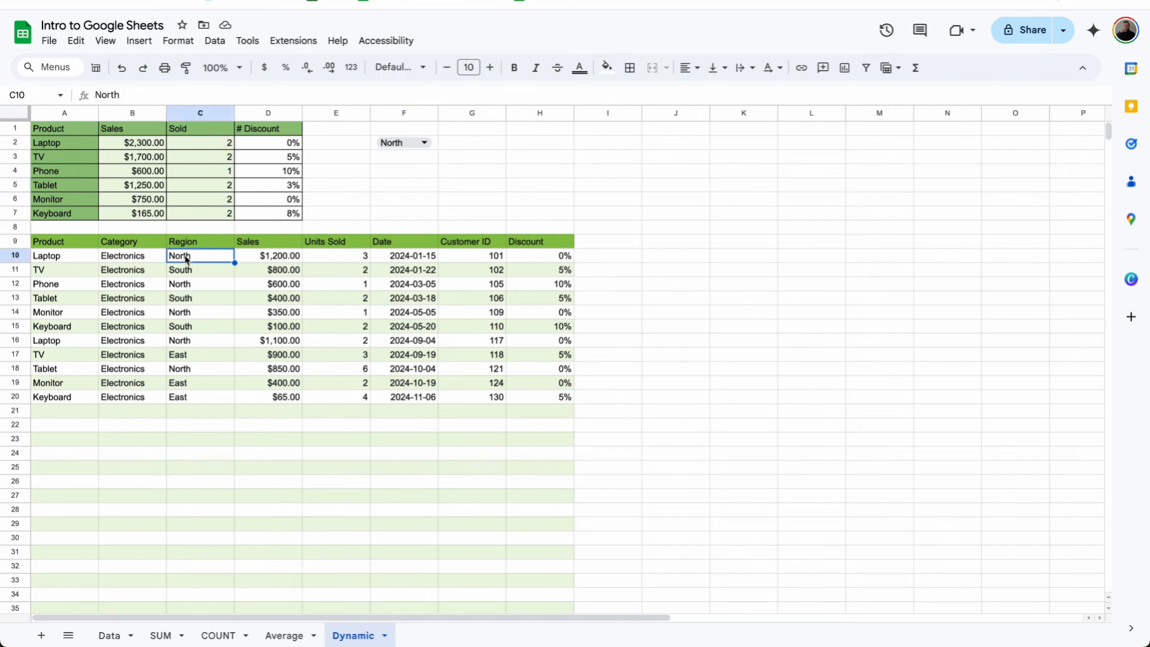
- Make the region references in B2's SUMIFS formula absolute as $C$10:$C and $F$2, and commit the formula
{"action": "left_click", "coordinate": [160, 147]}
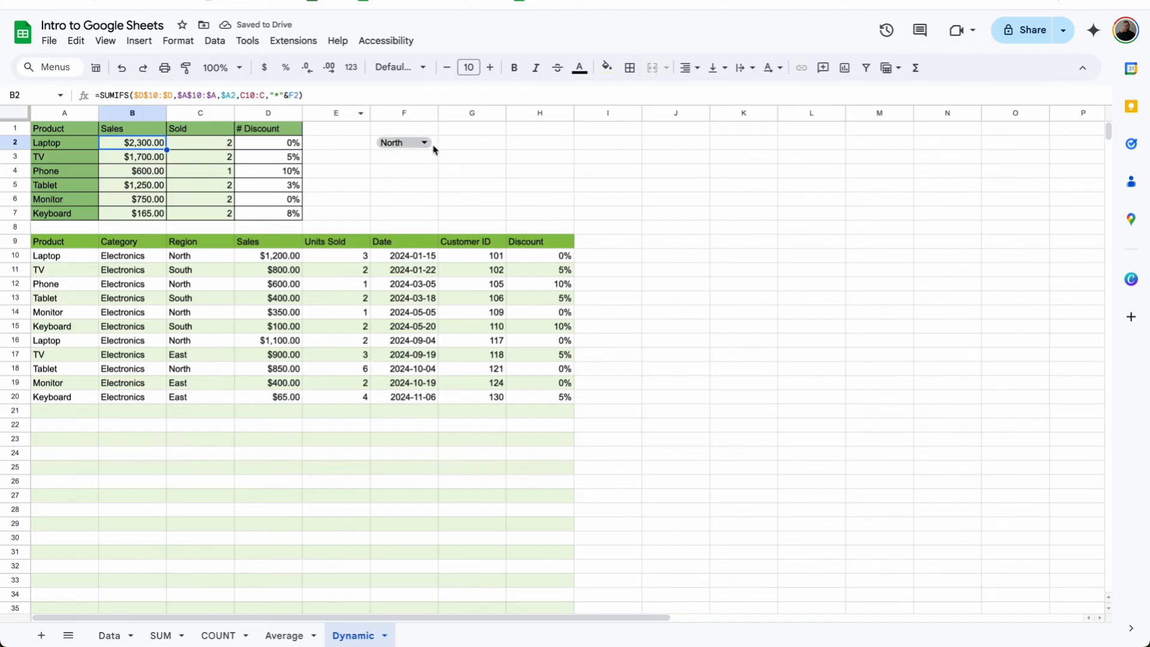
{"action": "left_click", "coordinate": [287, 95]}
{"action": "key", "text": "F4"}
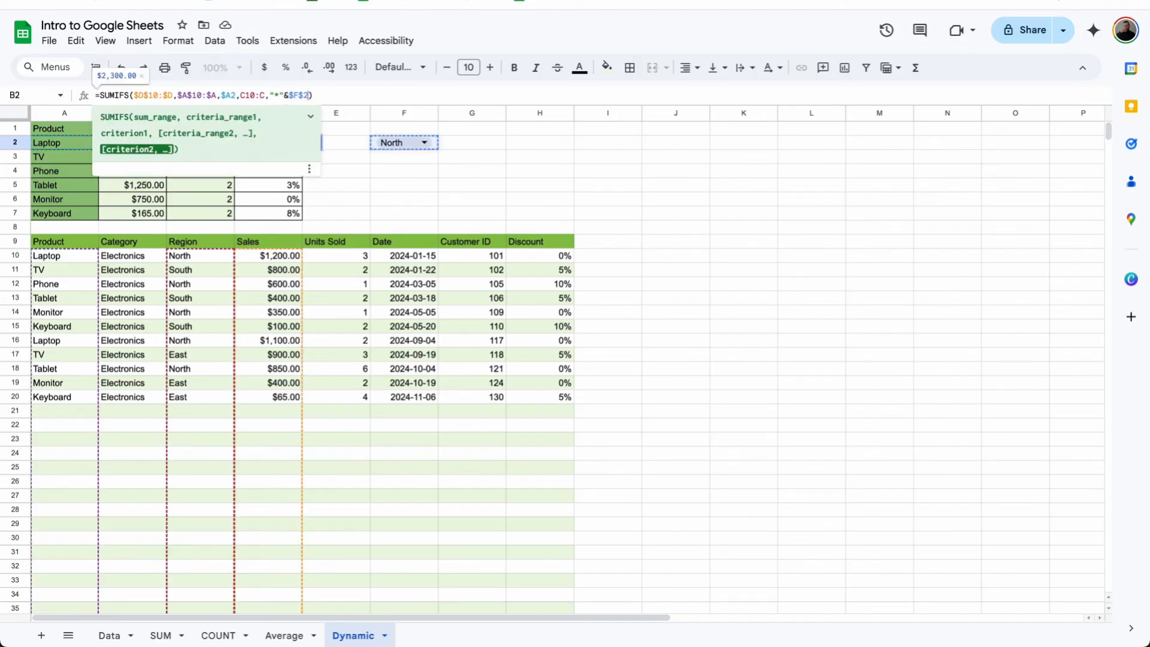
{"action": "left_click", "coordinate": [250, 96]}
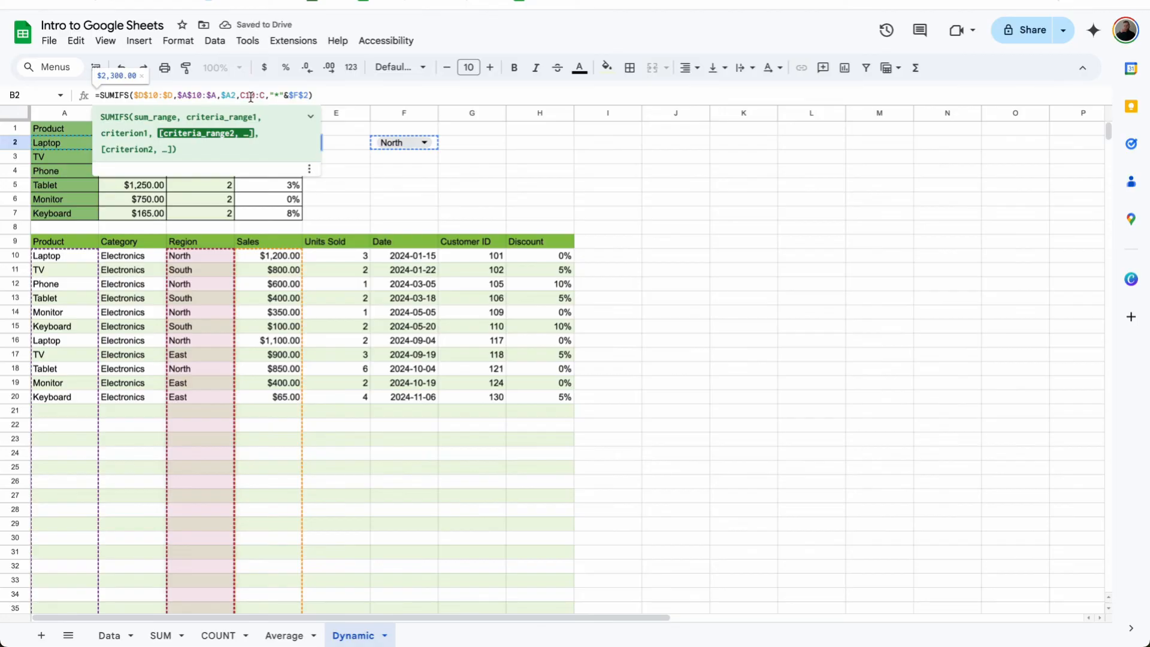
{"action": "key", "text": "F4"}
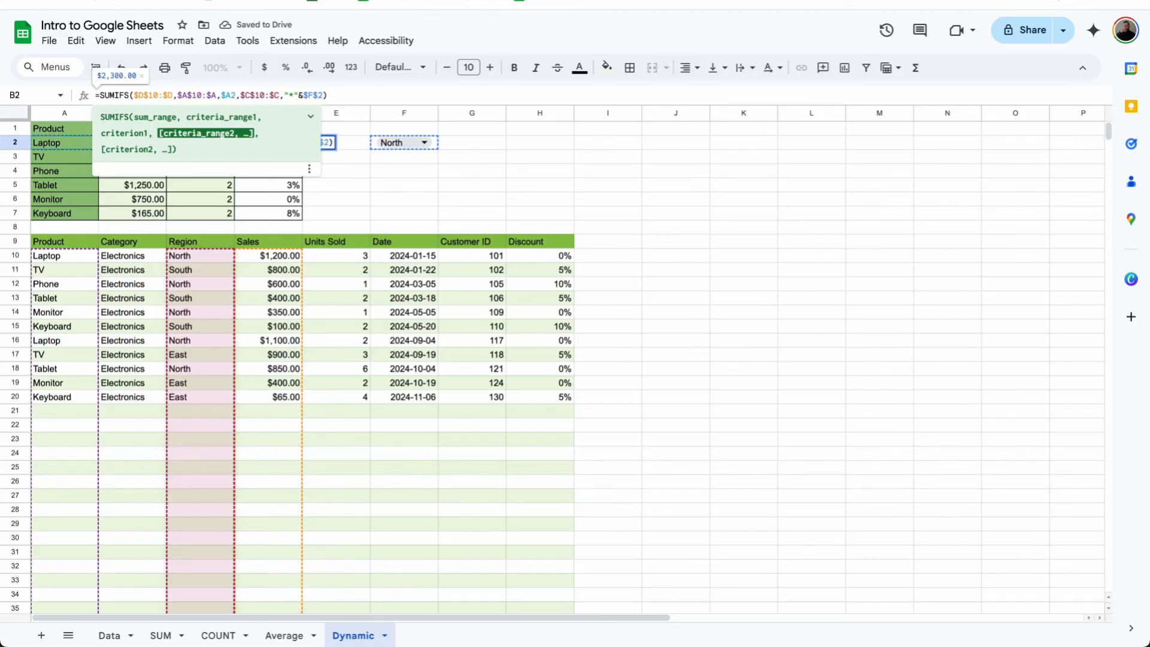
{"action": "key", "text": "Return"}
- Fill B2's SUMIFS formula down through B7 and check the copied formula in B3
{"action": "left_click", "coordinate": [153, 142]}
{"action": "left_click_drag", "start_coordinate": [167, 150], "coordinate": [153, 206]}
{"action": "left_click", "coordinate": [154, 160]}
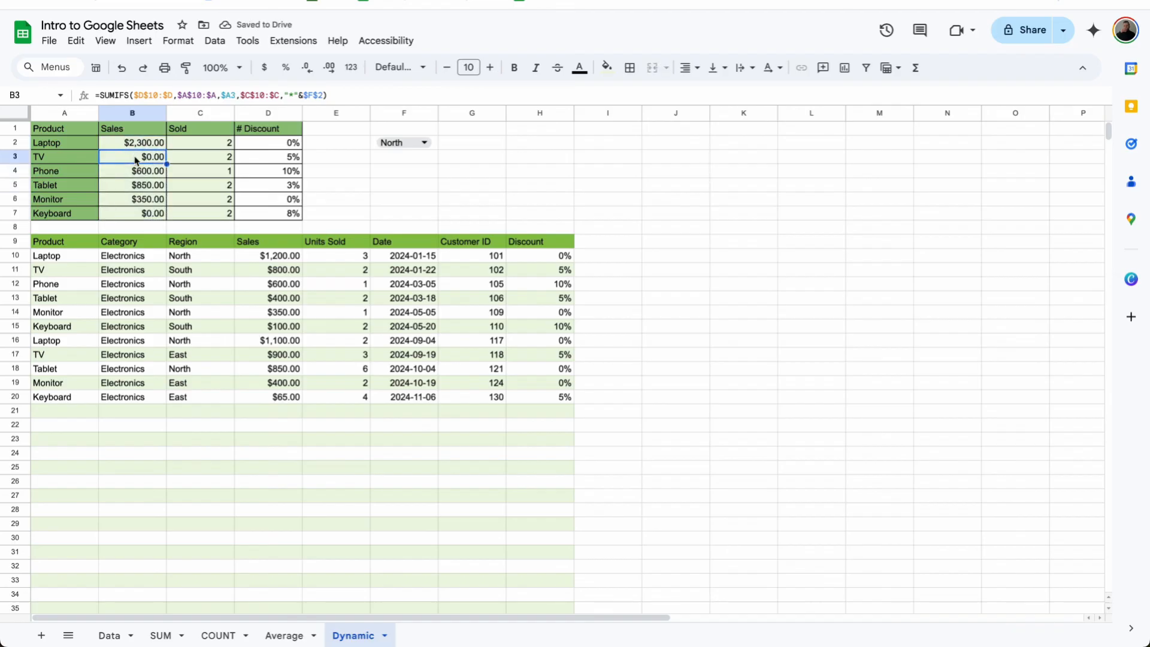
- Test the Sales column by setting the F2 region dropdown to South, and clear the selection
{"action": "left_click", "coordinate": [427, 142]}
{"action": "left_click", "coordinate": [406, 190]}
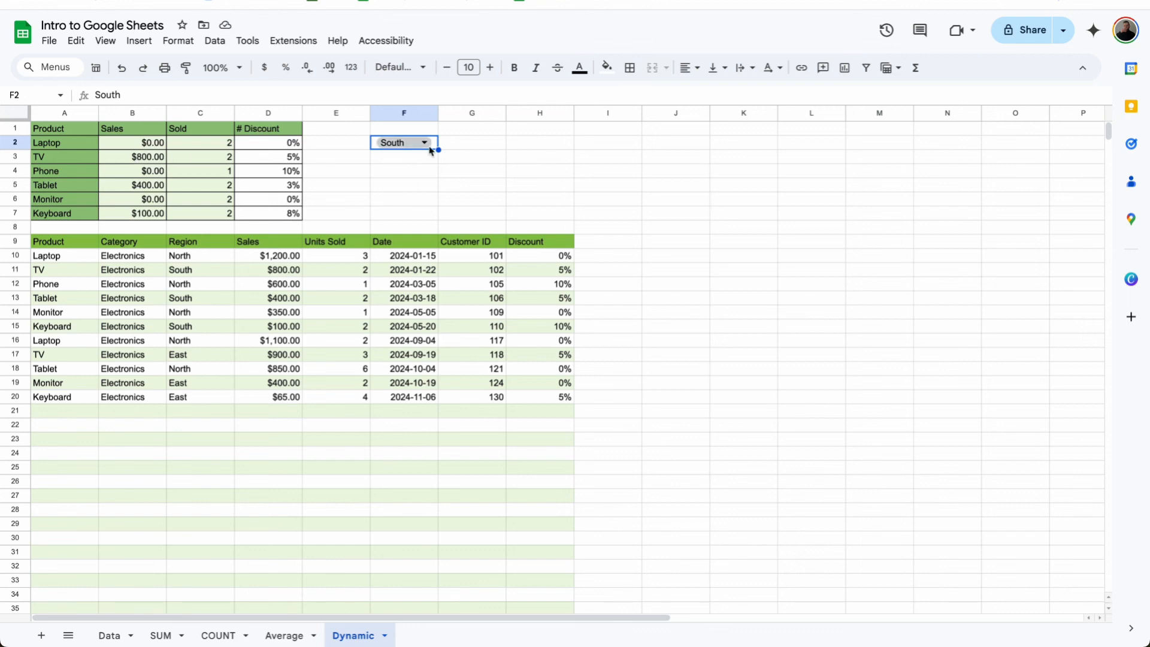
{"action": "key", "text": "Delete"}
- Convert C2's COUNTIF to COUNTIFS, adding C10:C as the second criteria range and F2 as its criterion
{"action": "left_click", "coordinate": [185, 145]}
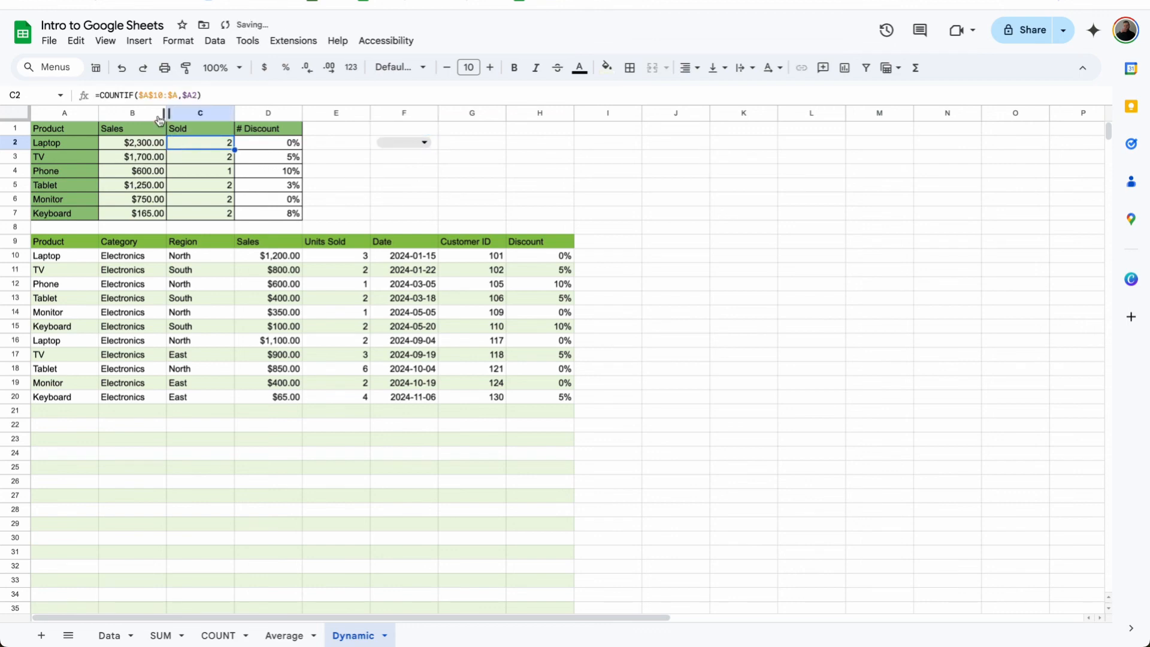
{"action": "left_click", "coordinate": [133, 95]}
{"action": "type", "text": "S"}
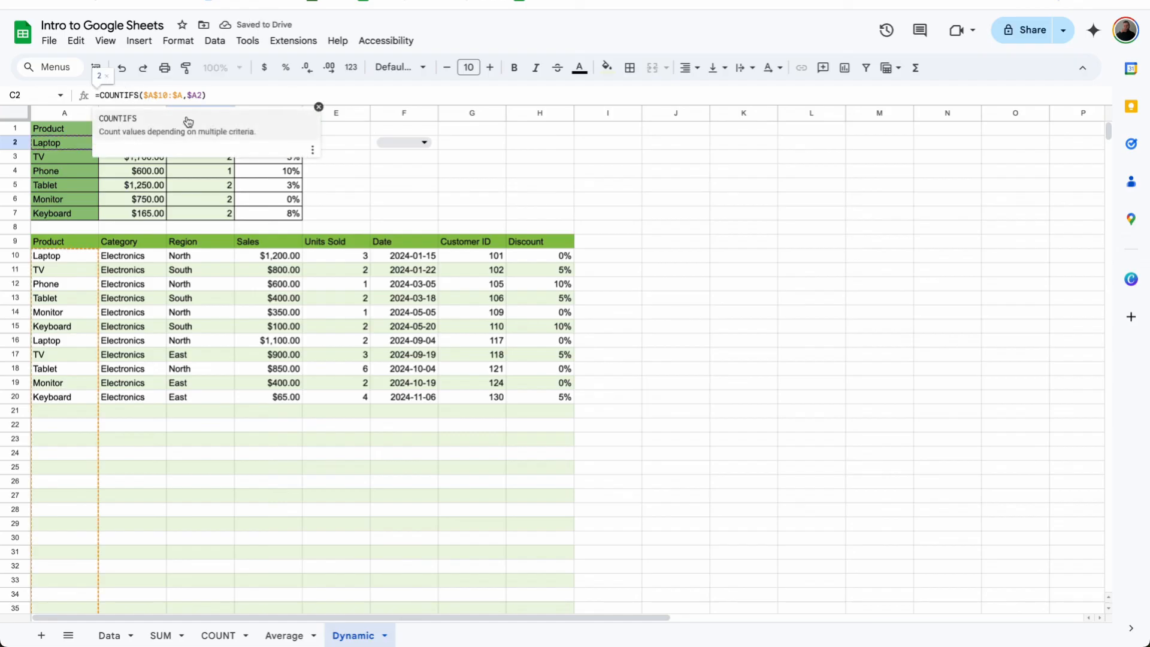
{"action": "type", "text": ","}
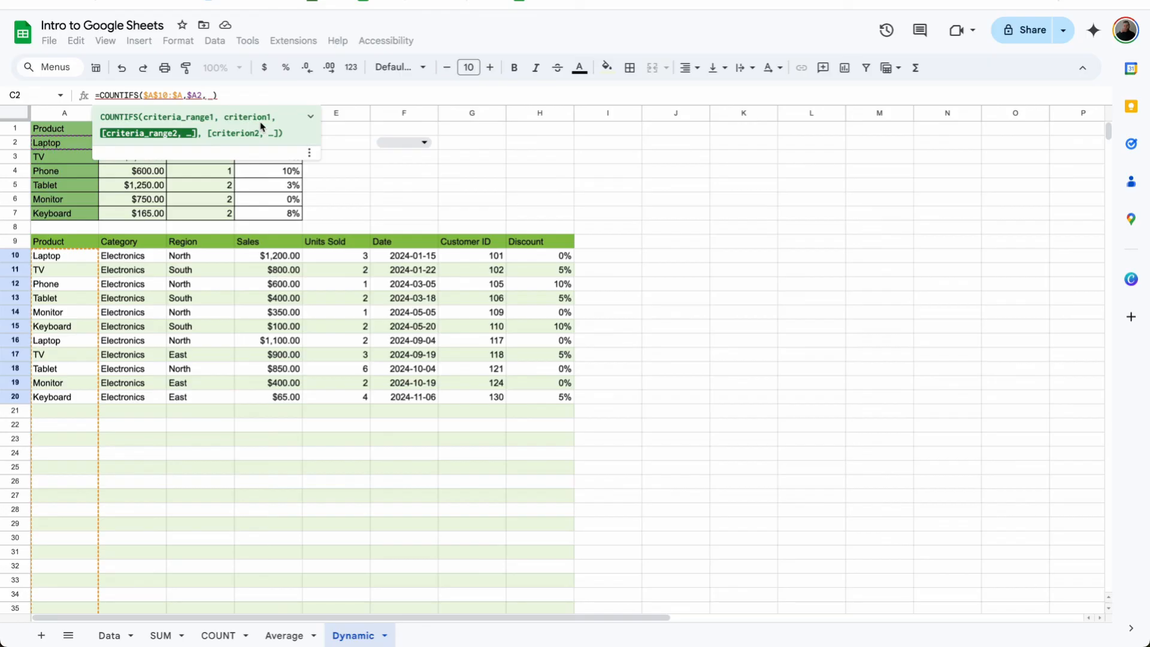
{"action": "left_click_drag", "start_coordinate": [212, 256], "coordinate": [216, 429]}
{"action": "key", "text": "BackSpace"}
{"action": "key", "text": "BackSpace"}
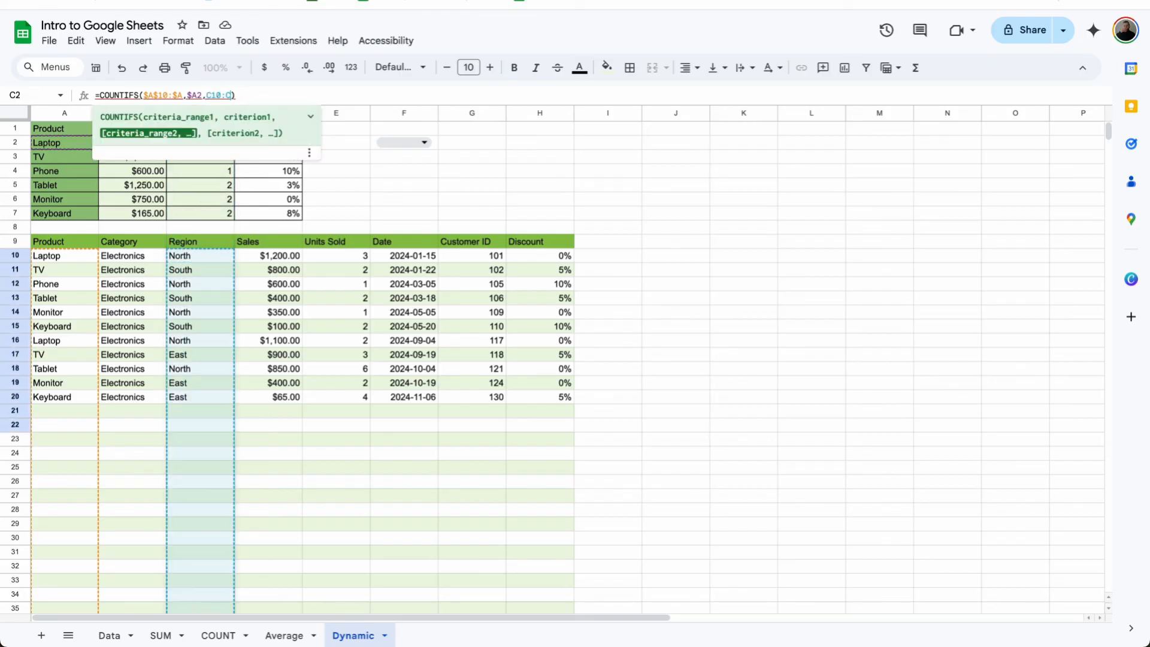
{"action": "type", "text": ","}
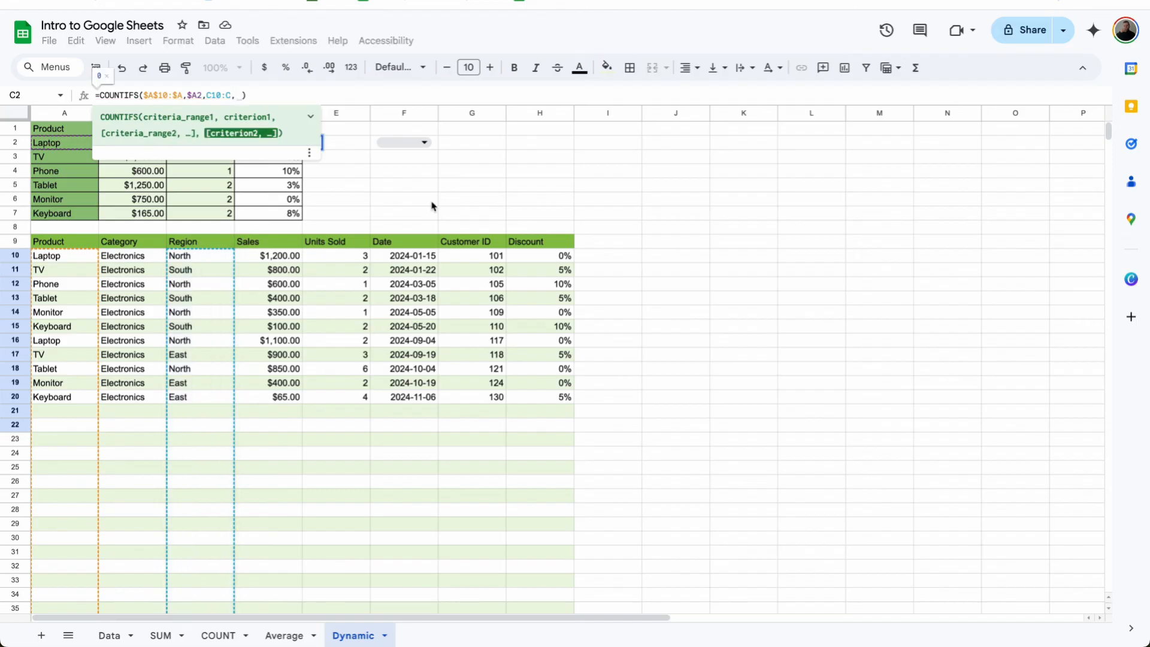
{"action": "left_click", "coordinate": [437, 147]}
{"action": "key", "text": "Return"}
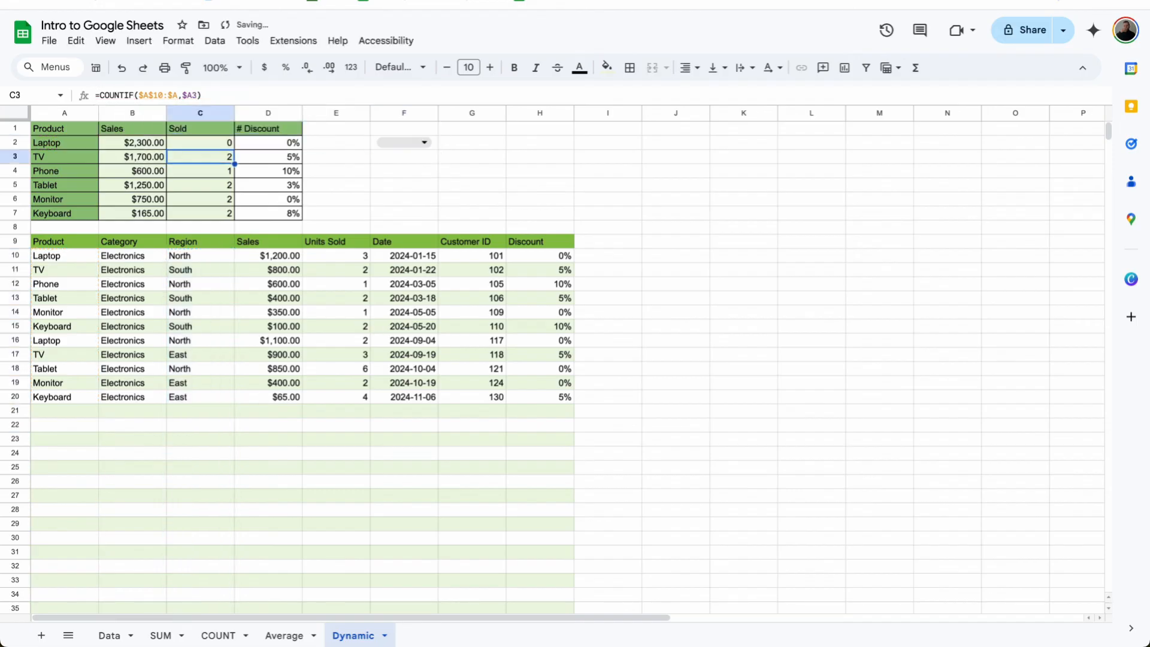
- Add a wildcard to C2's region criterion so it reads "*"&F2, and commit the formula
{"action": "left_click", "coordinate": [220, 139]}
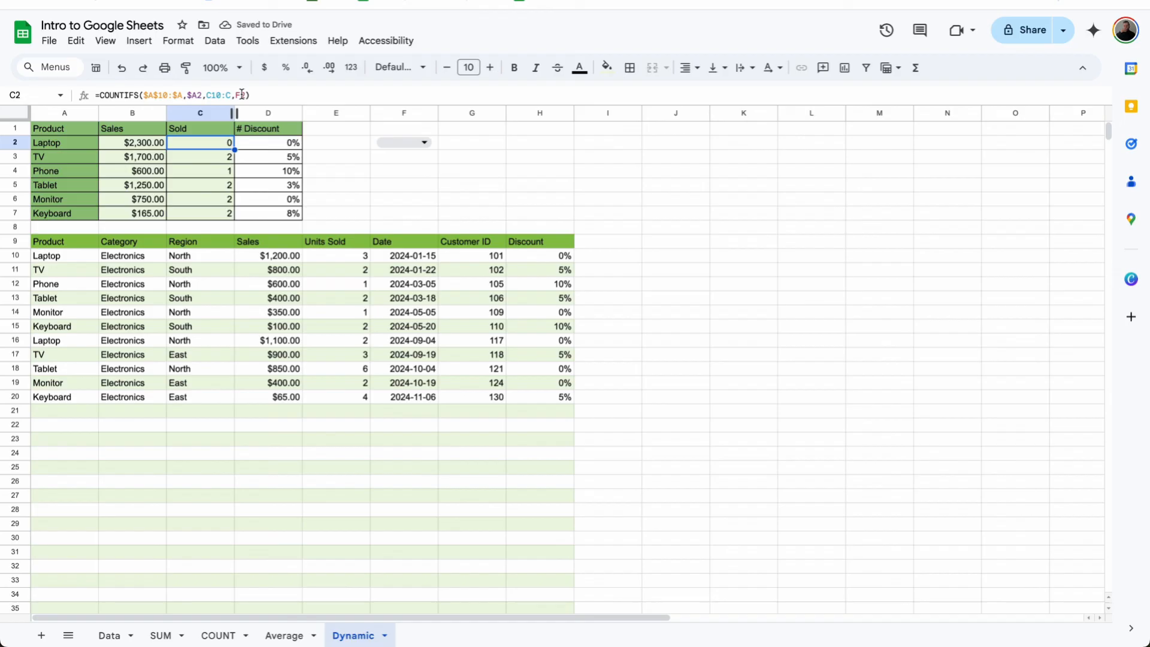
{"action": "left_click", "coordinate": [237, 95]}
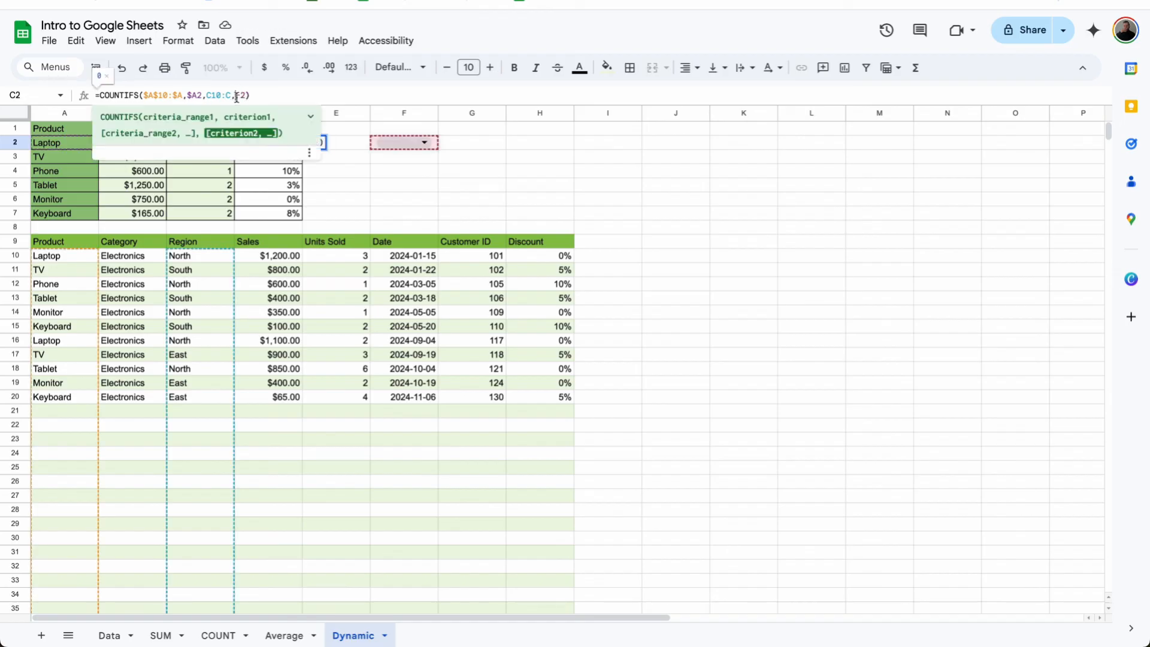
{"action": "type", "text": "\"*\""}
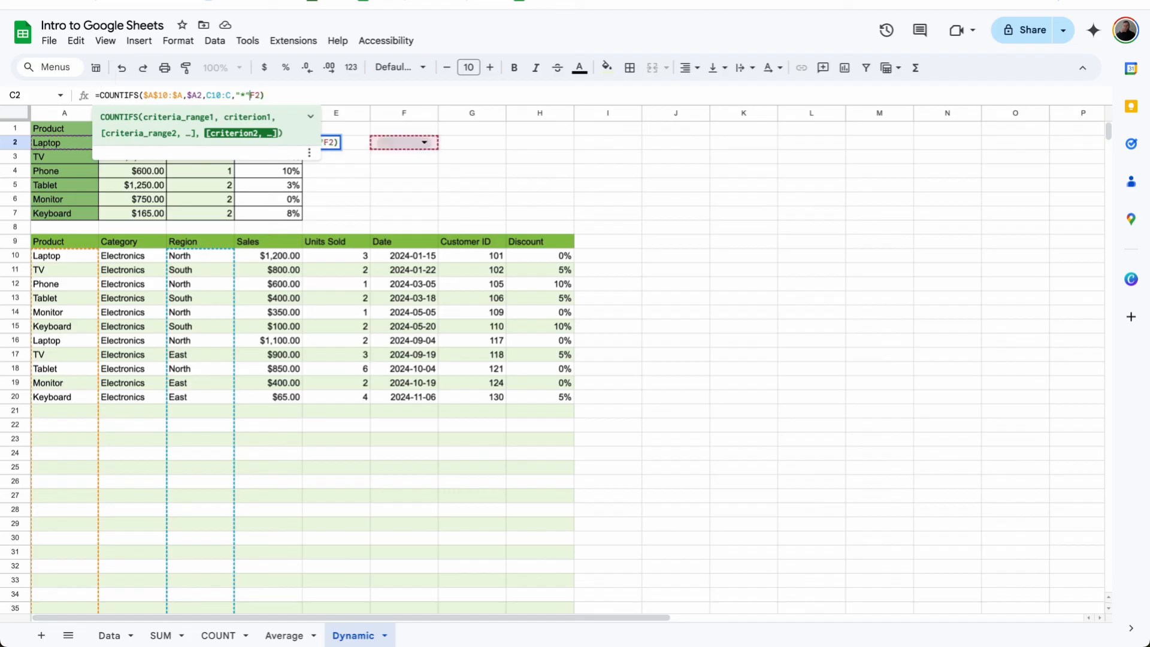
{"action": "type", "text": "&"}
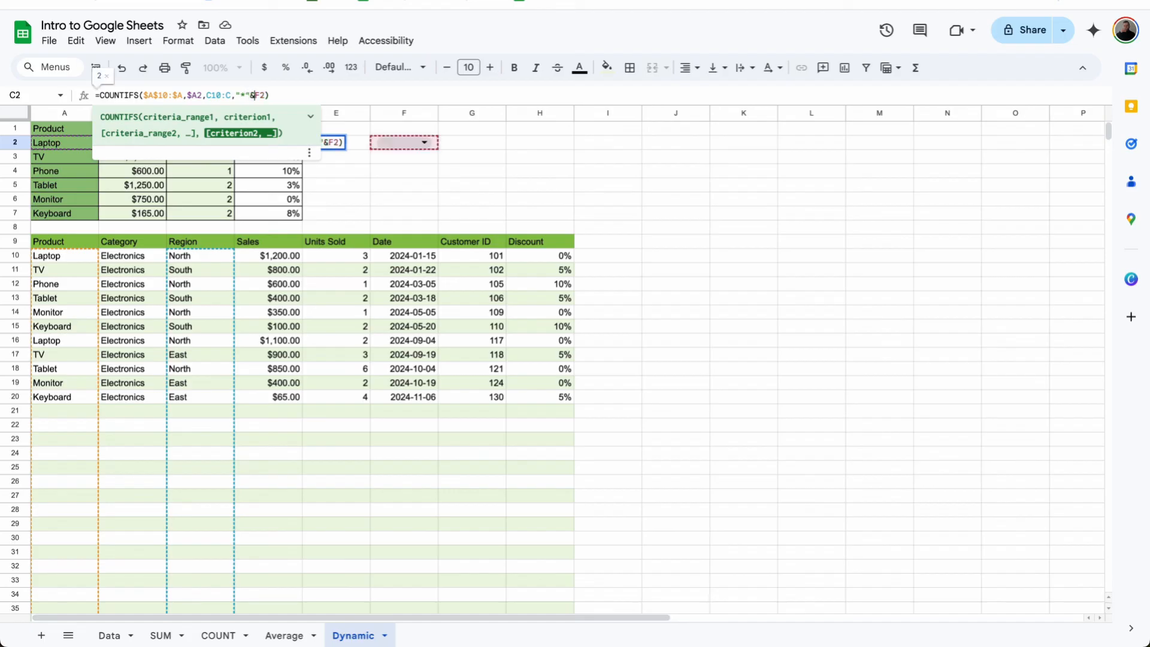
{"action": "key", "text": "Return"}
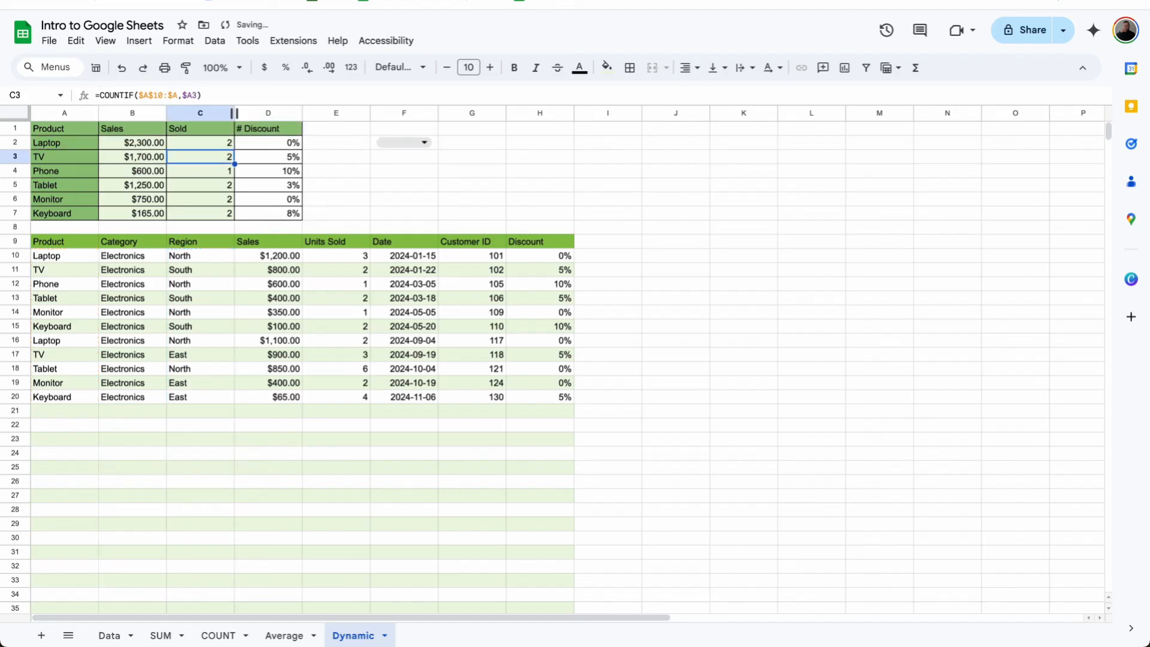
- Make C2's region references absolute as $C$10:$C and $F$2, and fill the COUNTIFS formula down through C7
{"action": "left_click", "coordinate": [201, 148]}
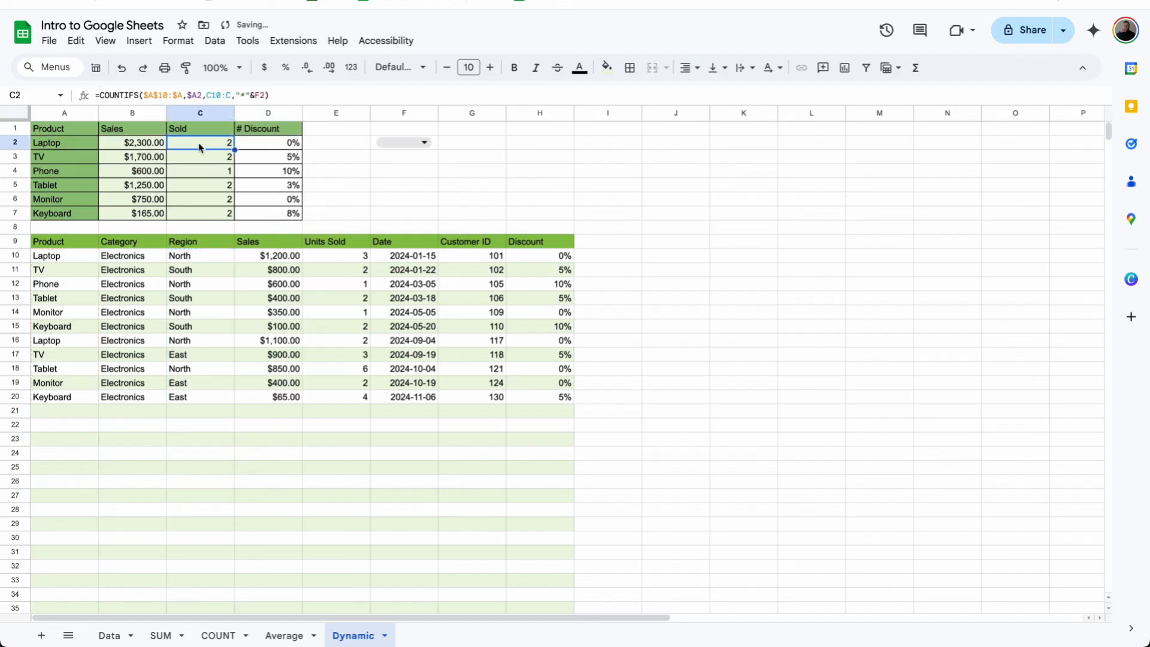
{"action": "left_click", "coordinate": [222, 94]}
{"action": "key", "text": "F4"}
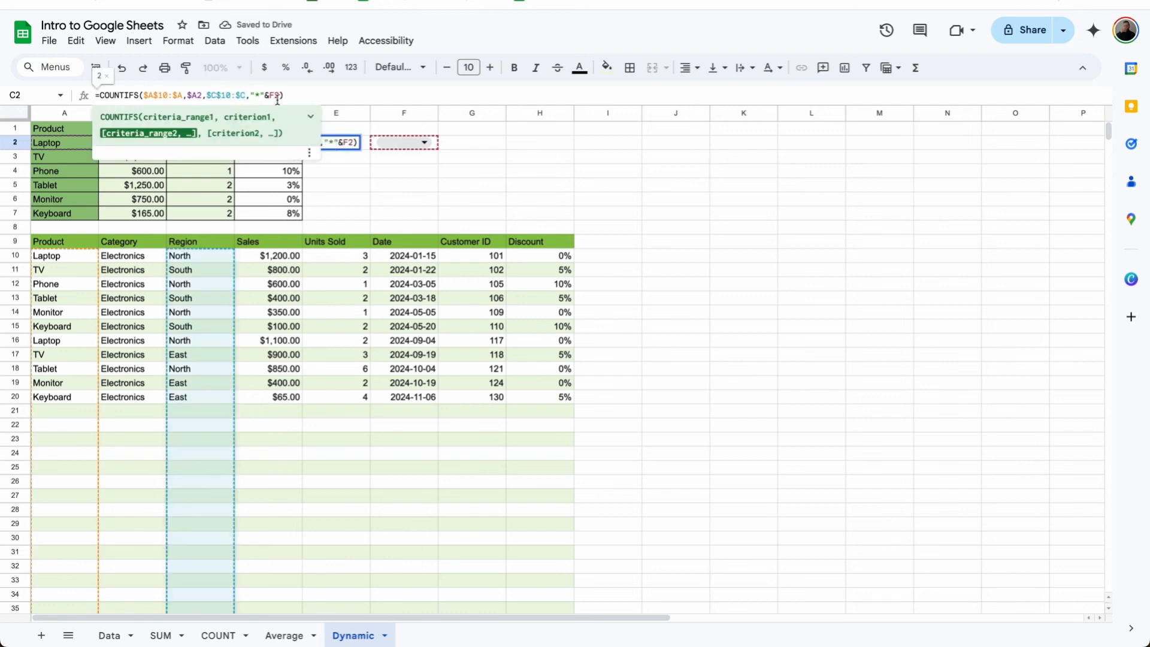
{"action": "left_click", "coordinate": [277, 97]}
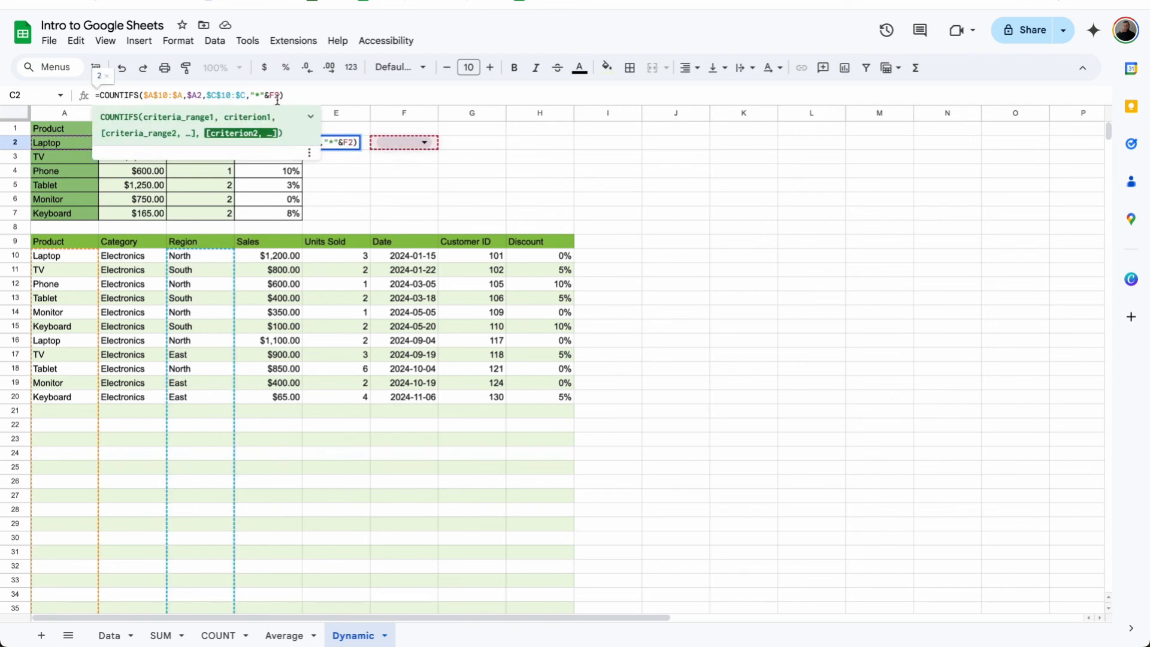
{"action": "key", "text": "F4"}
{"action": "key", "text": "Return"}
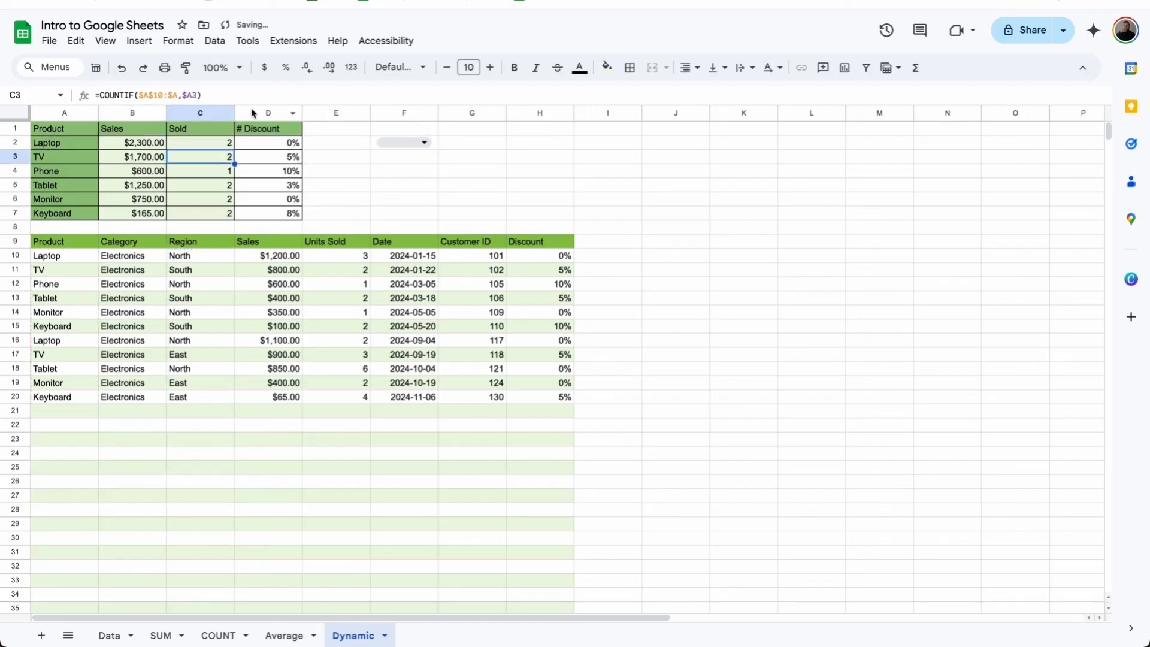
{"action": "left_click", "coordinate": [226, 147]}
{"action": "left_click_drag", "start_coordinate": [226, 148], "coordinate": [227, 217]}
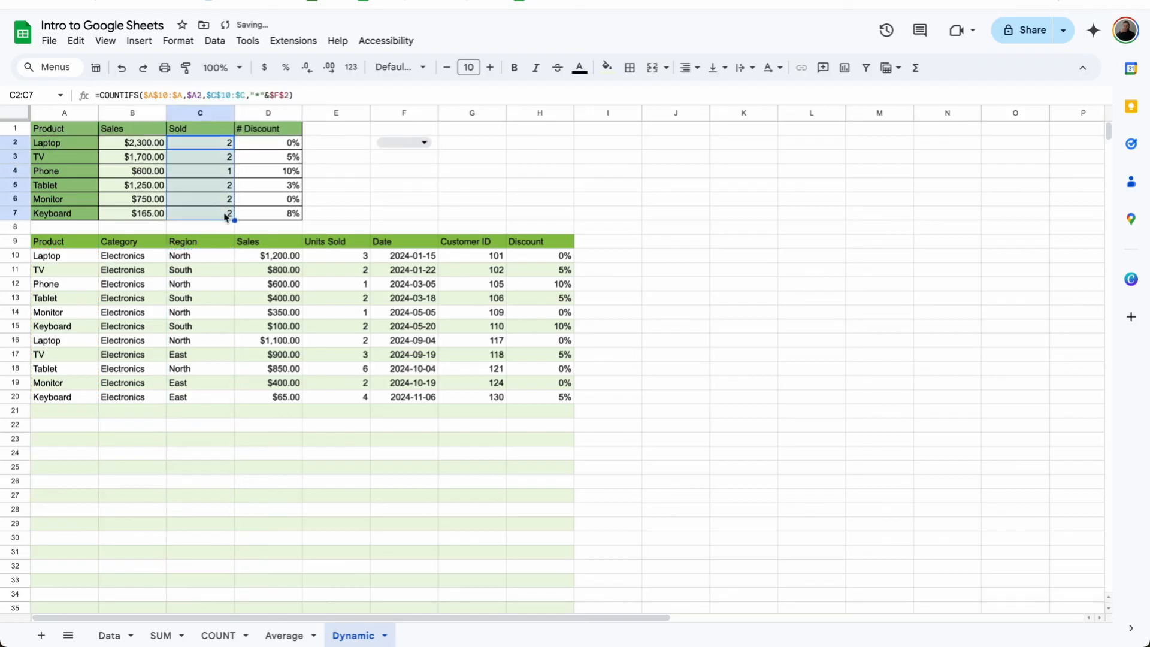
- Test the Sold column by setting the F2 region dropdown to North, and clear the selection
{"action": "left_click", "coordinate": [396, 144]}
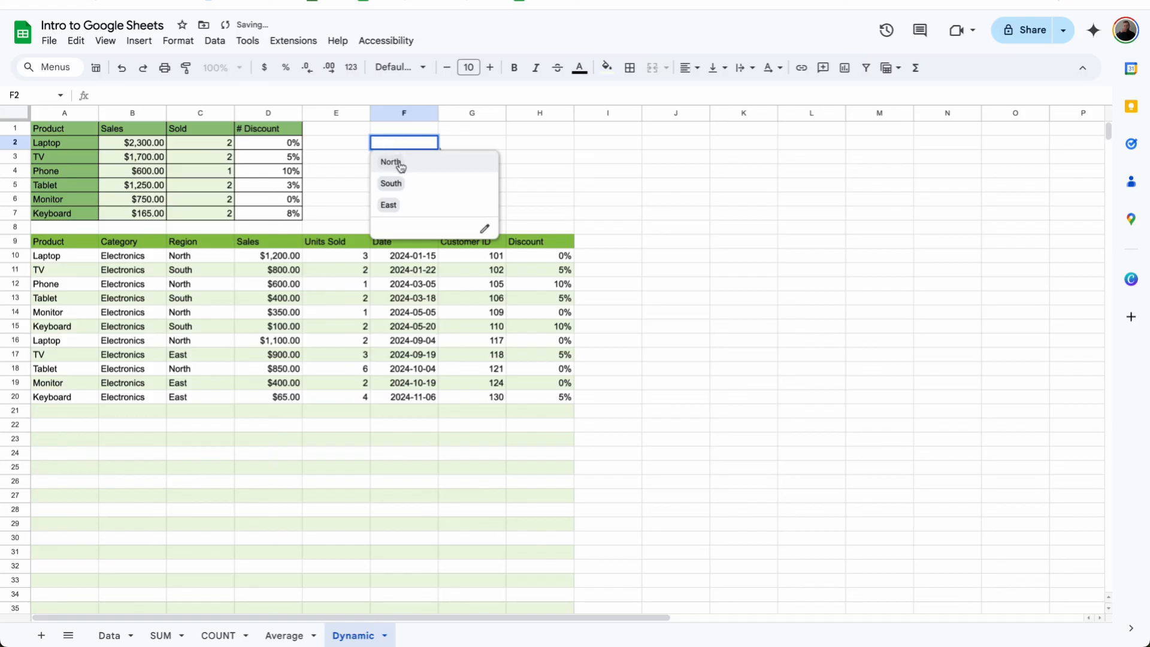
{"action": "left_click", "coordinate": [400, 166]}
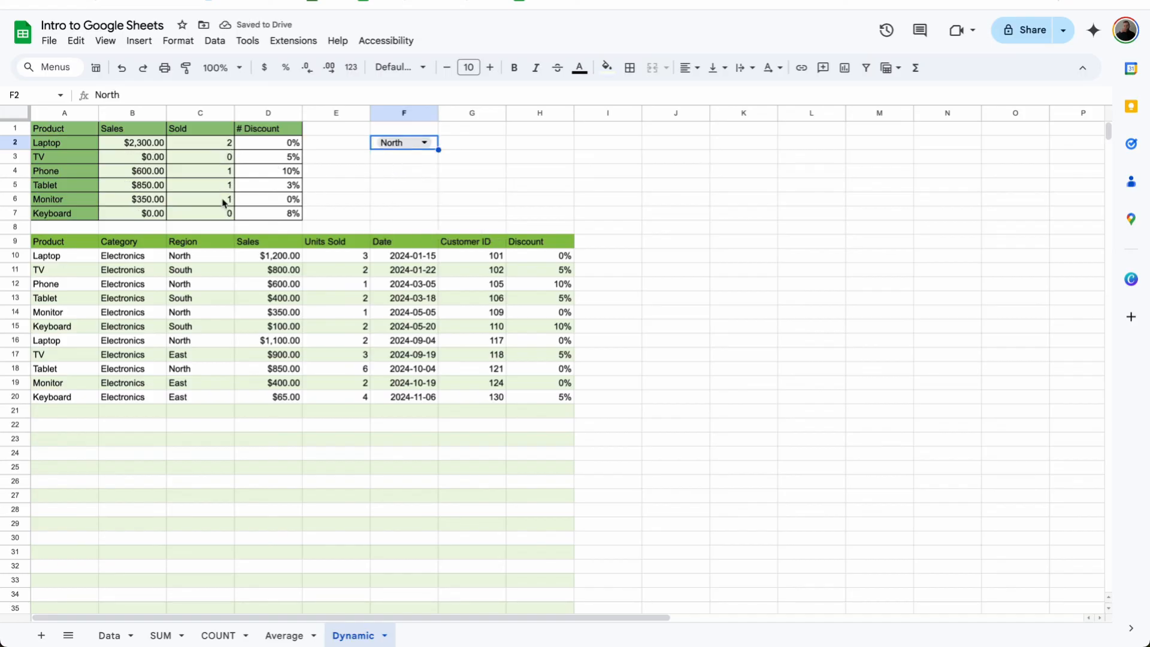
{"action": "key", "text": "Delete"}
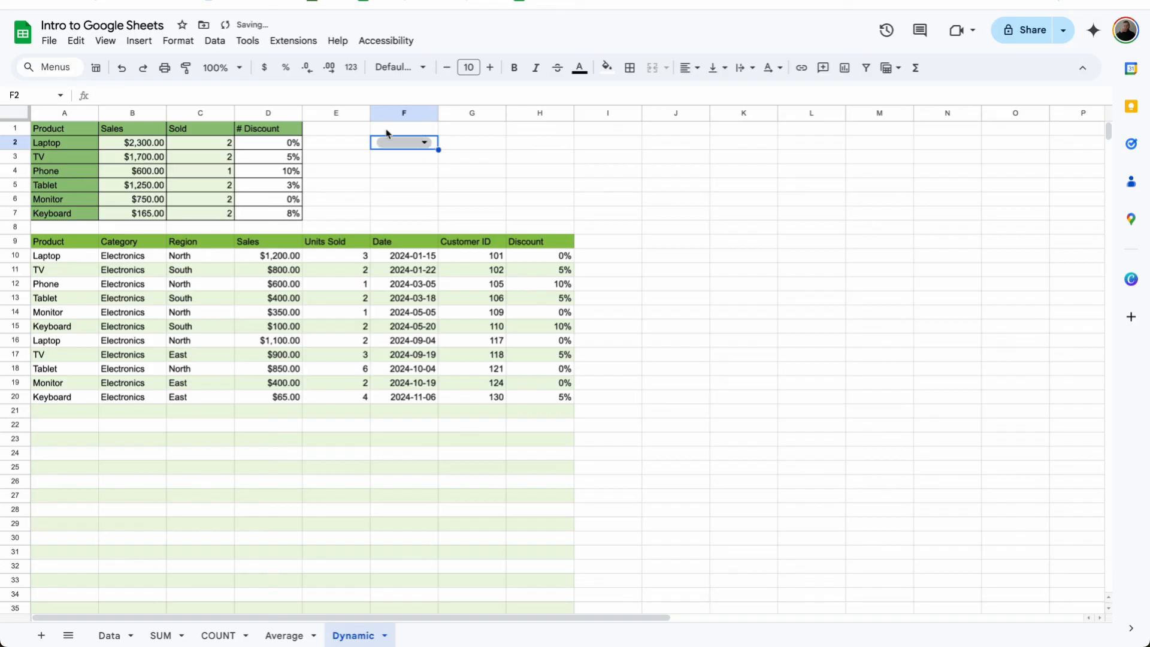
- Convert D2's AVERAGEIF to AVERAGEIFS and insert a copy of $H$10:$H as the first argument, the average range
{"action": "left_click", "coordinate": [293, 149]}
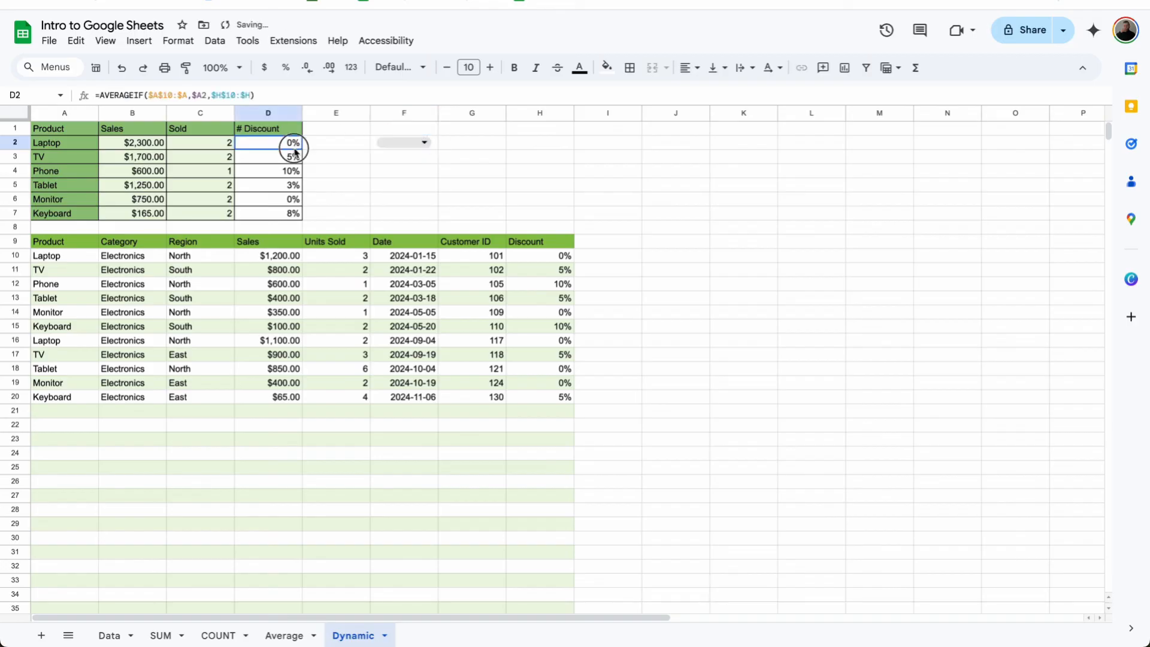
{"action": "left_click", "coordinate": [145, 94]}
{"action": "type", "text": "S"}
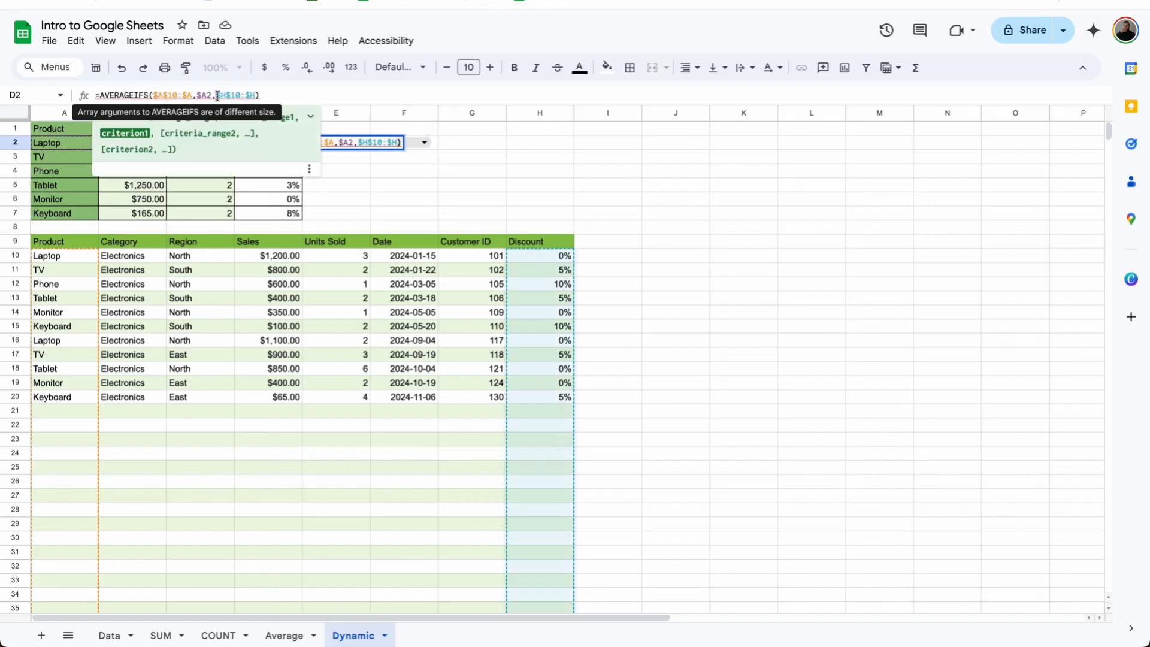
{"action": "left_click", "coordinate": [252, 95]}
{"action": "left_click_drag", "start_coordinate": [252, 95], "coordinate": [216, 95]}
{"action": "key", "text": "ctrl+c"}
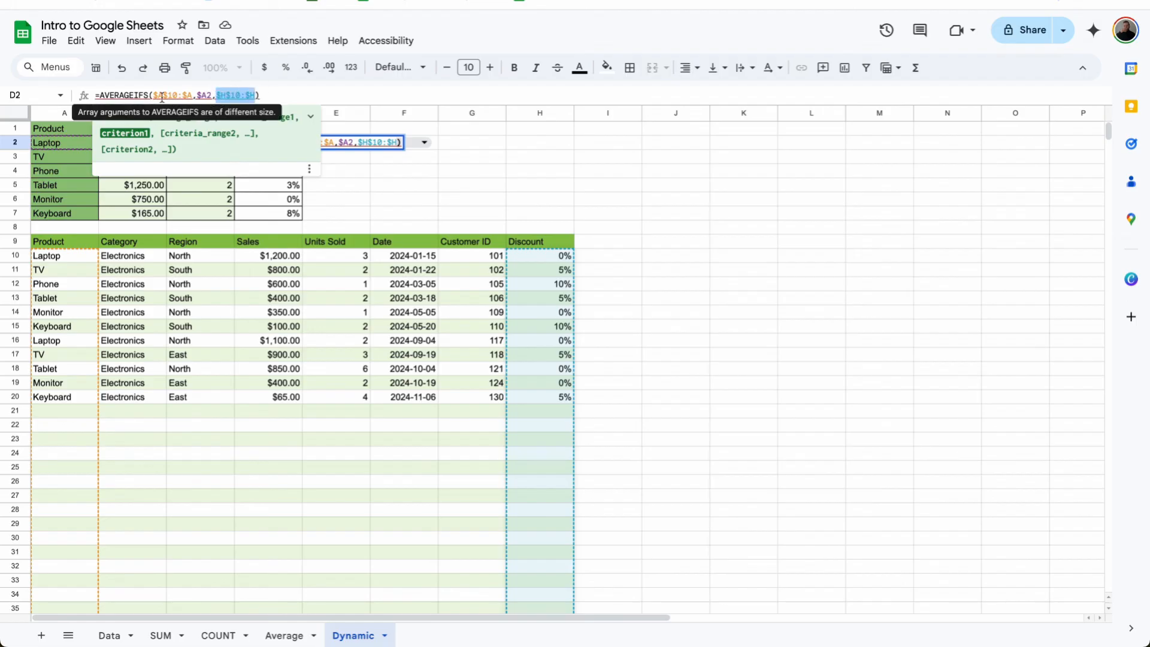
{"action": "left_click", "coordinate": [150, 94]}
{"action": "left_click", "coordinate": [154, 95]}
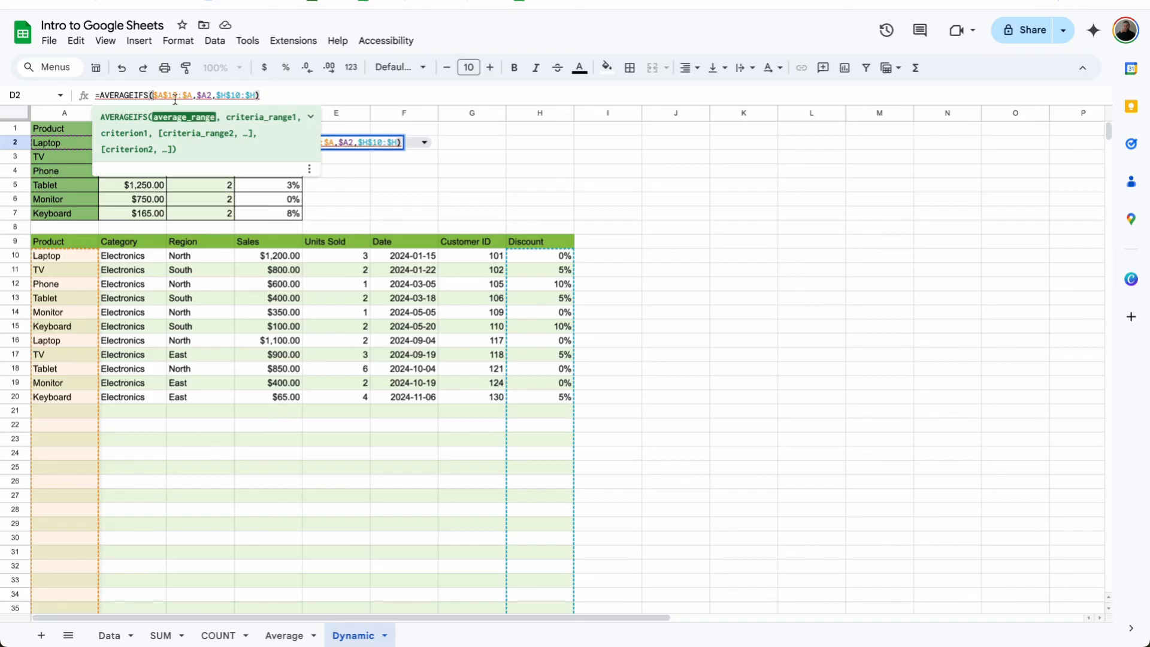
{"action": "key", "text": "ctrl+v"}
{"action": "type", "text": ","}
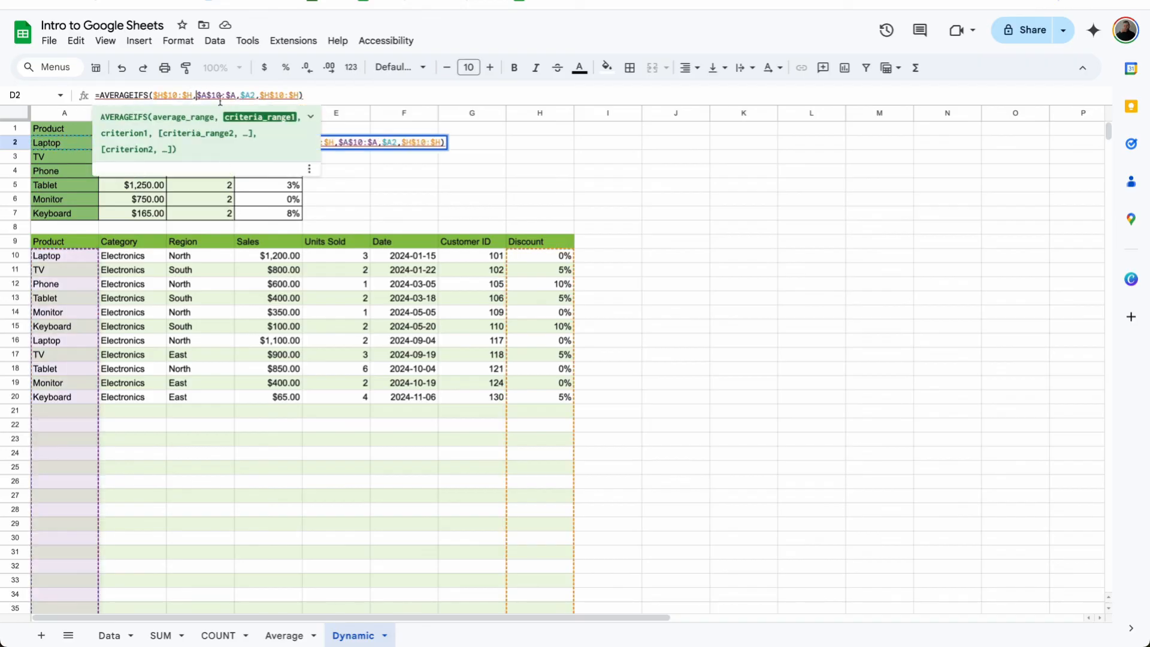
- Replace the trailing $H$10:$H argument in D2's AVERAGEIFS with the absolute region range $C$10:$C as the second criteria range
{"action": "left_click", "coordinate": [248, 95]}
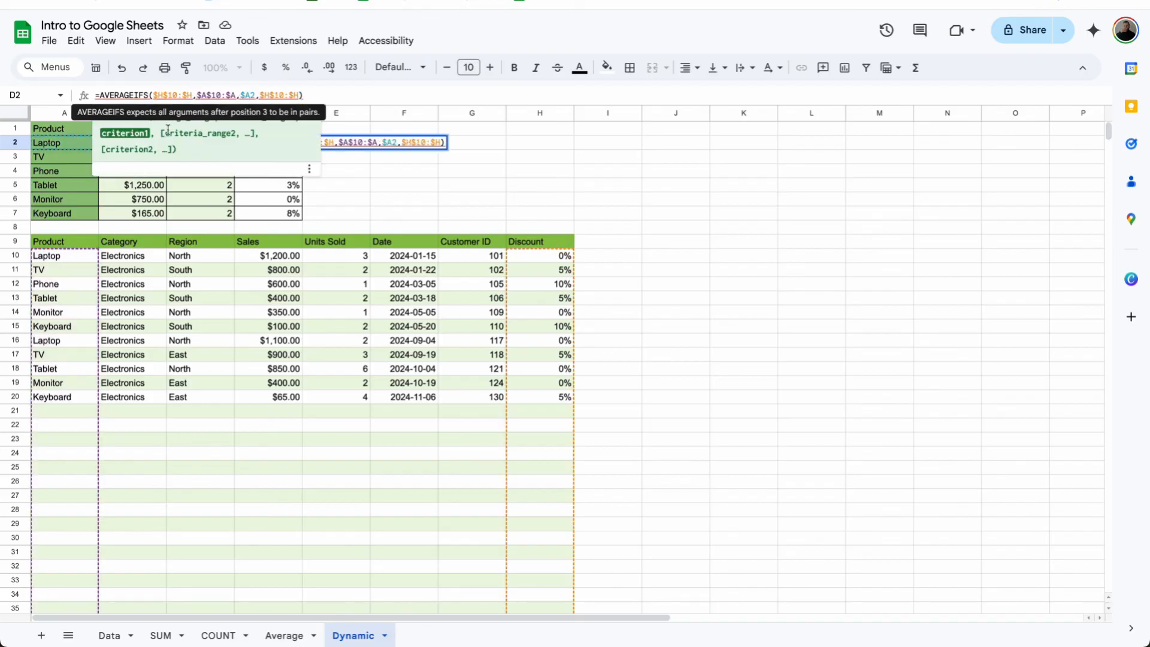
{"action": "left_click", "coordinate": [213, 96]}
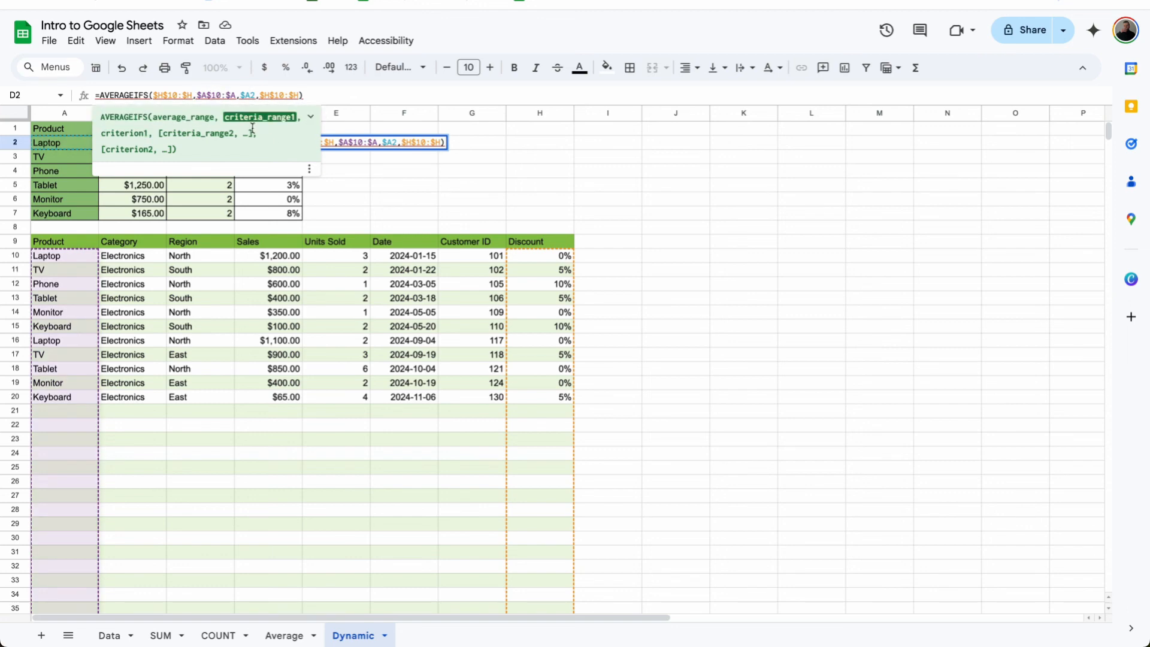
{"action": "left_click", "coordinate": [252, 94]}
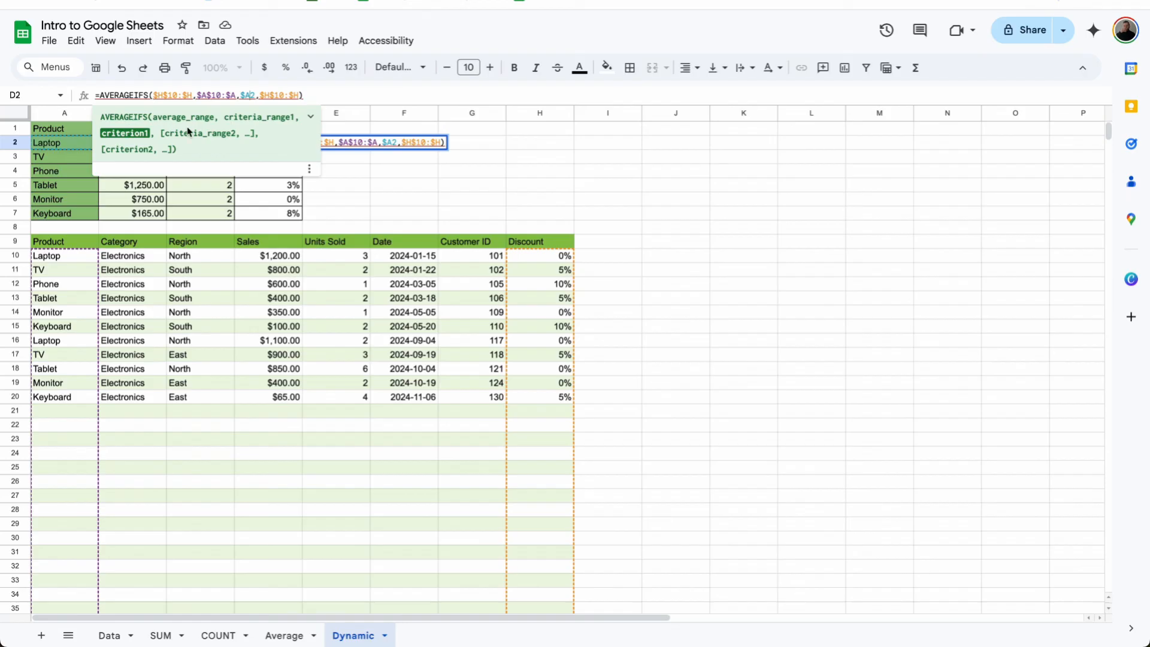
{"action": "left_click_drag", "start_coordinate": [301, 96], "coordinate": [264, 96]}
{"action": "key", "text": "BackSpace"}
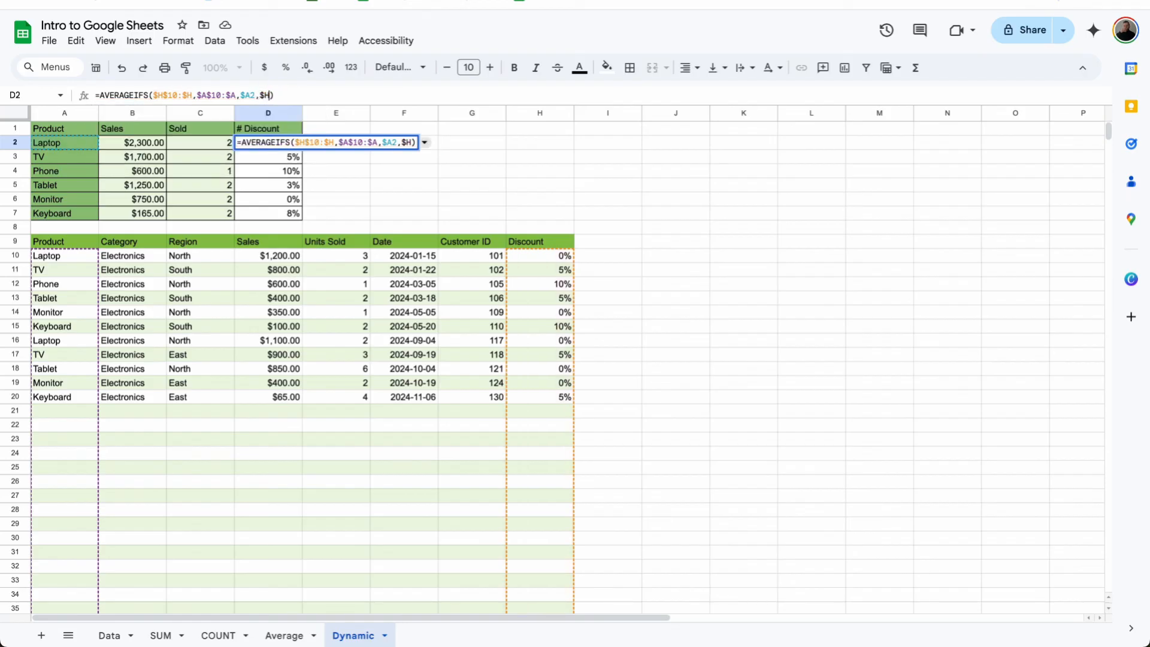
{"action": "key", "text": "BackSpace"}
{"action": "left_click_drag", "start_coordinate": [217, 252], "coordinate": [200, 376]}
{"action": "key", "text": "BackSpace"}
{"action": "key", "text": "BackSpace"}
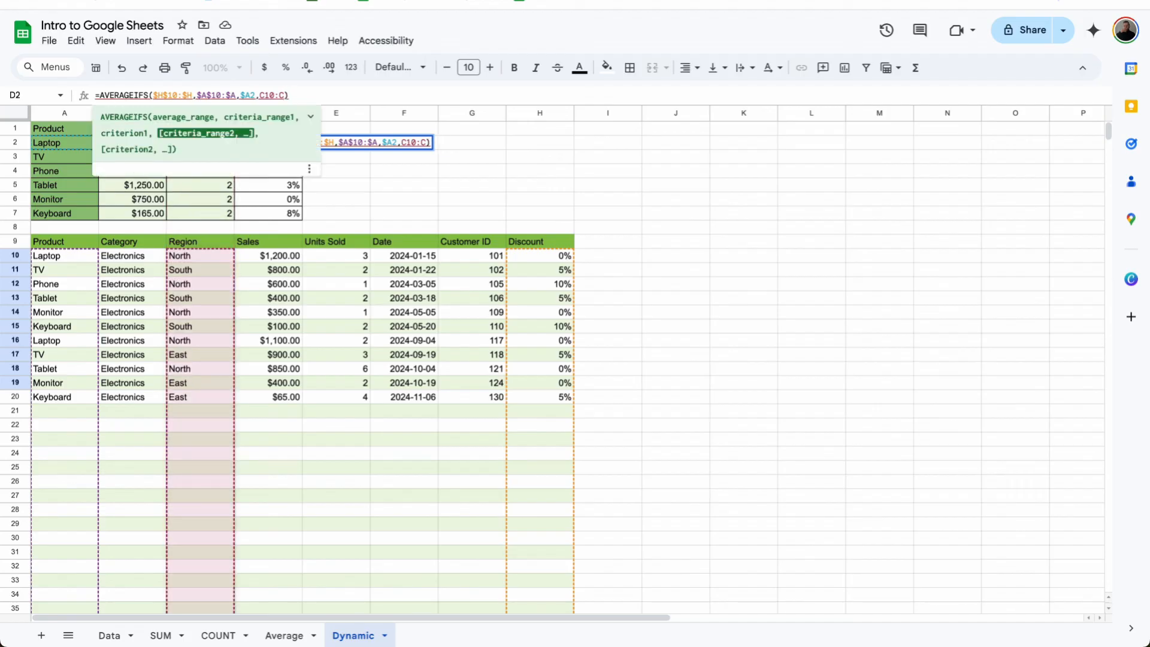
{"action": "key", "text": "F4"}
- Complete D2's AVERAGEIFS with the region criterion "*"&$F$2, and fill the formula down through D7
{"action": "type", "text": ", "}
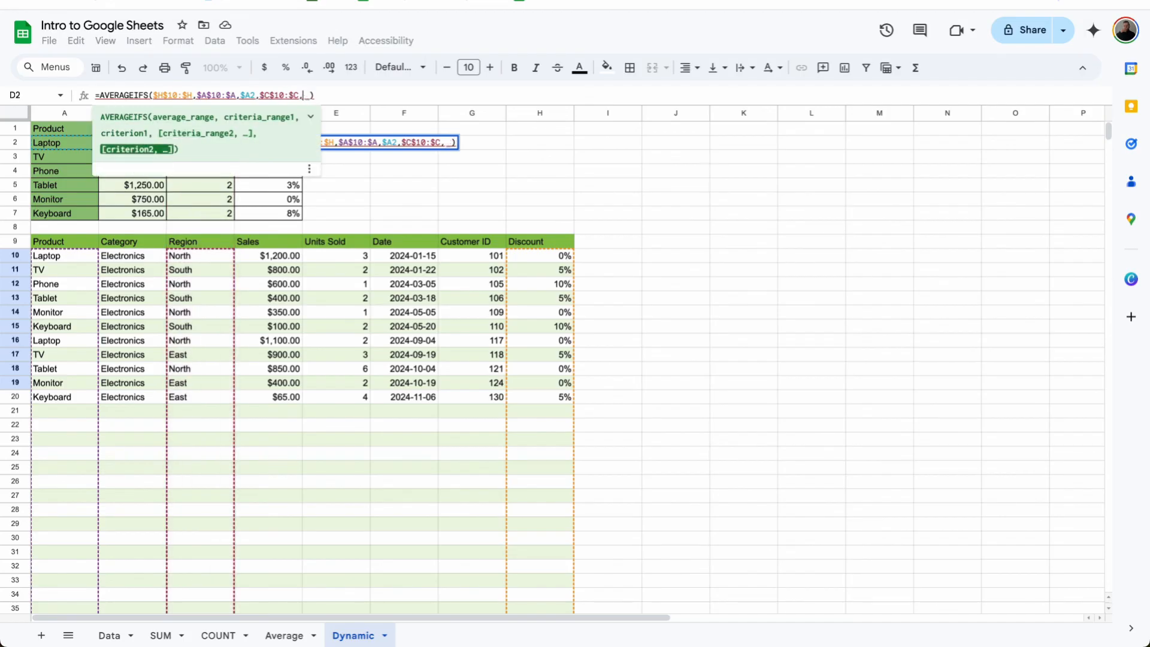
{"action": "type", "text": "\"*\""}
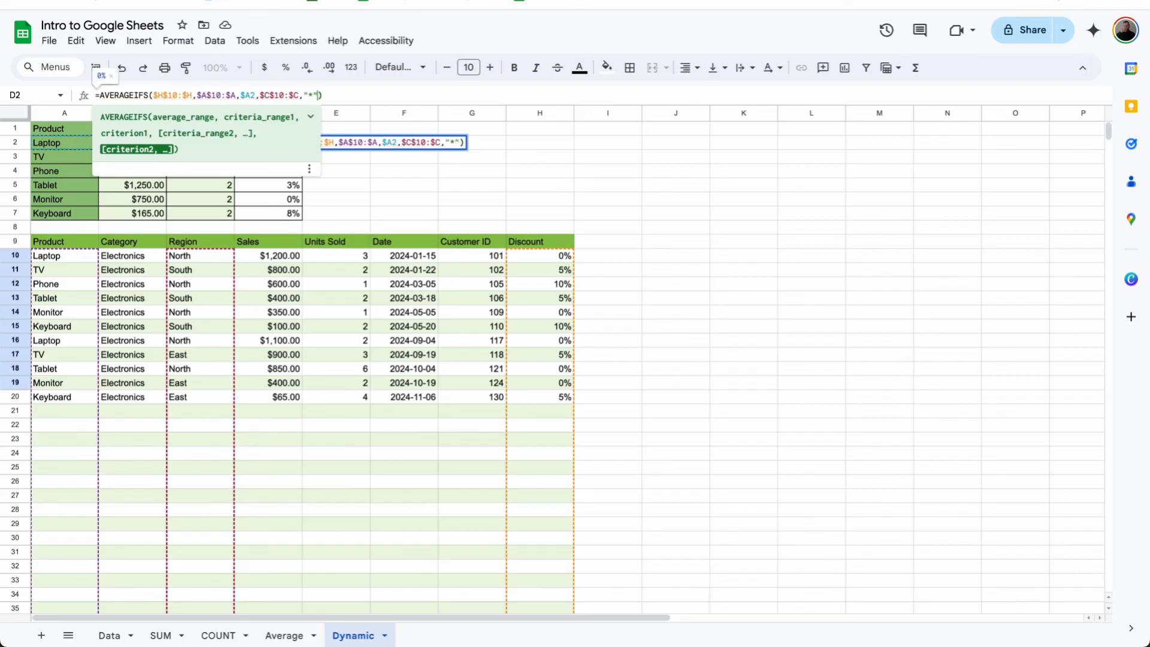
{"action": "type", "text": "&"}
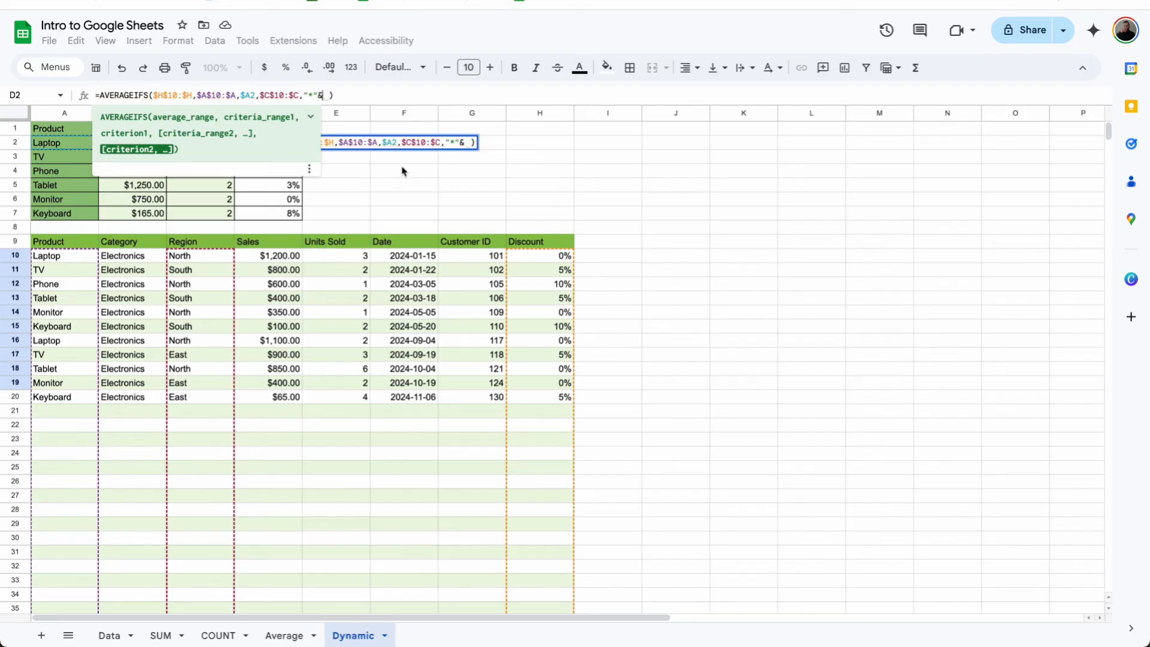
{"action": "scroll", "coordinate": [405, 172], "scroll_direction": "down", "scroll_amount": 1}
{"action": "left_click", "coordinate": [438, 128]}
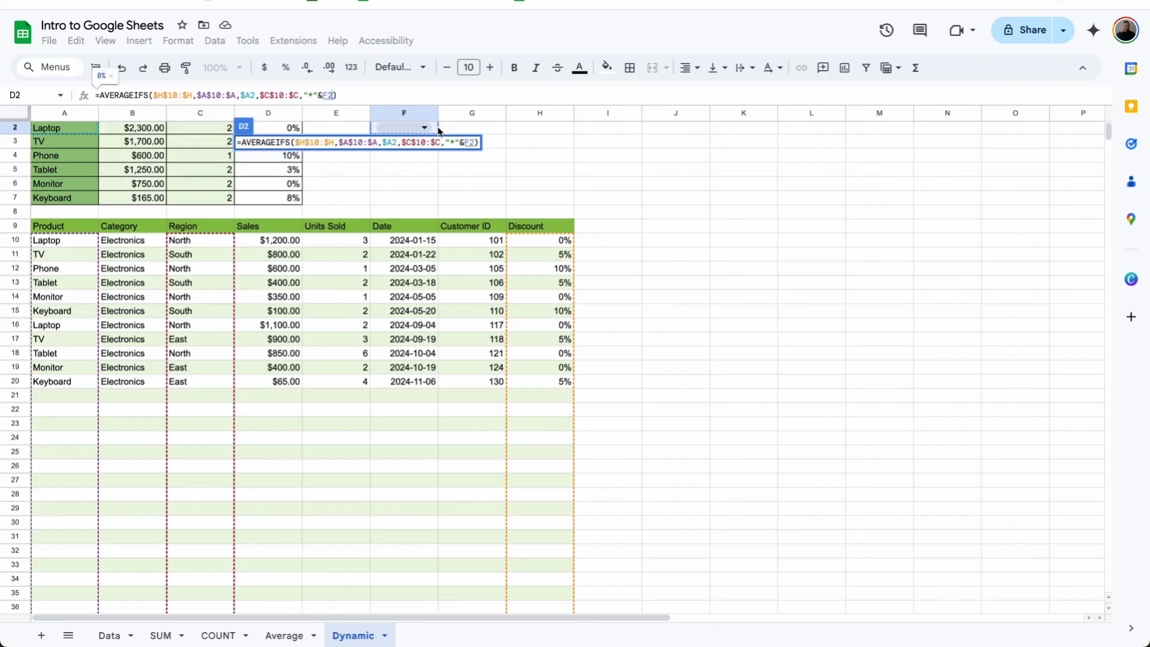
{"action": "key", "text": "Return"}
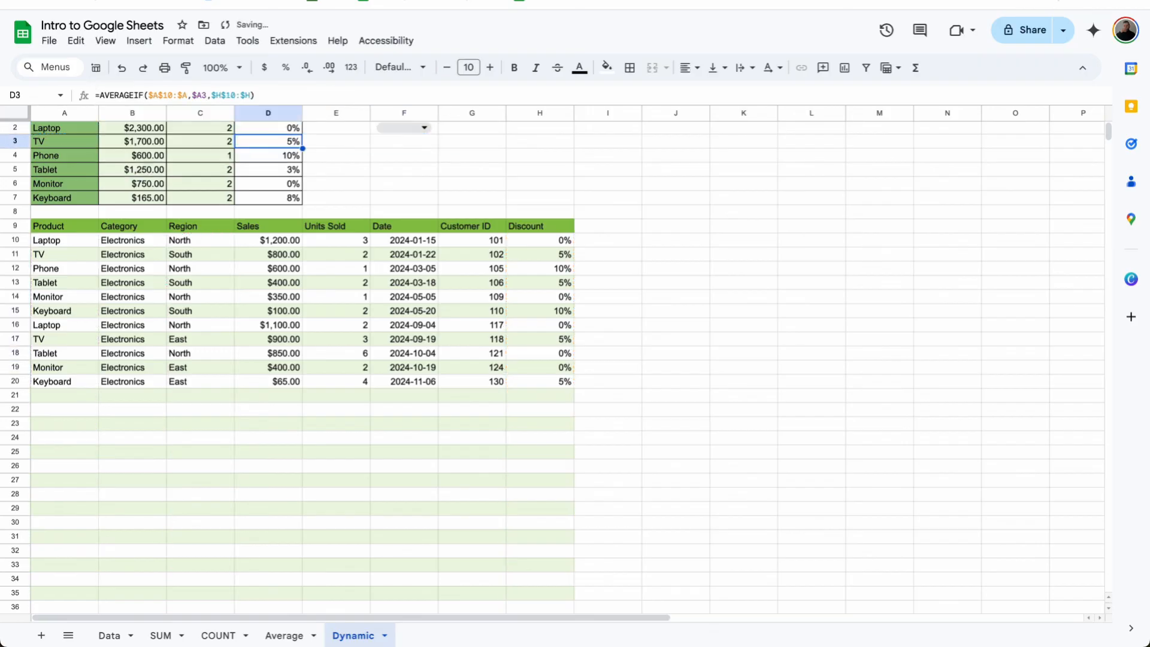
{"action": "scroll", "coordinate": [352, 213], "scroll_direction": "up", "scroll_amount": 1}
{"action": "left_click", "coordinate": [303, 148]}
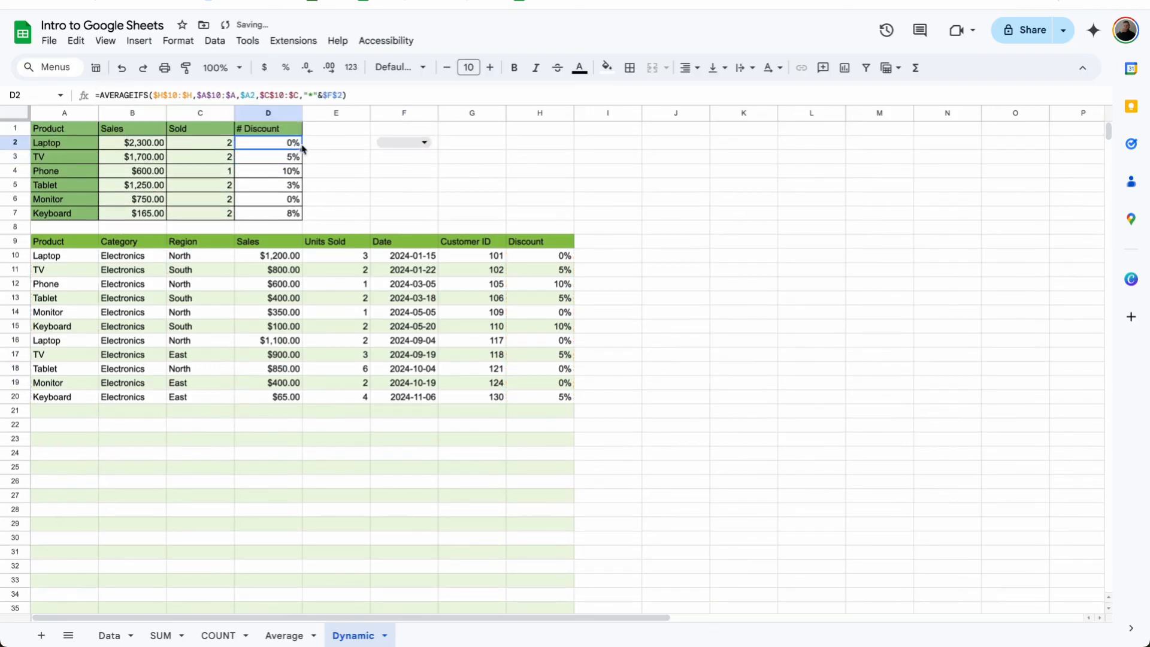
{"action": "left_click_drag", "start_coordinate": [303, 147], "coordinate": [297, 217]}
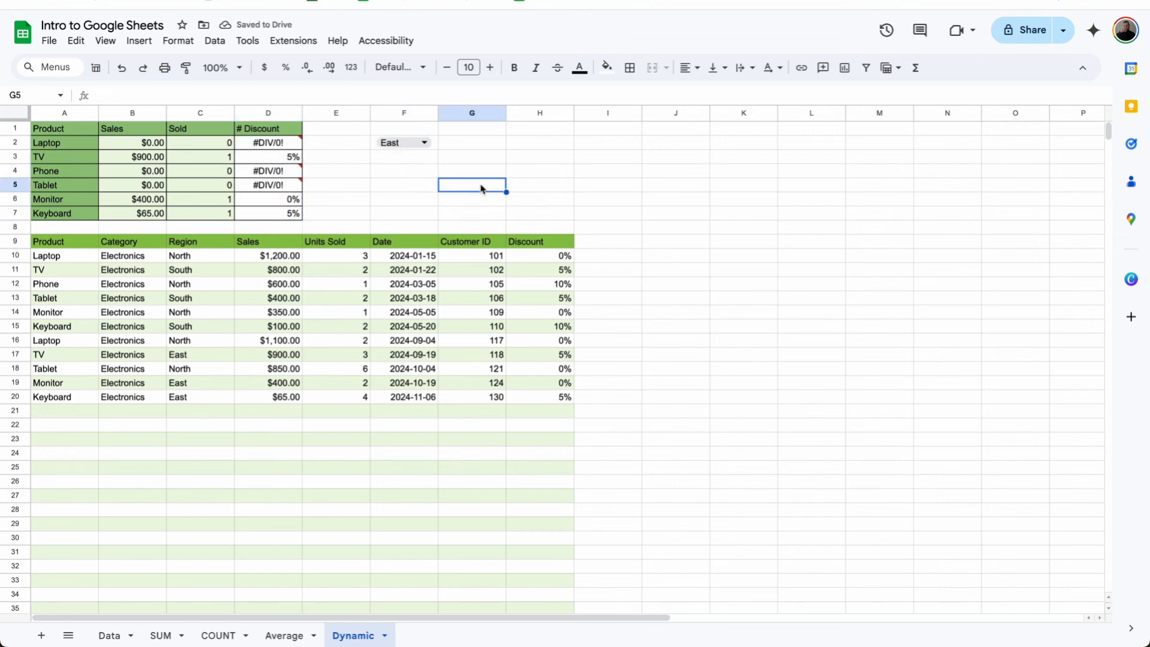
- Test the discount column by switching the F2 region dropdown to South and North, and inspect the TV row's discount and count cells
{"action": "left_click", "coordinate": [422, 145]}
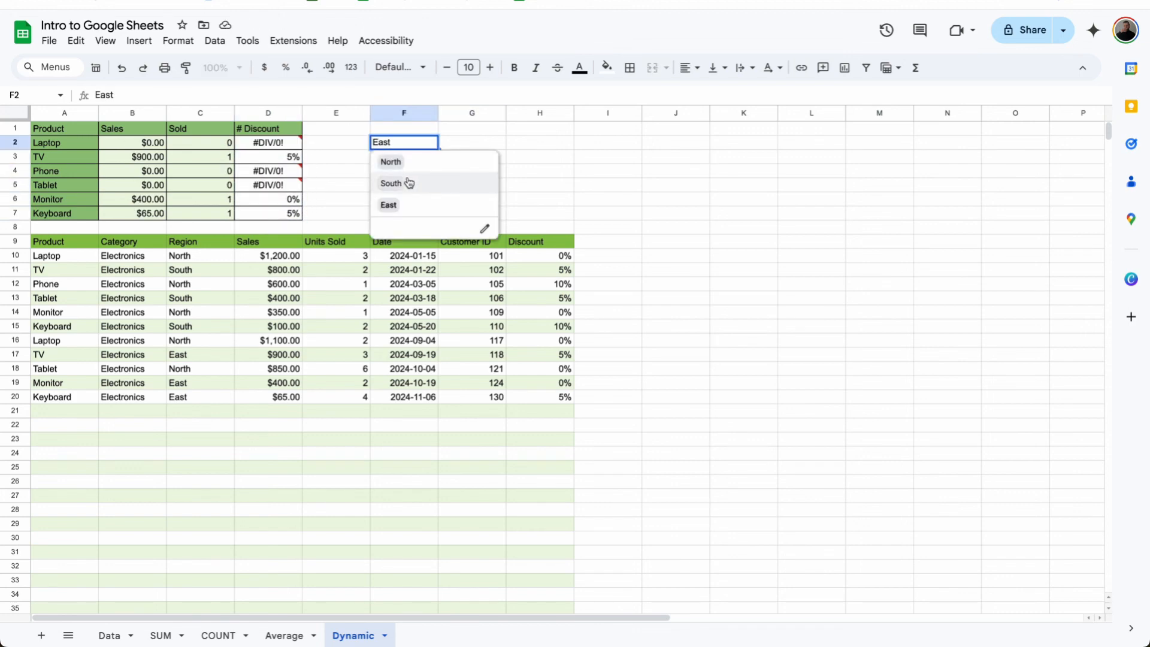
{"action": "left_click", "coordinate": [393, 183]}
{"action": "double_click", "coordinate": [411, 142]}
{"action": "left_click", "coordinate": [390, 161]}
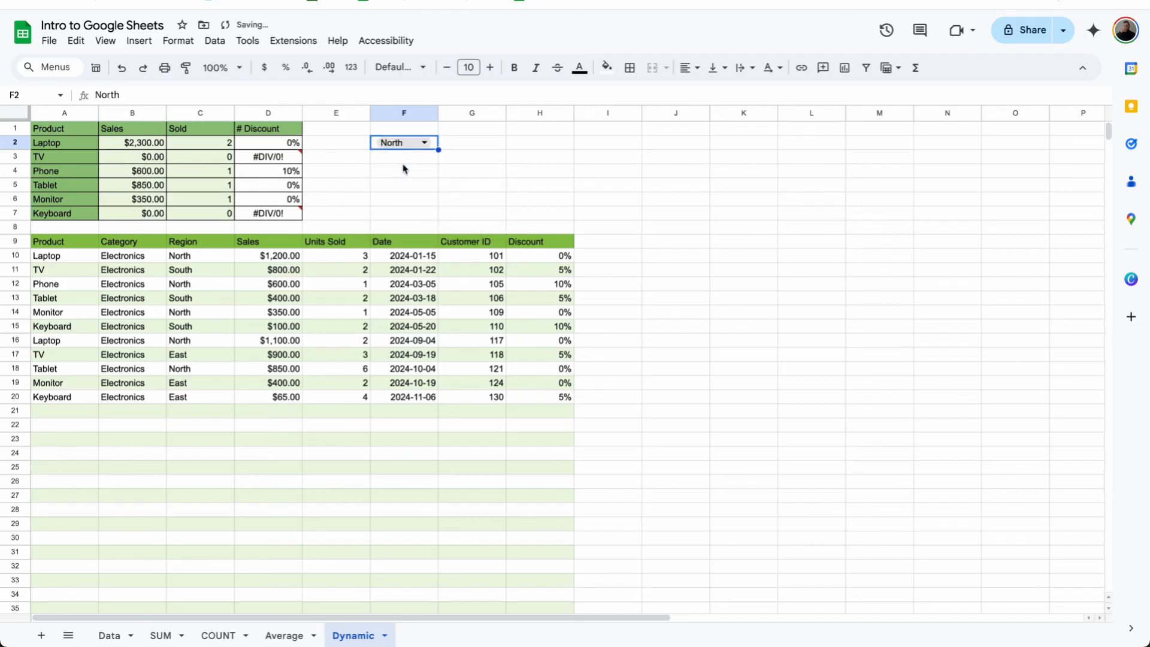
{"action": "left_click", "coordinate": [286, 162]}
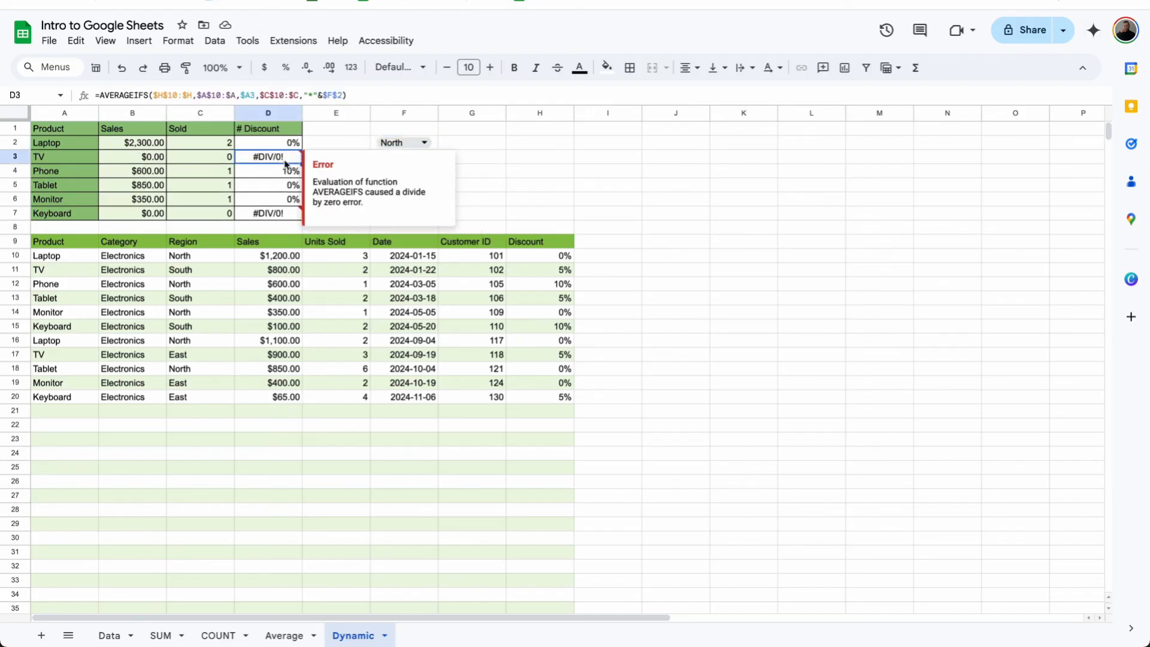
{"action": "left_click", "coordinate": [226, 161]}
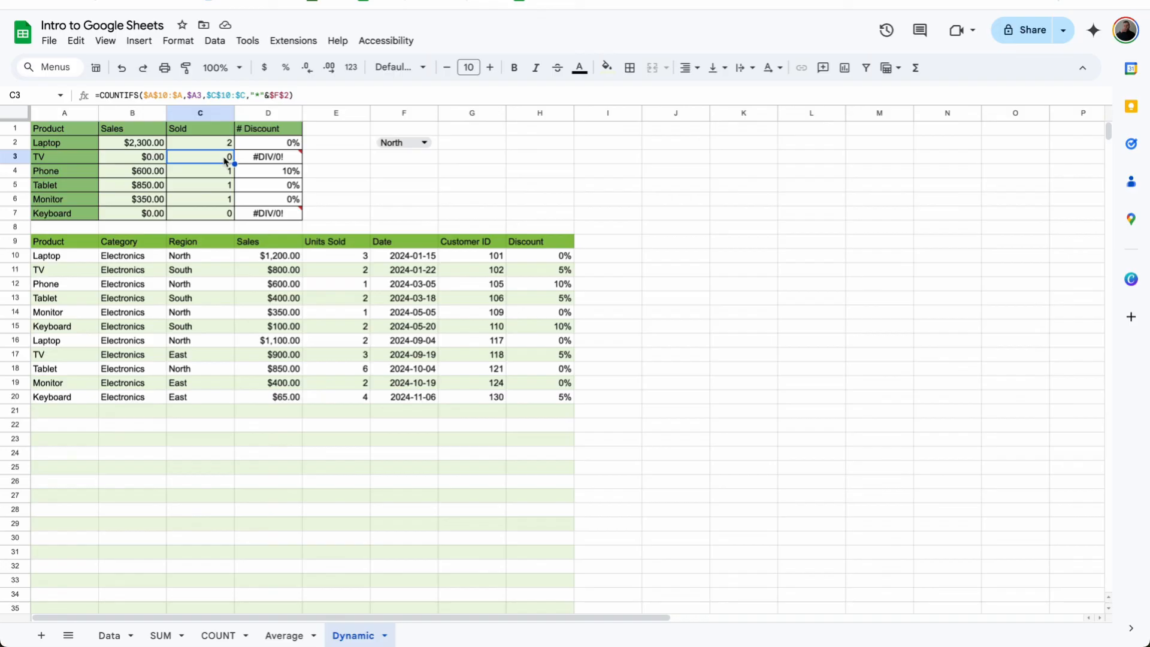
{"action": "mouse_move", "coordinate": [270, 159]}
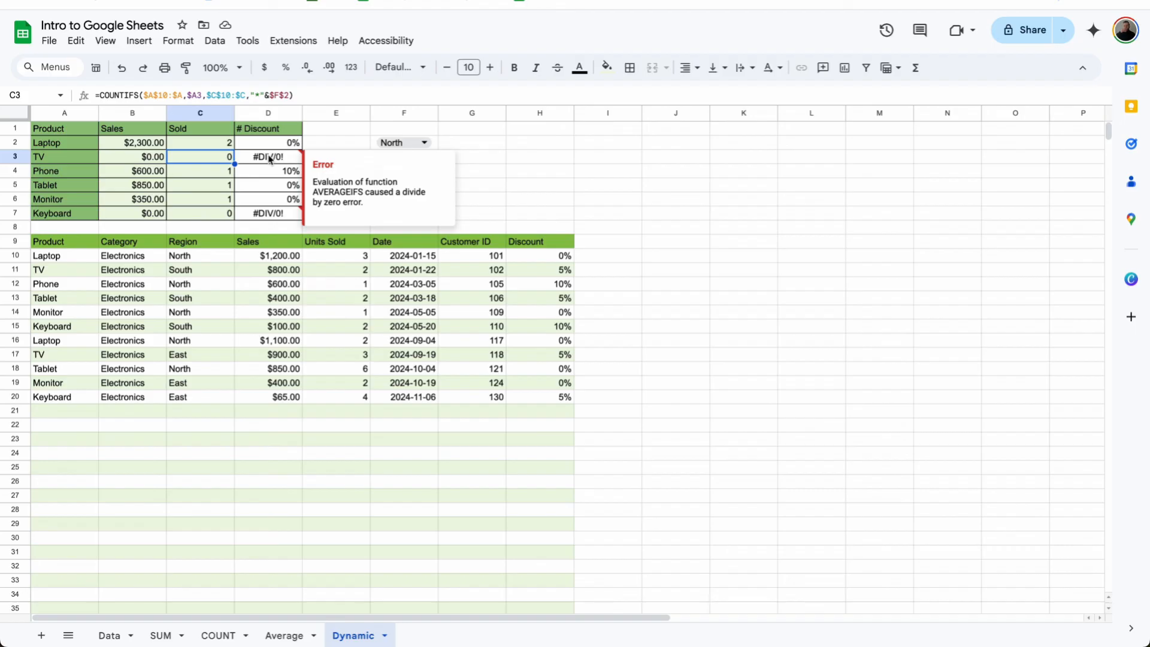
- Wrap D2's AVERAGEIFS in IFERROR with "-" as the error value, and fill the formula down through D7
{"action": "left_click", "coordinate": [270, 150]}
{"action": "left_click", "coordinate": [100, 94]}
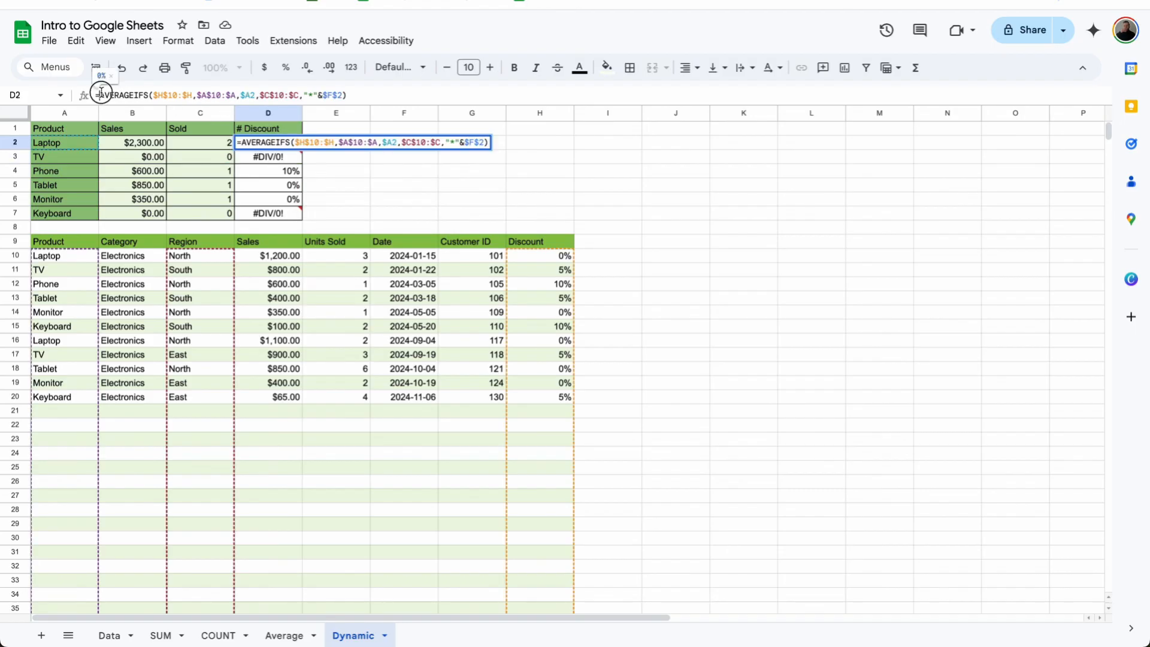
{"action": "type", "text": "IFERROR("}
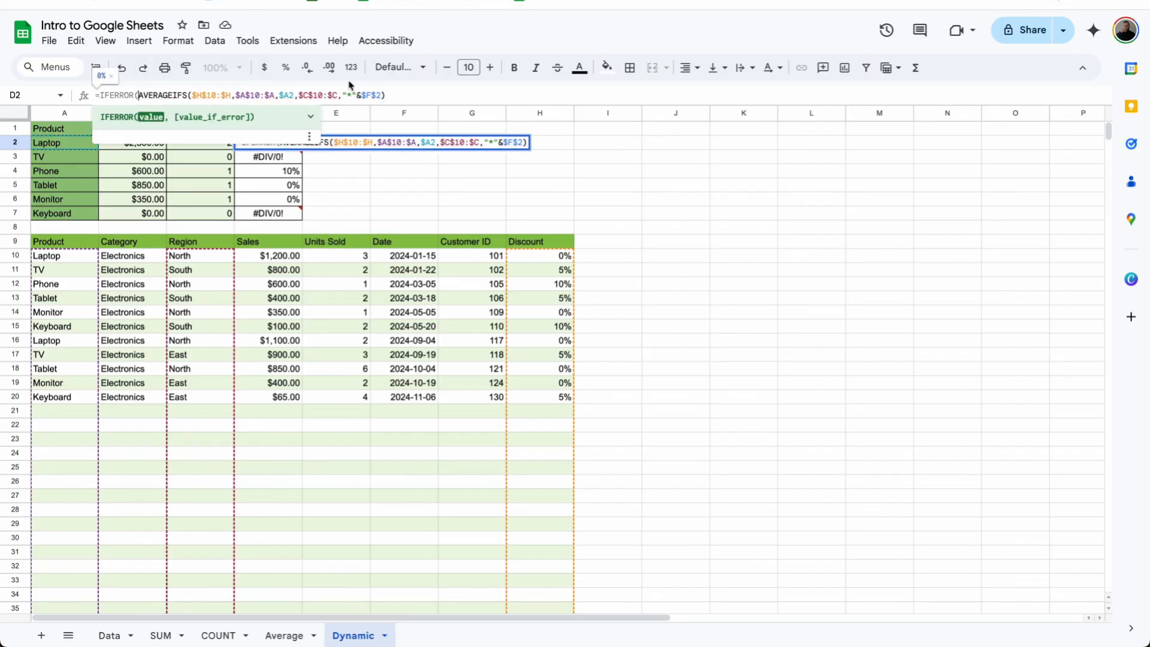
{"action": "left_click", "coordinate": [398, 93]}
{"action": "type", "text": ","}
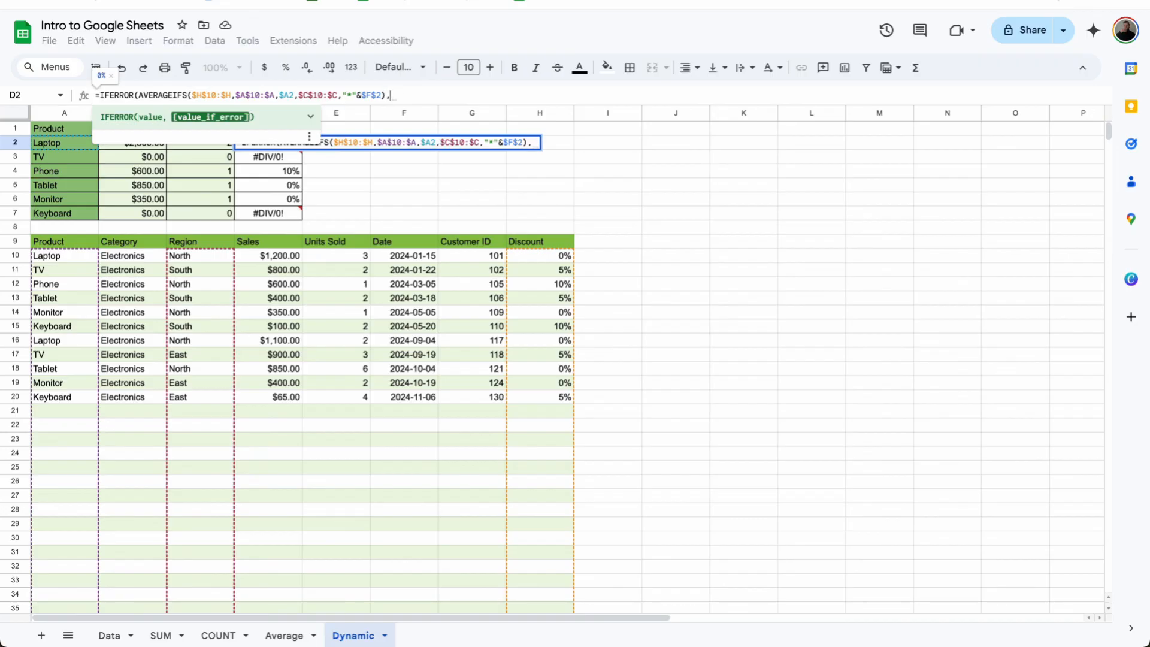
{"action": "type", "text": "\"-\")"}
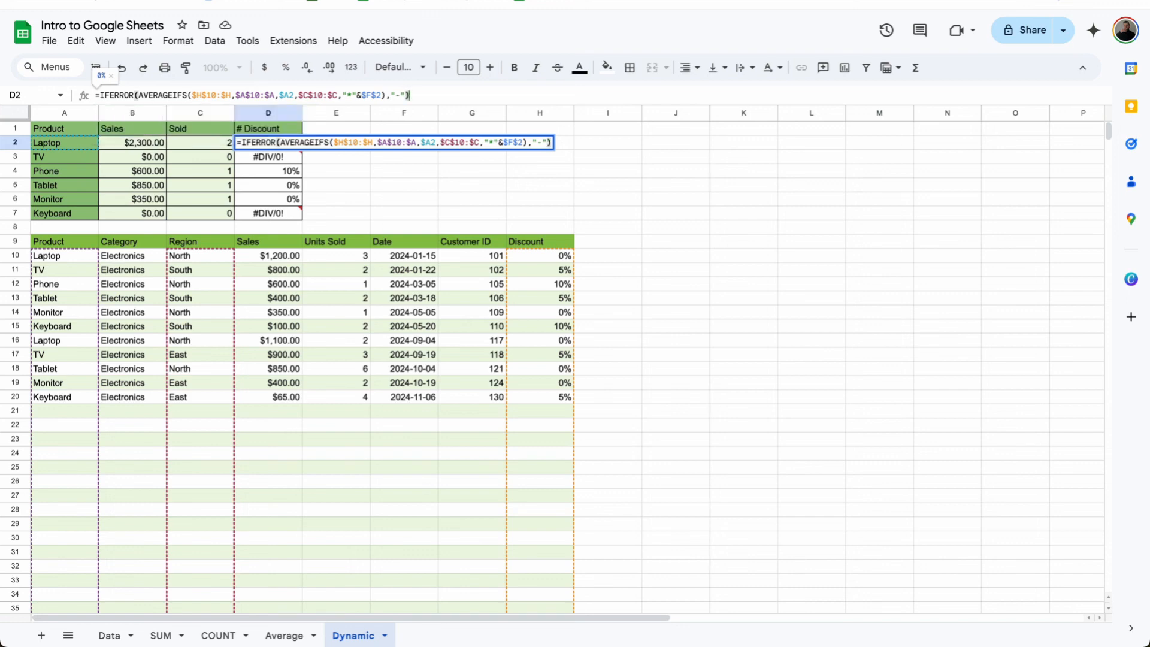
{"action": "key", "text": "Return"}
{"action": "left_click", "coordinate": [297, 144]}
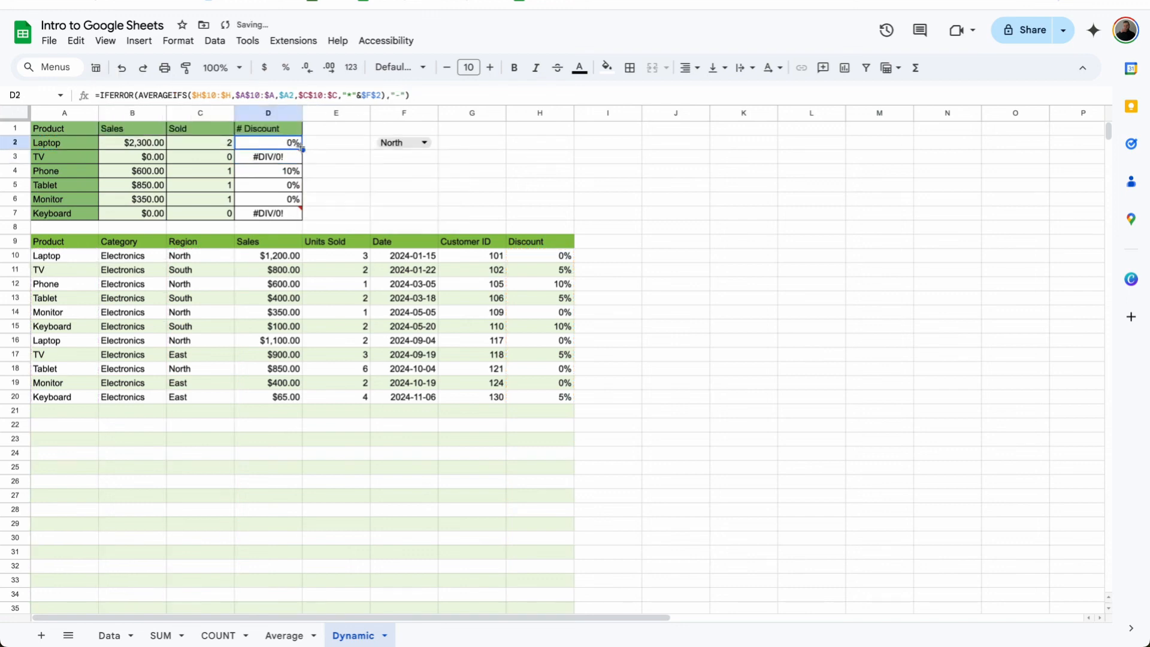
{"action": "left_click_drag", "start_coordinate": [302, 149], "coordinate": [295, 215]}
{"action": "left_click", "coordinate": [252, 162]}
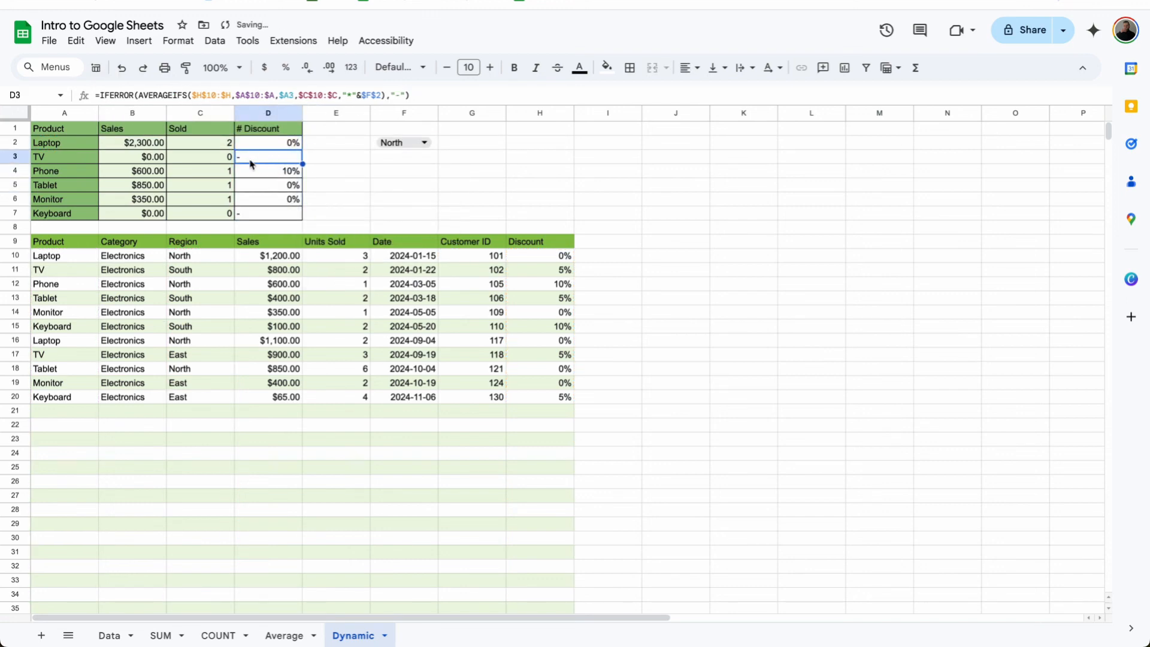
- Change the IFERROR fallback value in D2 to 0, refill the formula down through D7, and clear the selection
{"action": "left_click", "coordinate": [292, 144]}
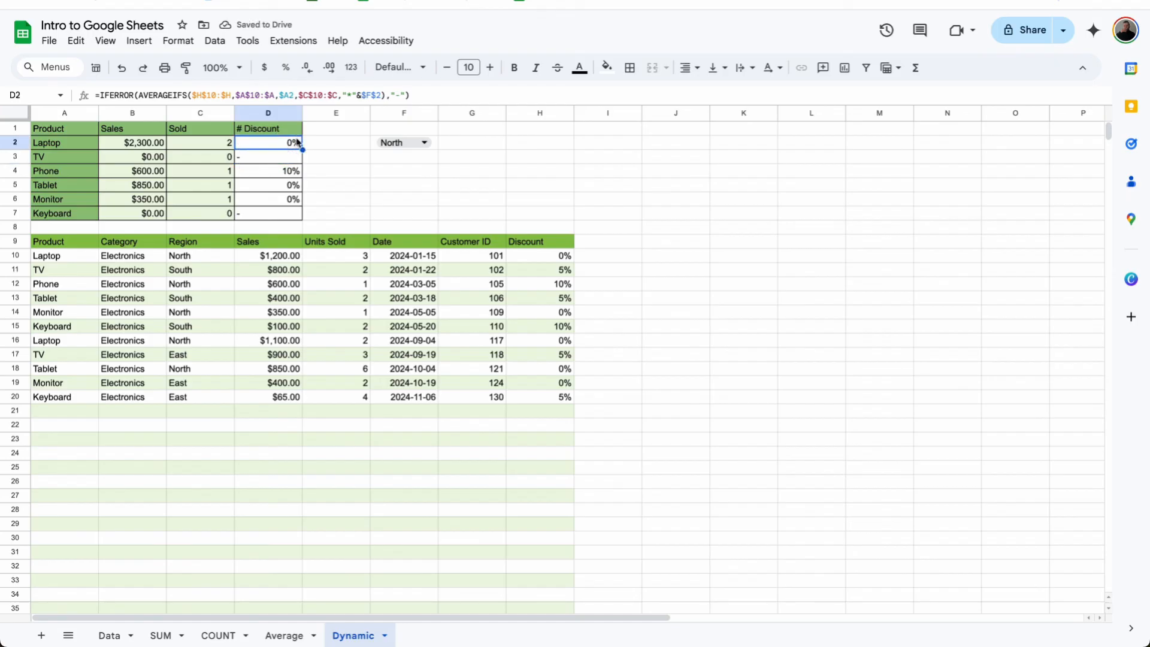
{"action": "left_click", "coordinate": [407, 95]}
{"action": "key", "text": "BackSpace"}
{"action": "key", "text": "BackSpace"}
{"action": "key", "text": "BackSpace"}
{"action": "type", "text": "0"}
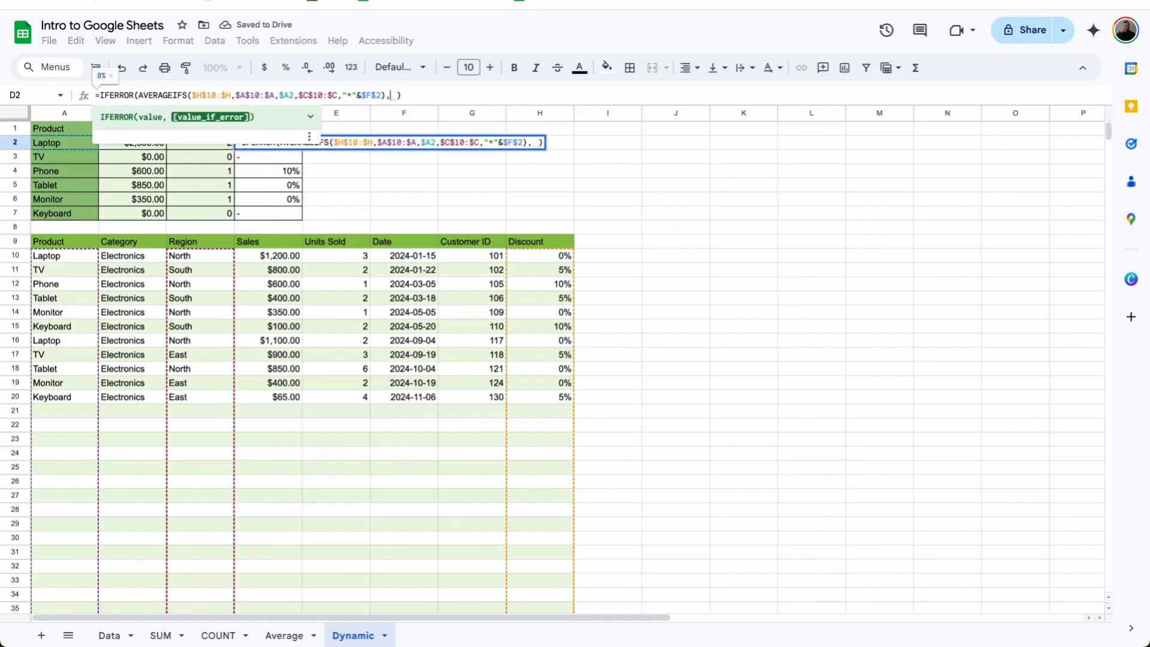
{"action": "key", "text": "Return"}
{"action": "left_click", "coordinate": [296, 144]}
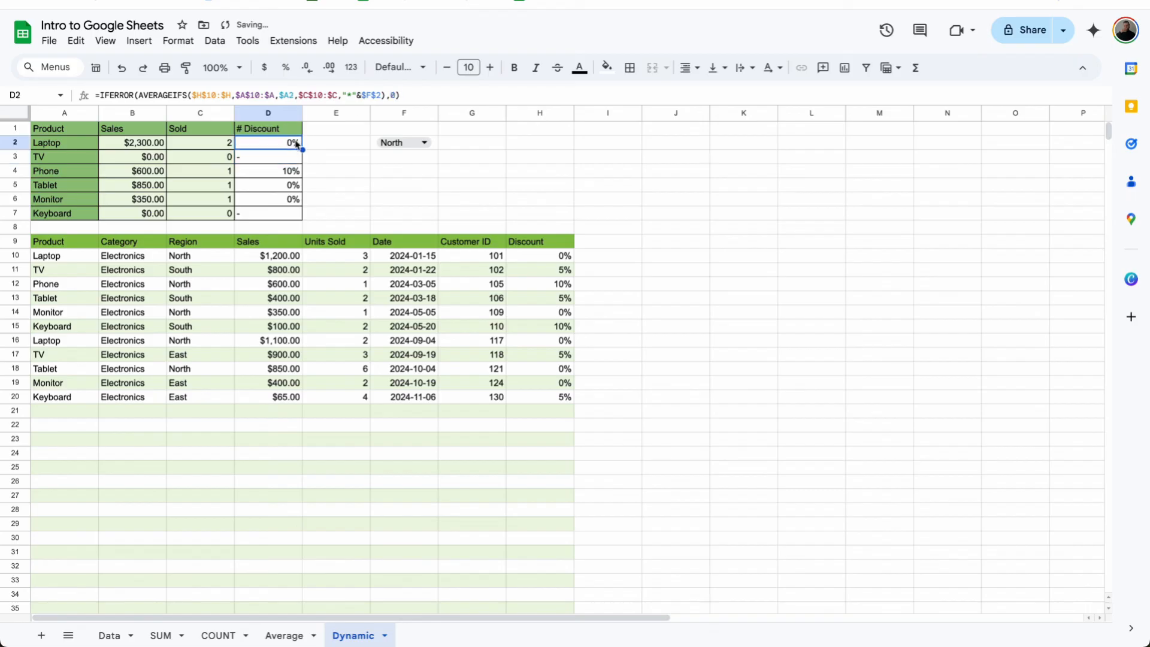
{"action": "left_click_drag", "start_coordinate": [303, 149], "coordinate": [293, 215]}
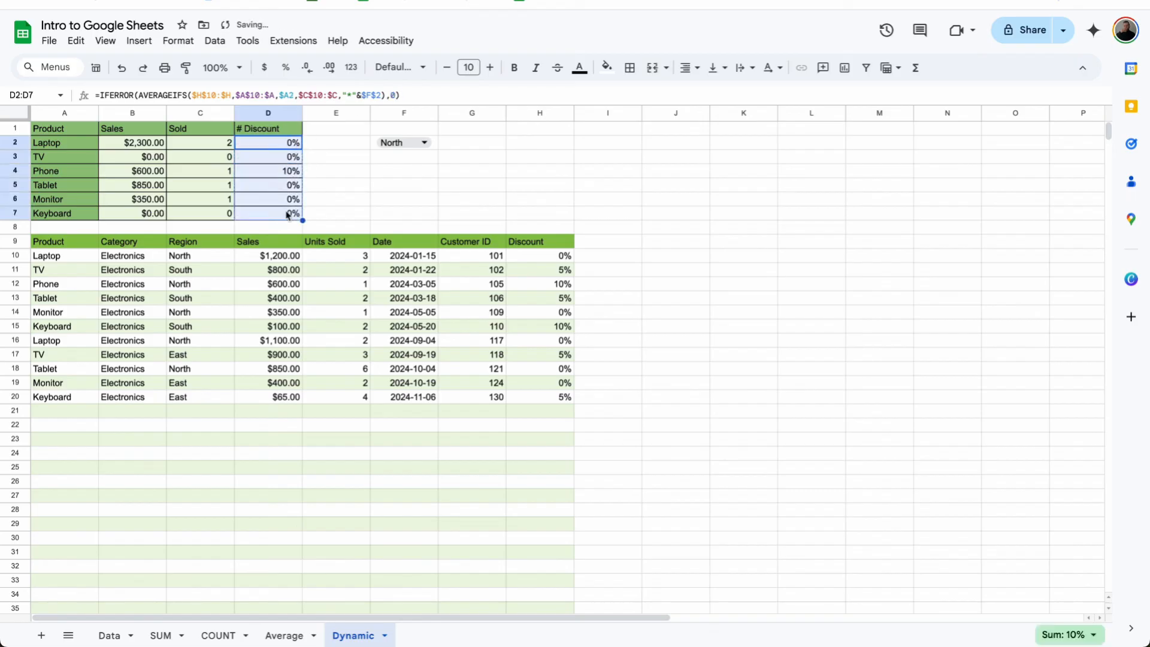
{"action": "left_click", "coordinate": [328, 178]}
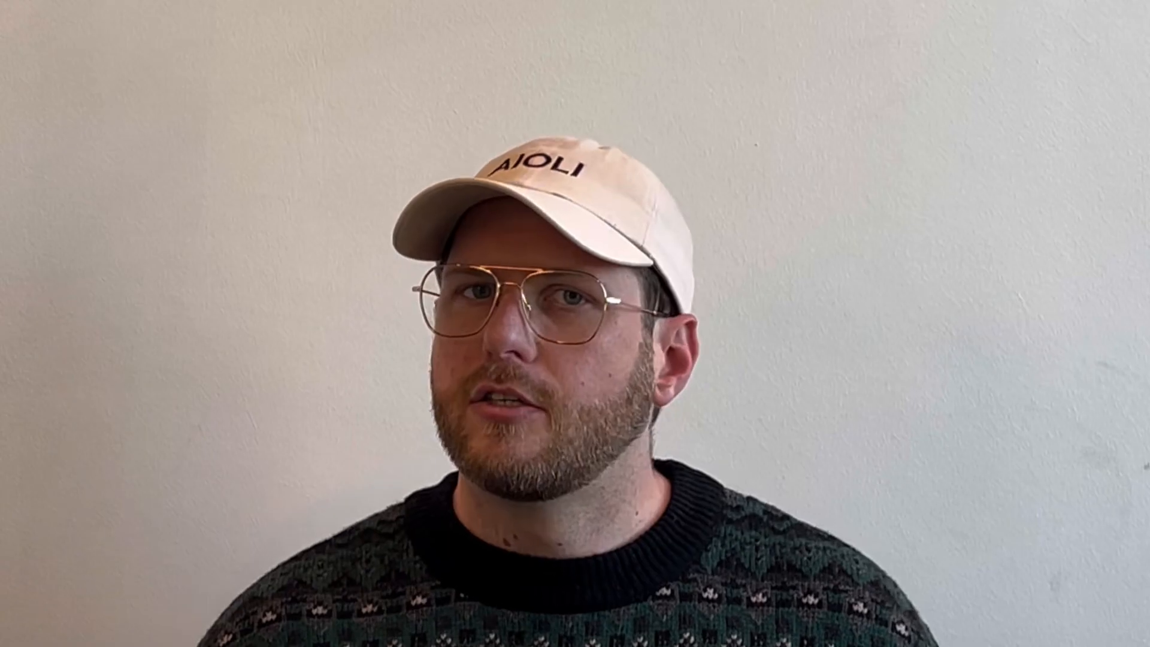